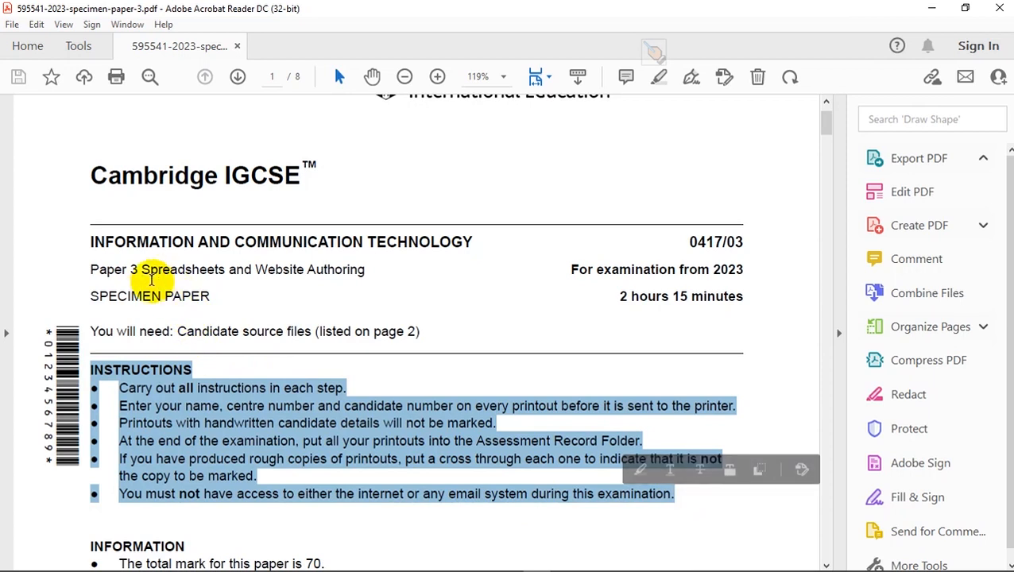
- Review the specimen paper from the cover page through the source file list to Task 3 - Spreadsheet on page 5
{"action": "left_click_drag", "start_coordinate": [141, 270], "coordinate": [226, 274]}
{"action": "scroll", "coordinate": [254, 332], "scroll_direction": "down", "scroll_amount": 3}
{"action": "scroll", "coordinate": [256, 338], "scroll_direction": "down", "scroll_amount": 3}
{"action": "scroll", "coordinate": [257, 344], "scroll_direction": "down", "scroll_amount": 15}
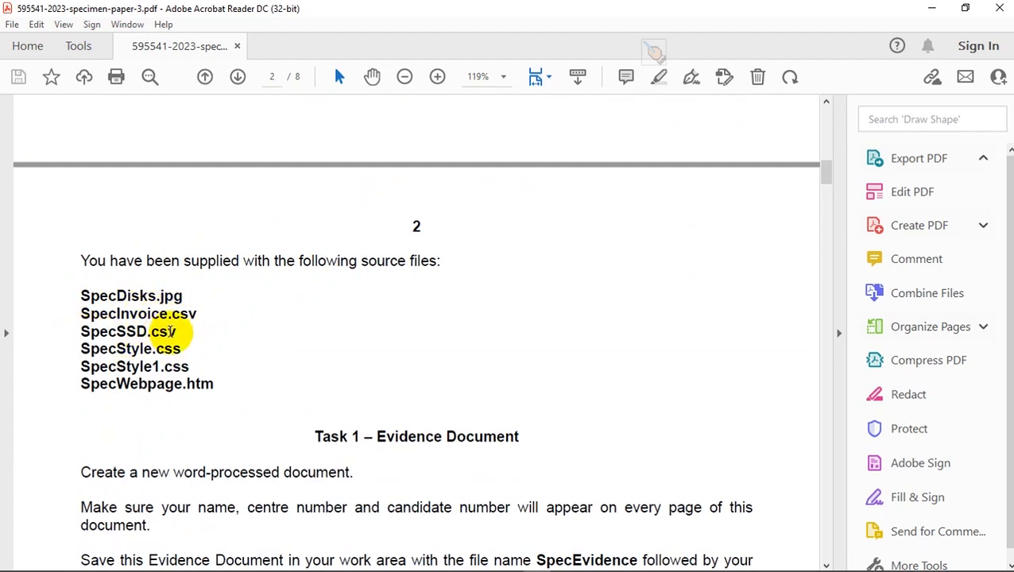
{"action": "scroll", "coordinate": [288, 358], "scroll_direction": "down", "scroll_amount": 3}
{"action": "scroll", "coordinate": [287, 359], "scroll_direction": "down", "scroll_amount": 10}
{"action": "scroll", "coordinate": [287, 359], "scroll_direction": "down", "scroll_amount": 20}
{"action": "scroll", "coordinate": [288, 359], "scroll_direction": "down", "scroll_amount": 15}
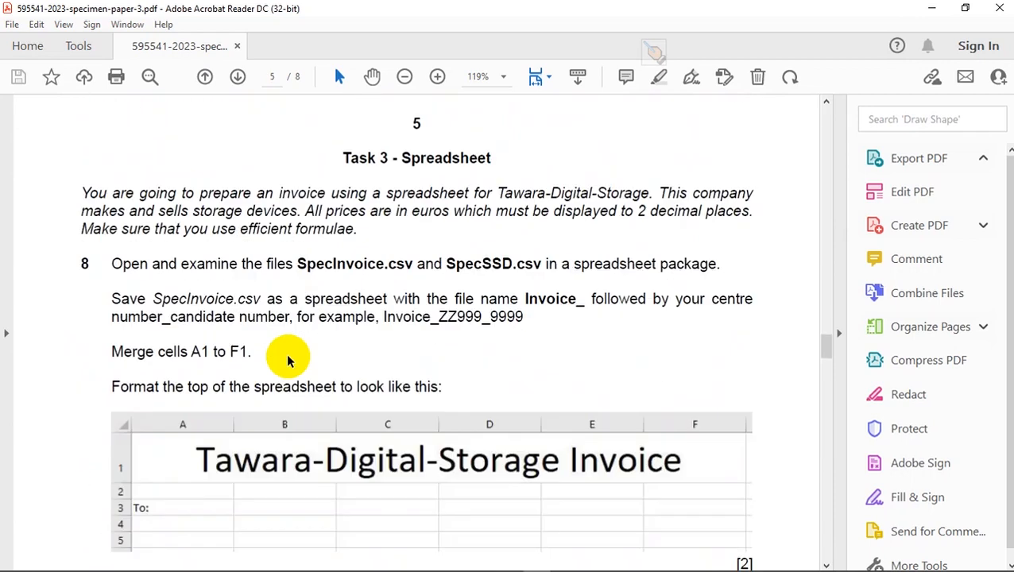
{"action": "scroll", "coordinate": [288, 360], "scroll_direction": "up", "scroll_amount": 1}
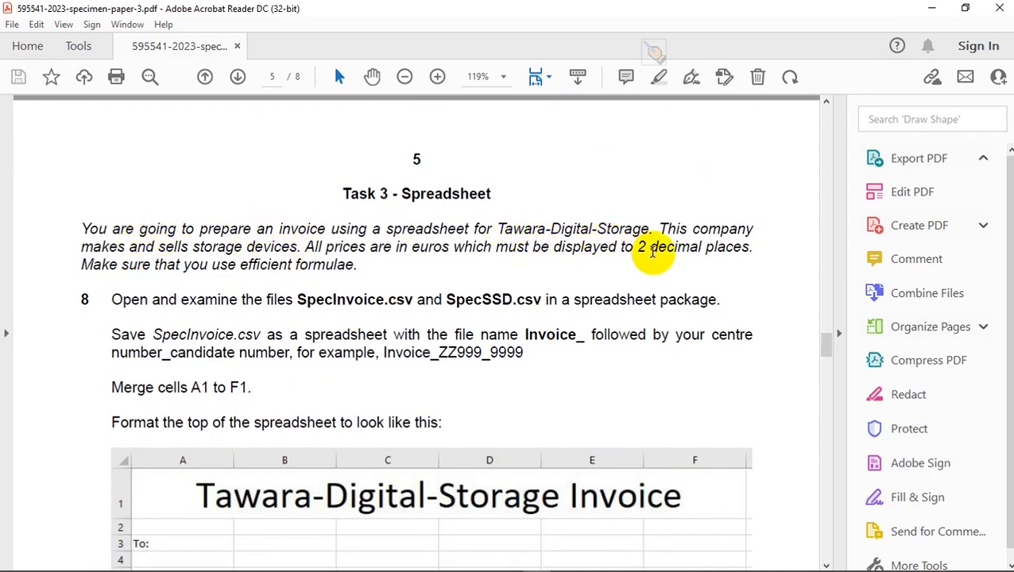
- Examine the Task 3 introduction, marking out the company name Tawara-Digital-Storage while reading
{"action": "left_click_drag", "start_coordinate": [654, 230], "coordinate": [500, 228]}
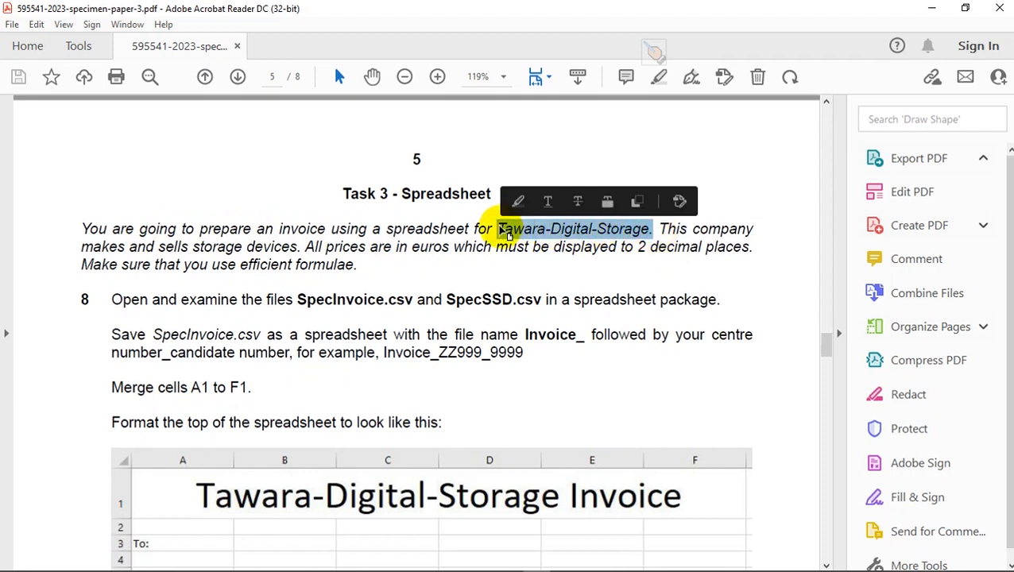
{"action": "left_click", "coordinate": [483, 227]}
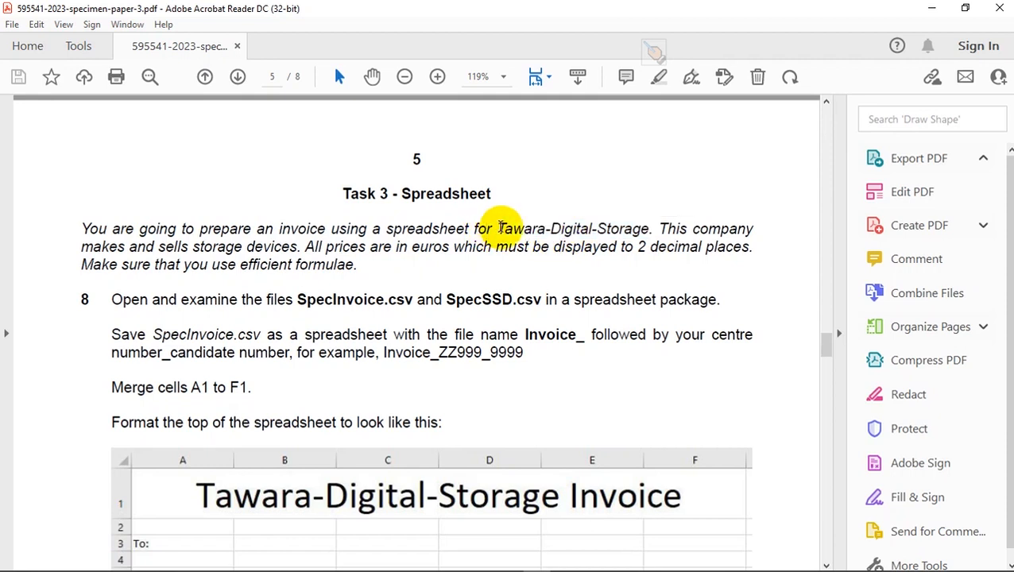
{"action": "left_click_drag", "start_coordinate": [499, 228], "coordinate": [657, 228]}
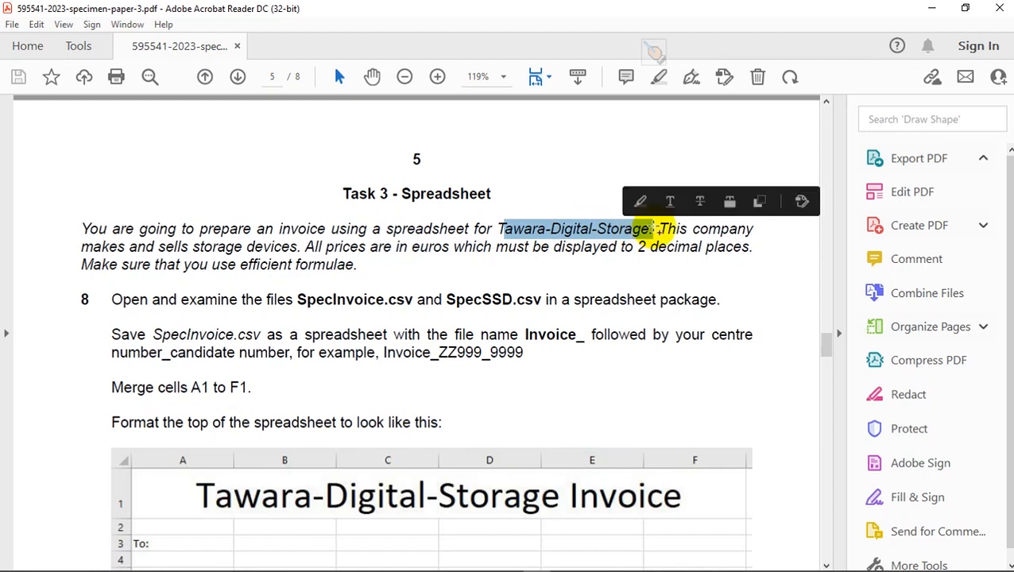
{"action": "left_click_drag", "start_coordinate": [475, 228], "coordinate": [653, 228]}
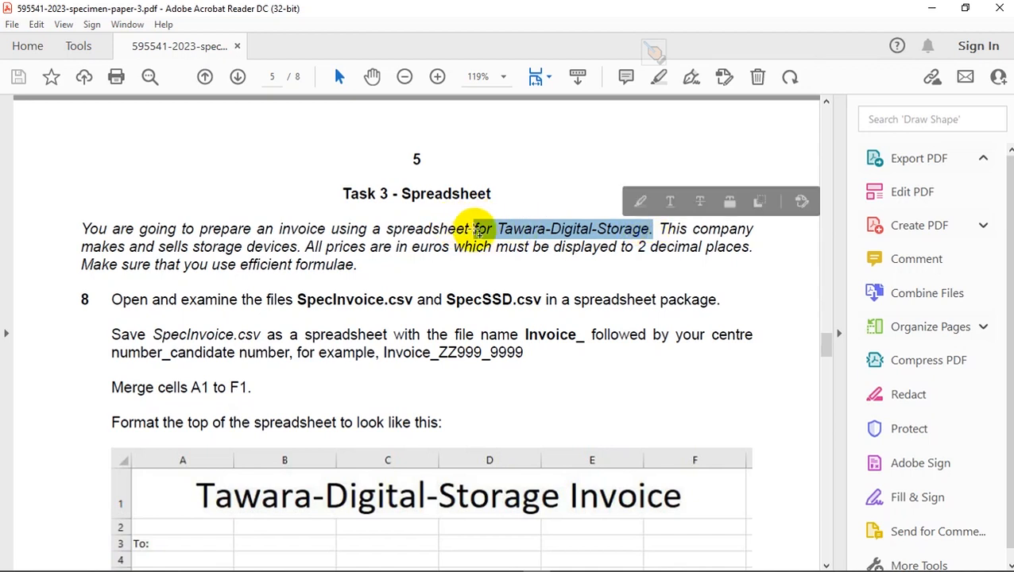
{"action": "left_click", "coordinate": [641, 253]}
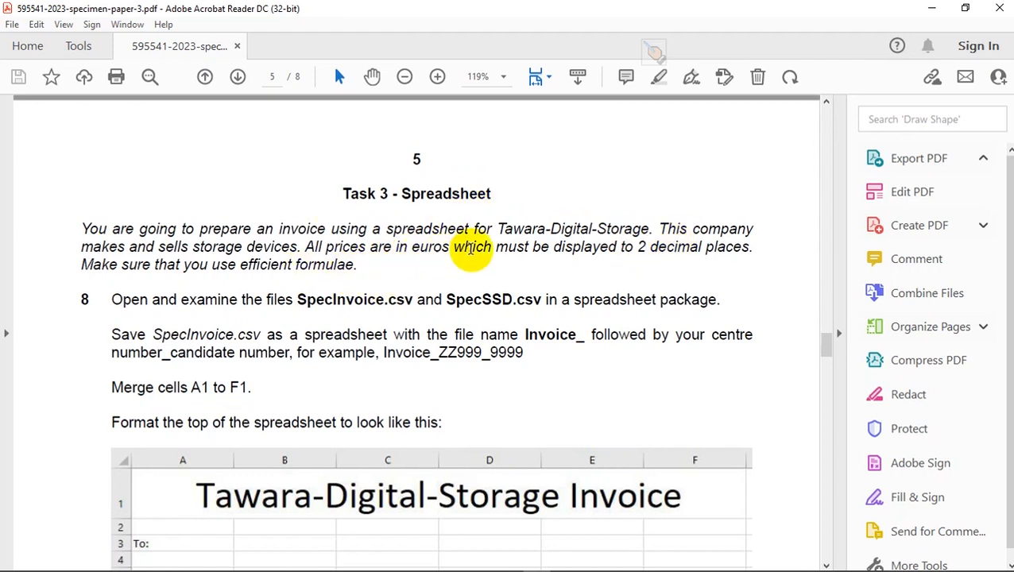
- Highlight "2 decimal places", "All prices are in euros" and "efficient" in the Task 3 introduction
{"action": "left_click_drag", "start_coordinate": [640, 249], "coordinate": [731, 248]}
{"action": "left_click", "coordinate": [417, 247]}
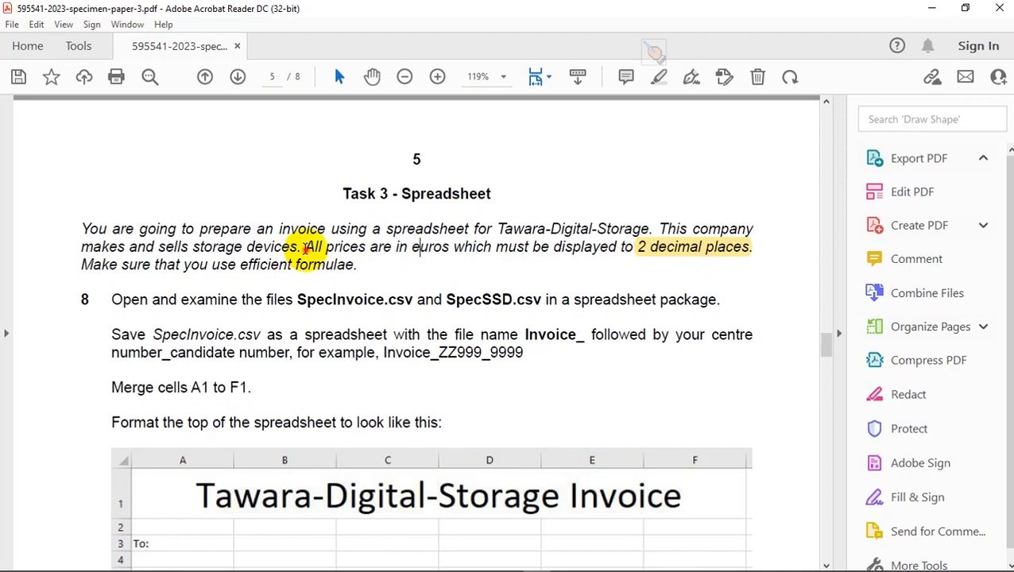
{"action": "left_click_drag", "start_coordinate": [306, 248], "coordinate": [417, 249]}
{"action": "left_click", "coordinate": [441, 217]}
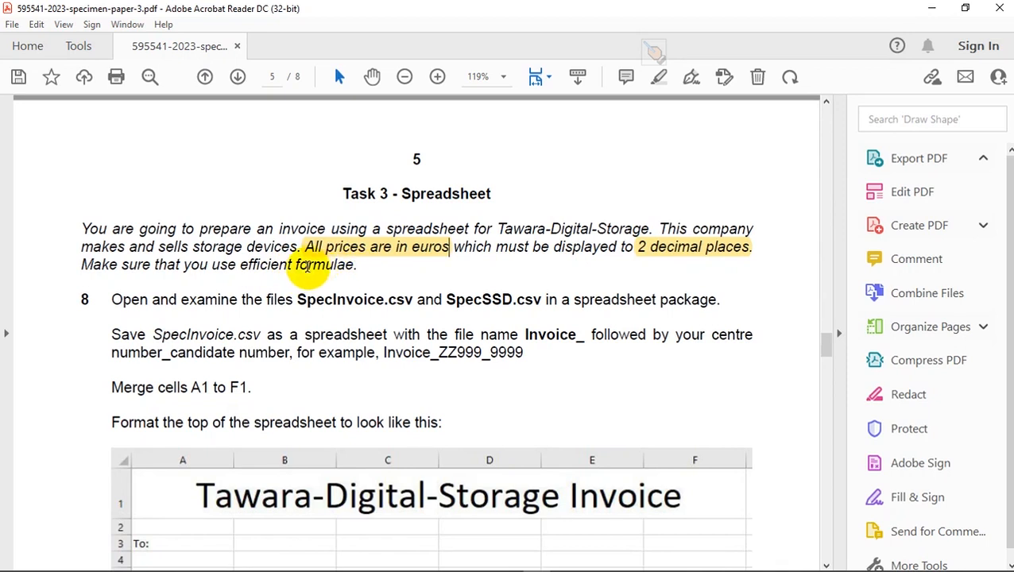
{"action": "left_click_drag", "start_coordinate": [294, 264], "coordinate": [240, 265]}
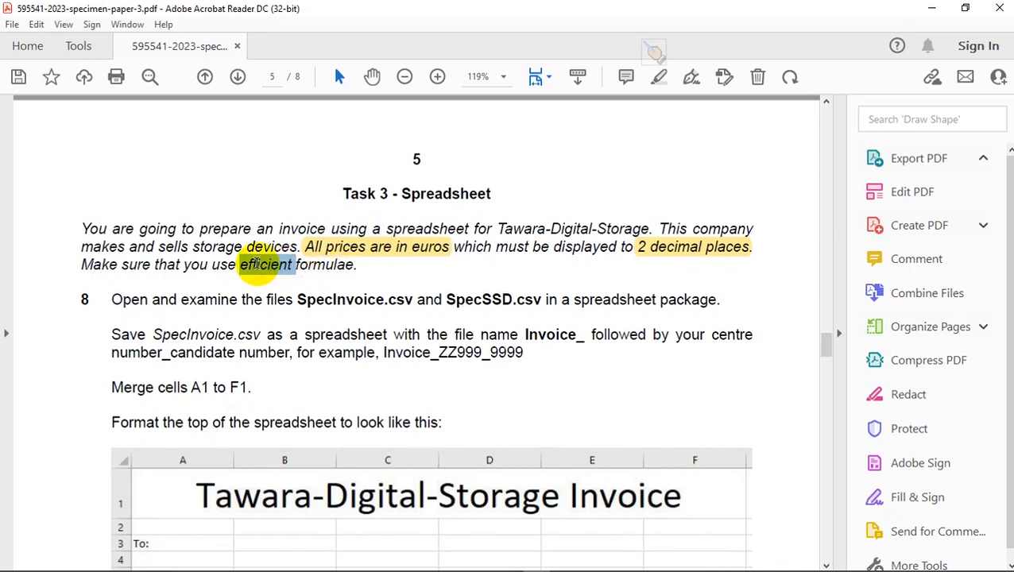
{"action": "left_click", "coordinate": [264, 237]}
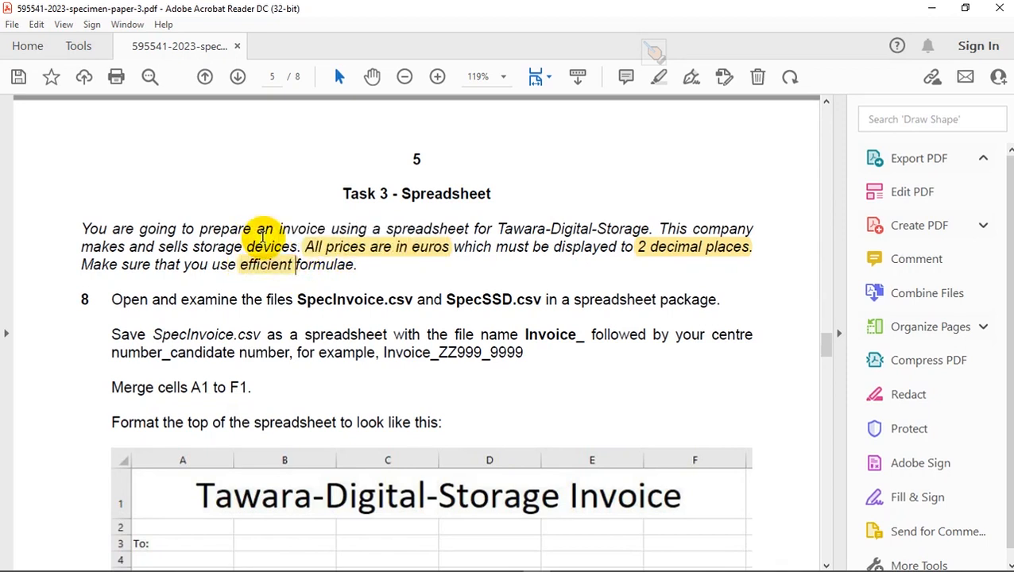
- Switch to the File Explorer window with the 2023 Specimen Paper 3 folder
{"action": "left_click", "coordinate": [299, 334]}
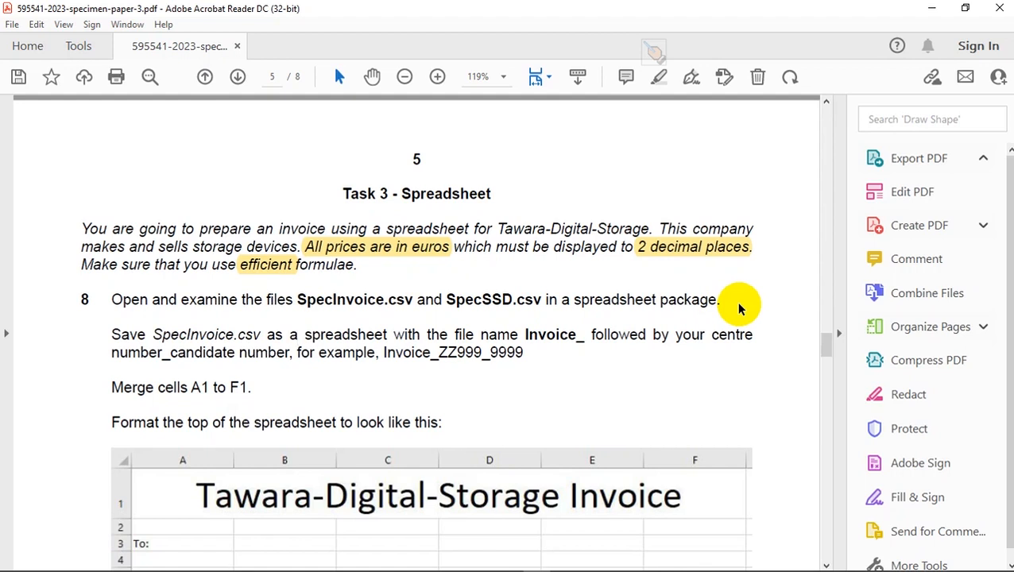
{"action": "key", "text": "alt+Tab"}
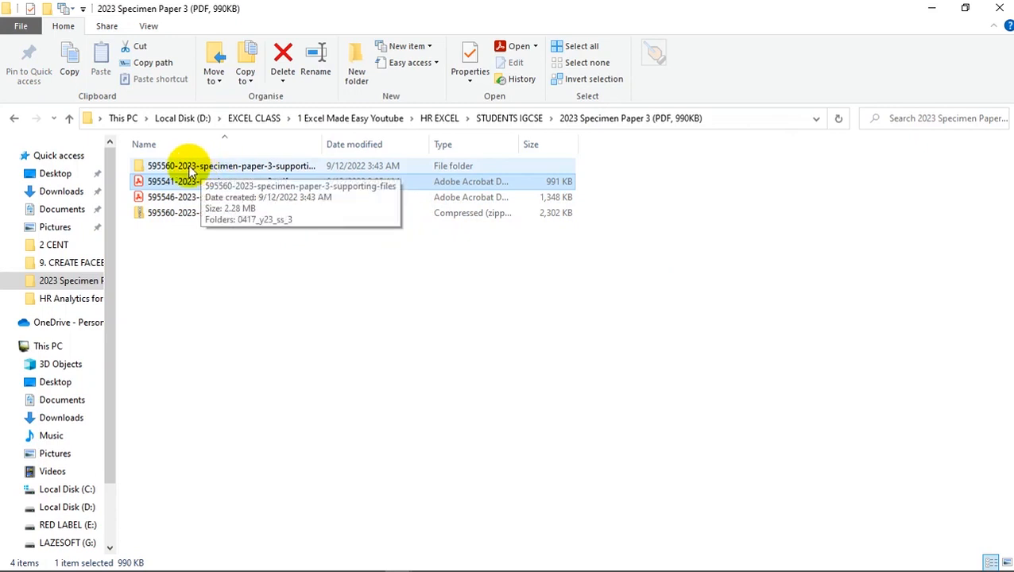
{"action": "left_click", "coordinate": [189, 217]}
{"action": "right_click", "coordinate": [191, 217]}
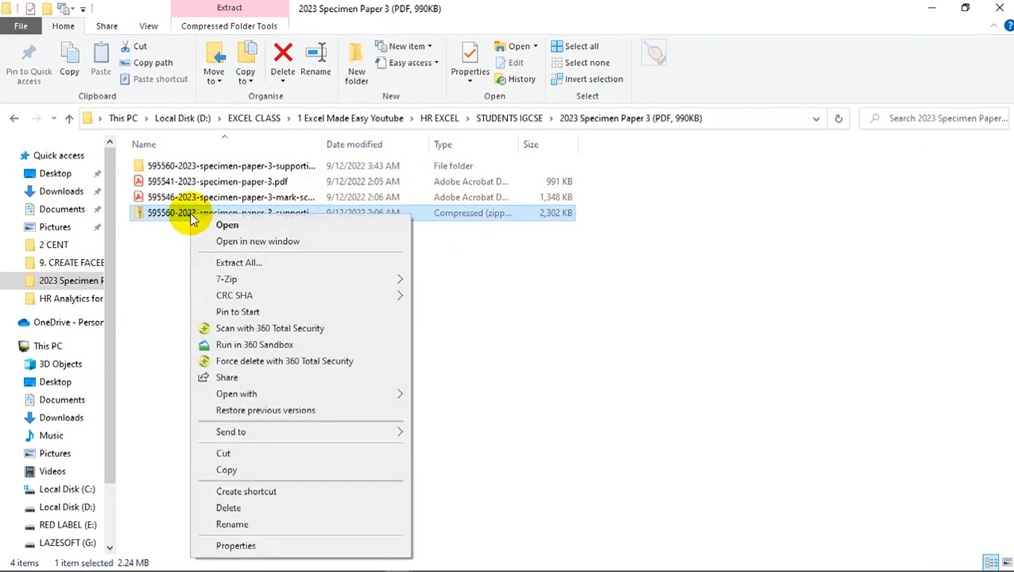
{"action": "mouse_move", "coordinate": [350, 280]}
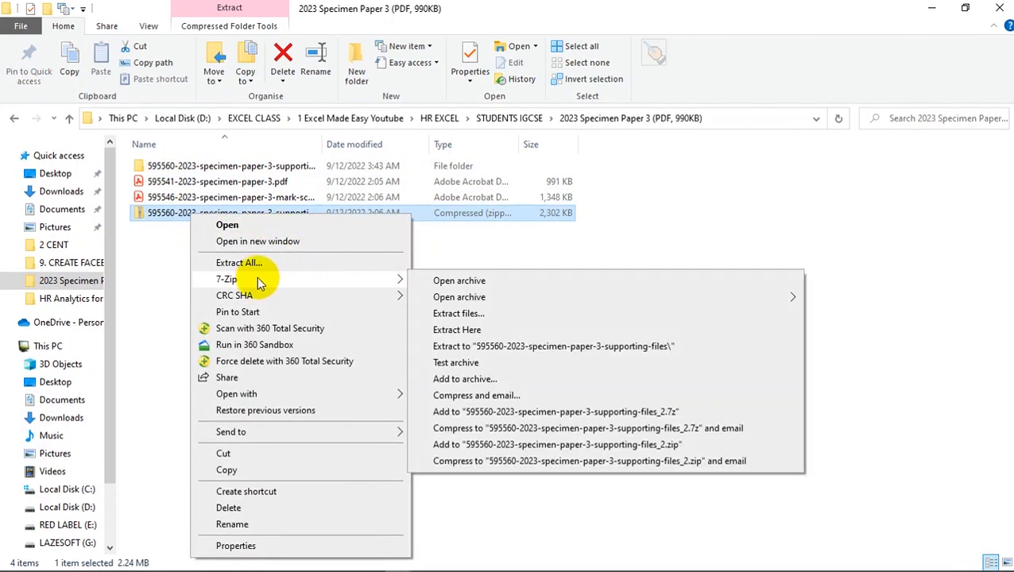
{"action": "left_click", "coordinate": [158, 248]}
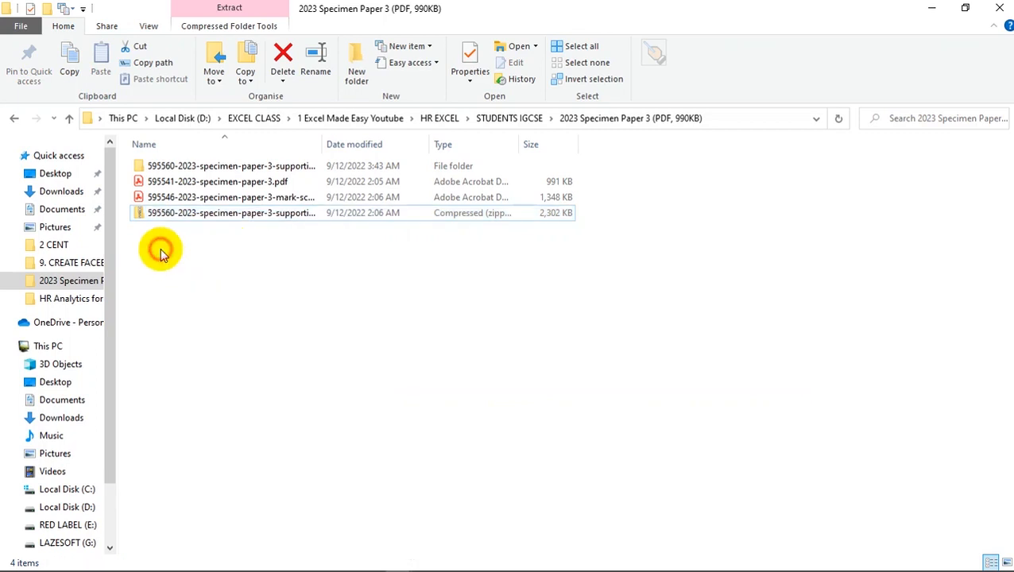
- Open SpecInvoice.csv in Excel from the 0417_y23_ss_3 subfolder of the extracted supporting-files folder
{"action": "left_click", "coordinate": [185, 169]}
{"action": "double_click", "coordinate": [186, 170]}
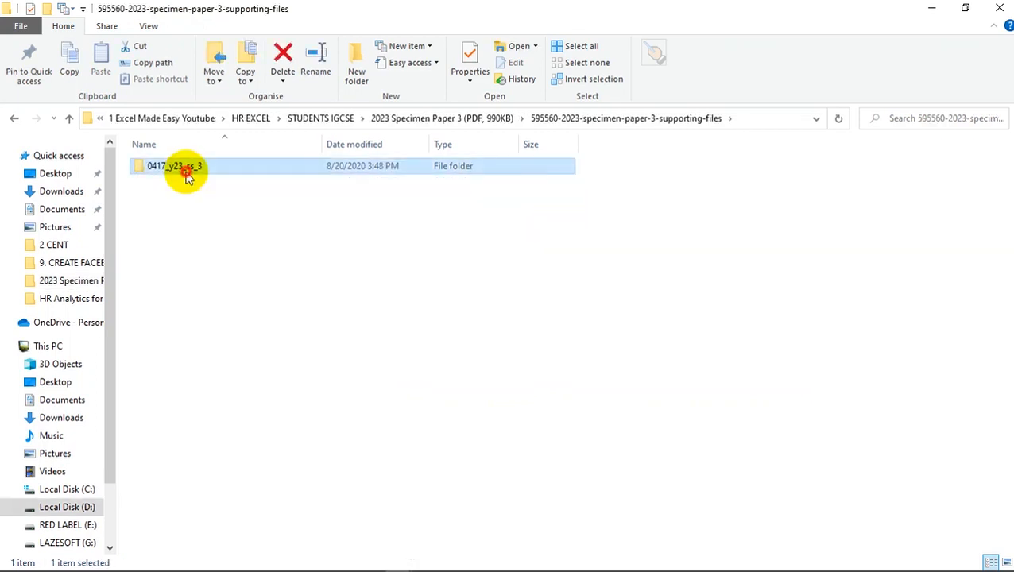
{"action": "double_click", "coordinate": [188, 169]}
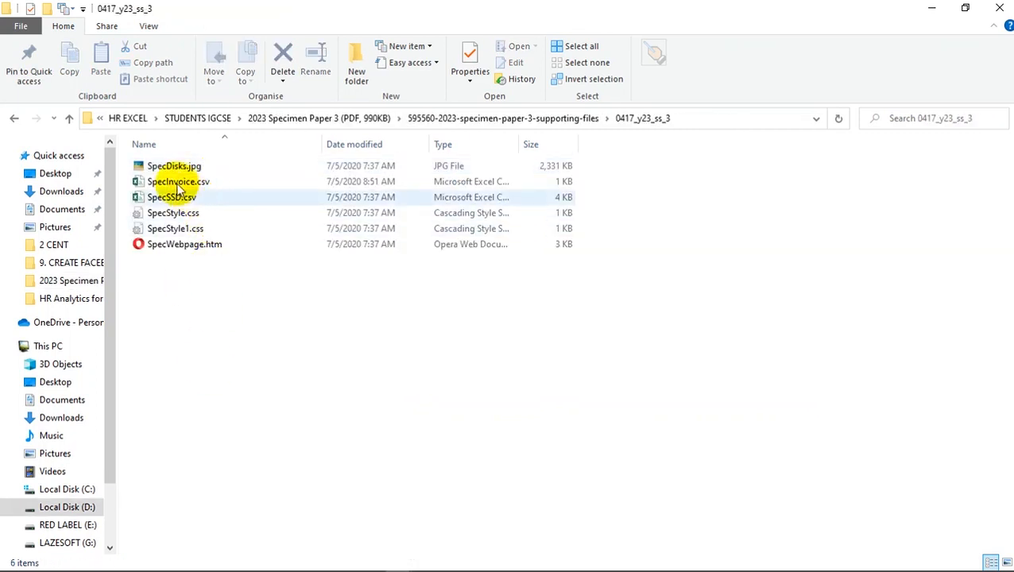
{"action": "double_click", "coordinate": [176, 184]}
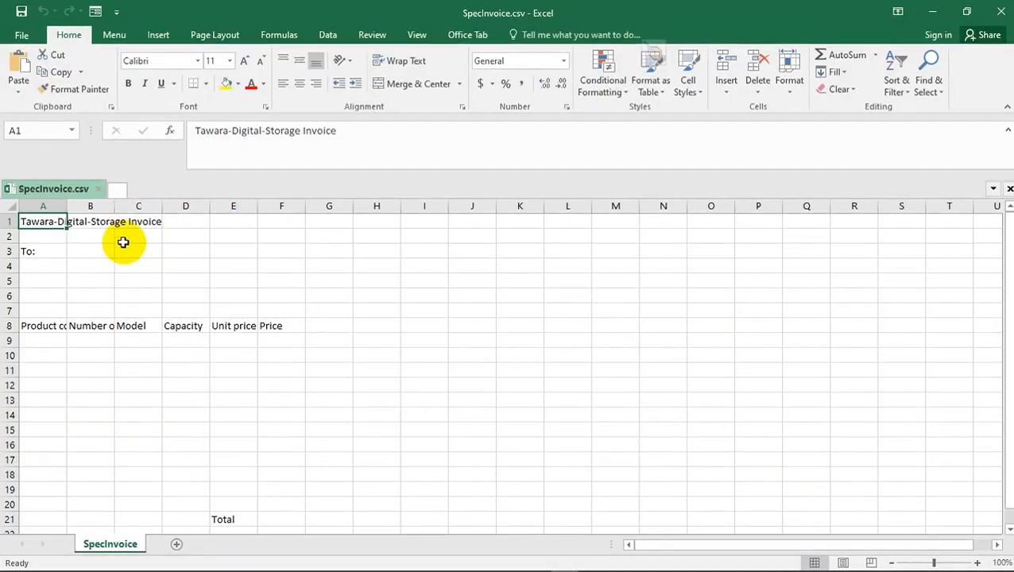
- Return to the 0417_y23_ss_3 folder in File Explorer and open SpecSSD.csv in Excel as well
{"action": "key", "text": "alt+Tab"}
{"action": "left_click", "coordinate": [170, 197]}
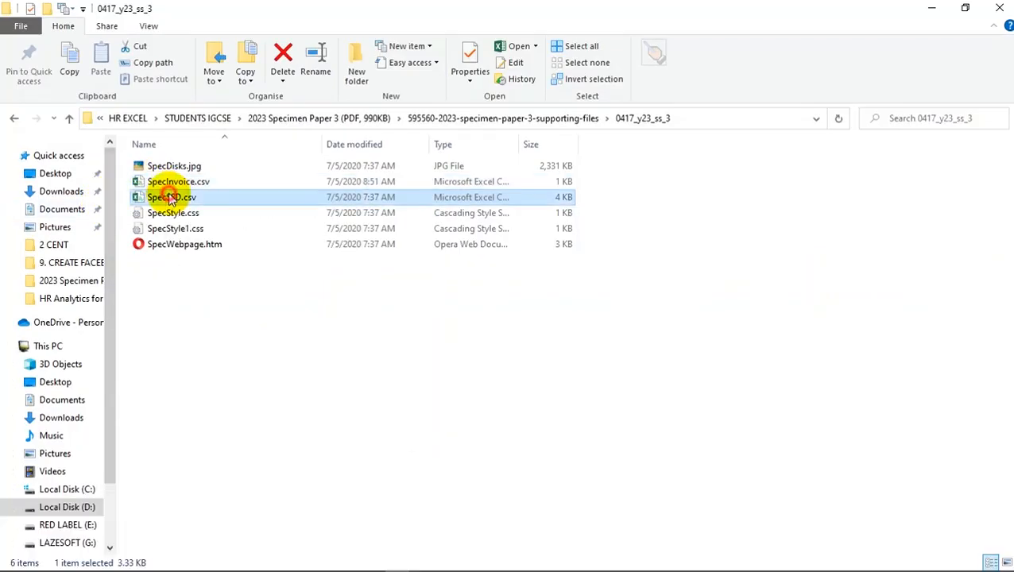
{"action": "double_click", "coordinate": [170, 197]}
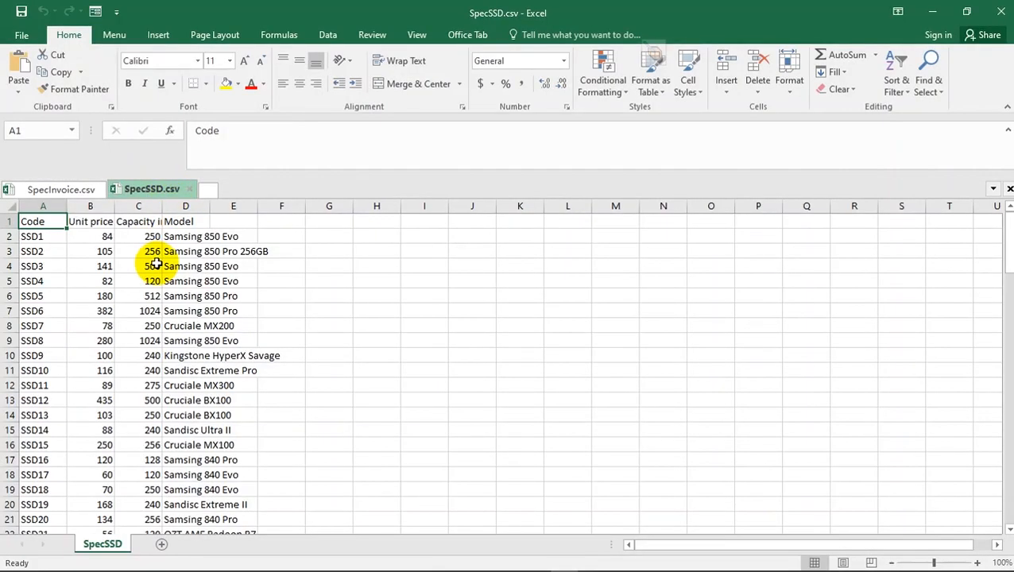
{"action": "left_click", "coordinate": [266, 255]}
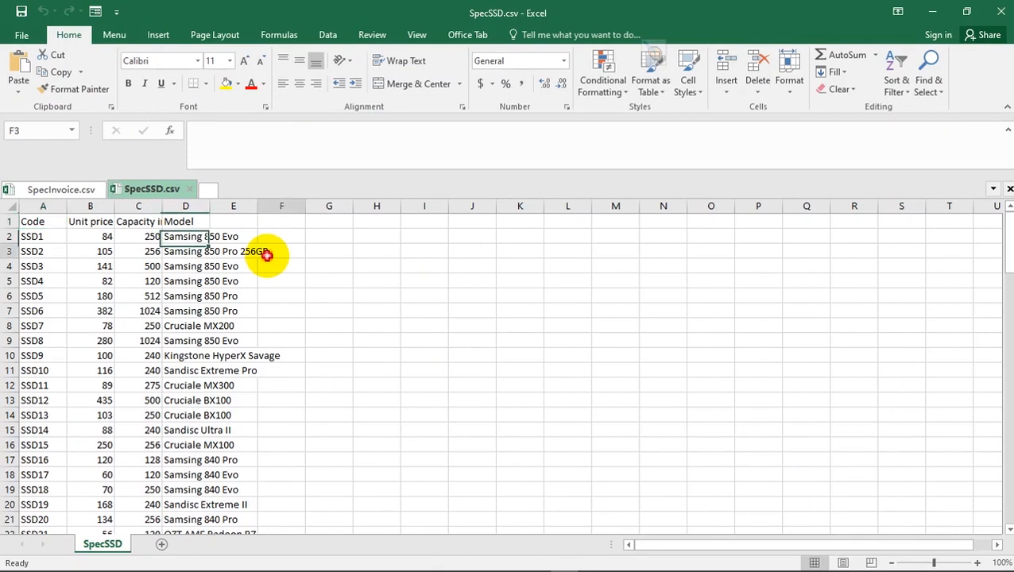
- AutoFit all column widths in the SpecSSD sheet to their contents
{"action": "left_click", "coordinate": [11, 207]}
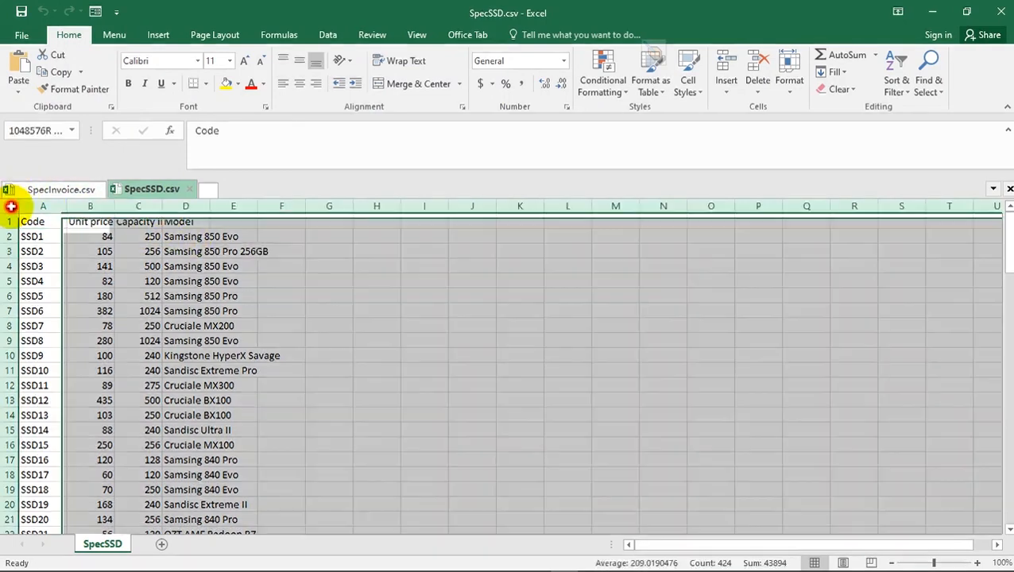
{"action": "double_click", "coordinate": [115, 207]}
{"action": "left_click", "coordinate": [136, 265]}
- Go to the SpecInvoice workbook and AutoFit all of its column widths to their contents
{"action": "left_click", "coordinate": [70, 193]}
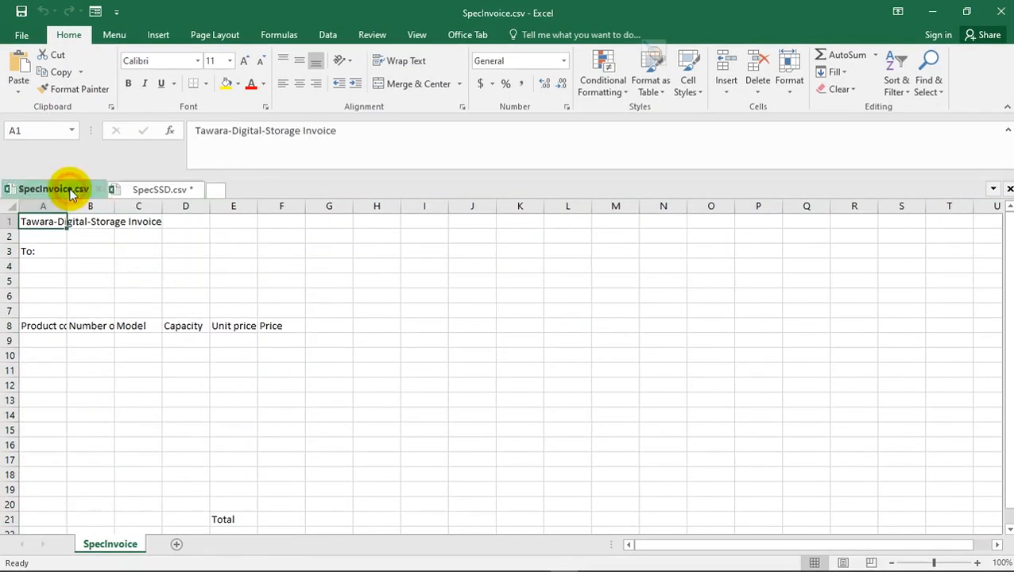
{"action": "left_click", "coordinate": [12, 207]}
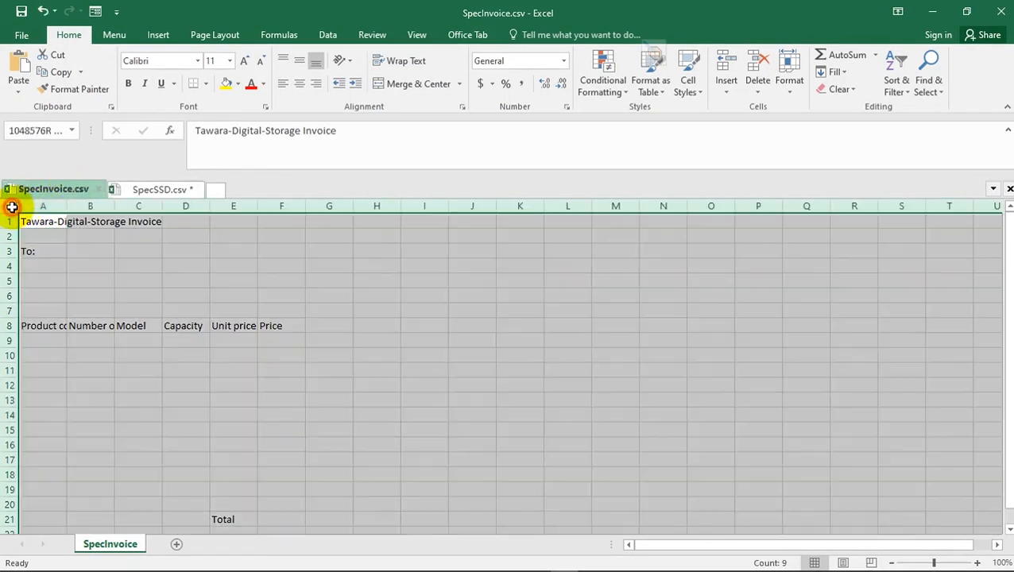
{"action": "double_click", "coordinate": [114, 207]}
{"action": "left_click", "coordinate": [149, 296]}
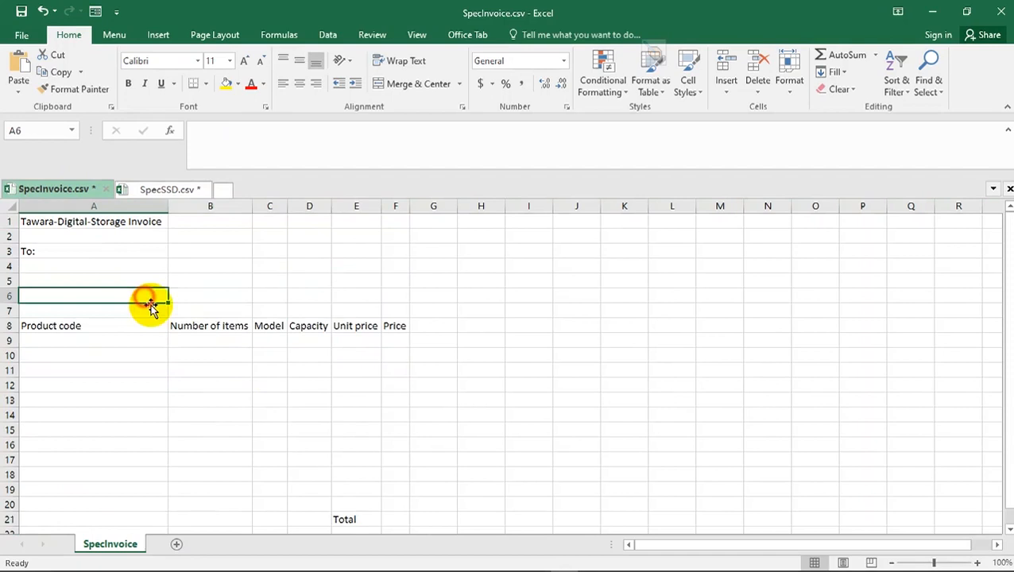
{"action": "left_click", "coordinate": [267, 386]}
{"action": "left_click", "coordinate": [197, 374]}
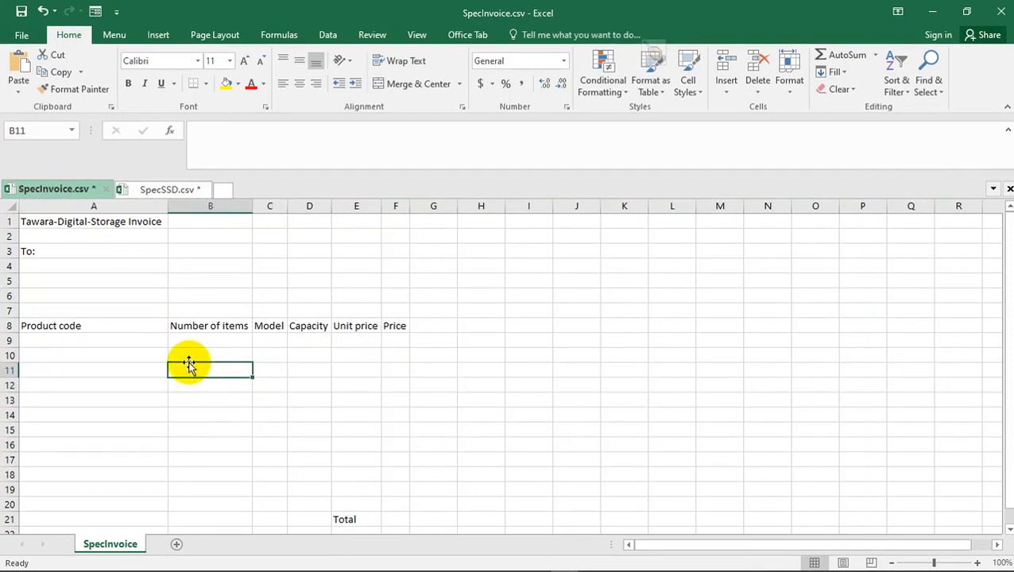
- Switch back to the specimen paper in Acrobat Reader and copy the file name prefix "Invoice_" from question 8
{"action": "key", "text": "alt+Tab"}
{"action": "key", "text": "alt+Tab"}
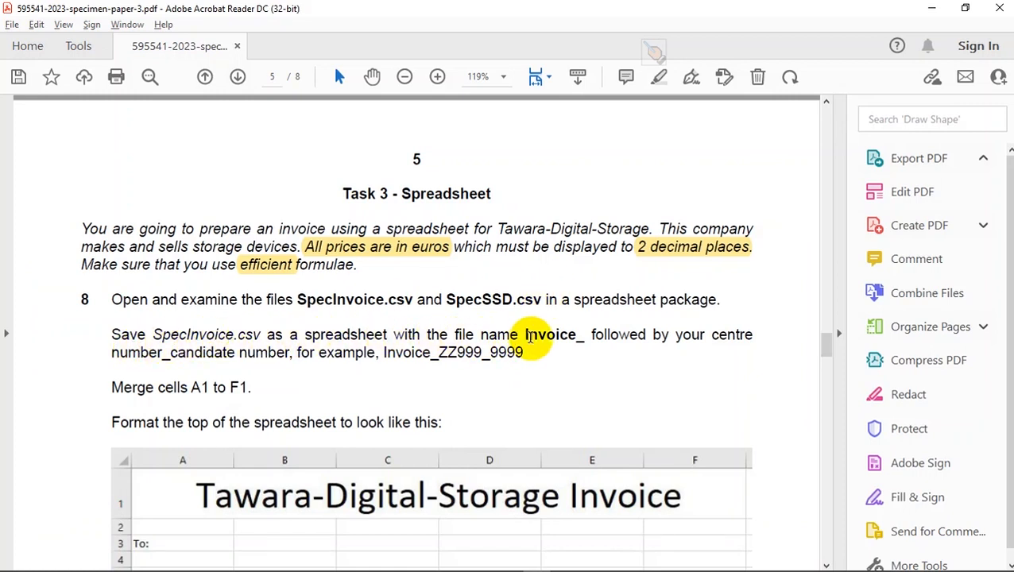
{"action": "left_click_drag", "start_coordinate": [524, 333], "coordinate": [580, 324]}
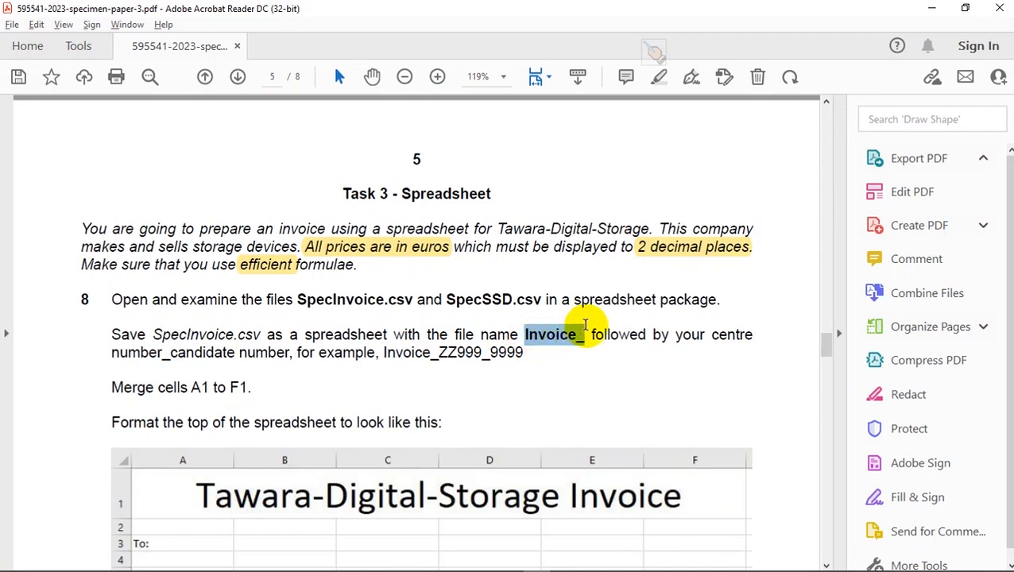
{"action": "key", "text": "ctrl+c"}
- Switch to Excel and start saving SpecInvoice.csv under a new name in the 0417_y23_ss_3 folder, with Excel Workbook (*.xlsx) as the file type
{"action": "key", "text": "alt+Tab"}
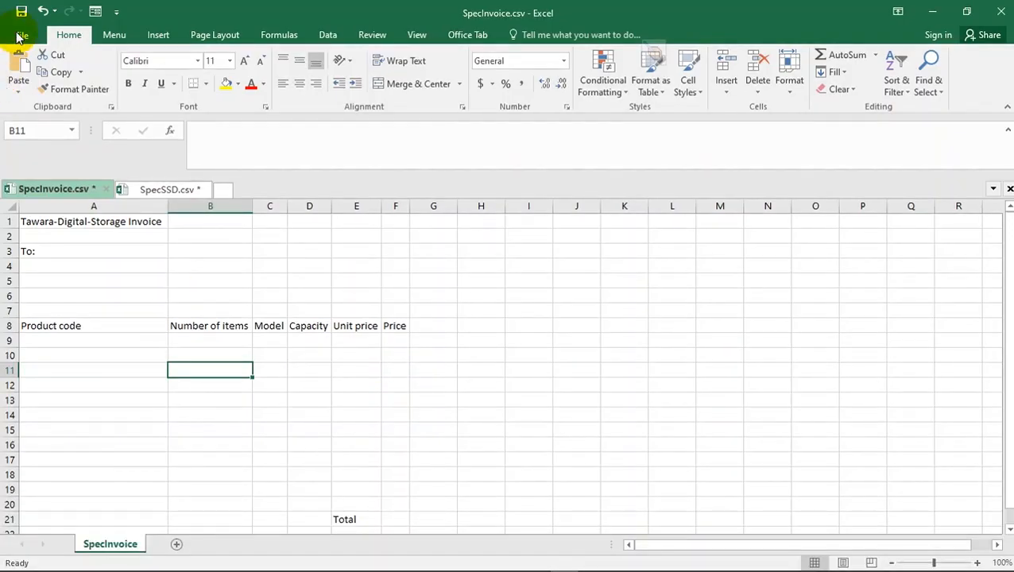
{"action": "left_click", "coordinate": [17, 36]}
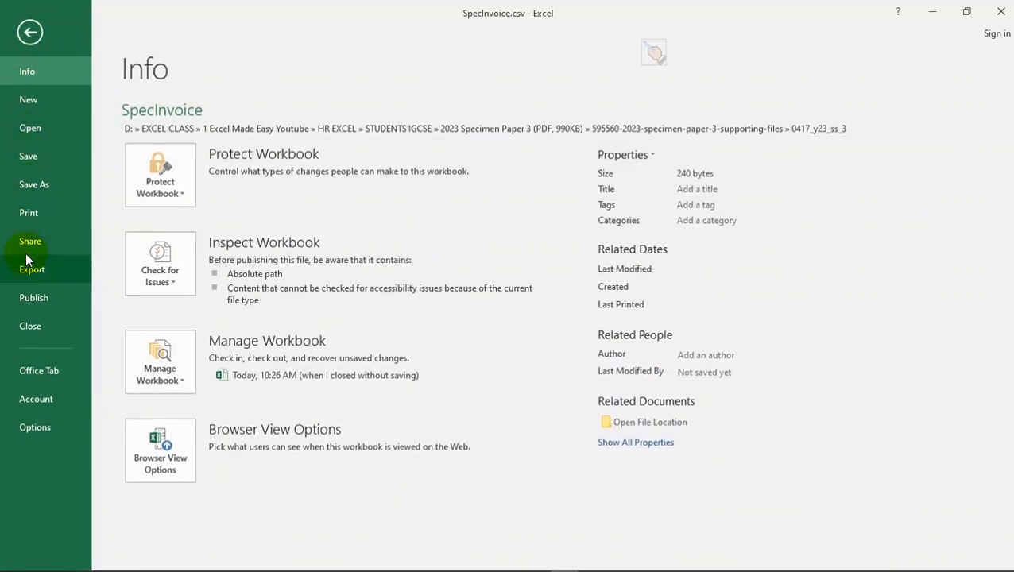
{"action": "left_click", "coordinate": [37, 191]}
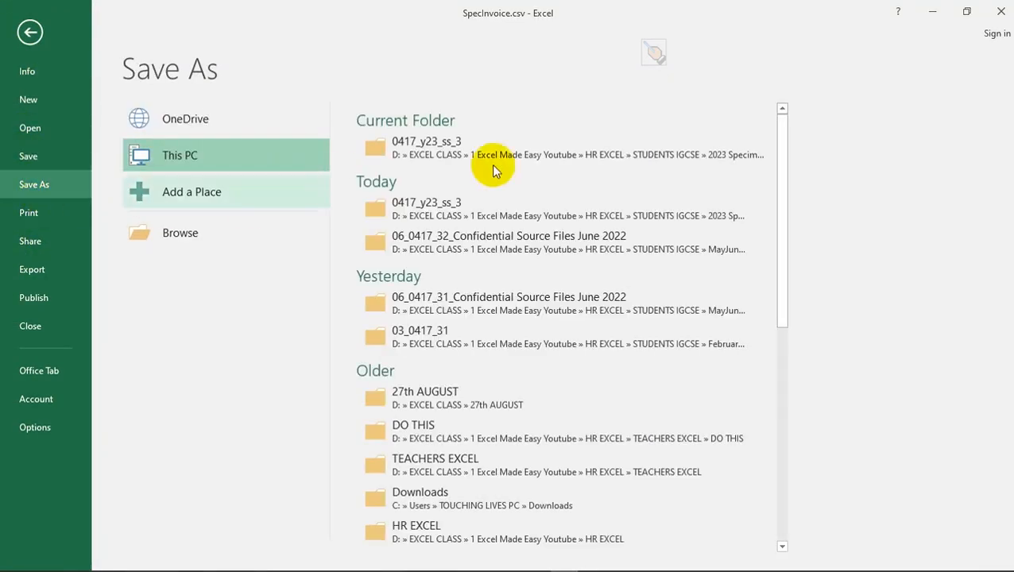
{"action": "left_click", "coordinate": [528, 149]}
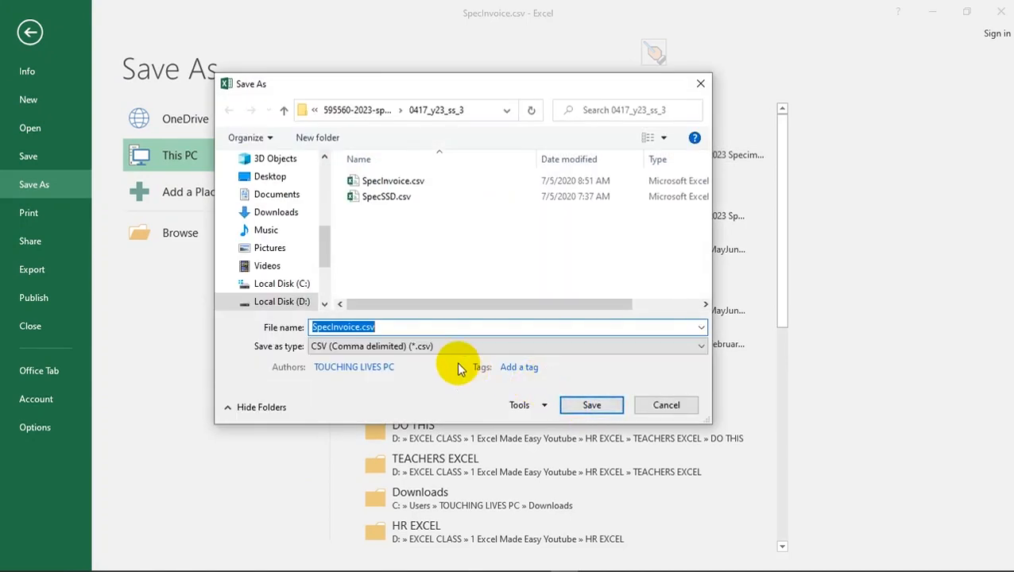
{"action": "left_click", "coordinate": [378, 347]}
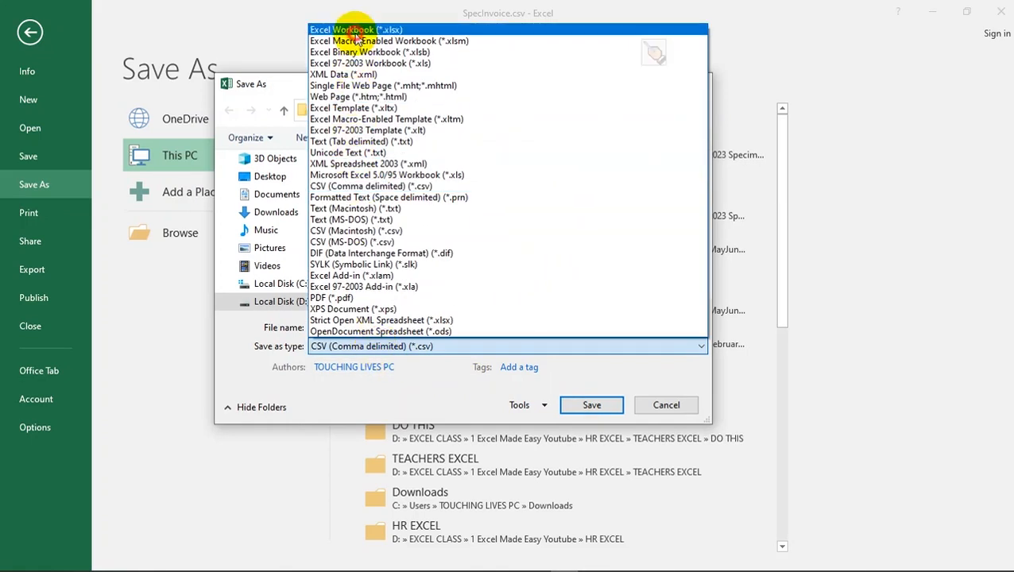
{"action": "left_click", "coordinate": [356, 30]}
- Name the file with the copied prefix "Invoice_" followed by the centre number, an underscore and the candidate number, and save it
{"action": "double_click", "coordinate": [355, 330]}
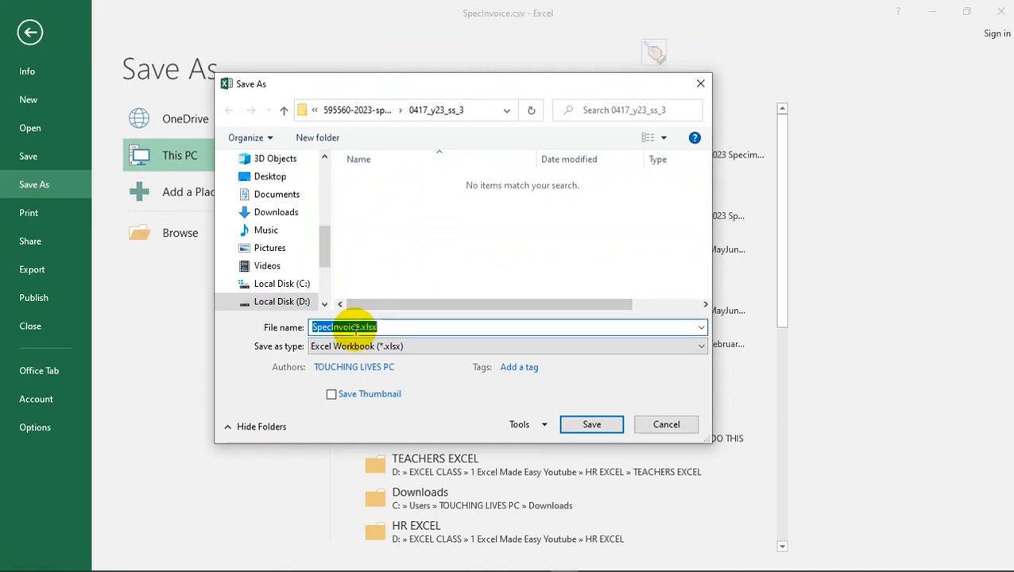
{"action": "key", "text": "ctrl+v"}
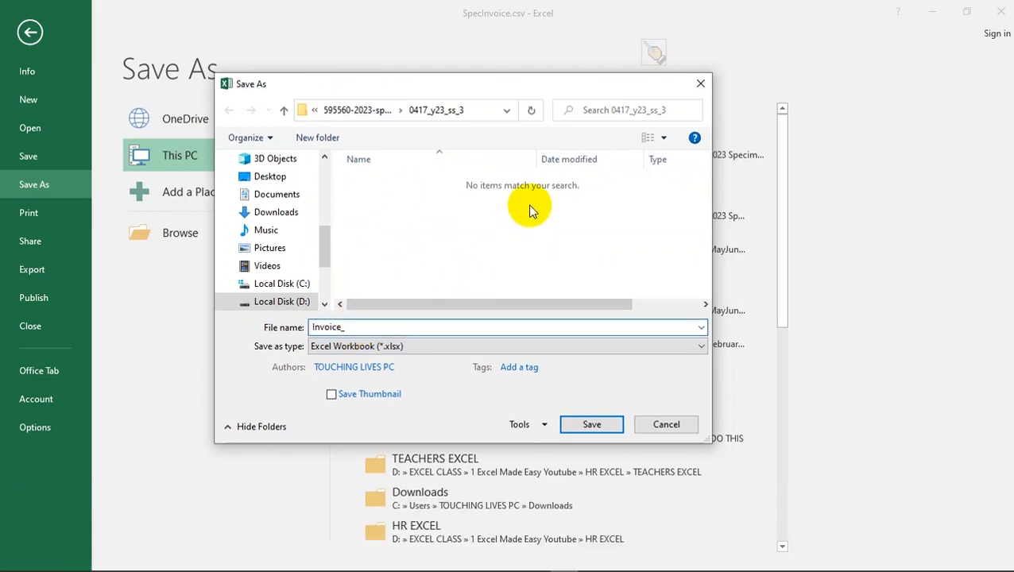
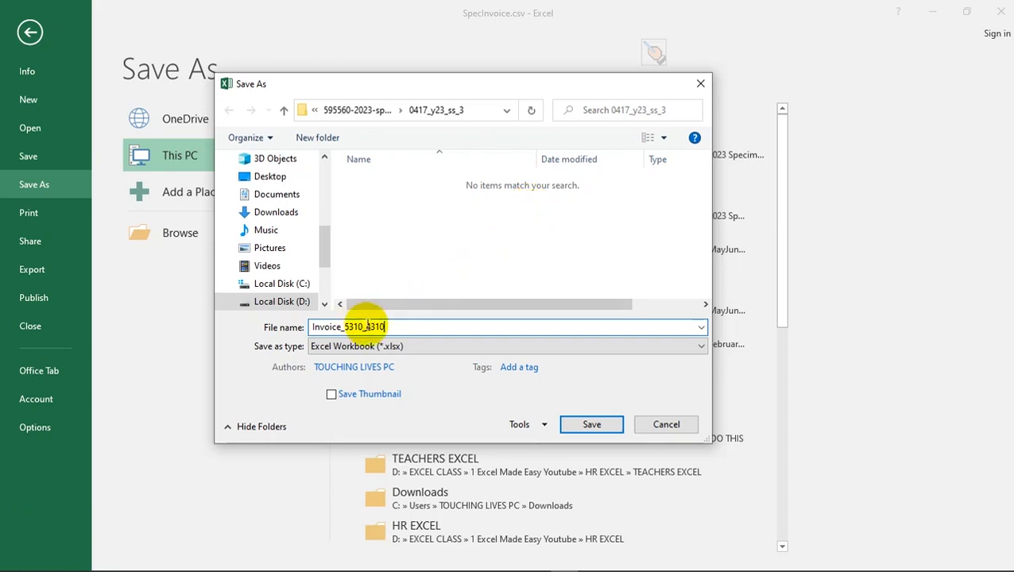
{"action": "left_click_drag", "start_coordinate": [389, 326], "coordinate": [359, 327]}
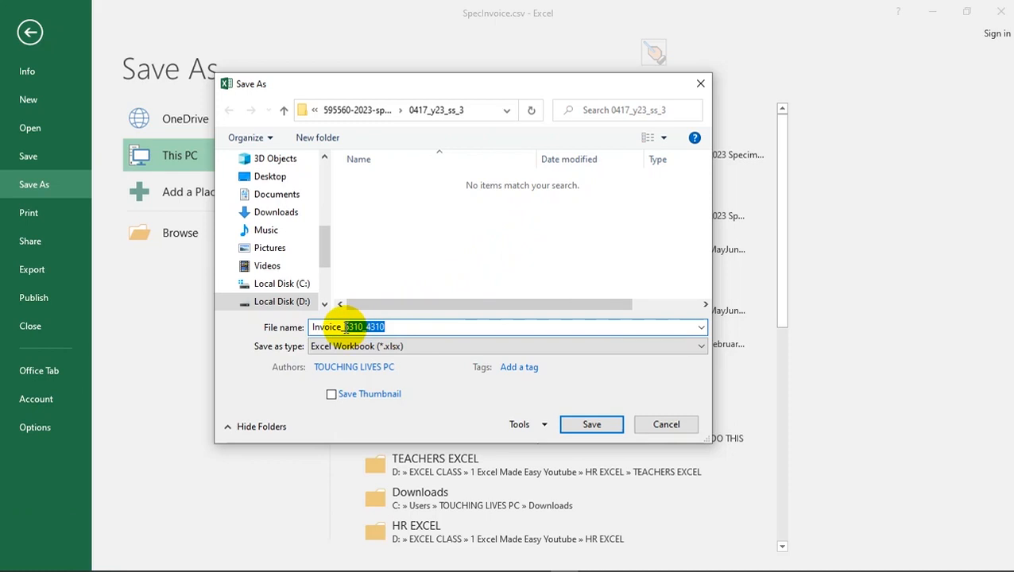
{"action": "left_click", "coordinate": [390, 327]}
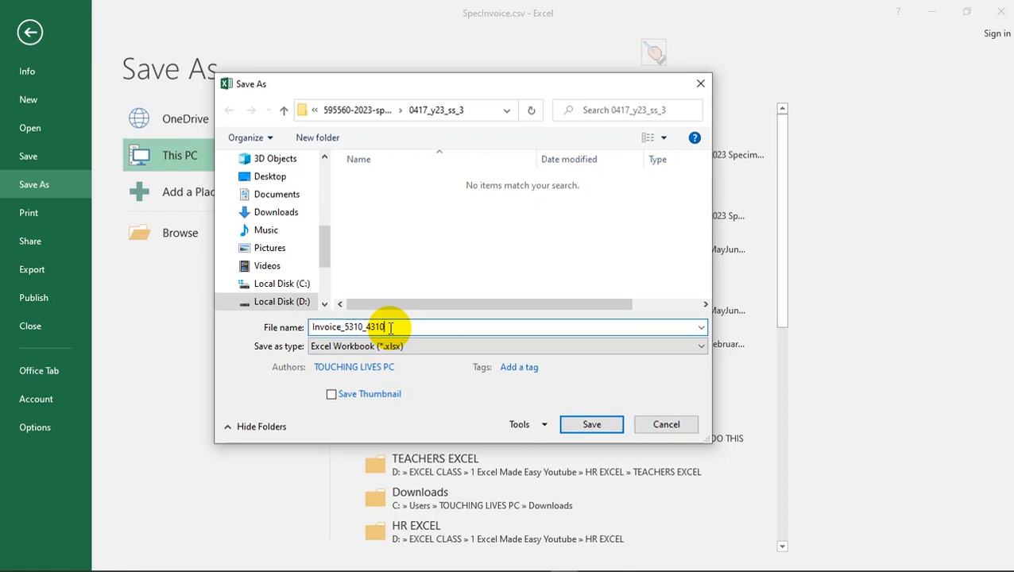
{"action": "left_click", "coordinate": [606, 427]}
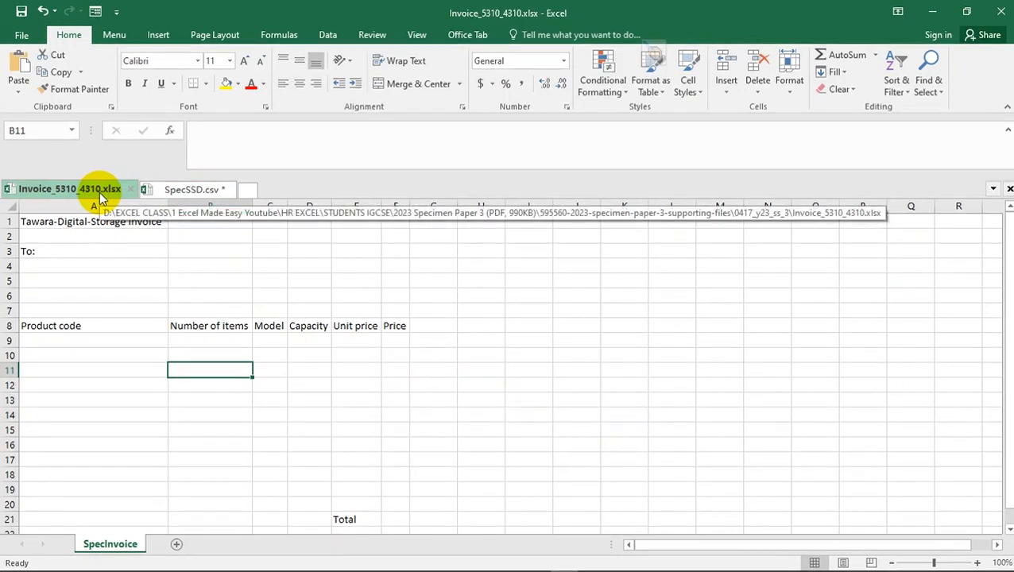
- Check the merge instruction in the specimen paper, and merge and center cells A1 to F1 of the invoice sheet
{"action": "key", "text": "alt+Tab"}
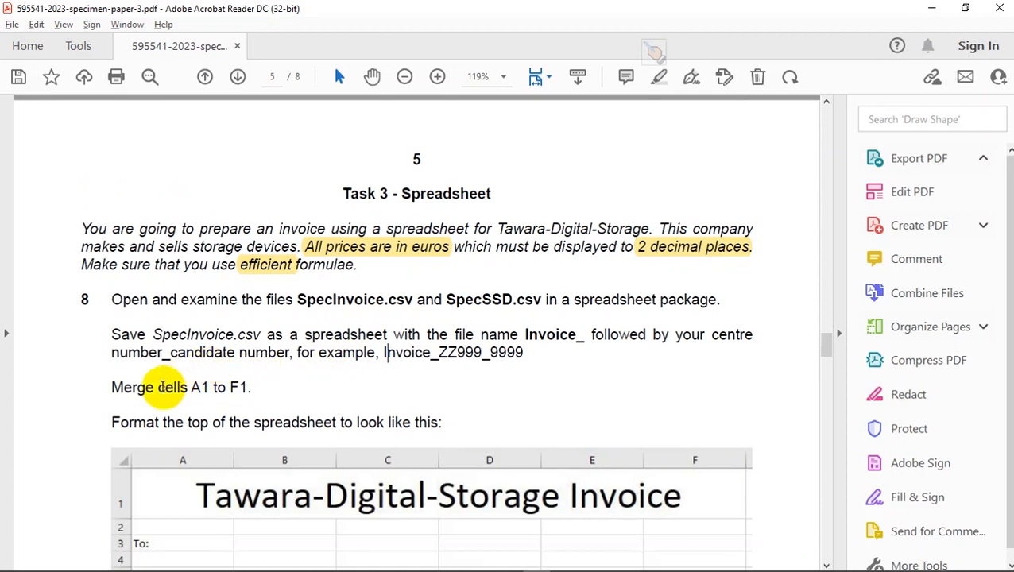
{"action": "key", "text": "alt+Tab"}
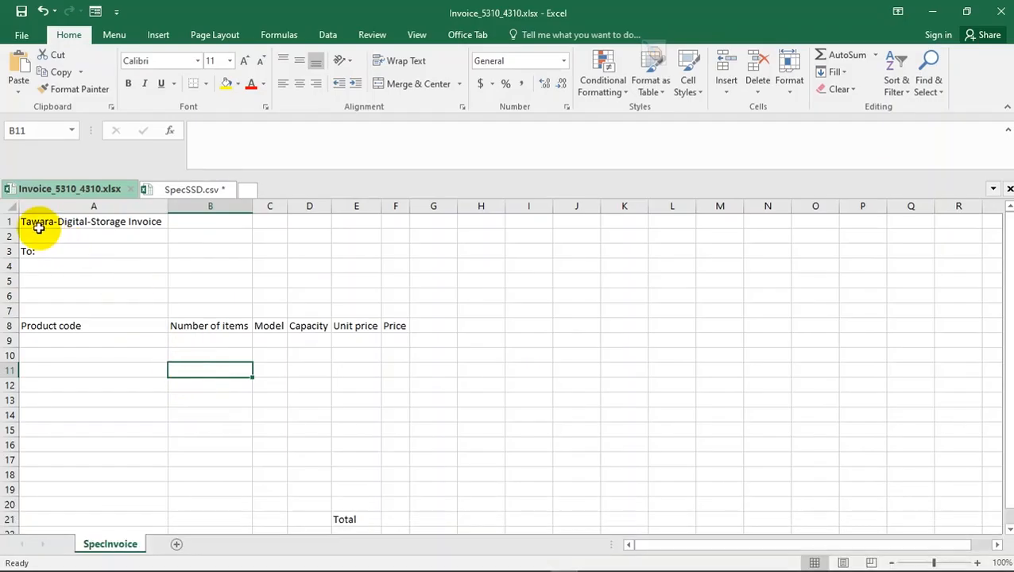
{"action": "left_click", "coordinate": [37, 224]}
{"action": "left_click_drag", "start_coordinate": [38, 224], "coordinate": [384, 216]}
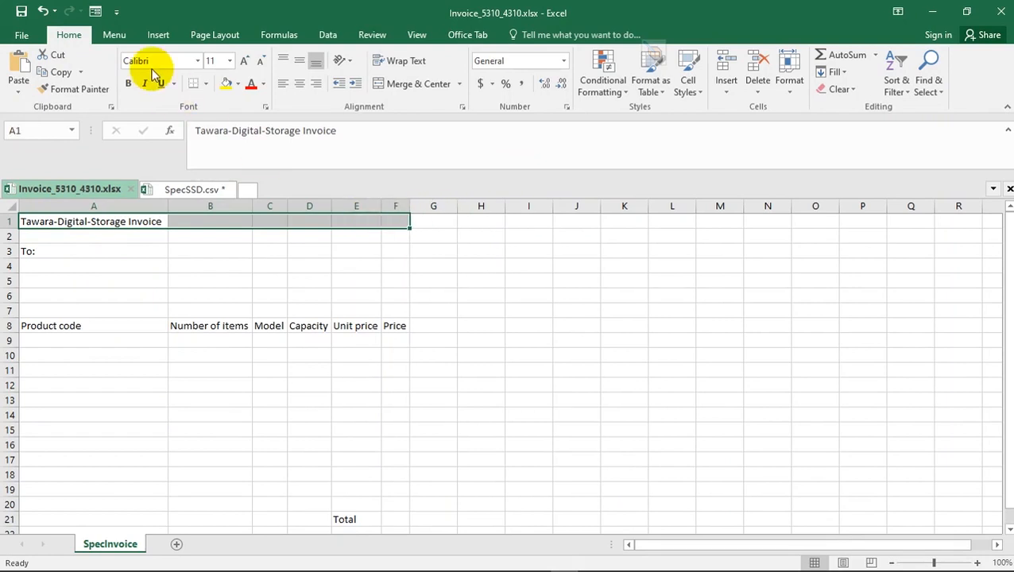
{"action": "left_click", "coordinate": [380, 82]}
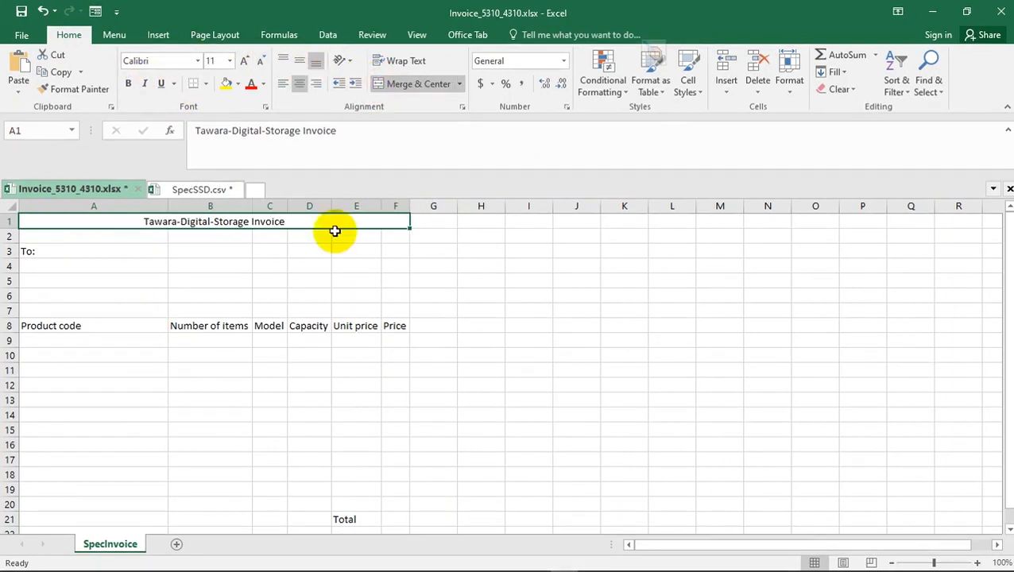
{"action": "left_click", "coordinate": [278, 252]}
- Consult the sample heading in question 8 of the paper and enlarge the merged title in A1 to font size 28
{"action": "key", "text": "alt+Tab"}
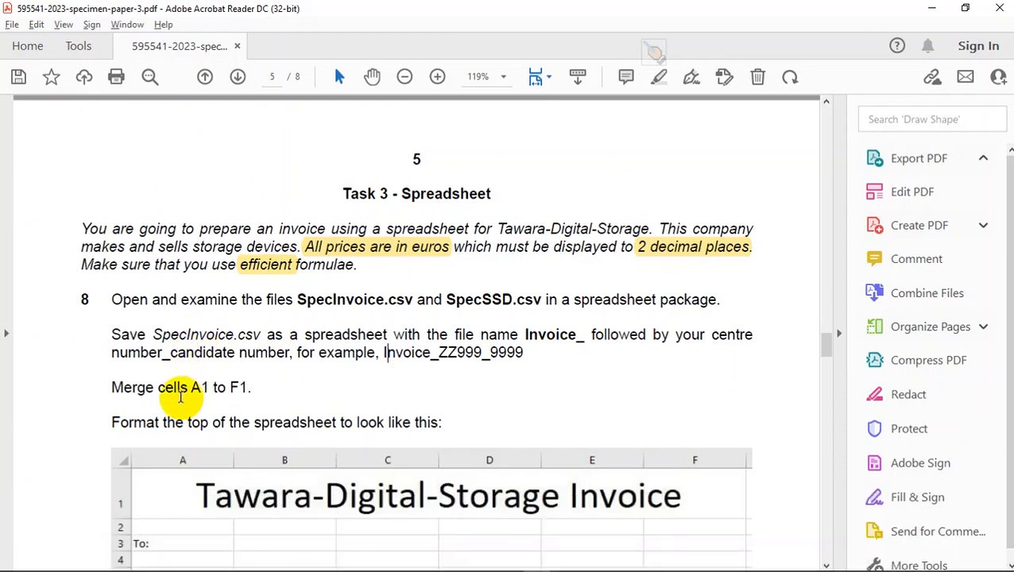
{"action": "scroll", "coordinate": [344, 432], "scroll_direction": "down", "scroll_amount": 2}
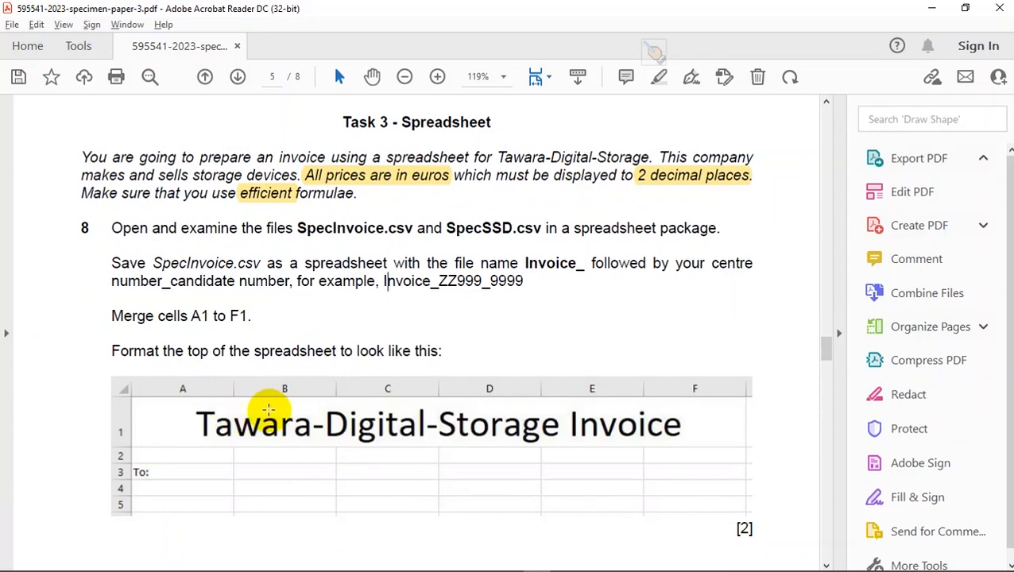
{"action": "scroll", "coordinate": [268, 410], "scroll_direction": "down", "scroll_amount": 1}
{"action": "scroll", "coordinate": [268, 410], "scroll_direction": "down", "scroll_amount": 1}
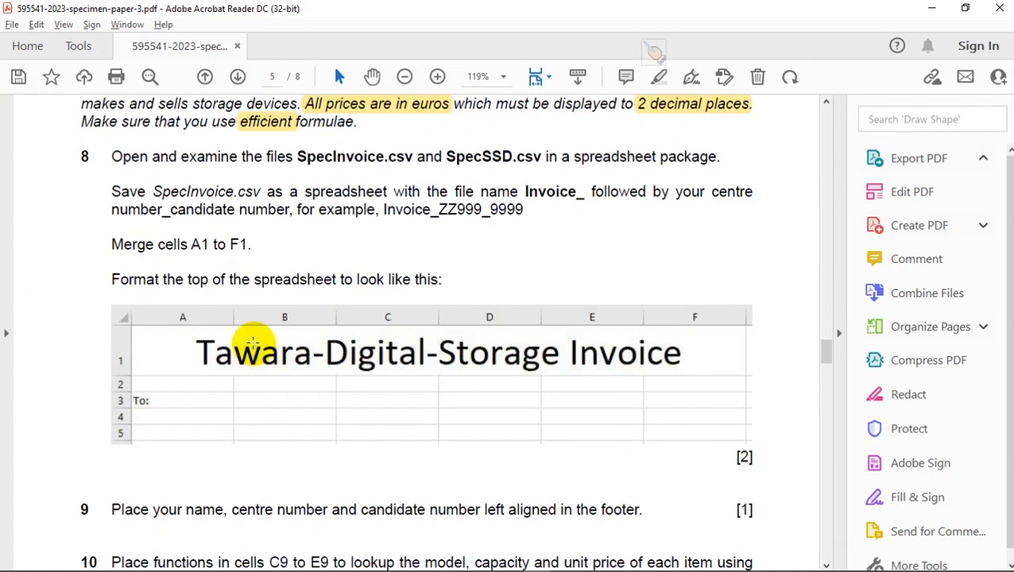
{"action": "key", "text": "alt+Tab"}
{"action": "left_click", "coordinate": [132, 221]}
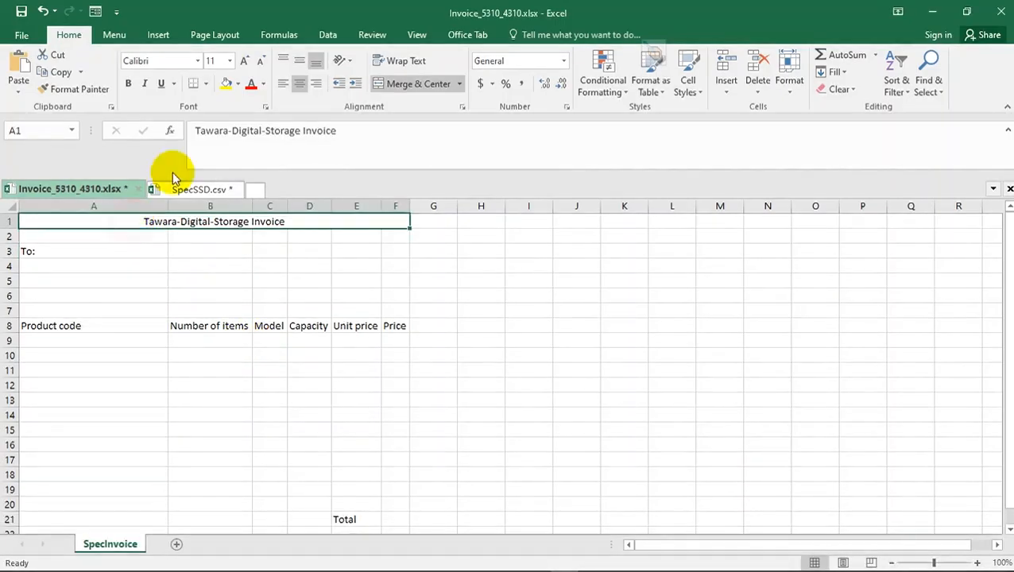
{"action": "left_click", "coordinate": [243, 60]}
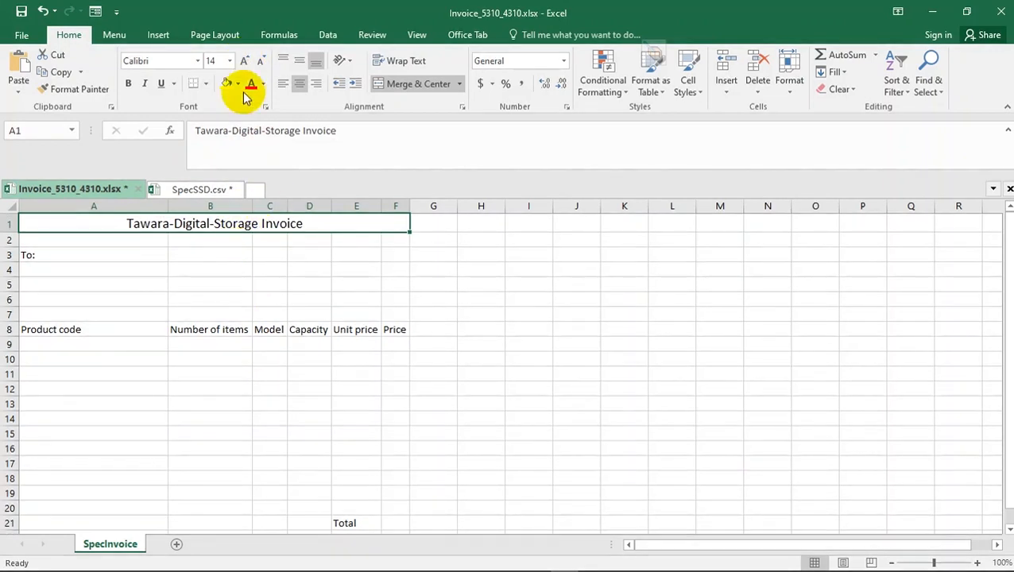
{"action": "left_click", "coordinate": [243, 60]}
{"action": "left_click", "coordinate": [243, 61]}
{"action": "left_click", "coordinate": [243, 60]}
{"action": "left_click", "coordinate": [243, 60]}
- Compare the size and style of the invoice title with the sample heading in the Acrobat Reader specimen paper
{"action": "key", "text": "alt+Tab"}
{"action": "key", "text": "alt+Tab"}
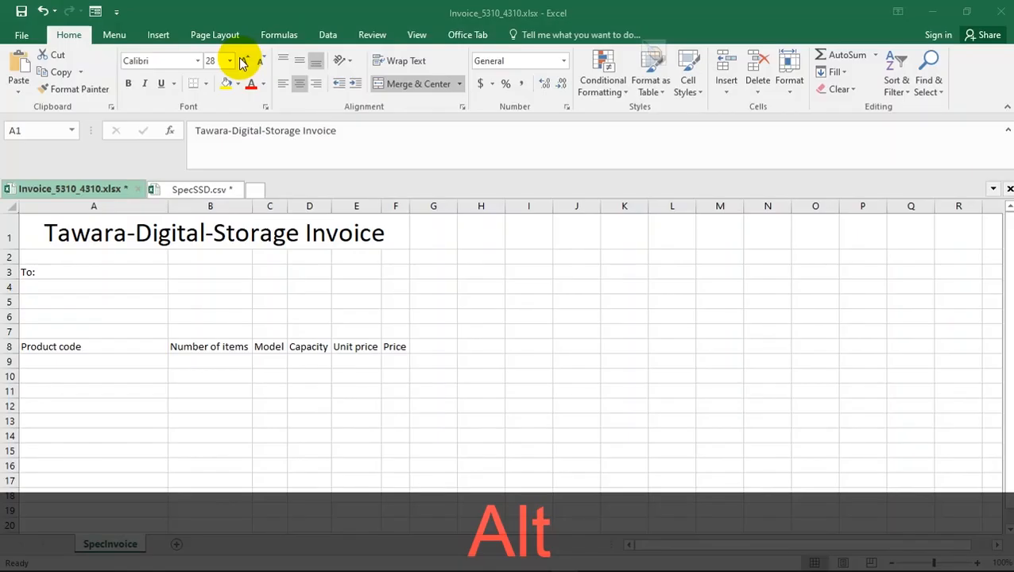
{"action": "key", "text": "alt+Tab"}
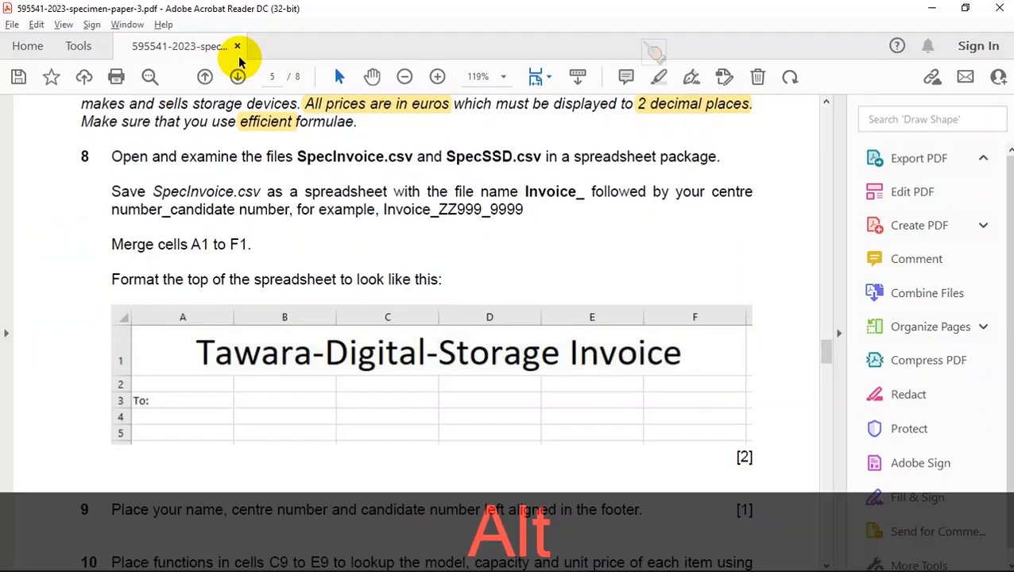
{"action": "key", "text": "alt+Tab"}
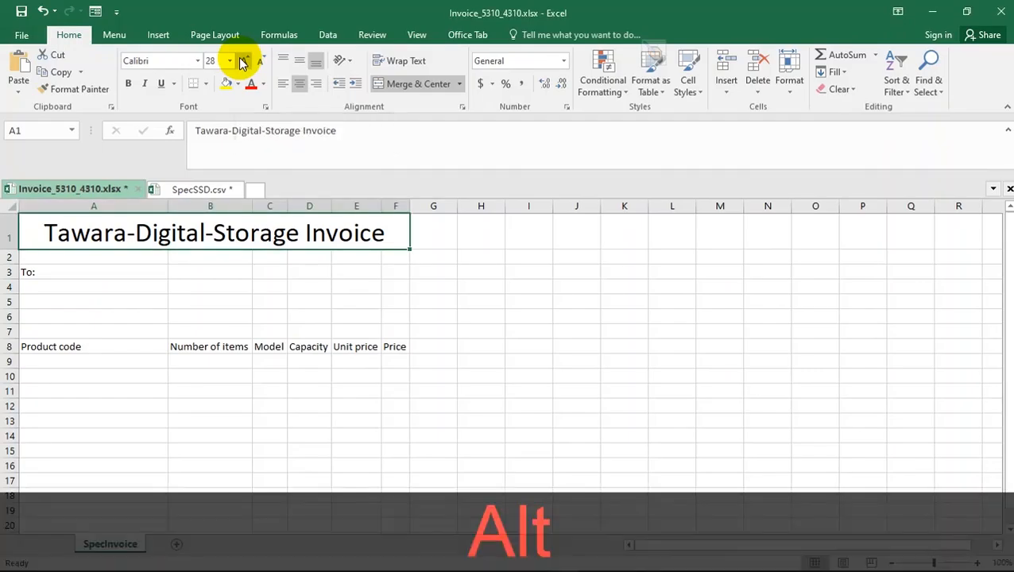
{"action": "key", "text": "alt+Tab"}
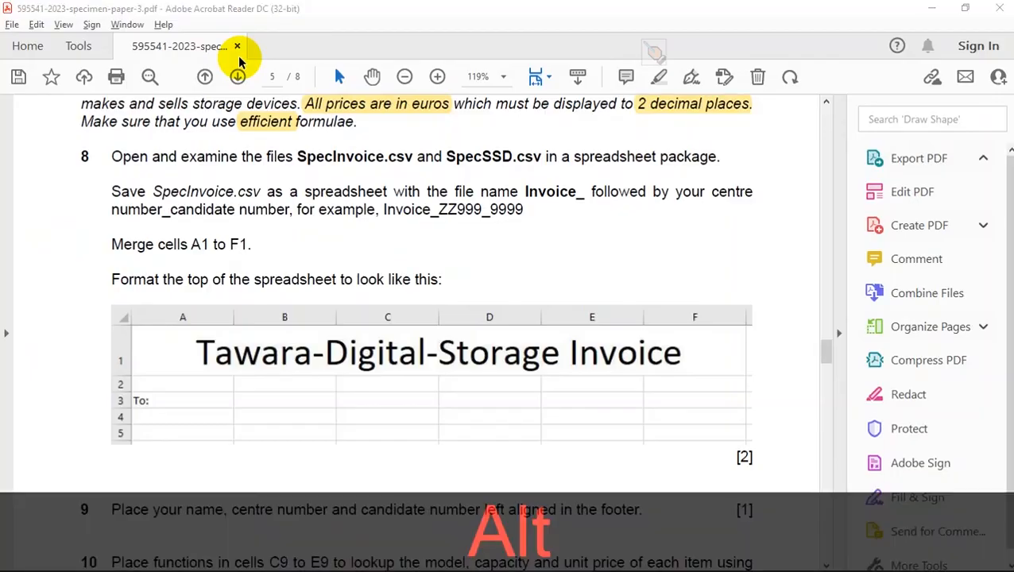
{"action": "key", "text": "alt+Tab"}
{"action": "key", "text": "alt+Tab"}
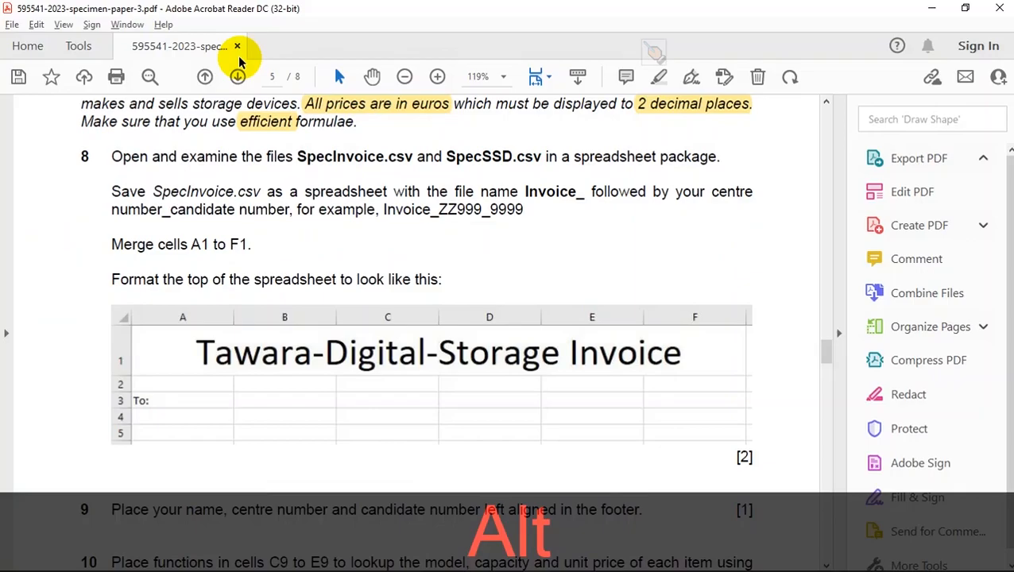
{"action": "key", "text": "alt+Tab"}
{"action": "key", "text": "alt+Tab"}
{"action": "key", "text": "alt+Tab"}
{"action": "key", "text": "alt+Tab"}
{"action": "key", "text": "alt+Tab"}
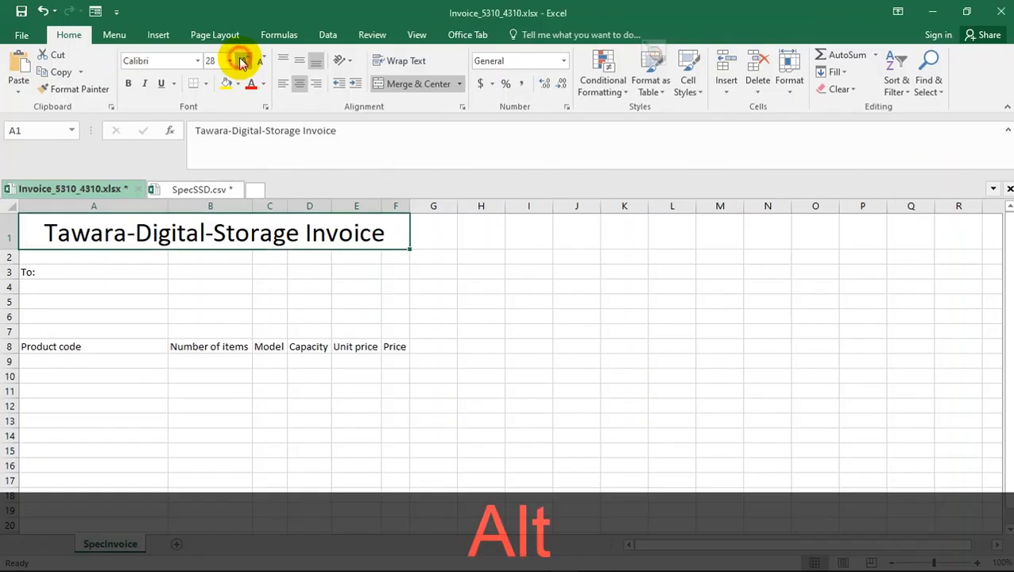
- Try the invoice title at font size 36, compare it with the sample heading, and return it to size 28
{"action": "left_click", "coordinate": [242, 62]}
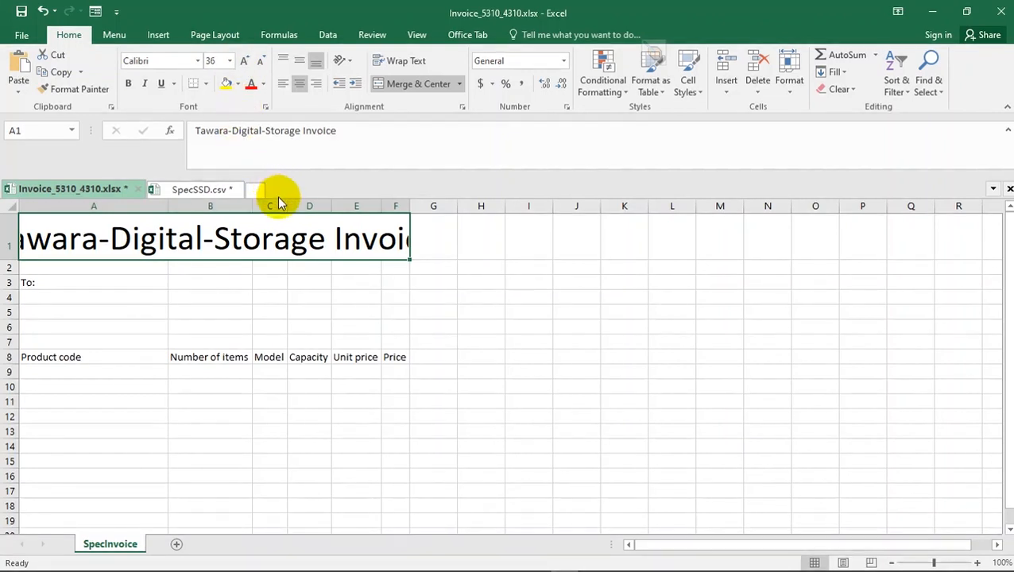
{"action": "key", "text": "alt+Tab"}
{"action": "key", "text": "alt+Tab"}
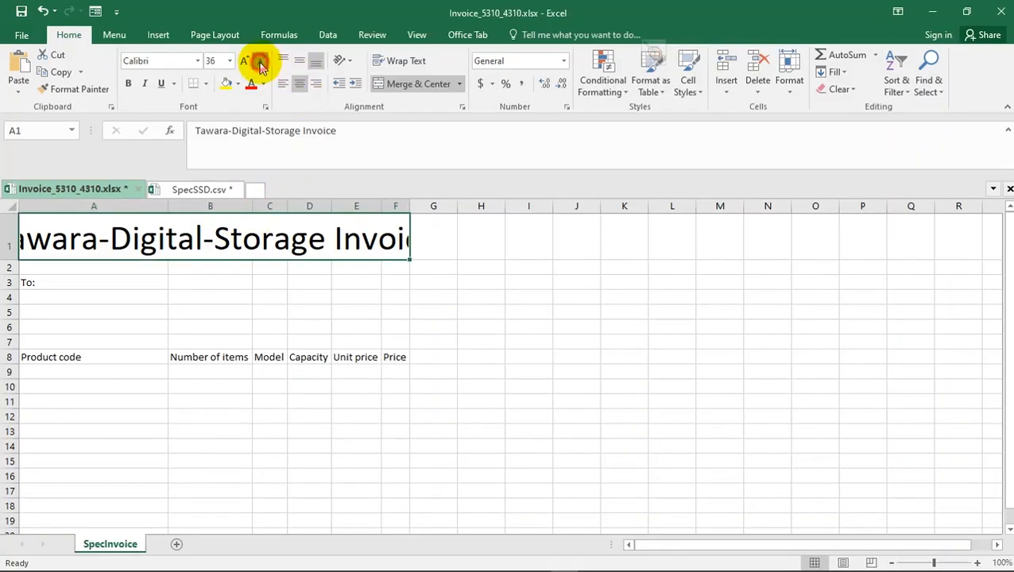
{"action": "left_click", "coordinate": [261, 64]}
{"action": "left_click", "coordinate": [236, 314]}
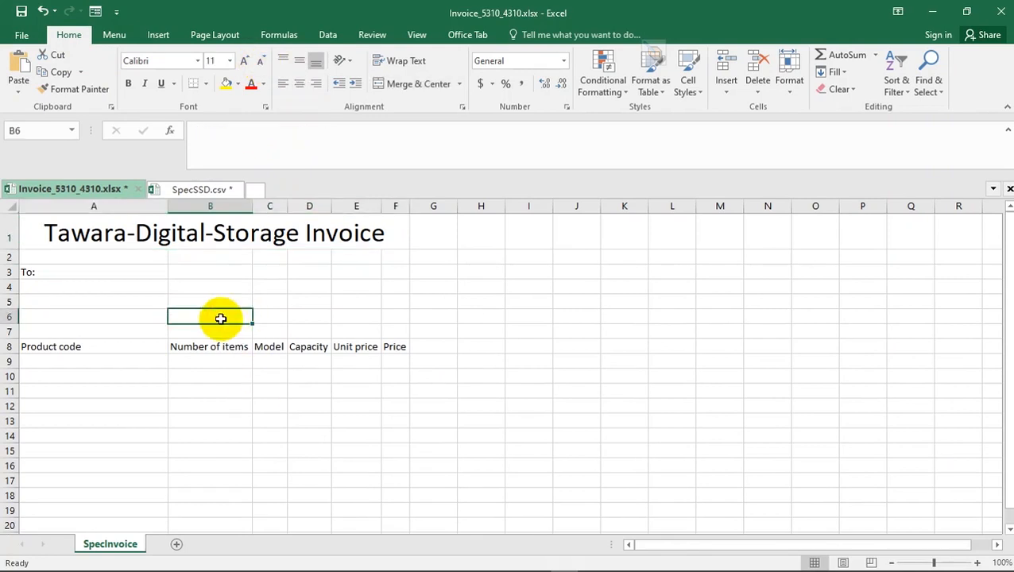
- Make the invoice title in A1 bold and compare it with the sample heading in the Acrobat Reader specimen paper
{"action": "key", "text": "alt+Tab"}
{"action": "key", "text": "alt+Tab"}
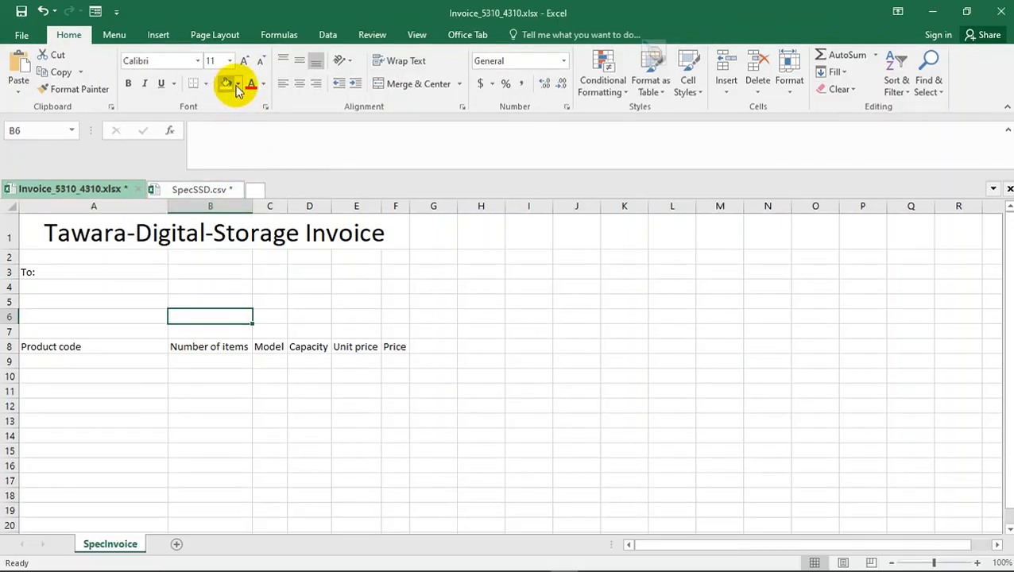
{"action": "left_click", "coordinate": [219, 233]}
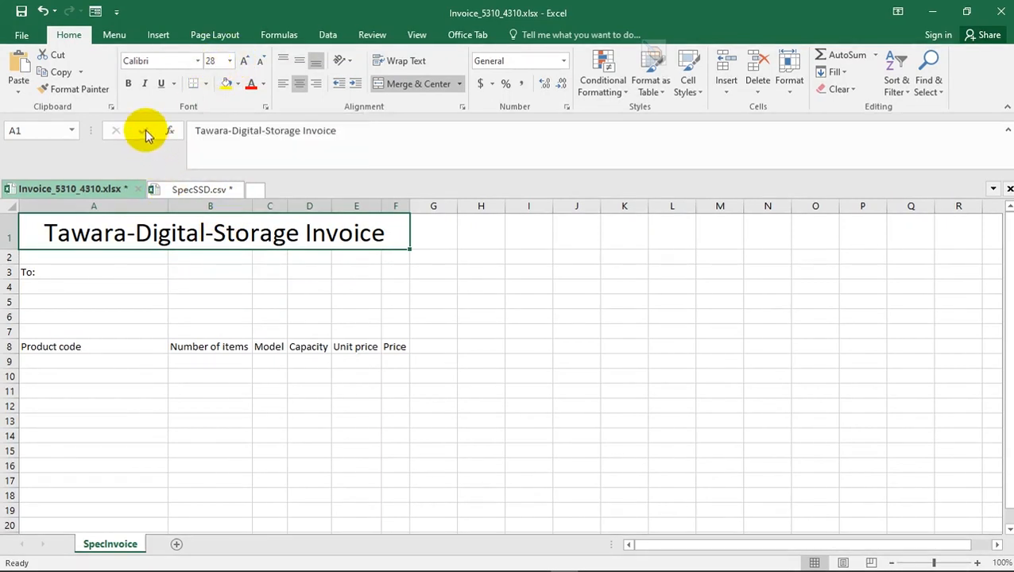
{"action": "key", "text": "alt+Tab"}
{"action": "key", "text": "alt+Tab"}
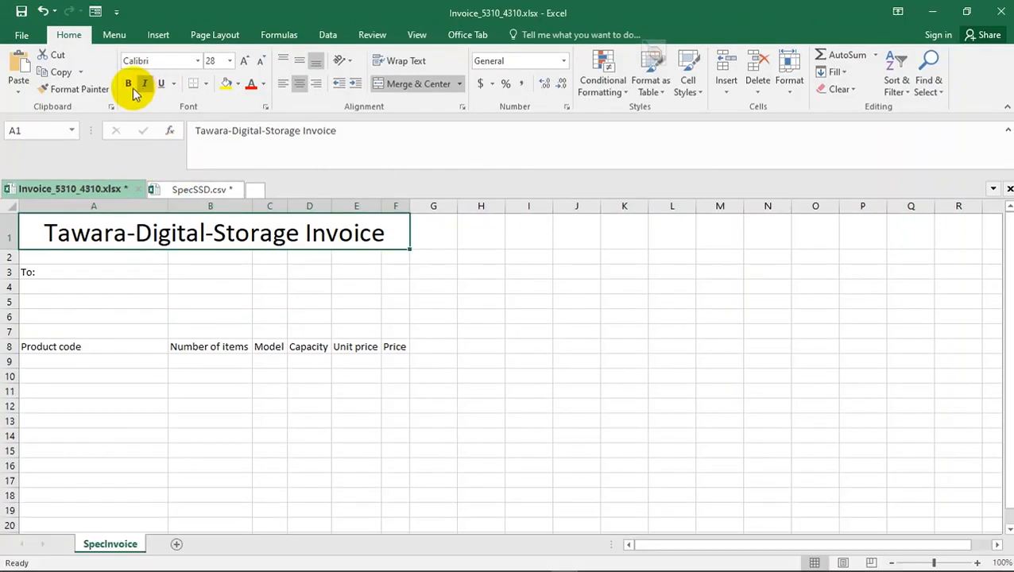
{"action": "left_click", "coordinate": [129, 86]}
- Switch back to the invoice workbook in Excel and remove the bold formatting from the merged title in A1
{"action": "key", "text": "alt+Tab"}
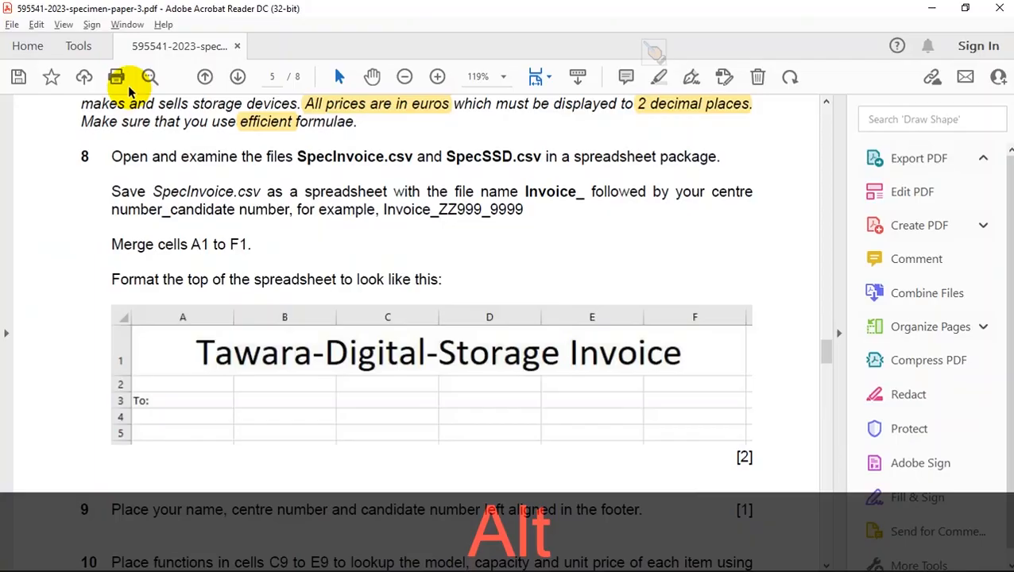
{"action": "key", "text": "alt+Tab"}
{"action": "left_click", "coordinate": [129, 86]}
{"action": "left_click", "coordinate": [203, 296]}
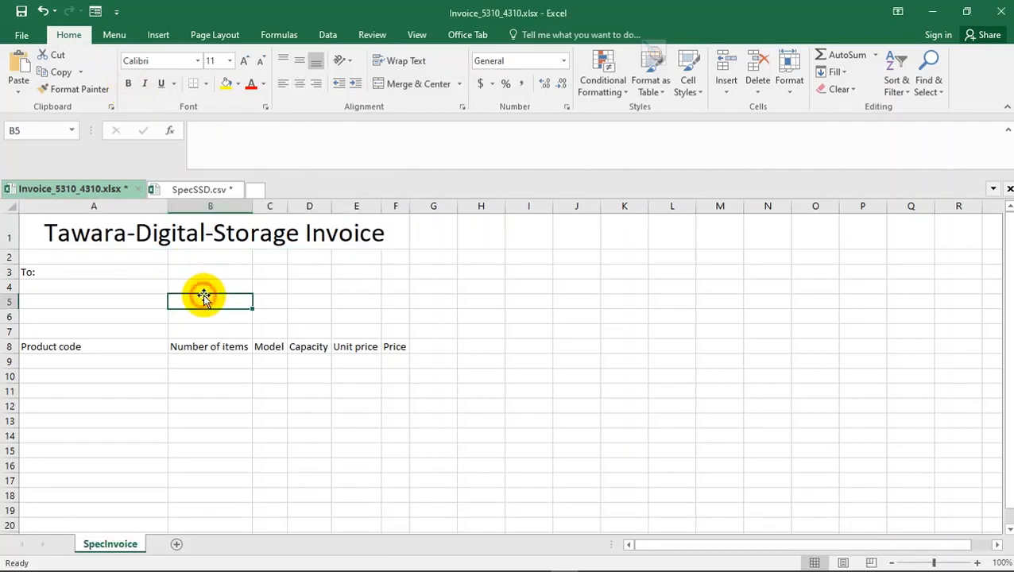
- Read question 9 of the specimen paper in Acrobat Reader and copy the candidate's name from the untitled Notepad note
{"action": "key", "text": "alt+Tab"}
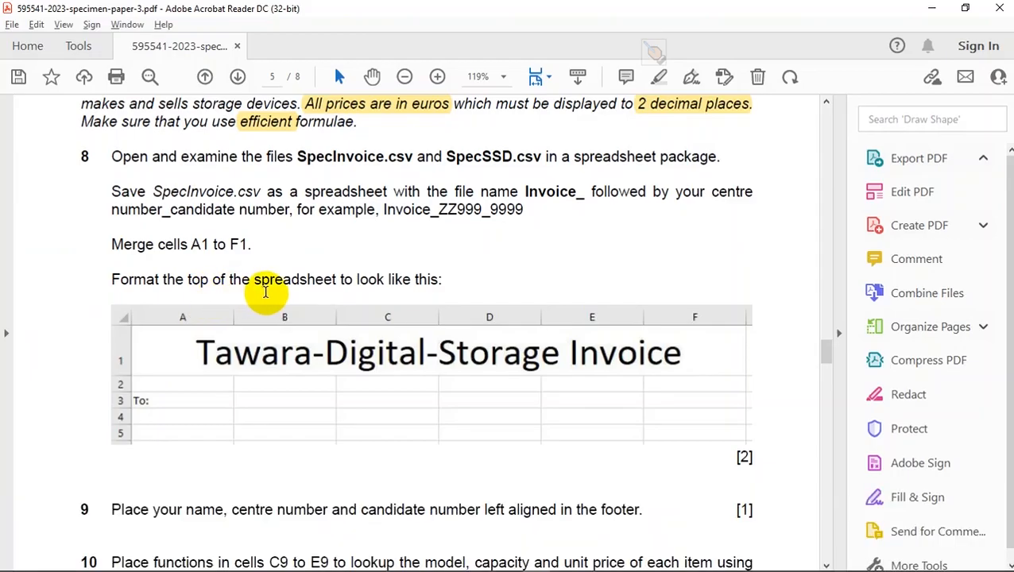
{"action": "scroll", "coordinate": [264, 291], "scroll_direction": "down", "scroll_amount": 2}
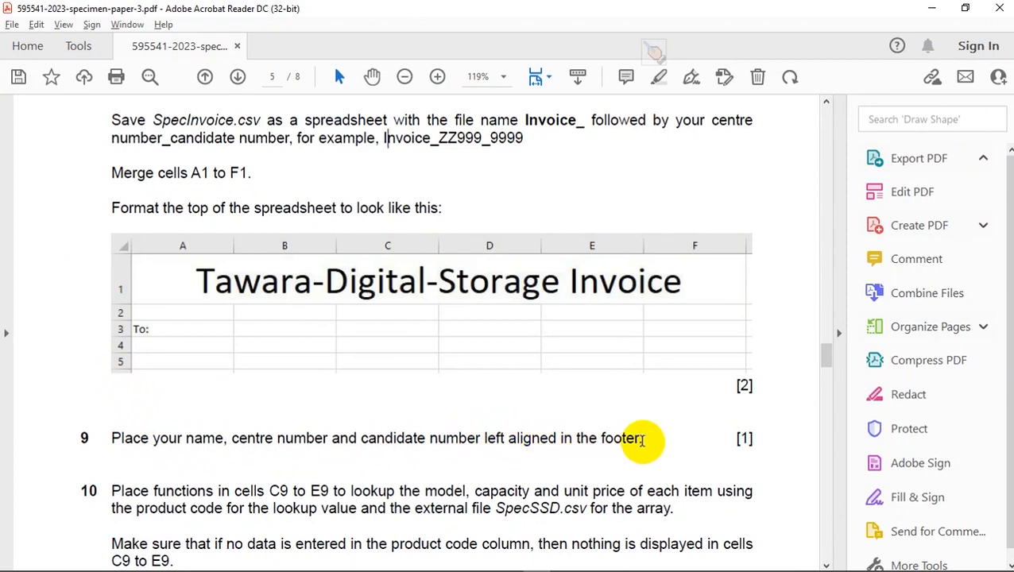
{"action": "key", "text": "alt+Tab"}
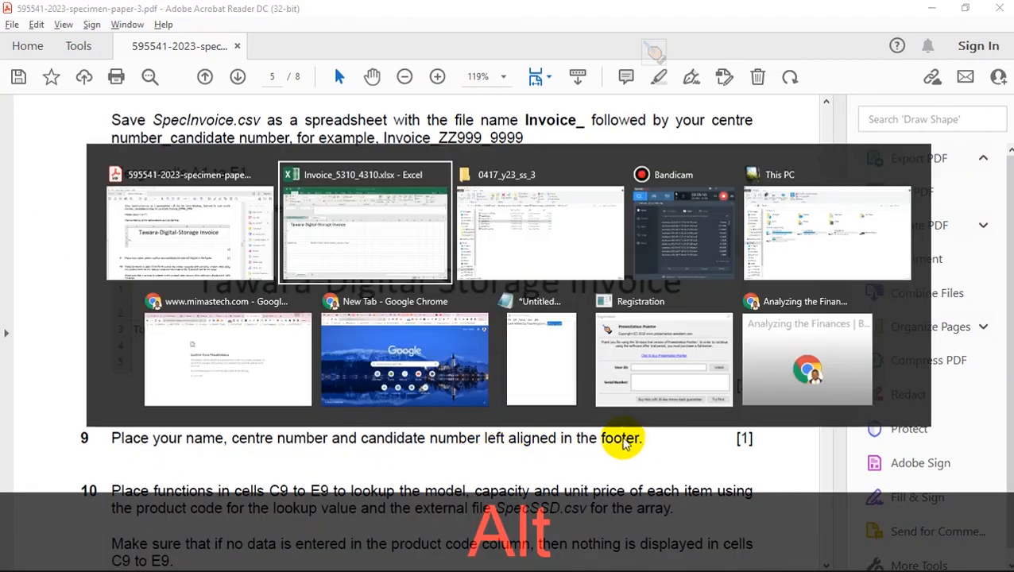
{"action": "left_click", "coordinate": [528, 335]}
{"action": "left_click", "coordinate": [878, 171]}
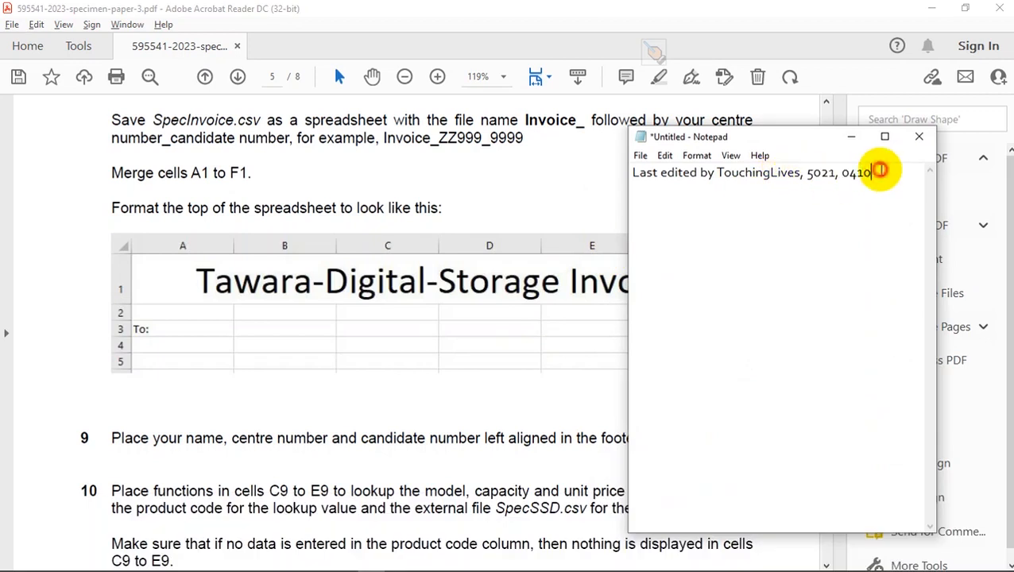
{"action": "left_click_drag", "start_coordinate": [888, 171], "coordinate": [735, 173]}
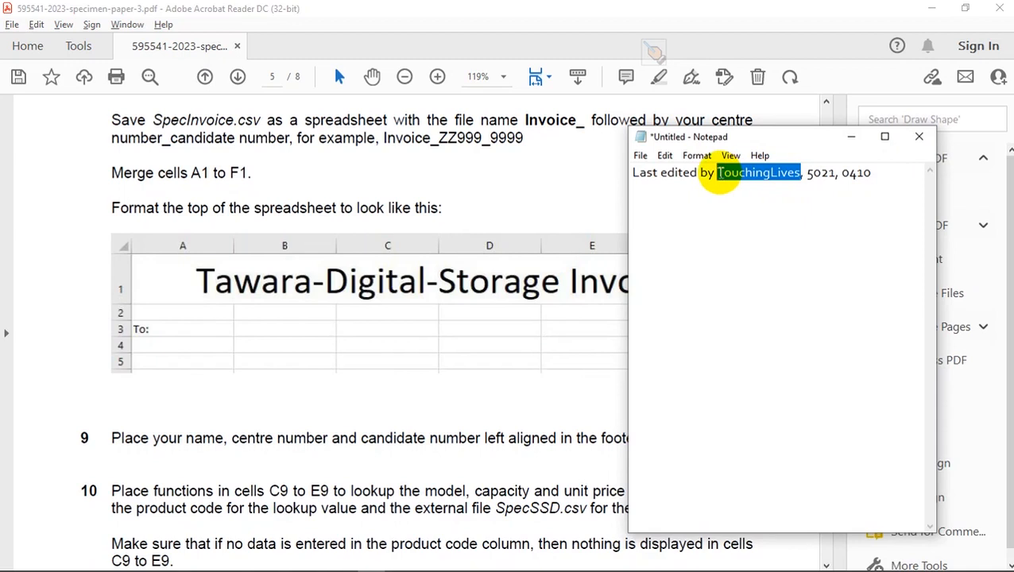
{"action": "key", "text": "ctrl"}
{"action": "key", "text": "ctrl+c"}
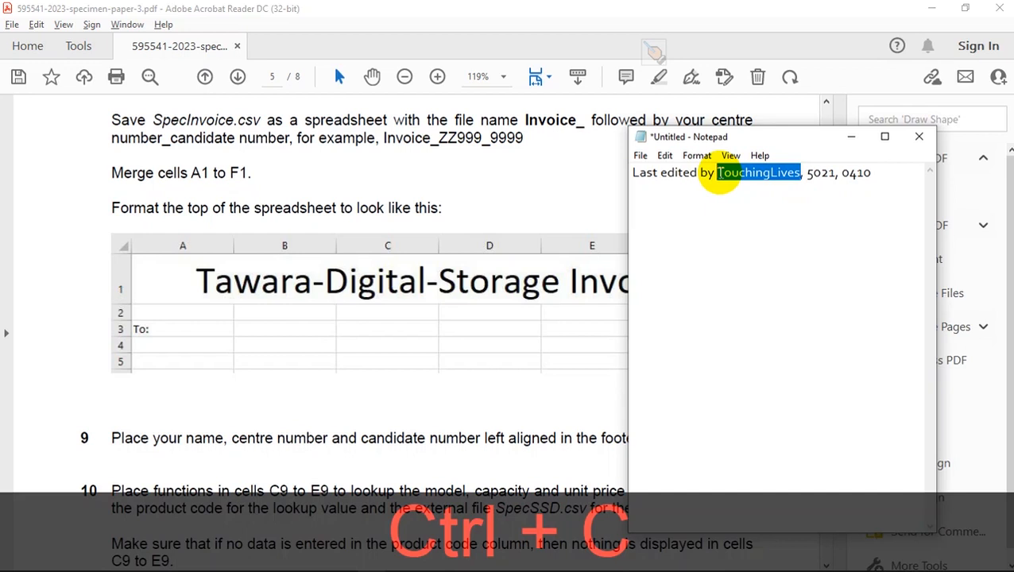
- Recheck question 9's footer instruction and show the page footer area of the invoice sheet in Page Layout view in Excel
{"action": "key", "text": "alt+Tab"}
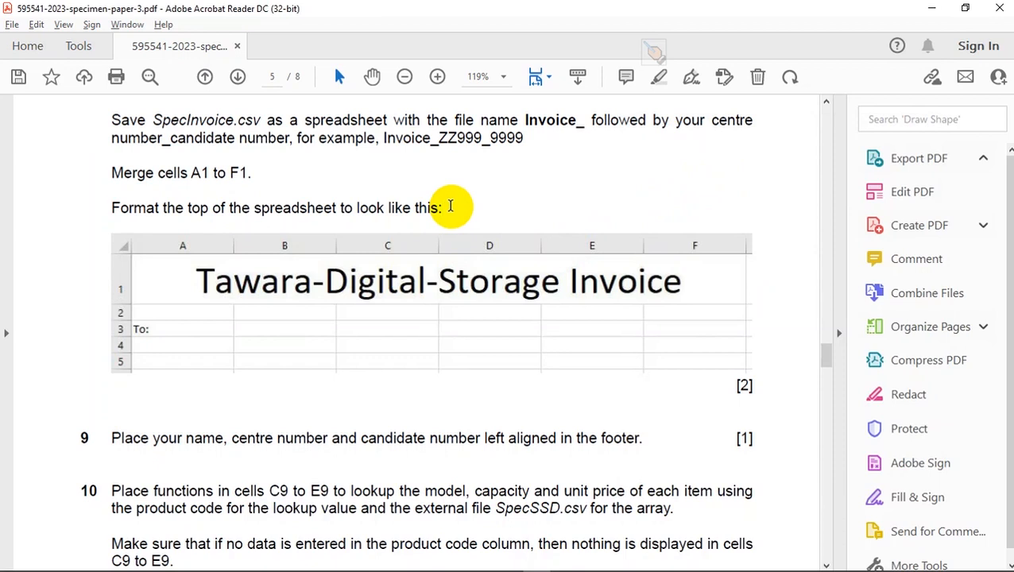
{"action": "key", "text": "alt+Tab"}
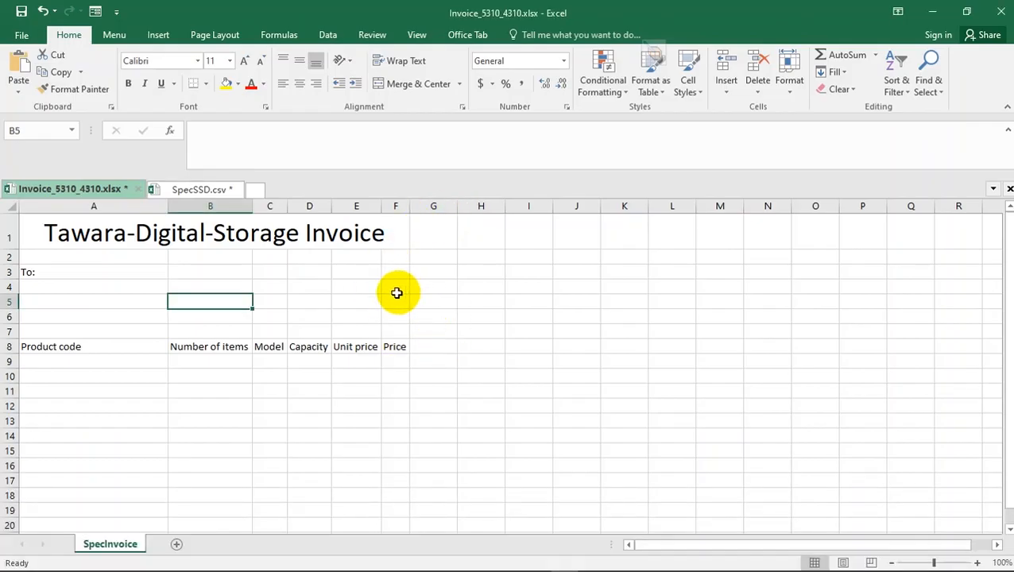
{"action": "key", "text": "alt+Tab"}
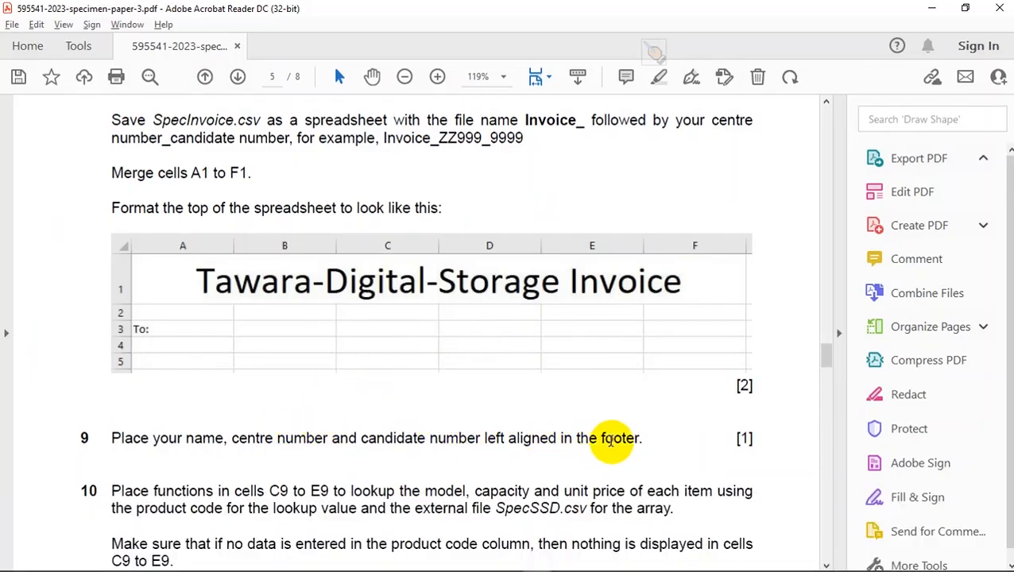
{"action": "key", "text": "alt+Tab"}
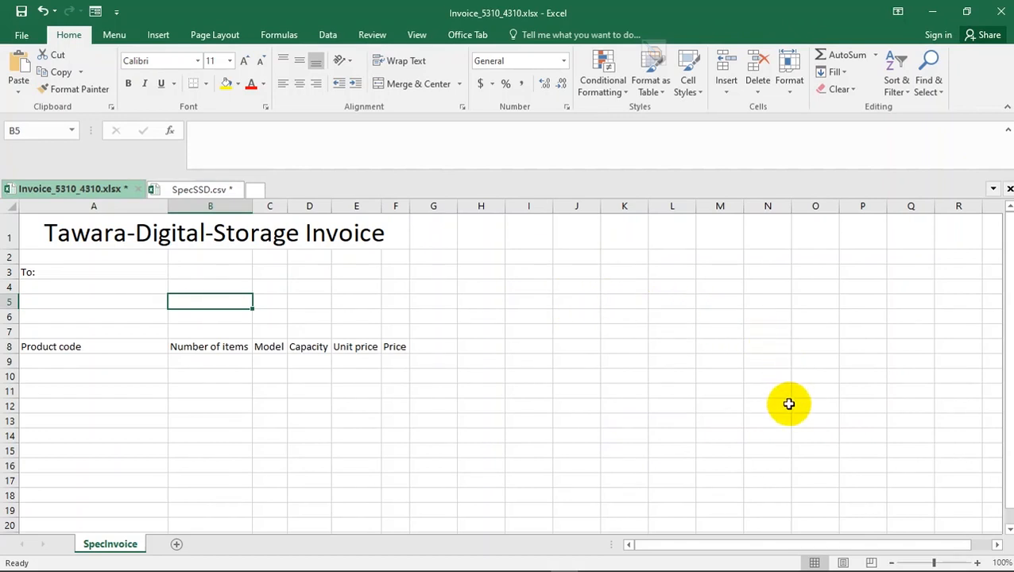
{"action": "left_click", "coordinate": [842, 562]}
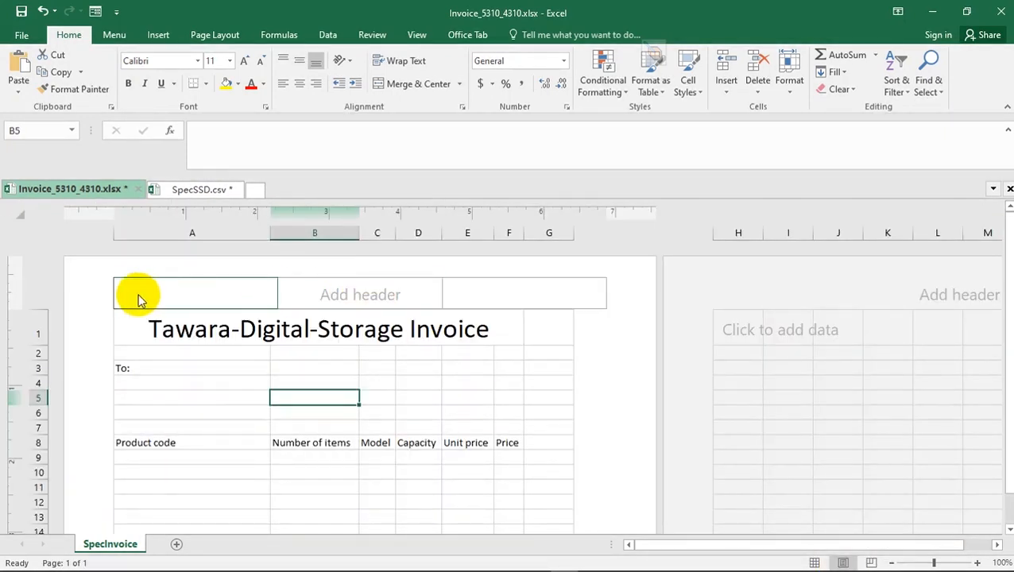
{"action": "scroll", "coordinate": [603, 302], "scroll_direction": "down", "scroll_amount": 6}
{"action": "scroll", "coordinate": [602, 298], "scroll_direction": "down", "scroll_amount": 6}
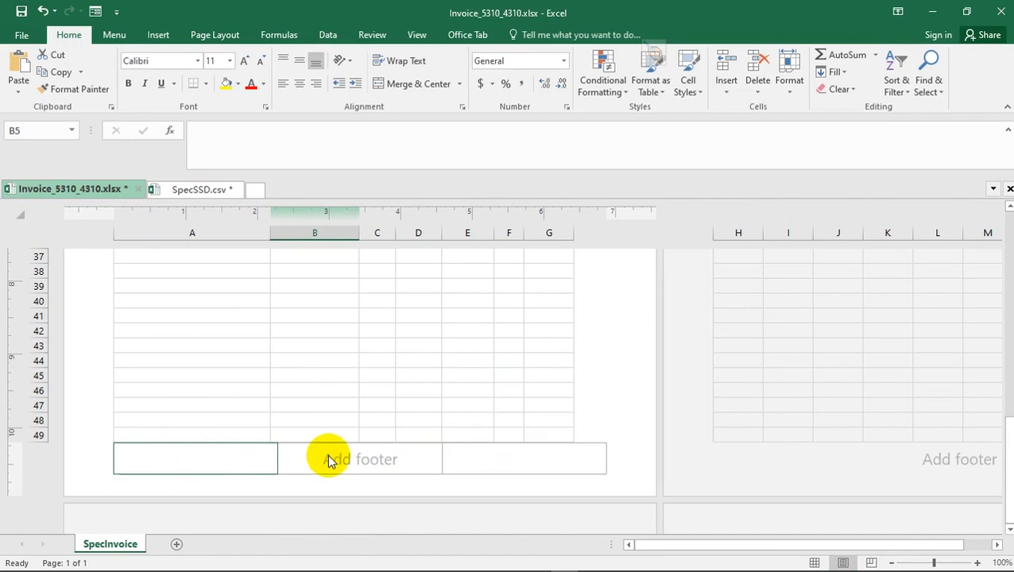
{"action": "left_click", "coordinate": [368, 345]}
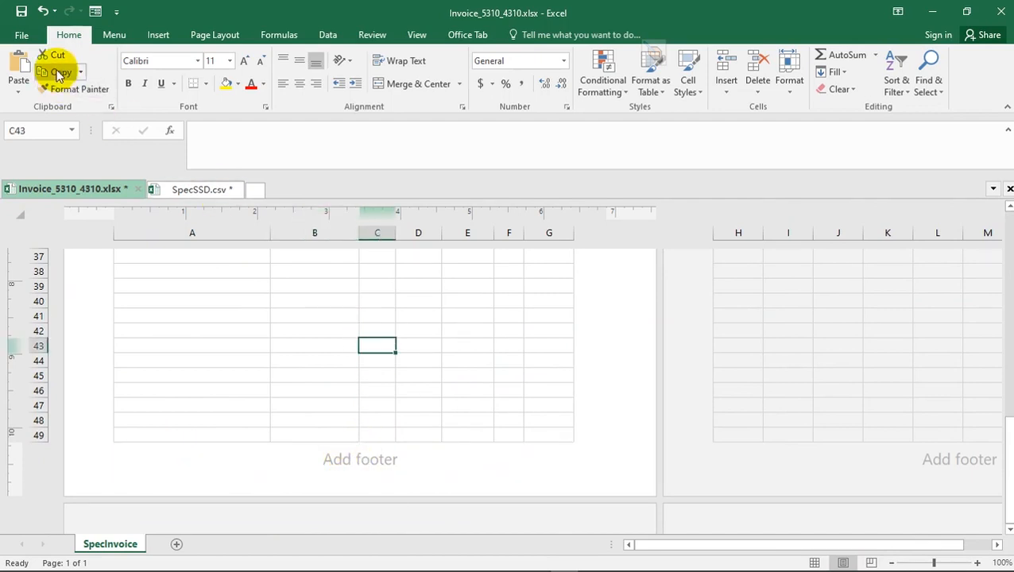
{"action": "left_click", "coordinate": [172, 37]}
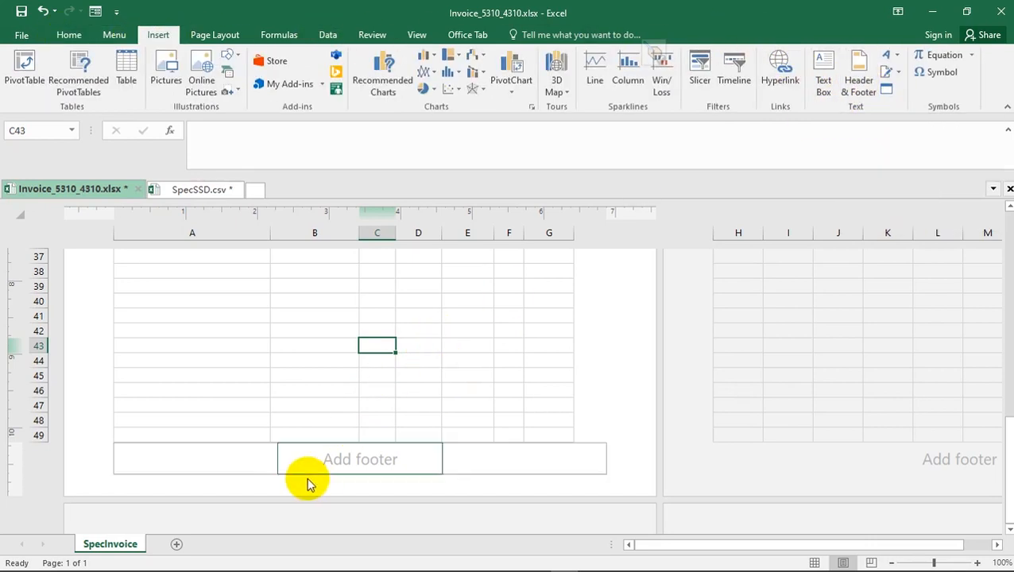
{"action": "left_click", "coordinate": [69, 35]}
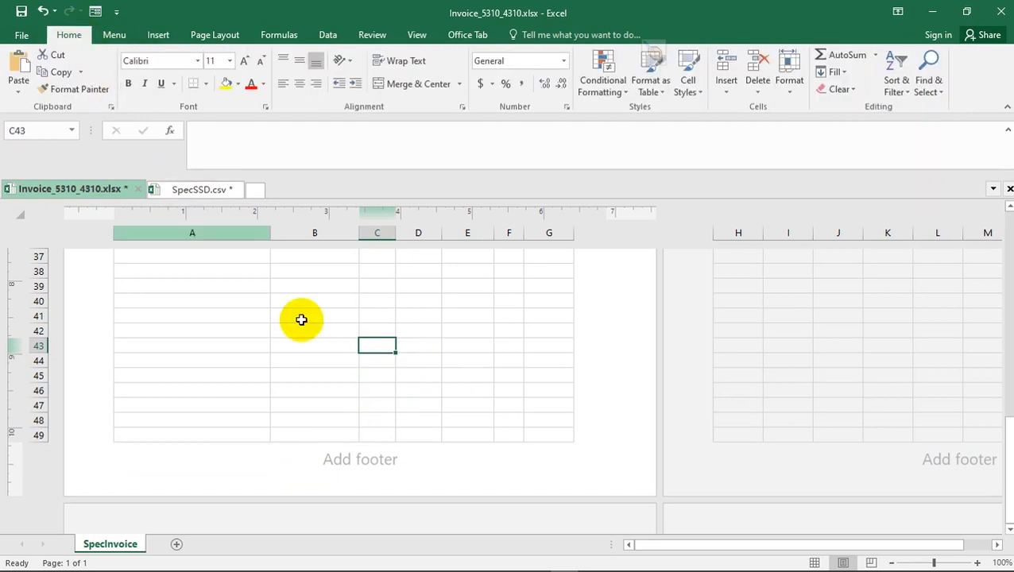
- Fill the left footer section with the copied candidate name, the centre number and the candidate number, separated by underscores
{"action": "left_click", "coordinate": [324, 464]}
{"action": "key", "text": "alt+Tab"}
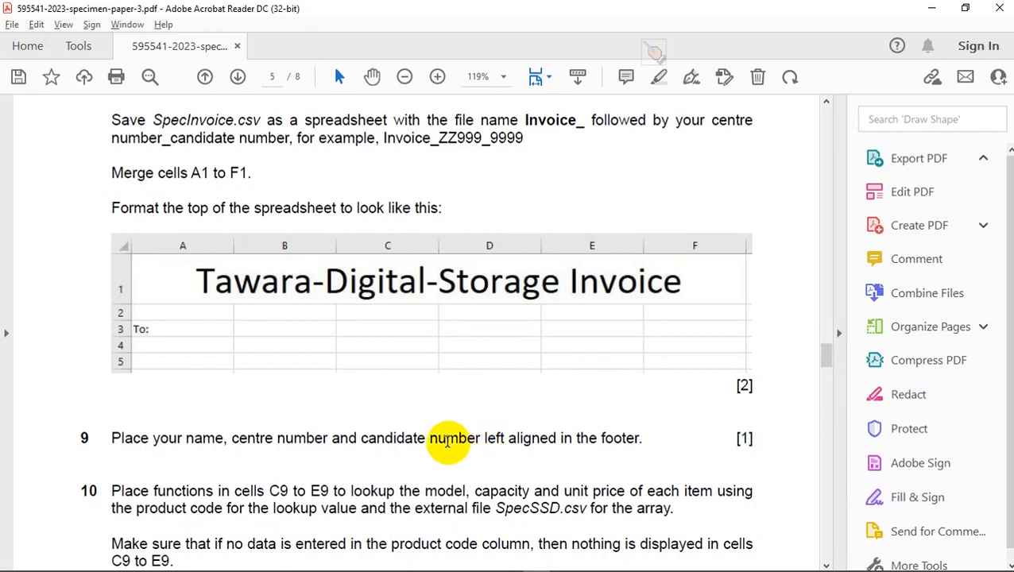
{"action": "key", "text": "alt+Tab"}
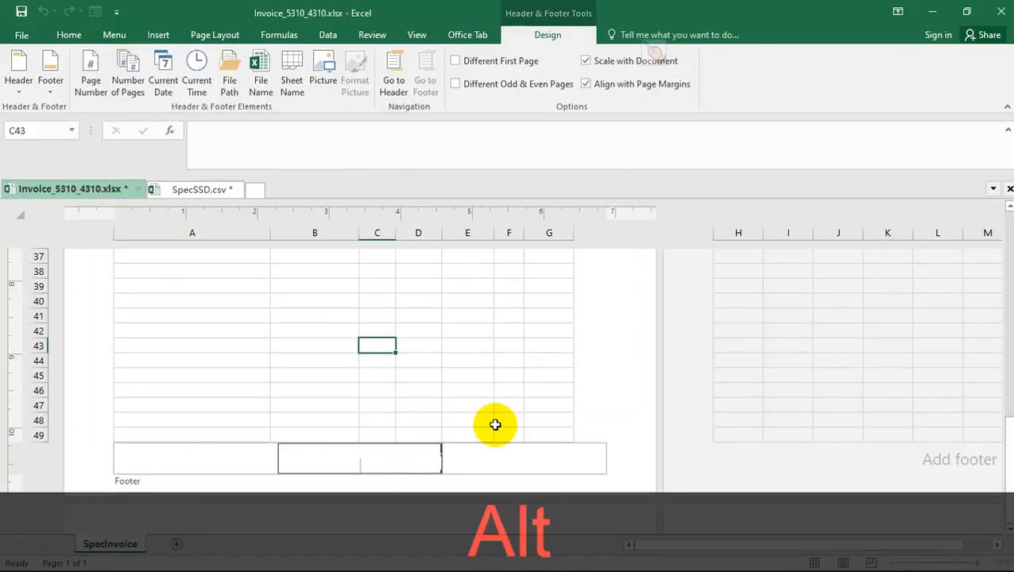
{"action": "left_click", "coordinate": [170, 456]}
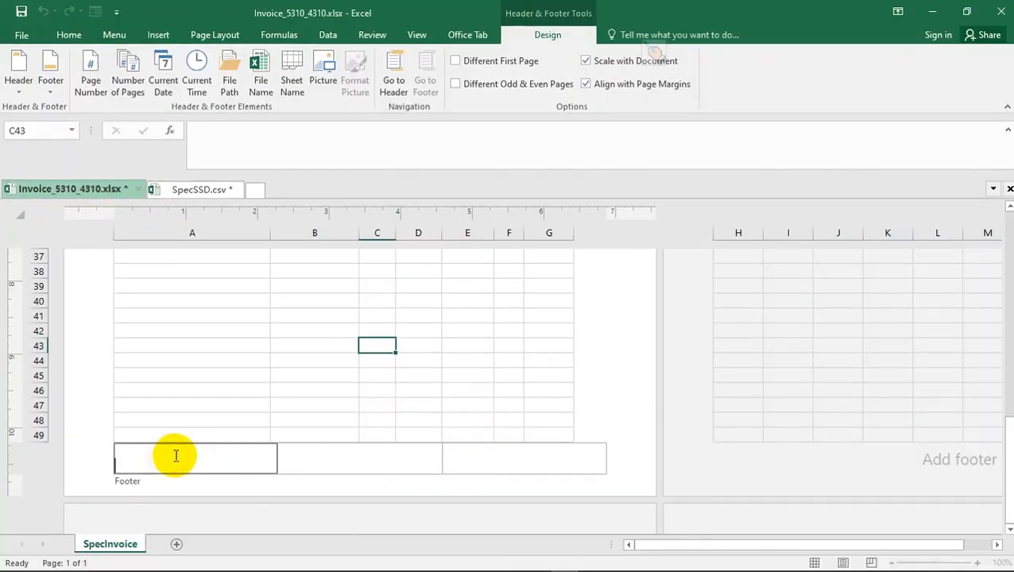
{"action": "key", "text": "ctrl+v"}
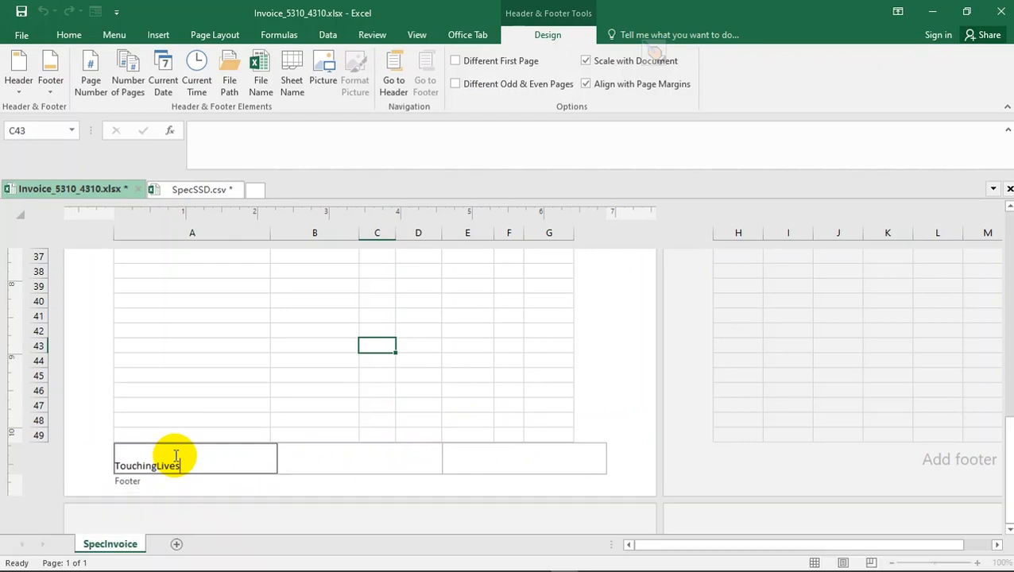
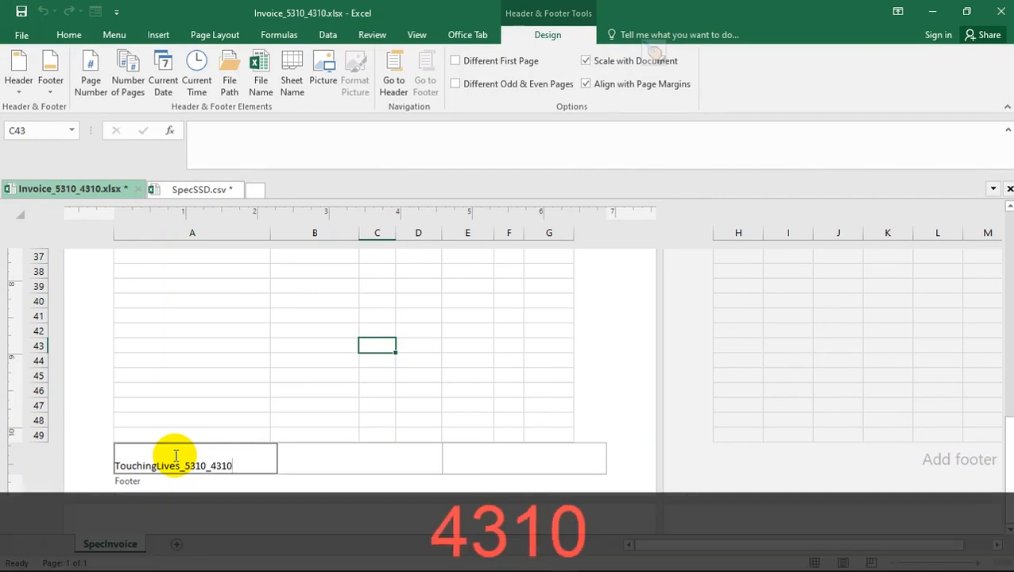
{"action": "left_click", "coordinate": [272, 358]}
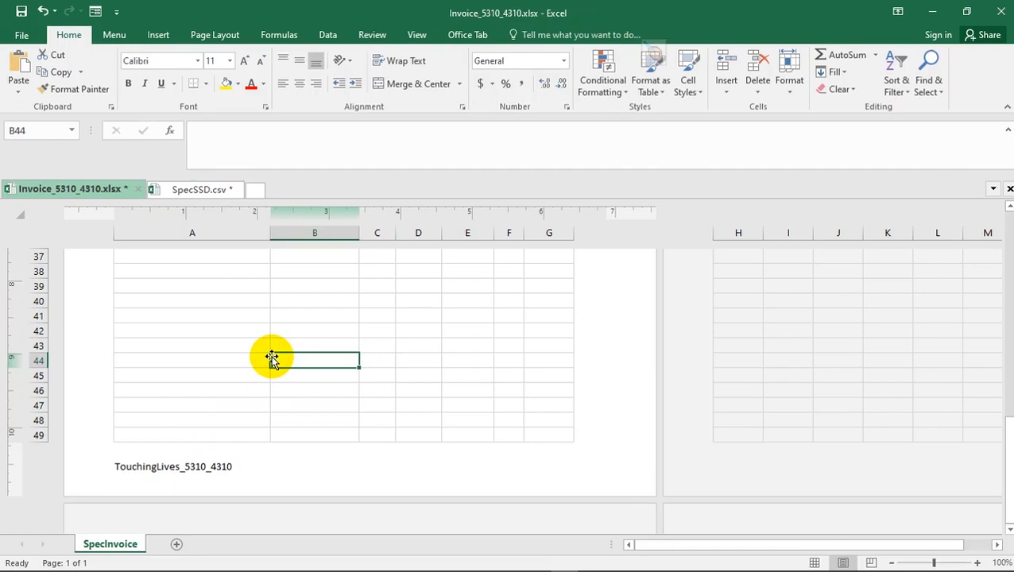
- Highlight the completed question 9 in the Acrobat Reader specimen paper, including its mark allocation
{"action": "key", "text": "alt+Tab"}
{"action": "scroll", "coordinate": [291, 377], "scroll_direction": "down", "scroll_amount": 2}
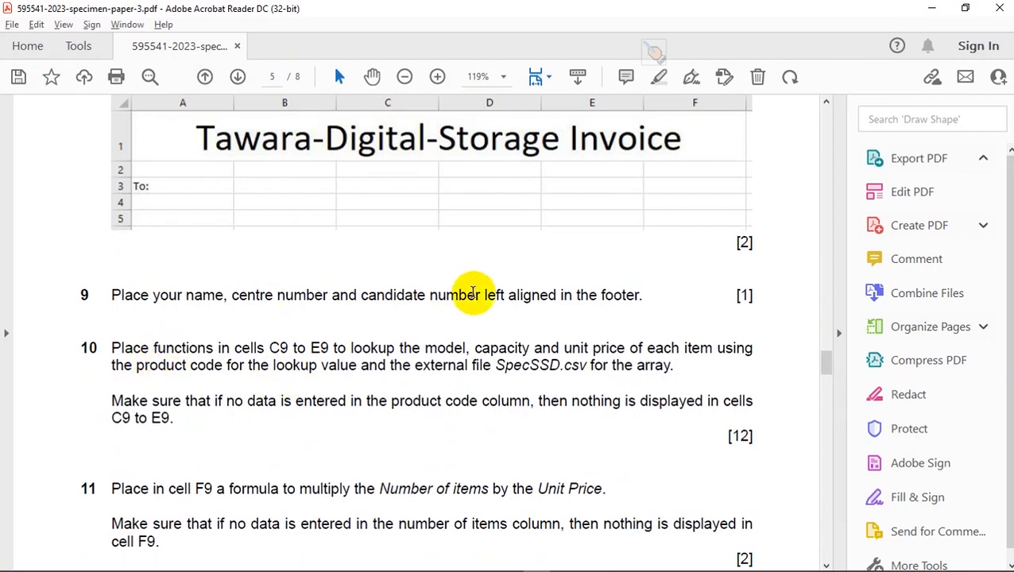
{"action": "left_click_drag", "start_coordinate": [754, 295], "coordinate": [115, 298]}
{"action": "left_click", "coordinate": [125, 270]}
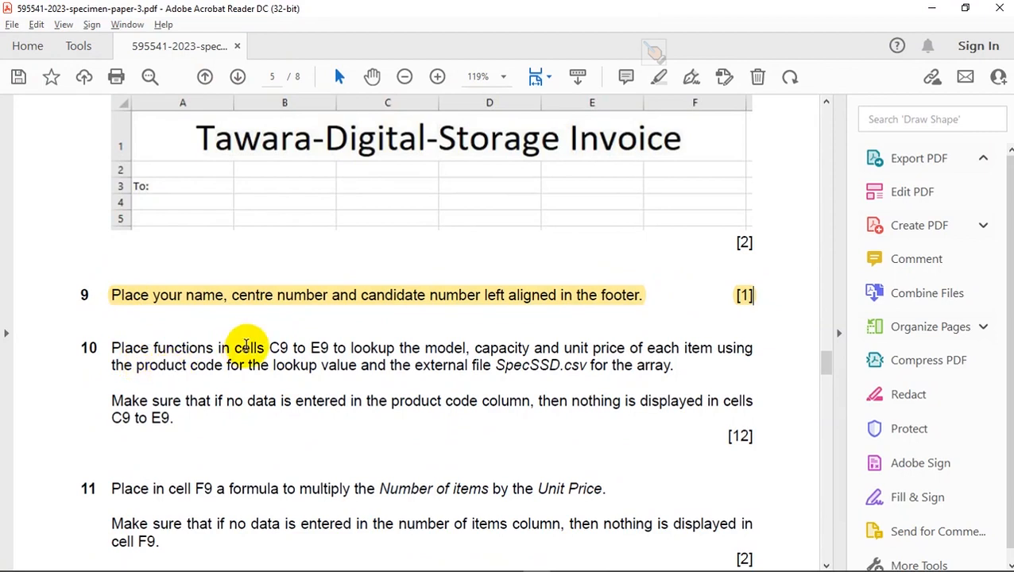
- Return the Excel invoice sheet to Normal view with its heading and item rows in sight
{"action": "key", "text": "alt+Tab"}
{"action": "scroll", "coordinate": [298, 288], "scroll_direction": "up", "scroll_amount": 7}
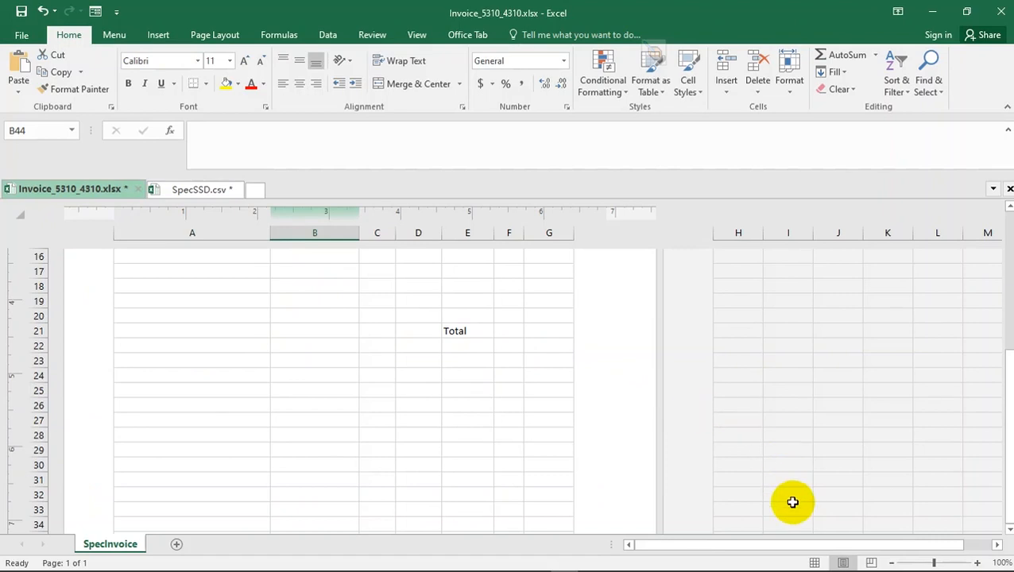
{"action": "left_click", "coordinate": [816, 562]}
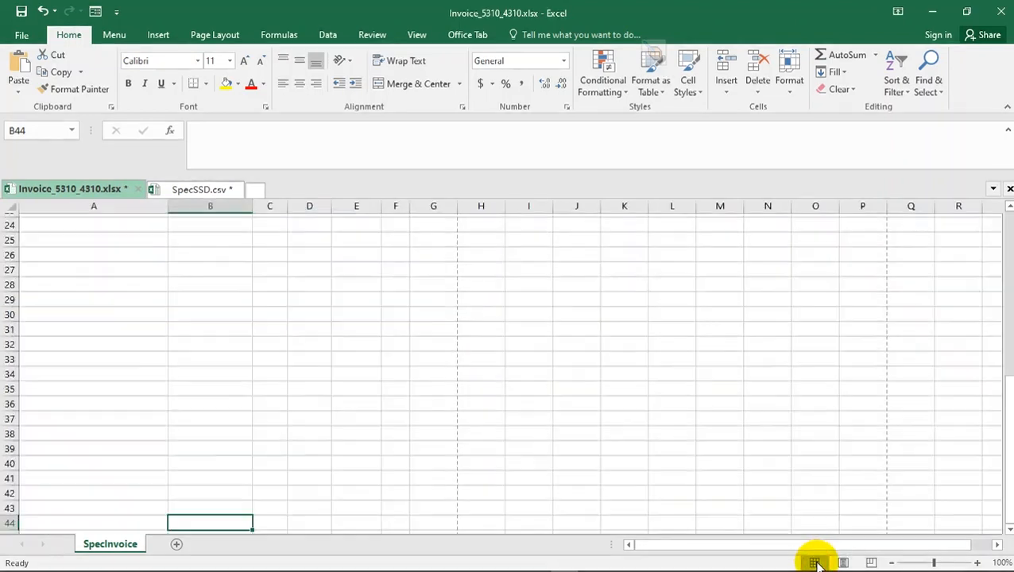
{"action": "left_click", "coordinate": [841, 562]}
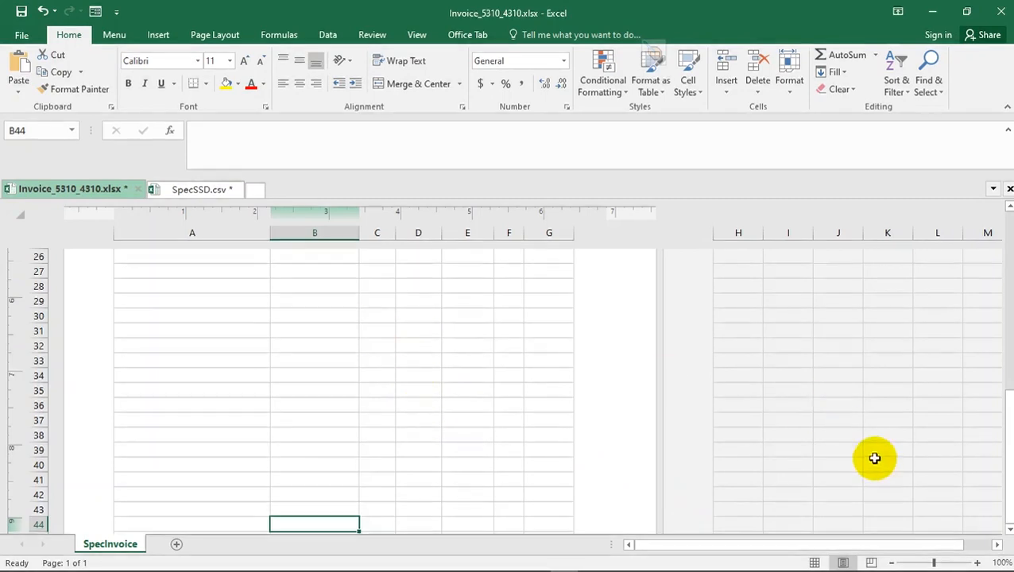
{"action": "left_click", "coordinate": [817, 562]}
{"action": "scroll", "coordinate": [267, 407], "scroll_direction": "up", "scroll_amount": 8}
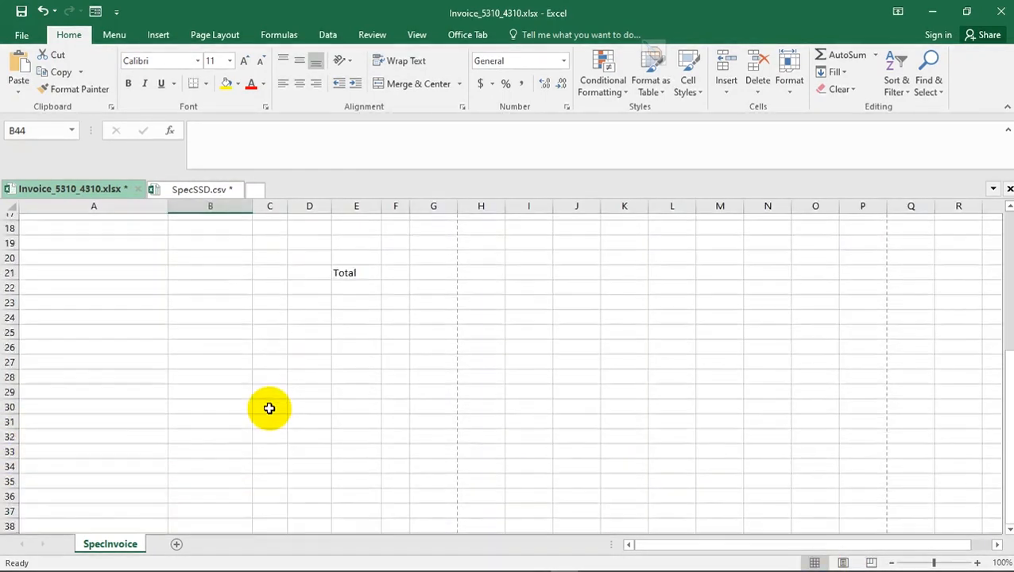
{"action": "scroll", "coordinate": [269, 408], "scroll_direction": "up", "scroll_amount": 1}
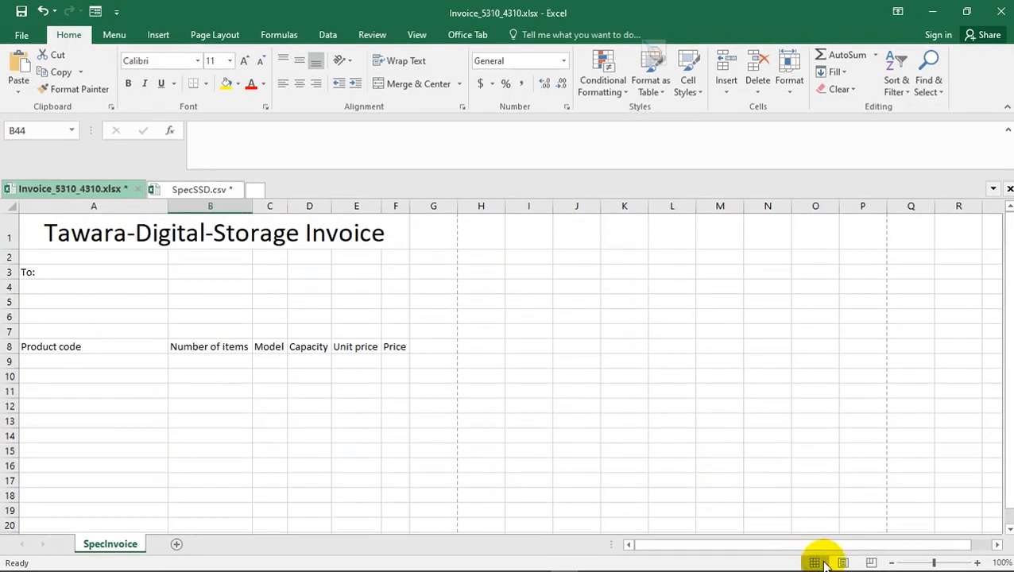
- Read question 10's lookup instructions in the Acrobat Reader specimen paper and relate them to cells C9 to E9 of the Excel invoice
{"action": "key", "text": "alt+Tab"}
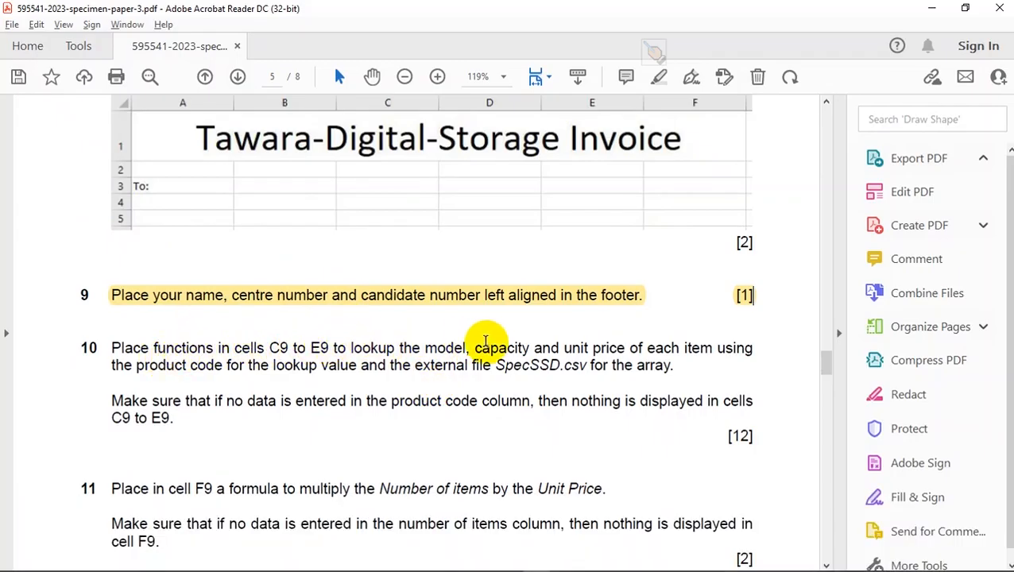
{"action": "key", "text": "alt+Tab"}
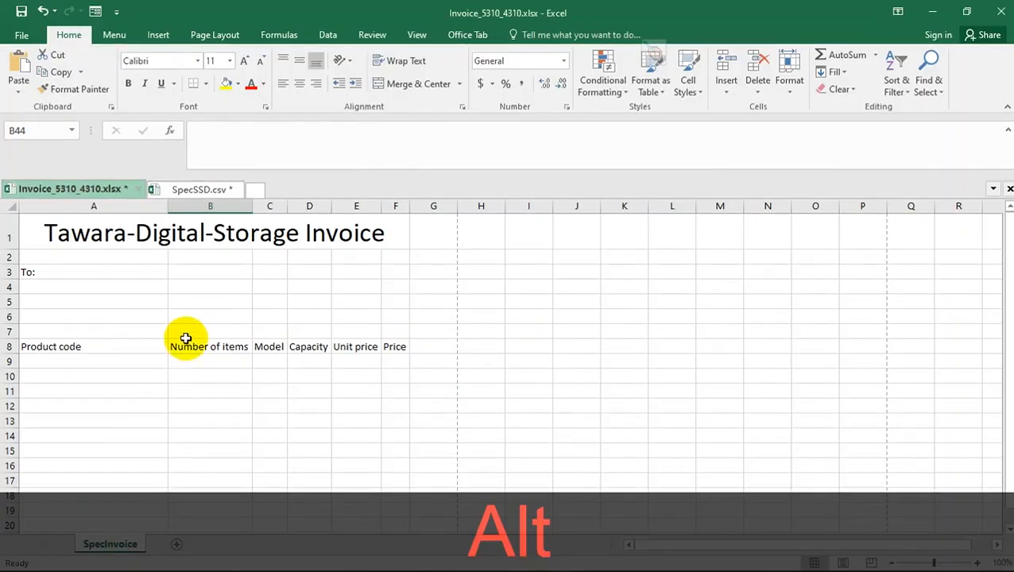
{"action": "left_click", "coordinate": [262, 361]}
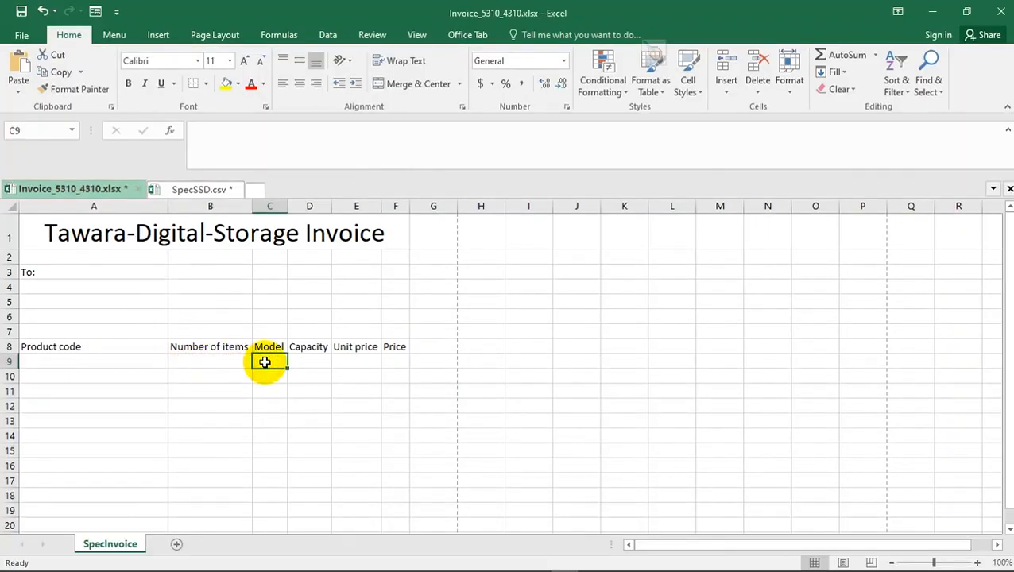
{"action": "key", "text": "alt+Tab"}
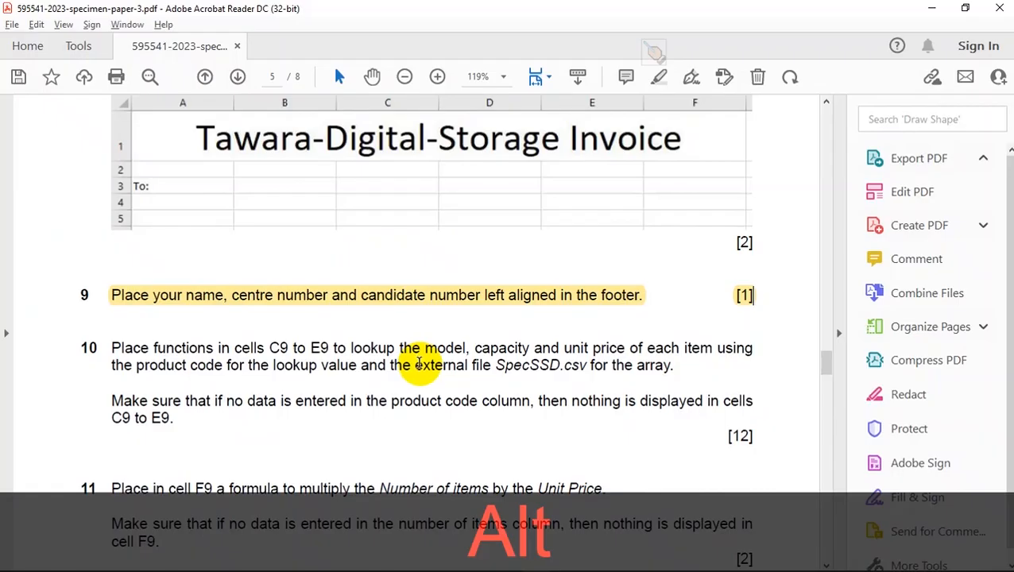
{"action": "key", "text": "alt+Tab"}
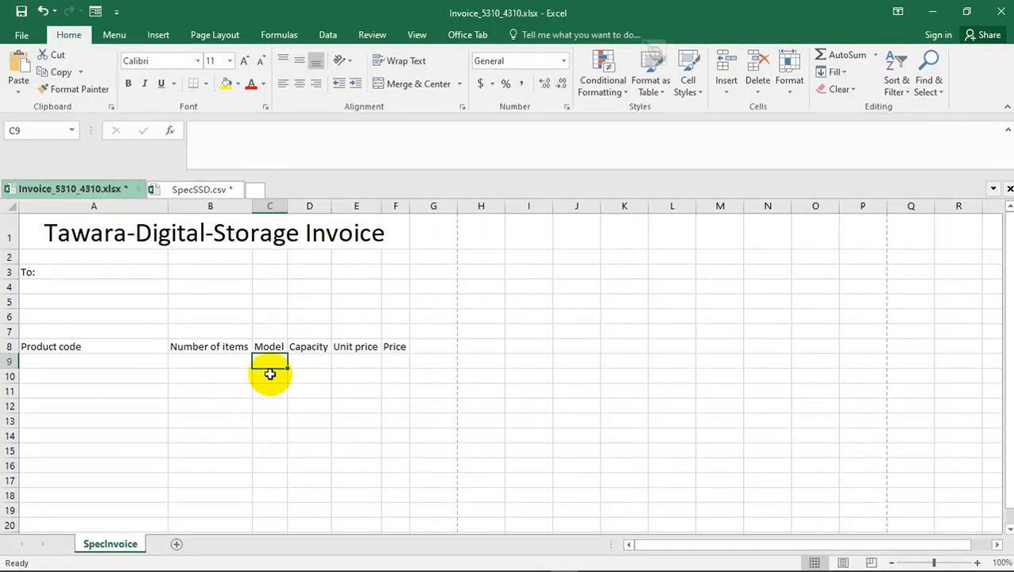
{"action": "left_click_drag", "start_coordinate": [287, 358], "coordinate": [338, 359]}
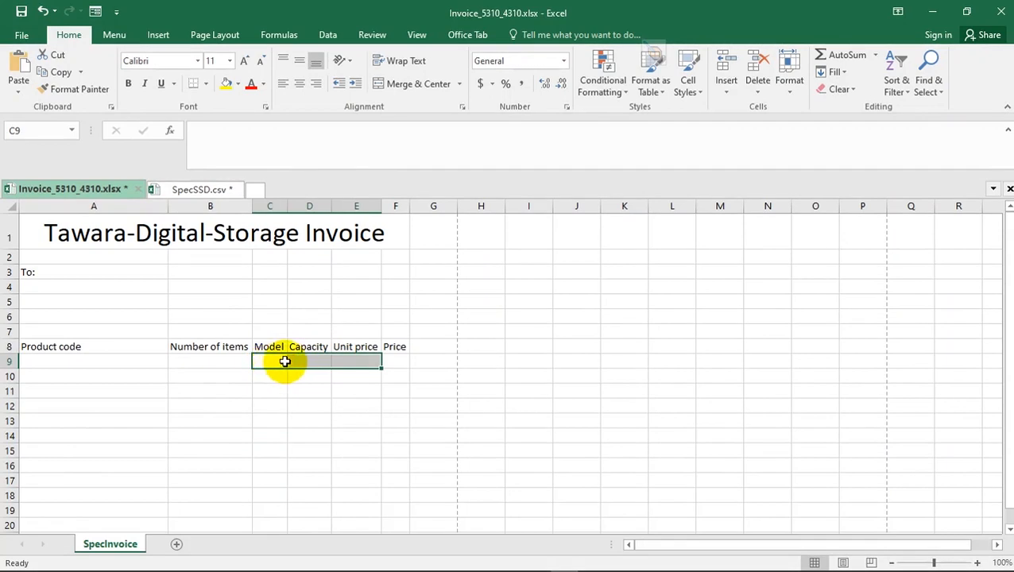
{"action": "key", "text": "alt+Tab"}
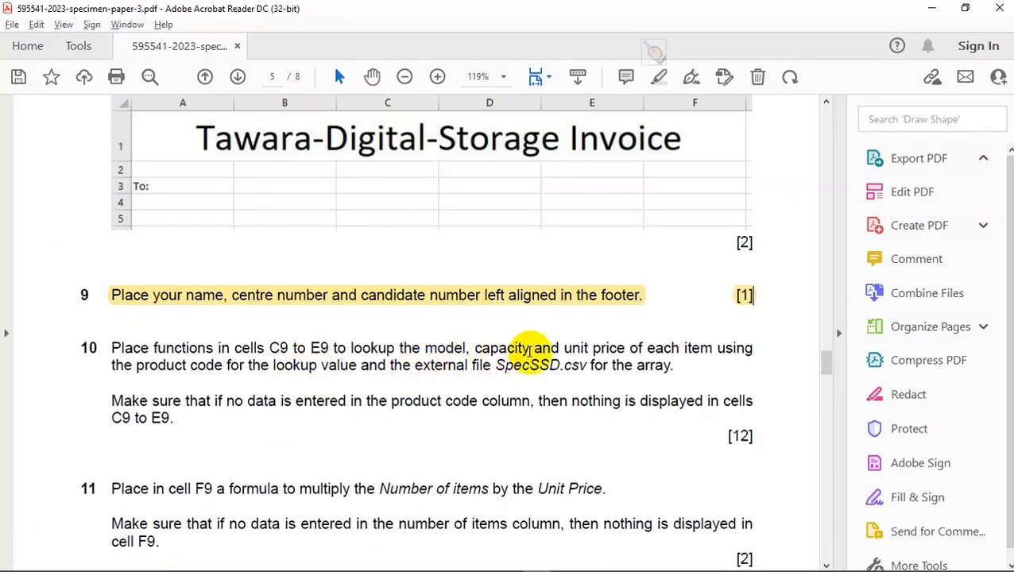
{"action": "key", "text": "alt+Tab"}
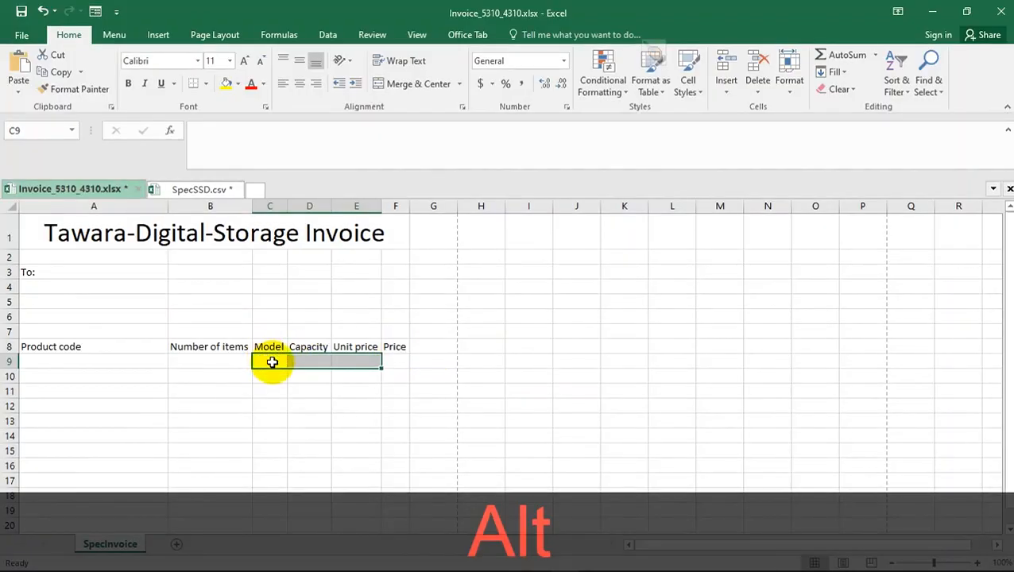
{"action": "key", "text": "alt+Tab"}
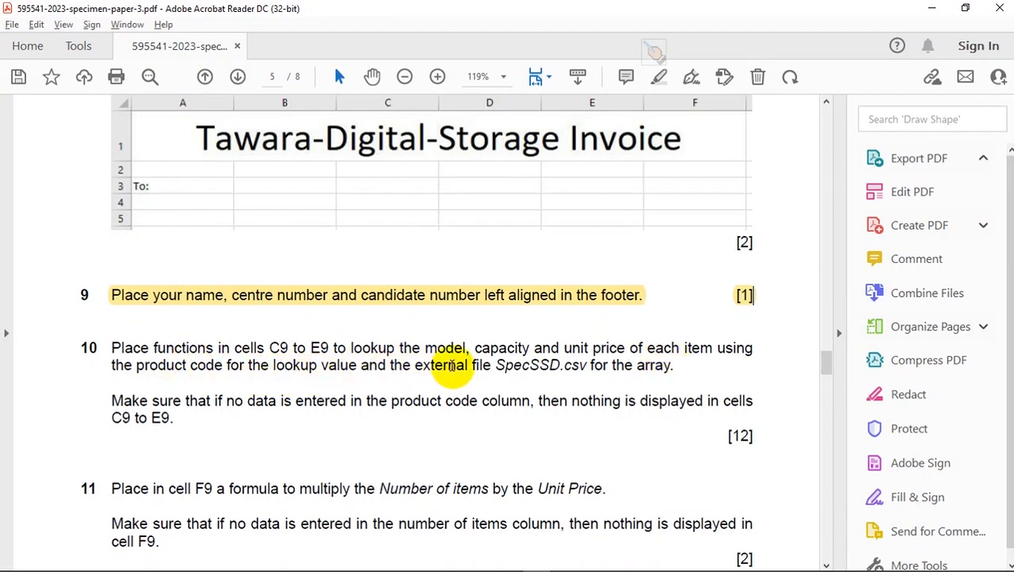
{"action": "key", "text": "alt"}
{"action": "key", "text": "alt+Tab"}
- Copy all the product codes in SpecSSD.csv from cell A2 down to the last code in the column
{"action": "left_click", "coordinate": [56, 361]}
{"action": "left_click", "coordinate": [204, 188]}
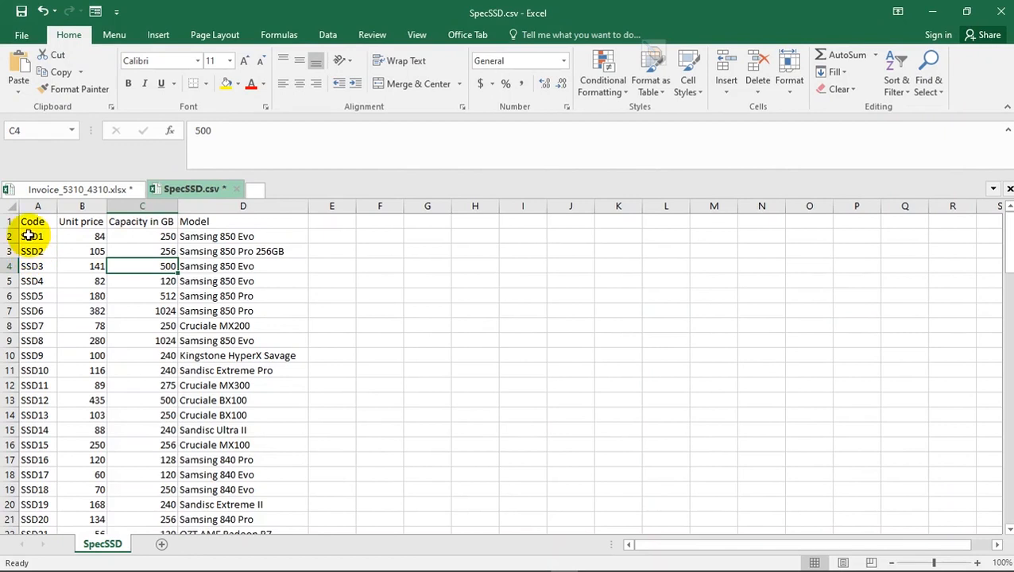
{"action": "left_click", "coordinate": [28, 236]}
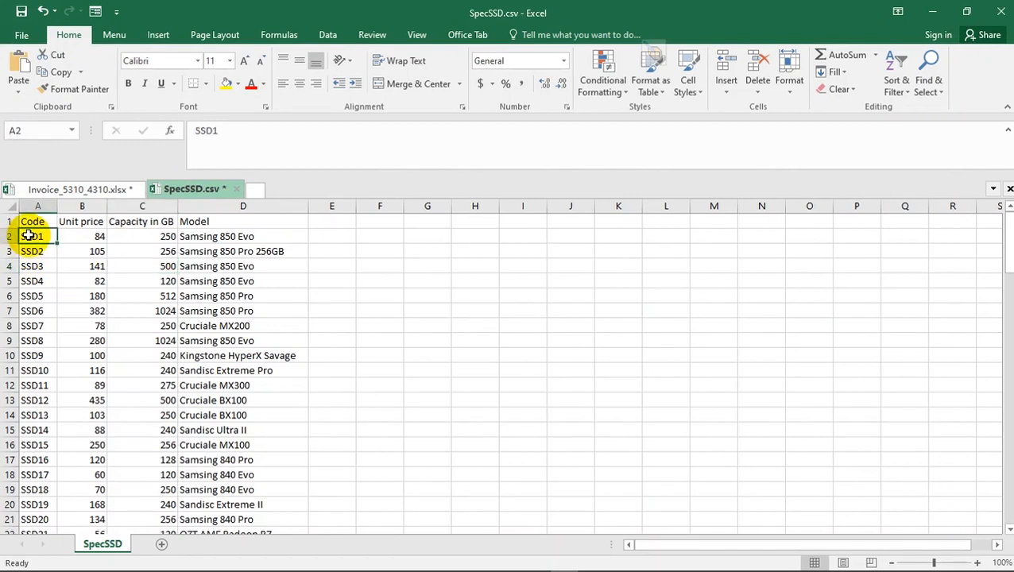
{"action": "left_click", "coordinate": [59, 190]}
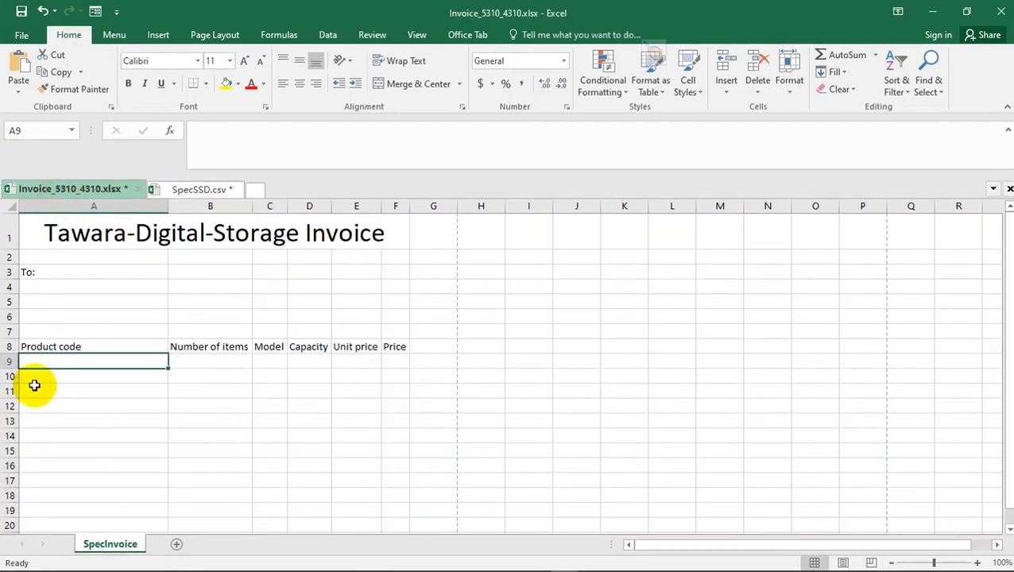
{"action": "left_click", "coordinate": [197, 189]}
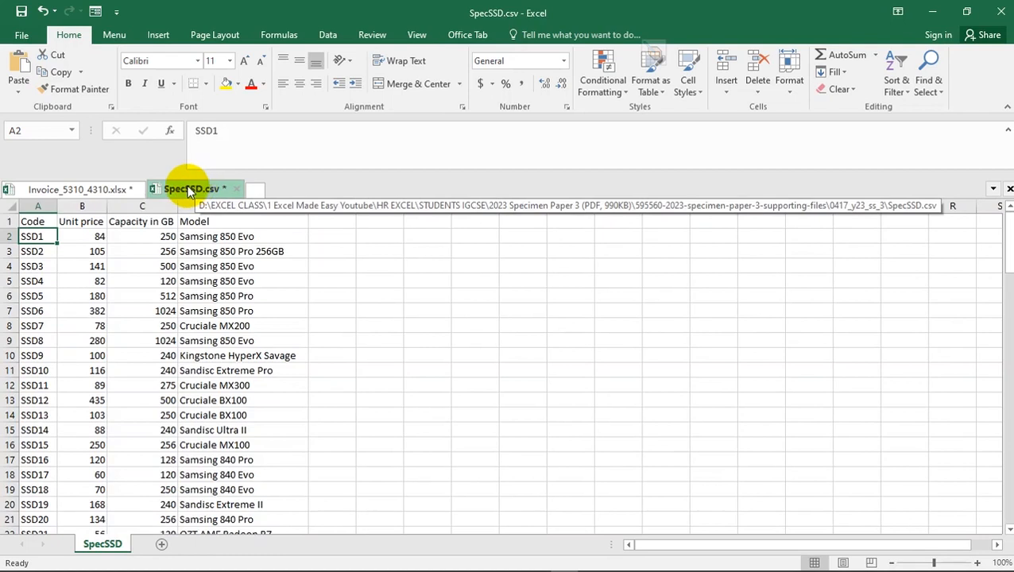
{"action": "key", "text": "ctrl+shift+Down"}
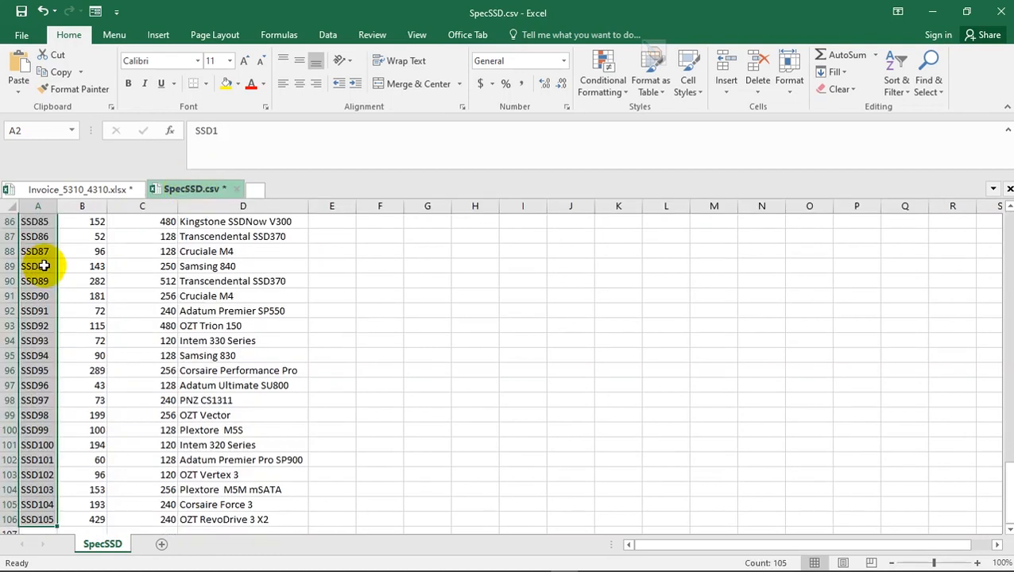
{"action": "key", "text": "ctrl+c"}
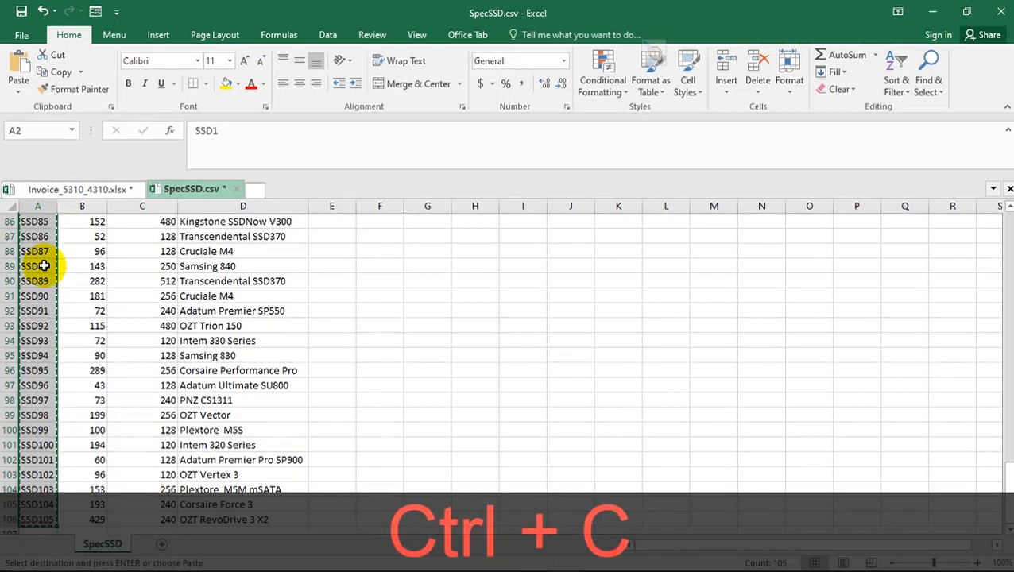
- Paste the copied codes into the invoice's Product code column starting at A9 and check the filled column
{"action": "left_click", "coordinate": [85, 190]}
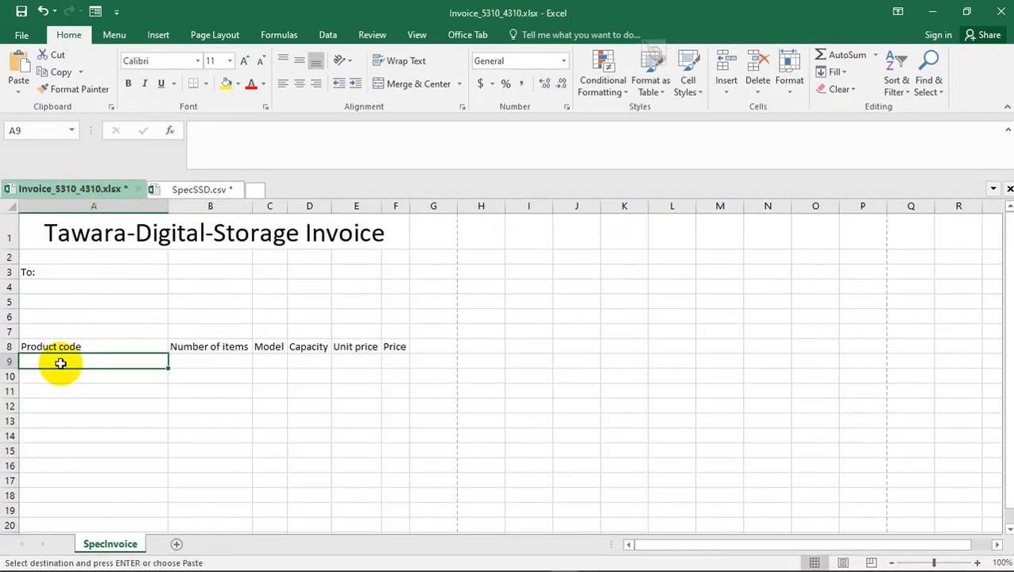
{"action": "key", "text": "ctrl+v"}
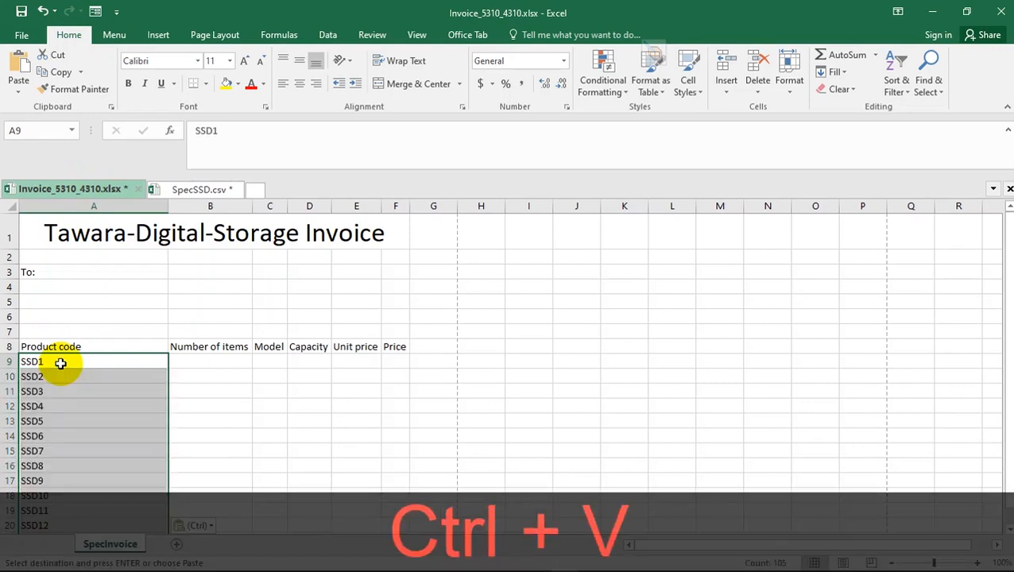
{"action": "left_click", "coordinate": [95, 377]}
{"action": "scroll", "coordinate": [94, 377], "scroll_direction": "down", "scroll_amount": 14}
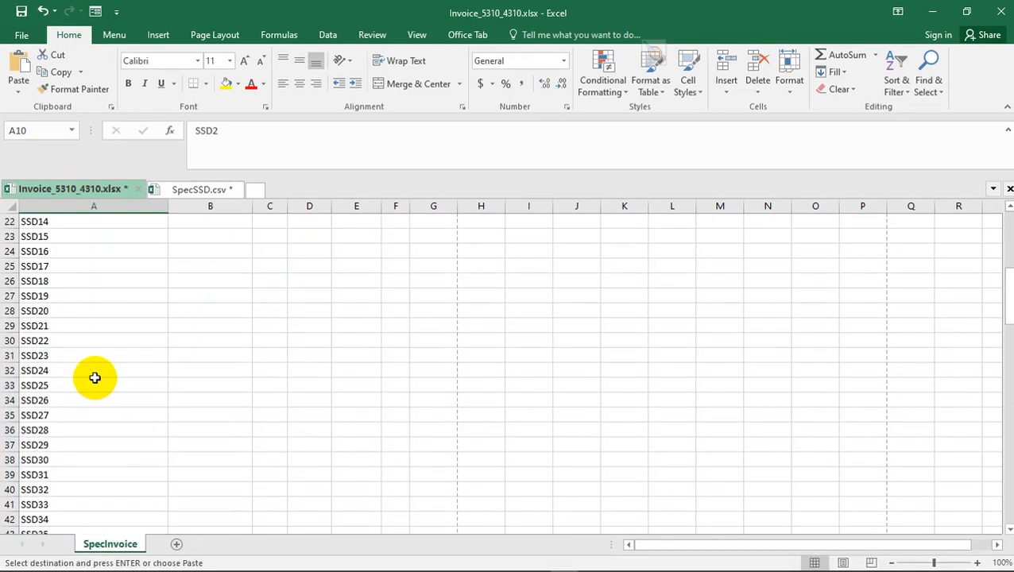
{"action": "scroll", "coordinate": [94, 377], "scroll_direction": "up", "scroll_amount": 14}
{"action": "scroll", "coordinate": [94, 377], "scroll_direction": "down", "scroll_amount": 6}
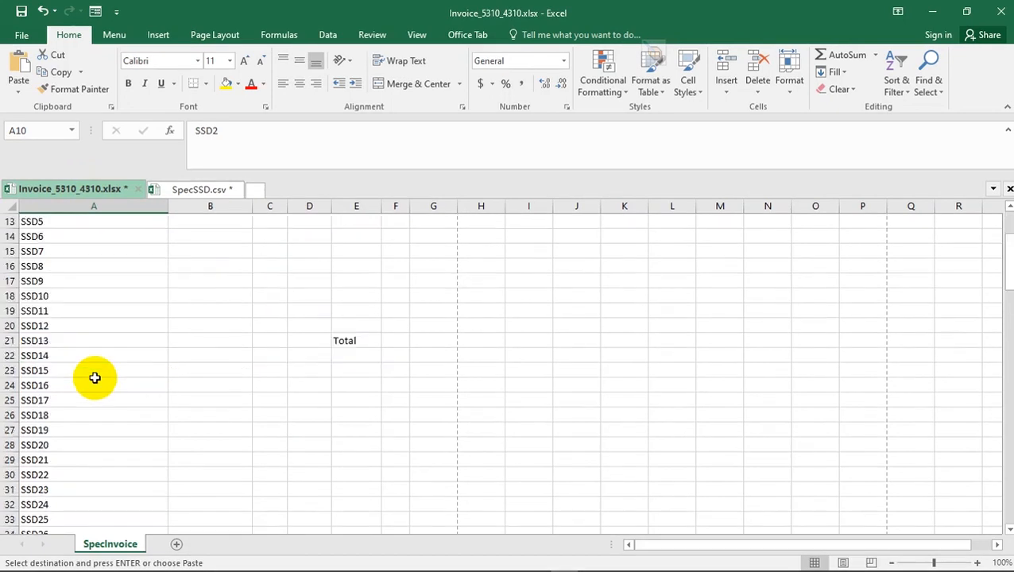
{"action": "scroll", "coordinate": [95, 378], "scroll_direction": "up", "scroll_amount": 4}
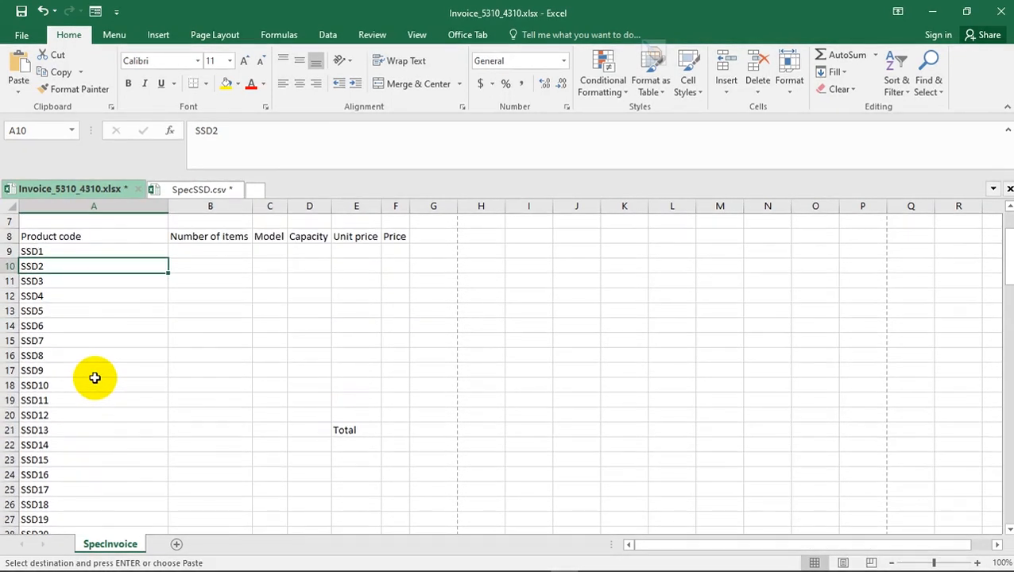
- Highlight "model, capacity and unit price" and "product code" in question 10 of the Acrobat Reader specimen paper
{"action": "key", "text": "alt+Tab"}
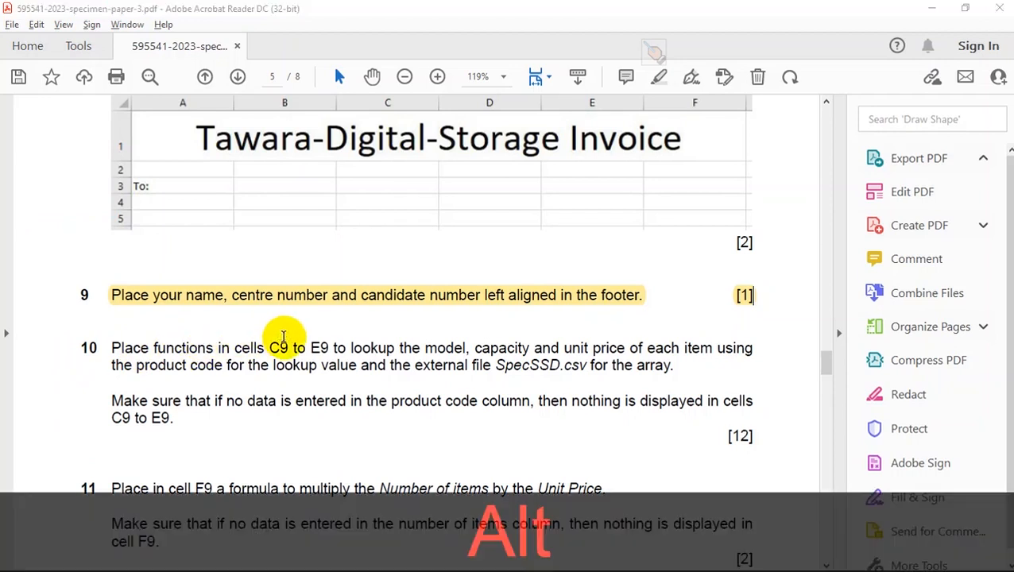
{"action": "key", "text": "alt+Tab"}
{"action": "left_click", "coordinate": [268, 355]}
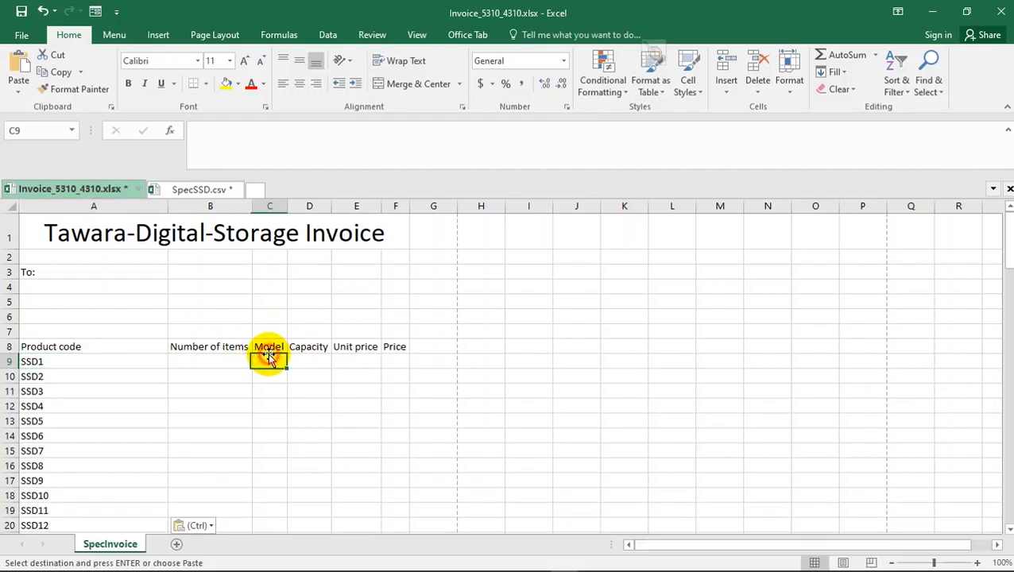
{"action": "key", "text": "alt+Tab"}
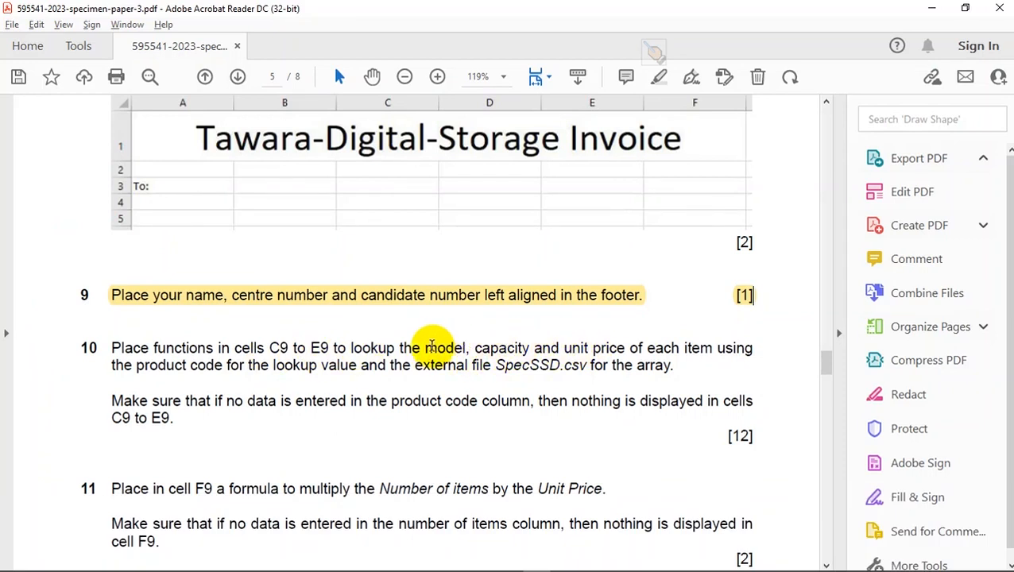
{"action": "left_click_drag", "start_coordinate": [425, 347], "coordinate": [626, 348]}
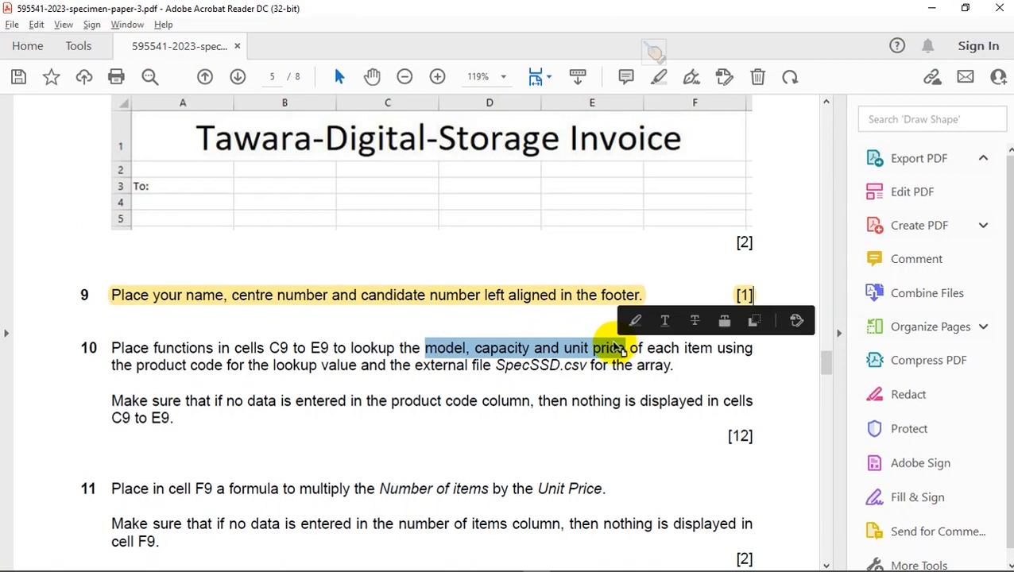
{"action": "left_click", "coordinate": [635, 321]}
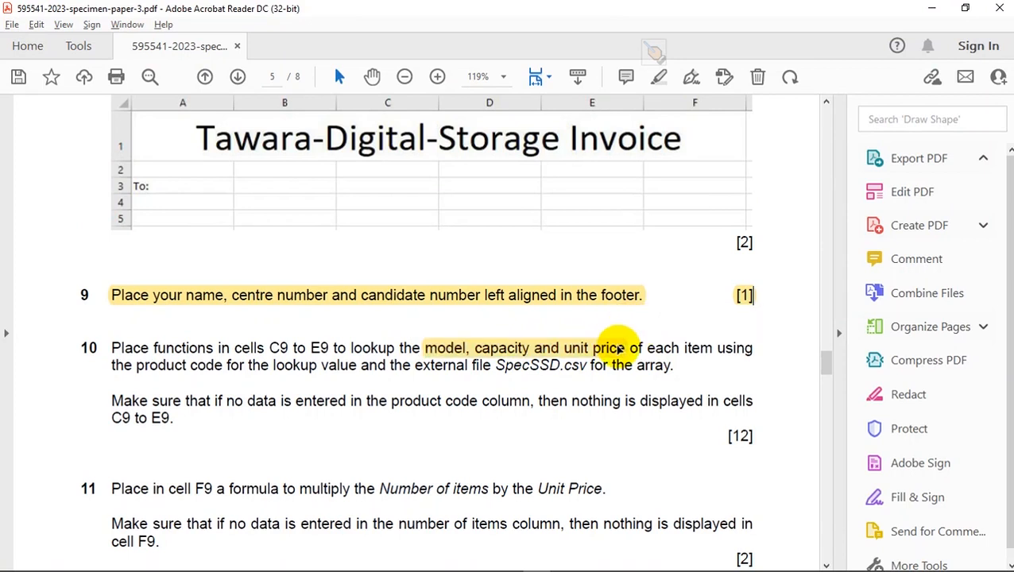
{"action": "left_click", "coordinate": [618, 348]}
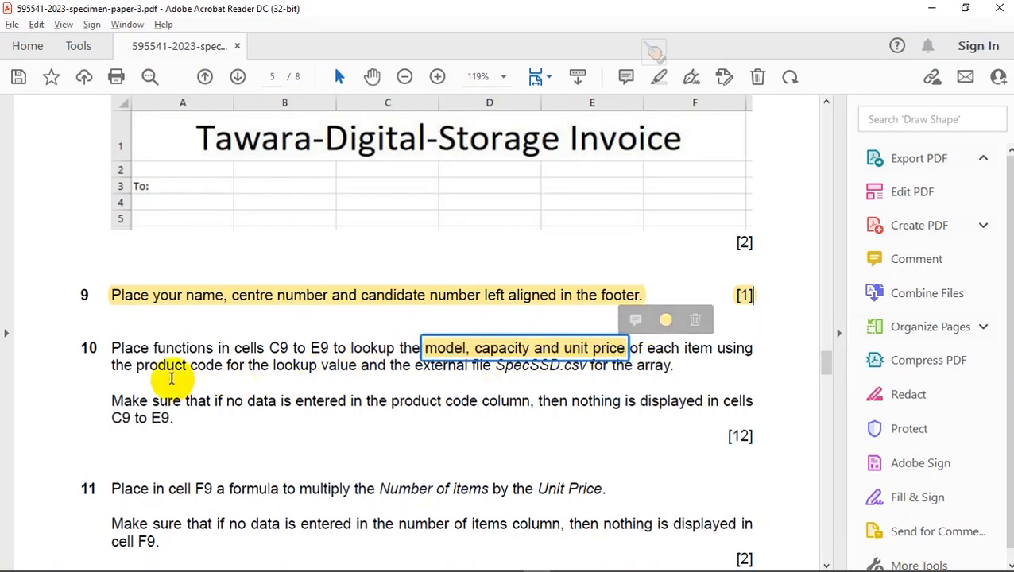
{"action": "left_click_drag", "start_coordinate": [137, 366], "coordinate": [247, 364]}
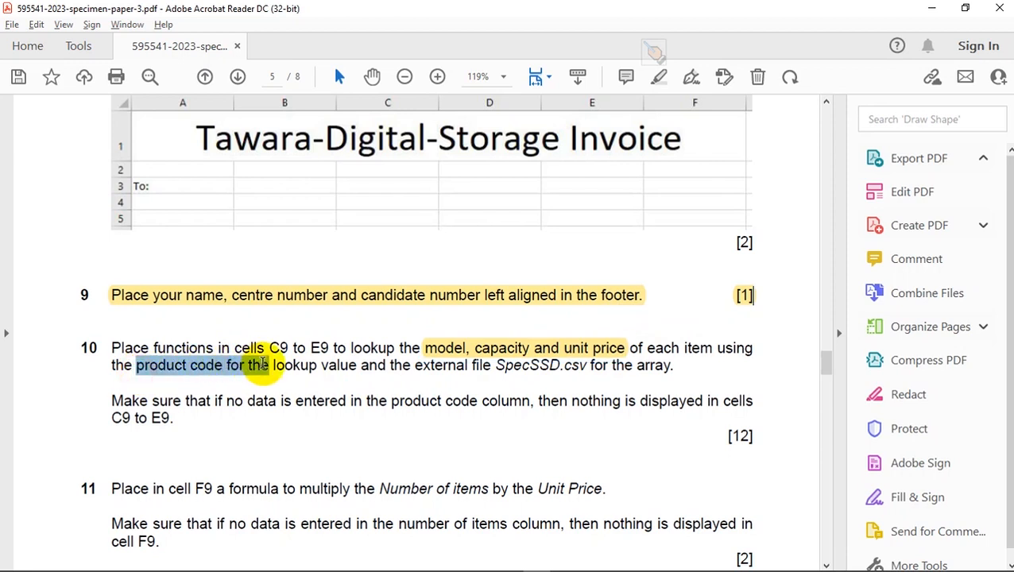
{"action": "left_click_drag", "start_coordinate": [263, 364], "coordinate": [221, 364]}
{"action": "left_click", "coordinate": [239, 339]}
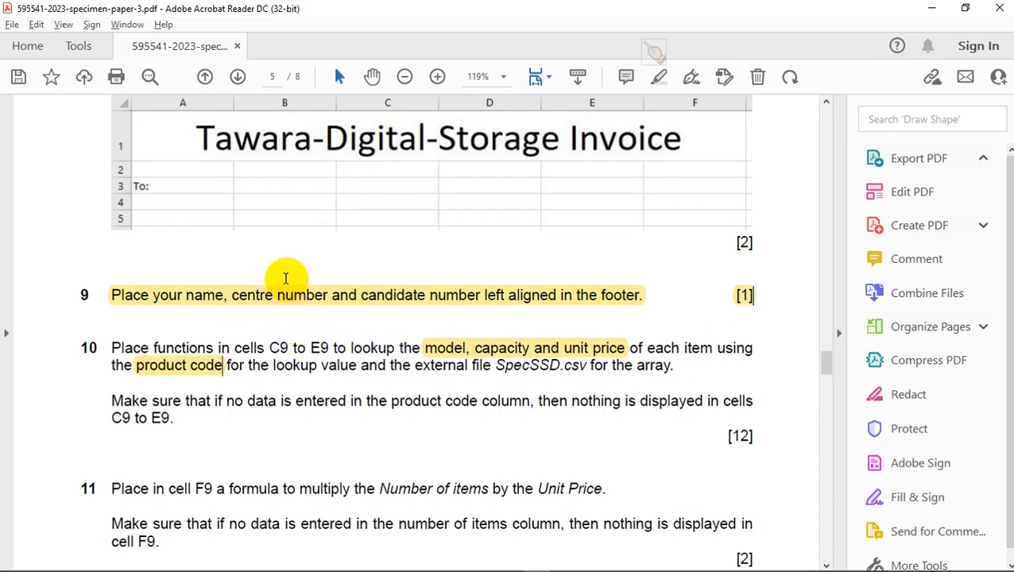
- Start a VLOOKUP formula in cell C9 of the Excel invoice with product code cell A9 as the lookup value
{"action": "key", "text": "alt+Tab"}
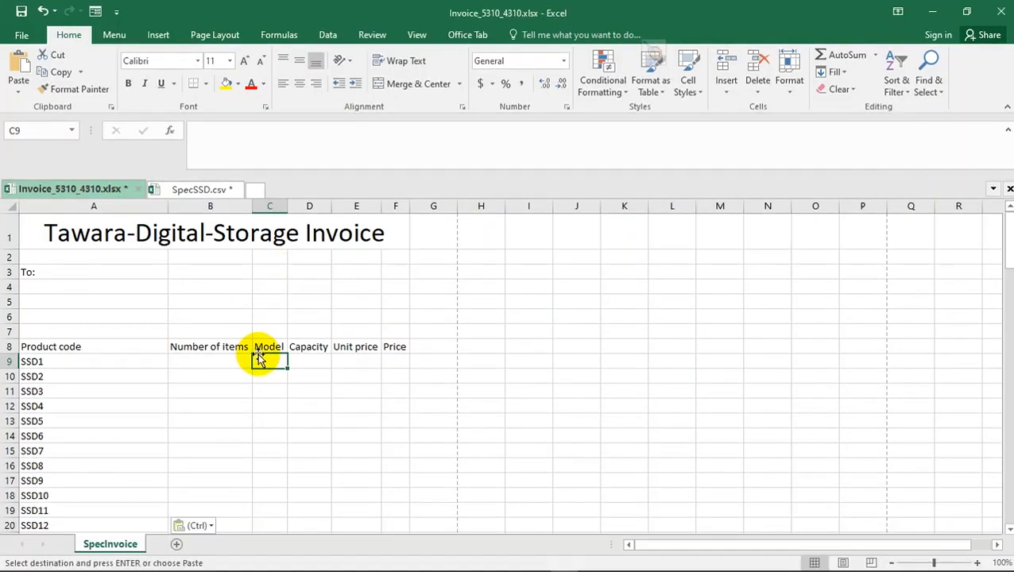
{"action": "type", "text": "="}
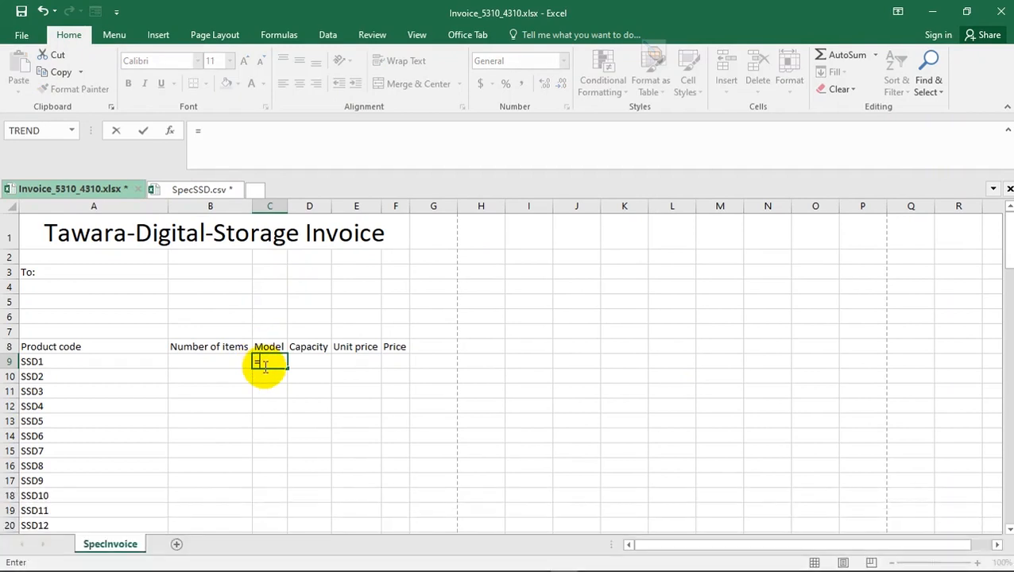
{"action": "type", "text": "VLOOKUP("}
{"action": "double_click", "coordinate": [304, 381]}
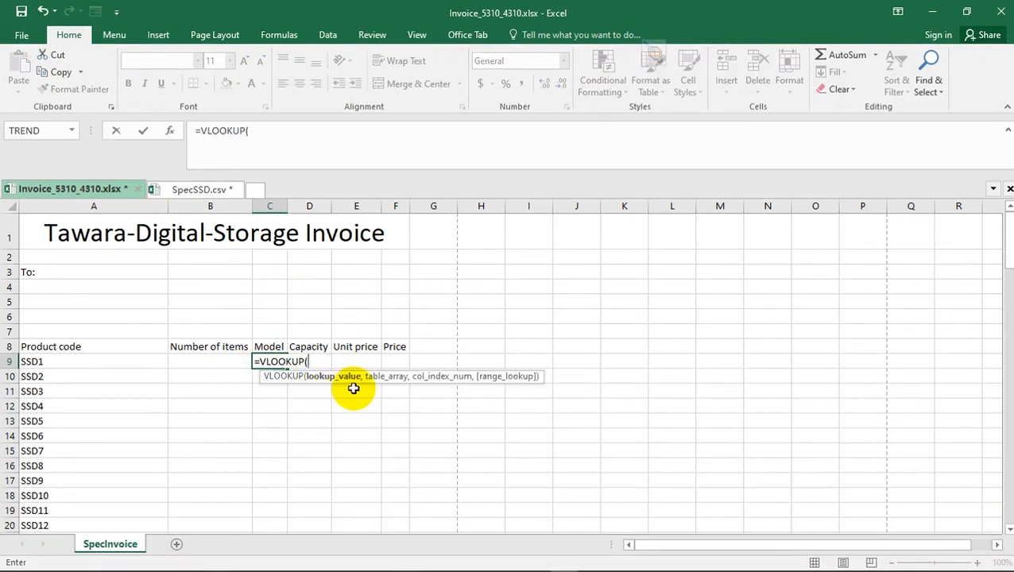
{"action": "left_click", "coordinate": [47, 364]}
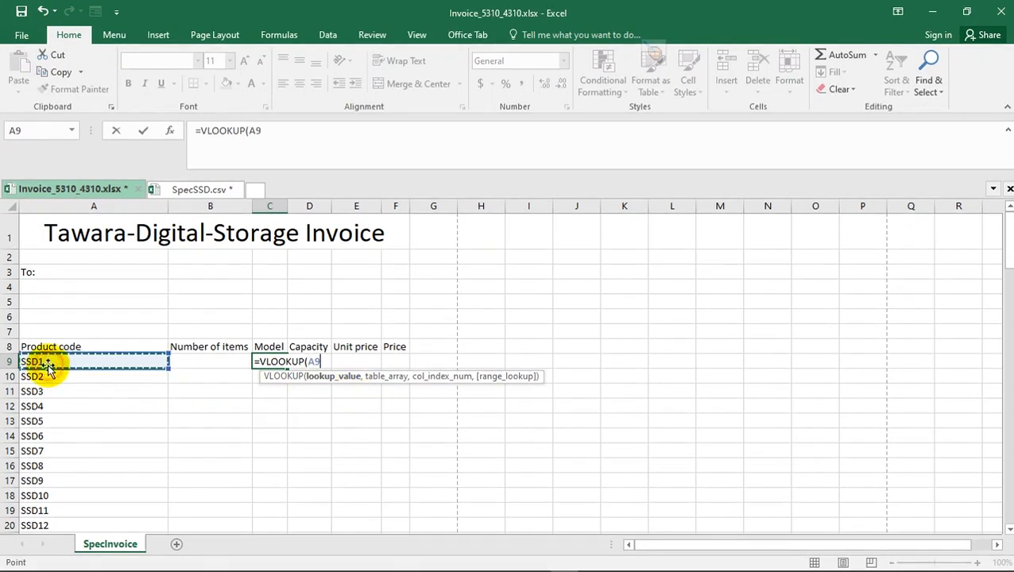
{"action": "type", "text": ","}
- Set the C9 VLOOKUP's table array to the absolute range $A$2:$D$106 in SpecSSD.csv
{"action": "left_click", "coordinate": [194, 188]}
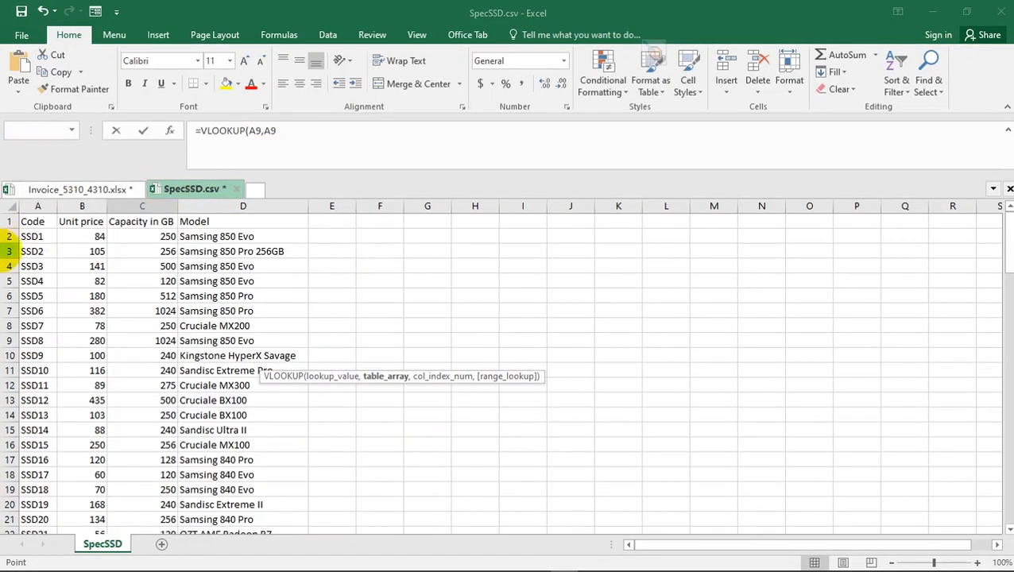
{"action": "left_click", "coordinate": [32, 236]}
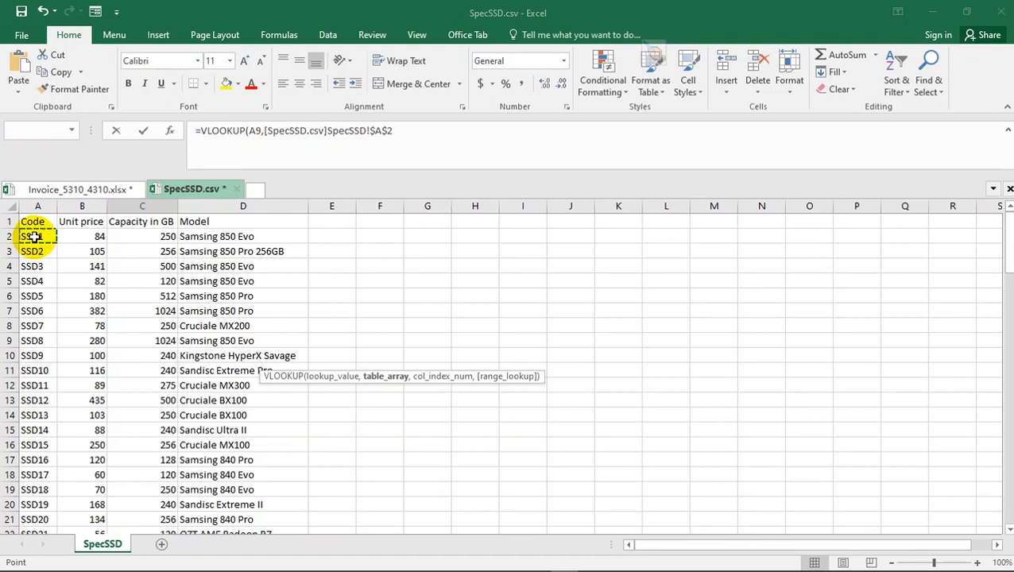
{"action": "left_click_drag", "start_coordinate": [42, 236], "coordinate": [209, 237]}
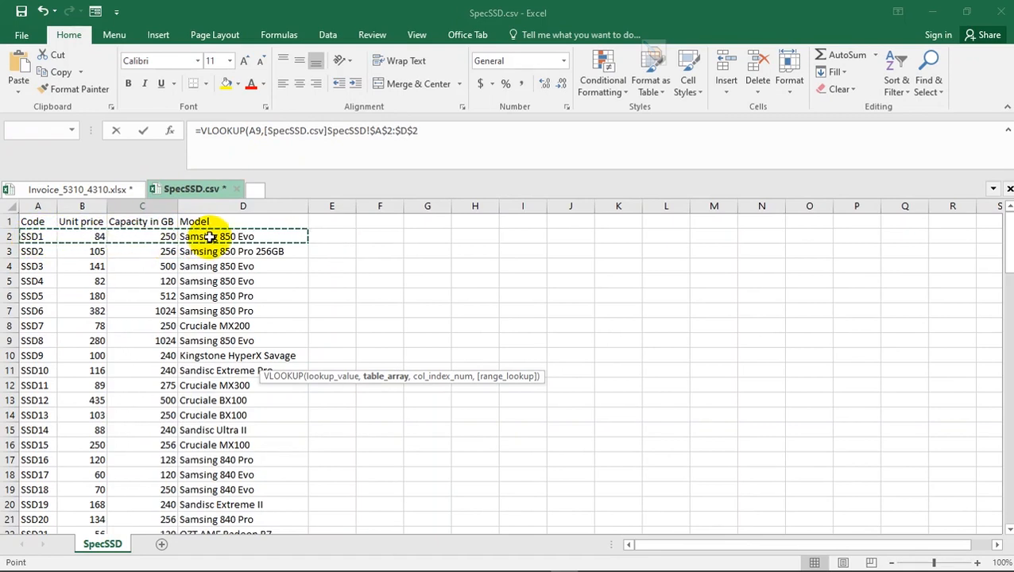
{"action": "key", "text": "ctrl+shift+Down"}
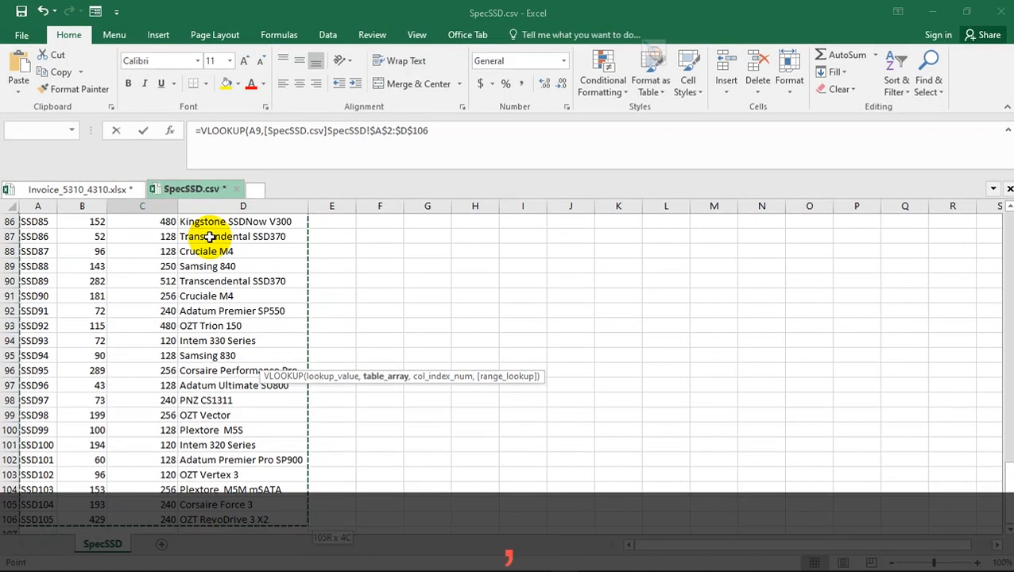
{"action": "type", "text": ","}
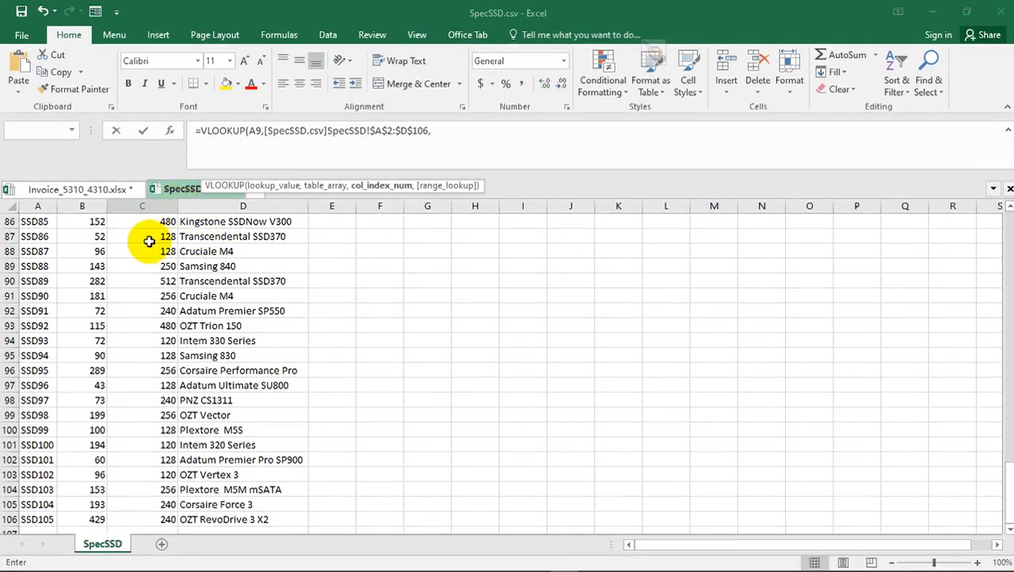
- Count the SpecSSD.csv header columns from Code to Model with temporary number markers to determine the Model column index
{"action": "left_click", "coordinate": [106, 189]}
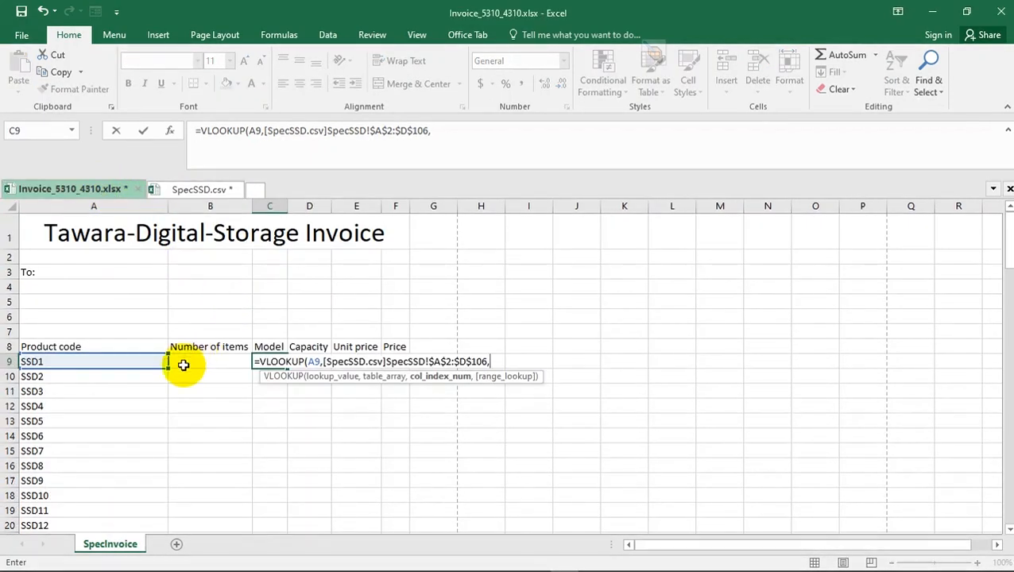
{"action": "left_click", "coordinate": [200, 191]}
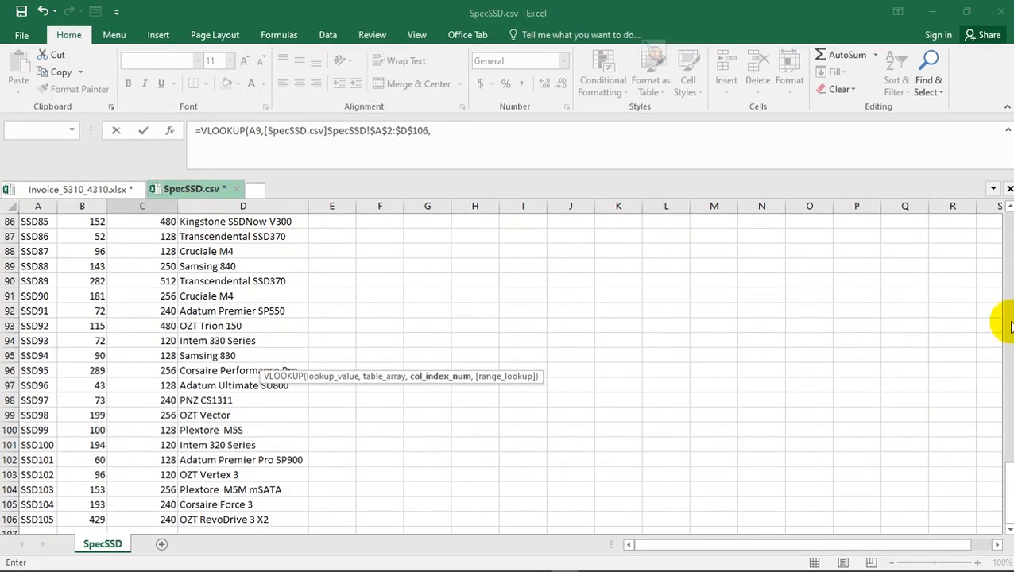
{"action": "left_click", "coordinate": [1008, 249]}
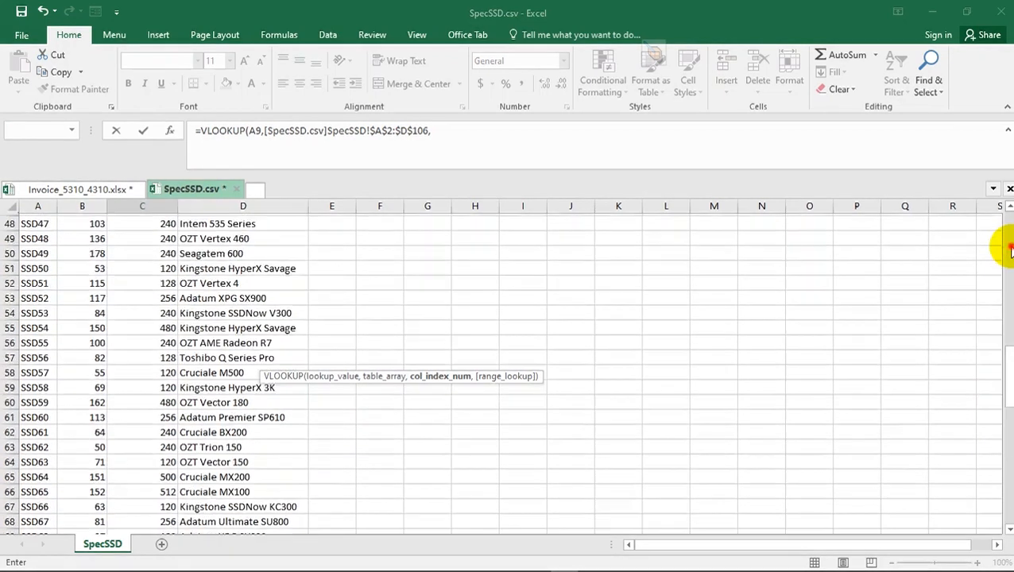
{"action": "left_click", "coordinate": [1007, 207]}
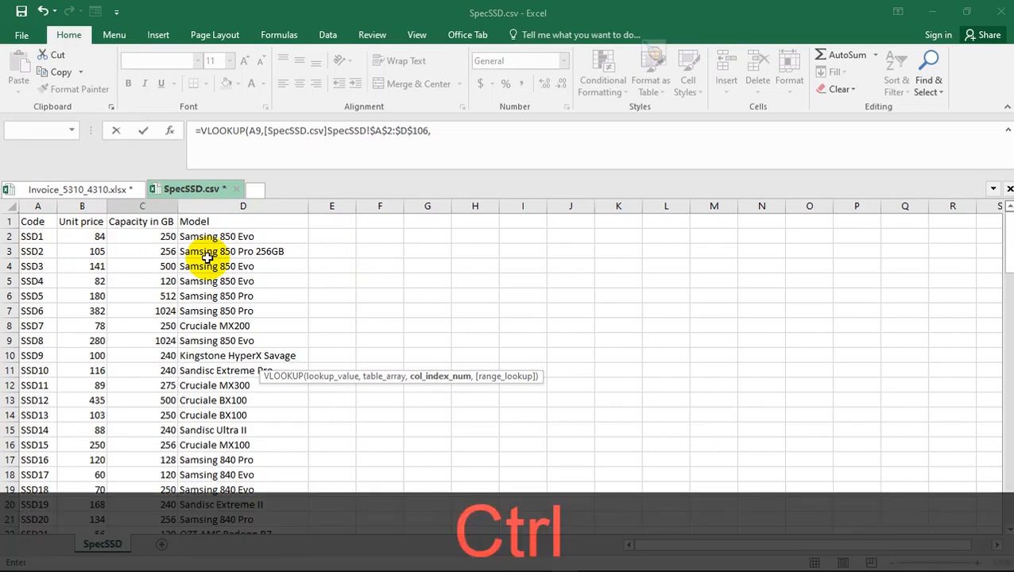
{"action": "key", "text": "ctrl+alt+d"}
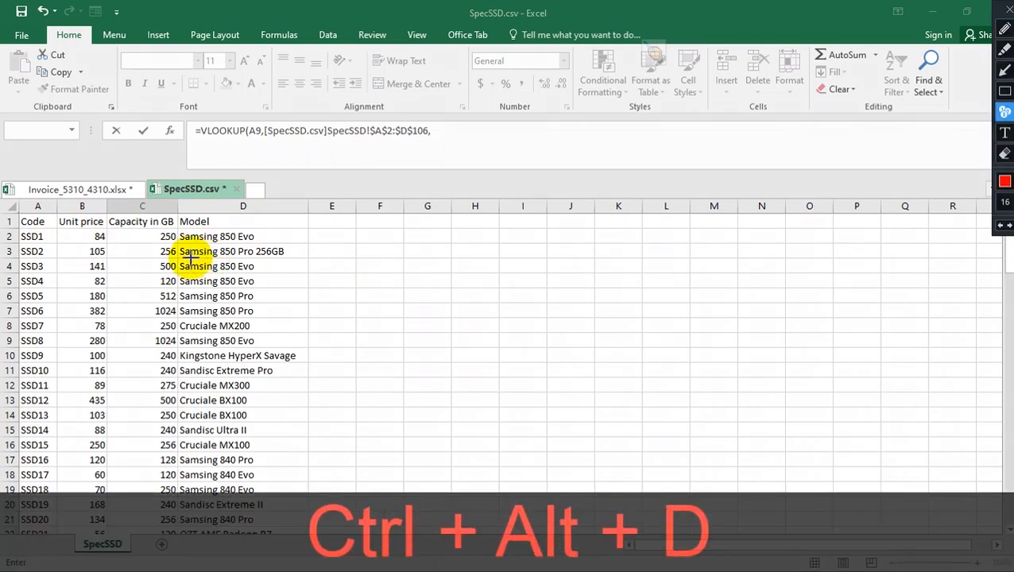
{"action": "left_click", "coordinate": [80, 221]}
{"action": "left_click", "coordinate": [139, 222]}
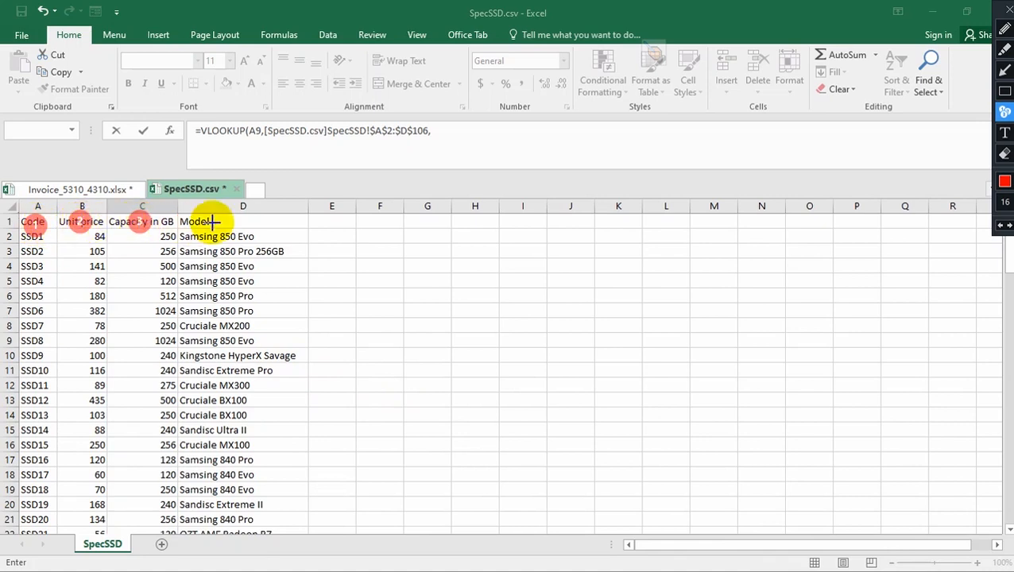
{"action": "left_click", "coordinate": [213, 221]}
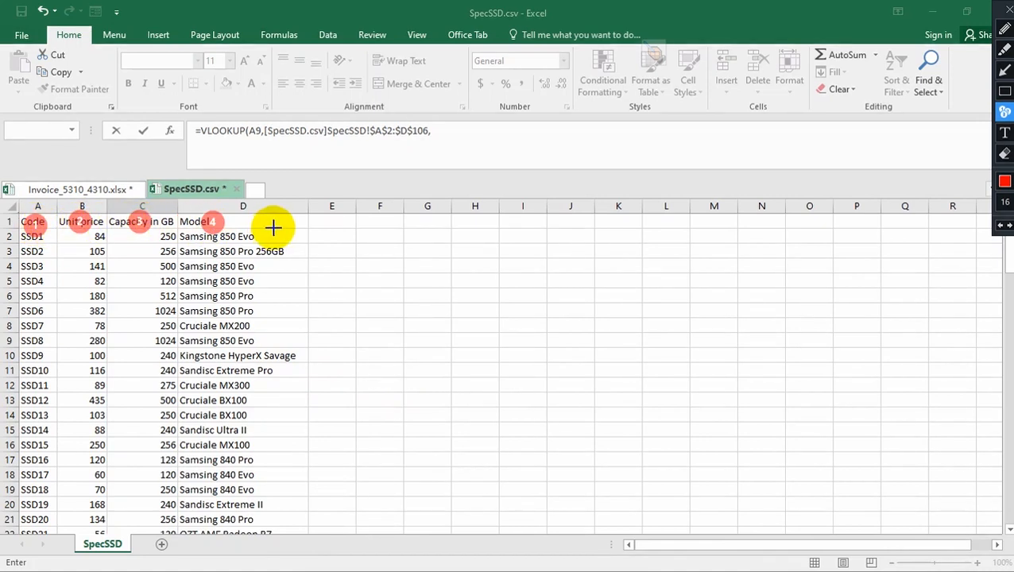
{"action": "key", "text": "Escape"}
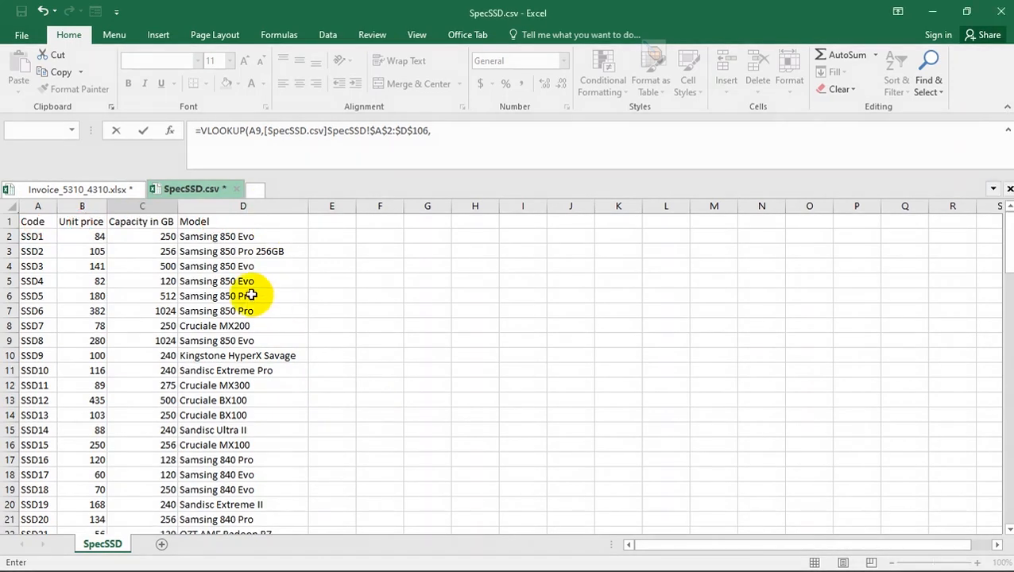
- Complete the C9 VLOOKUP with column index 4 and range lookup 0, and autofit the invoice's Model column
{"action": "left_click", "coordinate": [466, 130]}
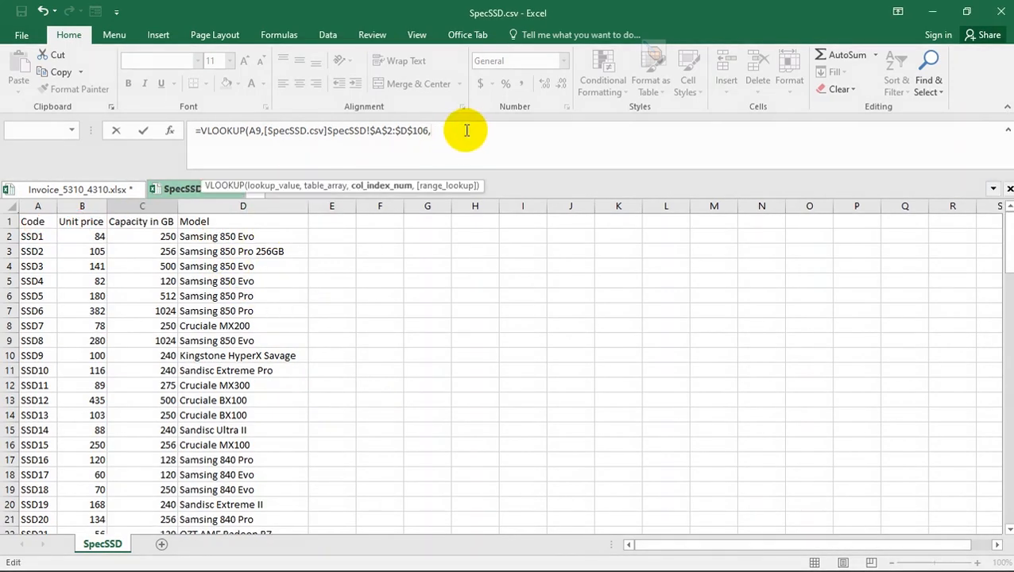
{"action": "type", "text": ","}
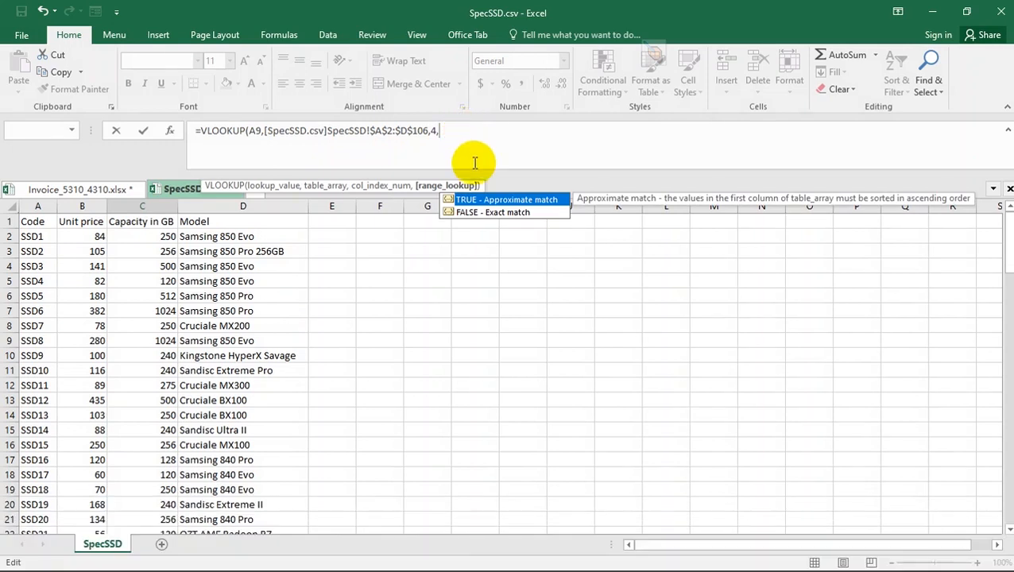
{"action": "type", "text": "0"}
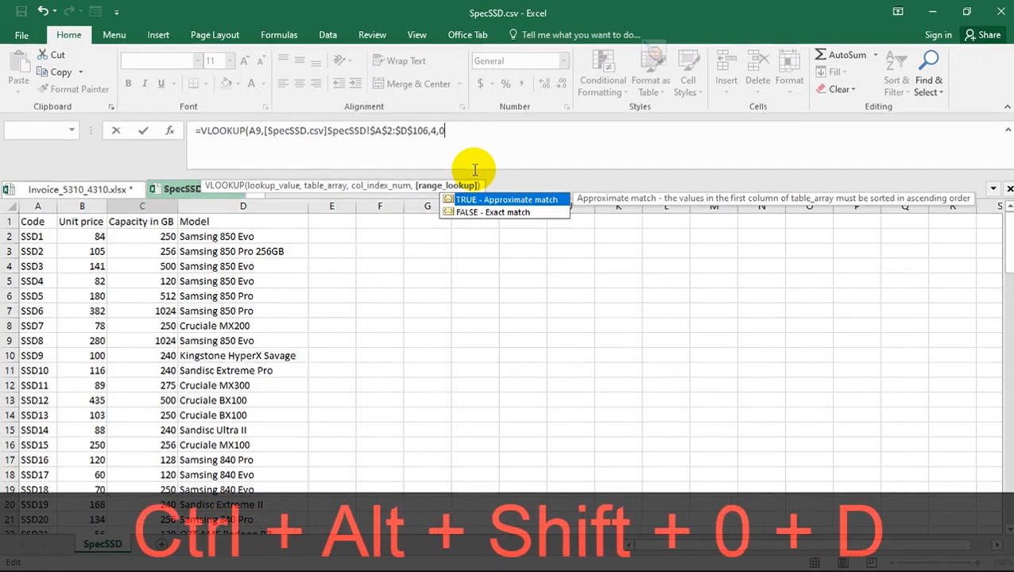
{"action": "type", "text": ")"}
{"action": "key", "text": "Return"}
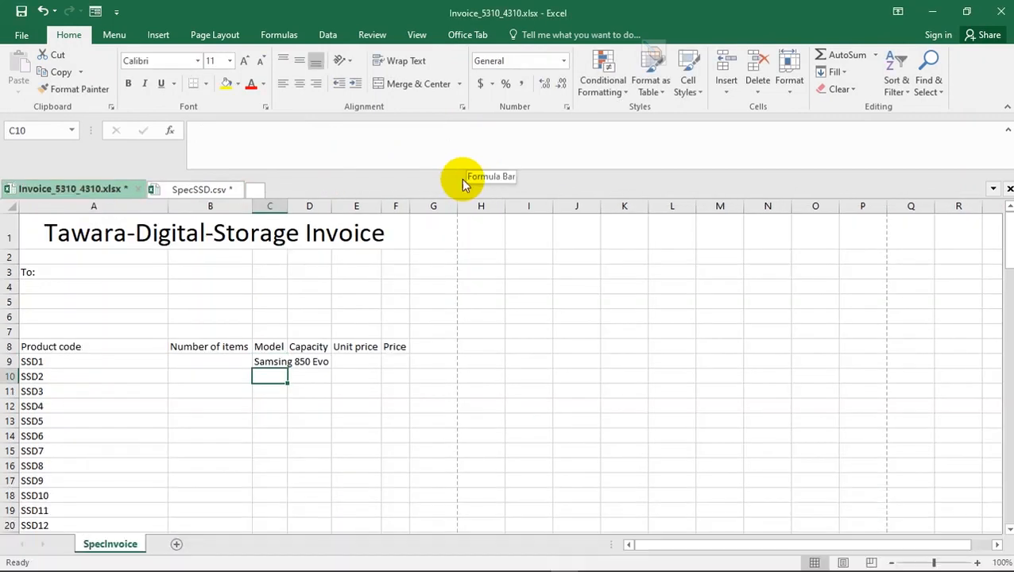
{"action": "left_click", "coordinate": [271, 359]}
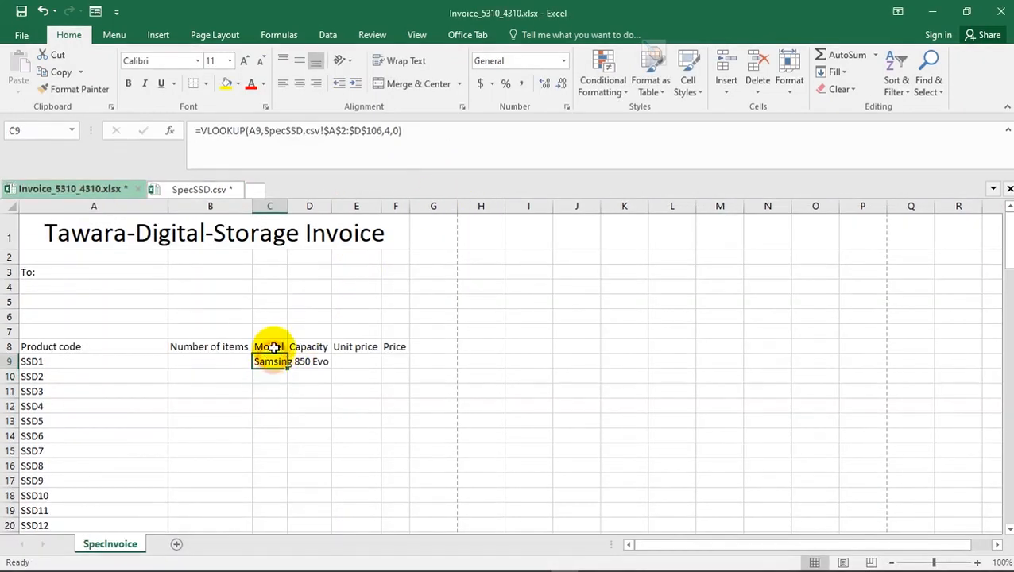
{"action": "double_click", "coordinate": [288, 206]}
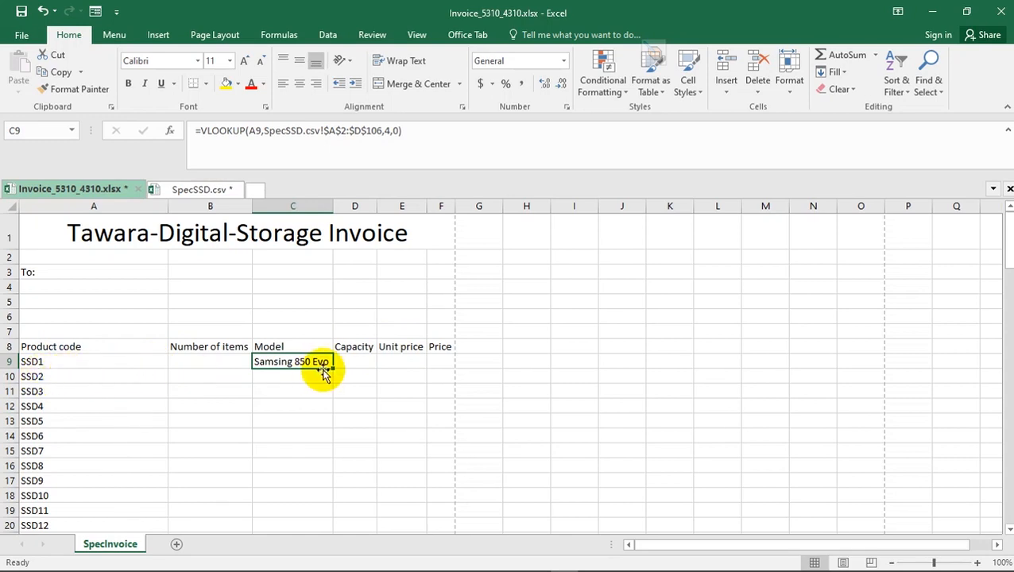
- Start a VLOOKUP formula in Capacity cell D9 of the invoice with product code cell A9 as the lookup value
{"action": "left_click", "coordinate": [357, 360]}
{"action": "type", "text": "="}
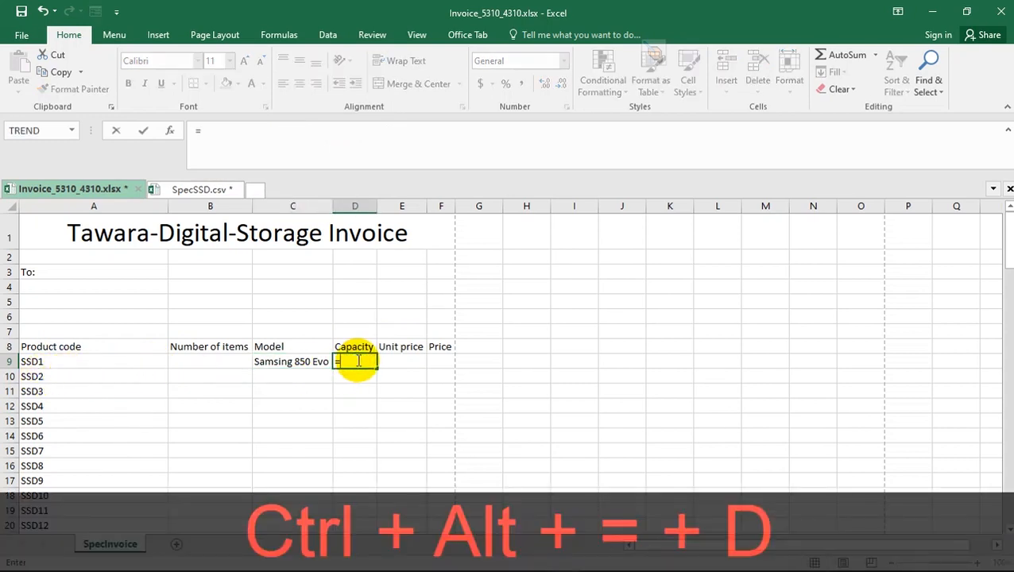
{"action": "type", "text": "VLO"}
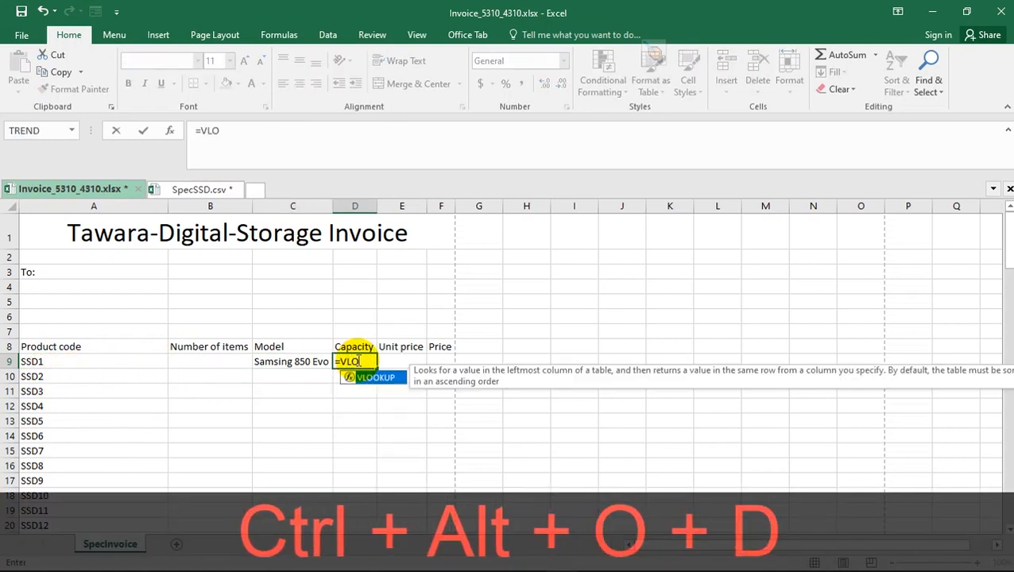
{"action": "double_click", "coordinate": [378, 380]}
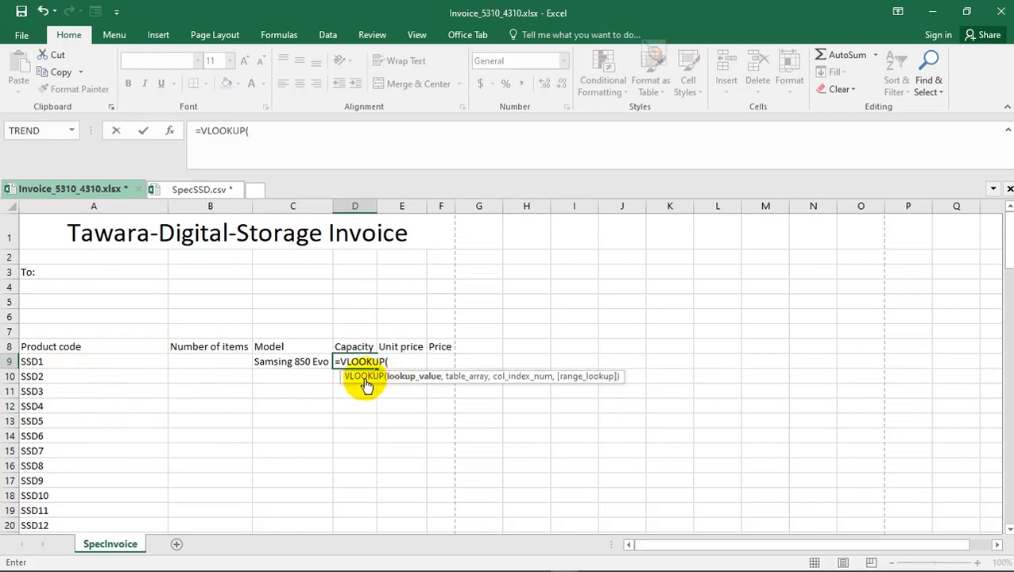
{"action": "left_click", "coordinate": [43, 363]}
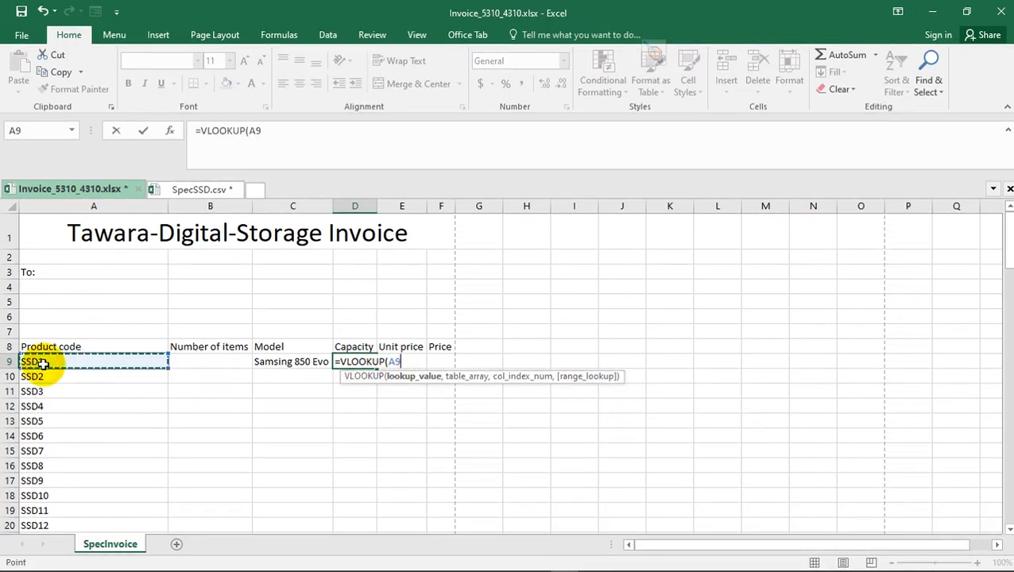
{"action": "type", "text": ","}
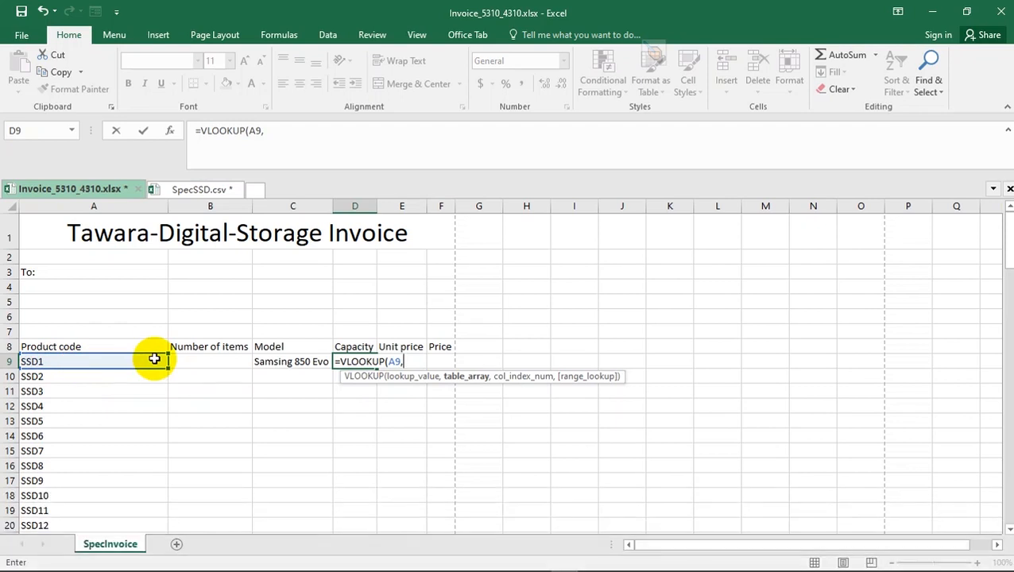
- Set the D9 VLOOKUP's table array to the absolute range $A$2:$D$106 in SpecSSD.csv
{"action": "left_click", "coordinate": [164, 192]}
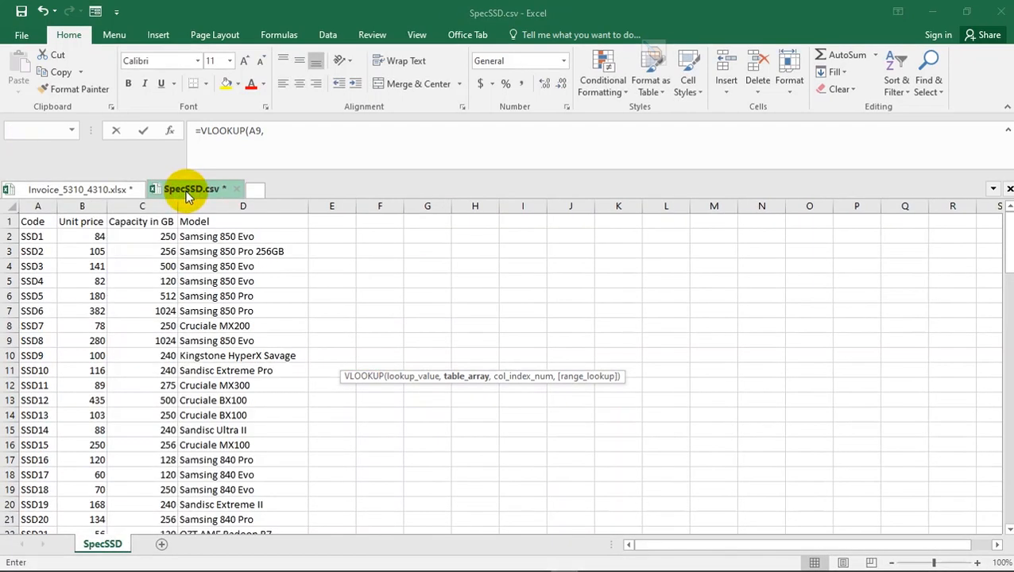
{"action": "left_click", "coordinate": [31, 236]}
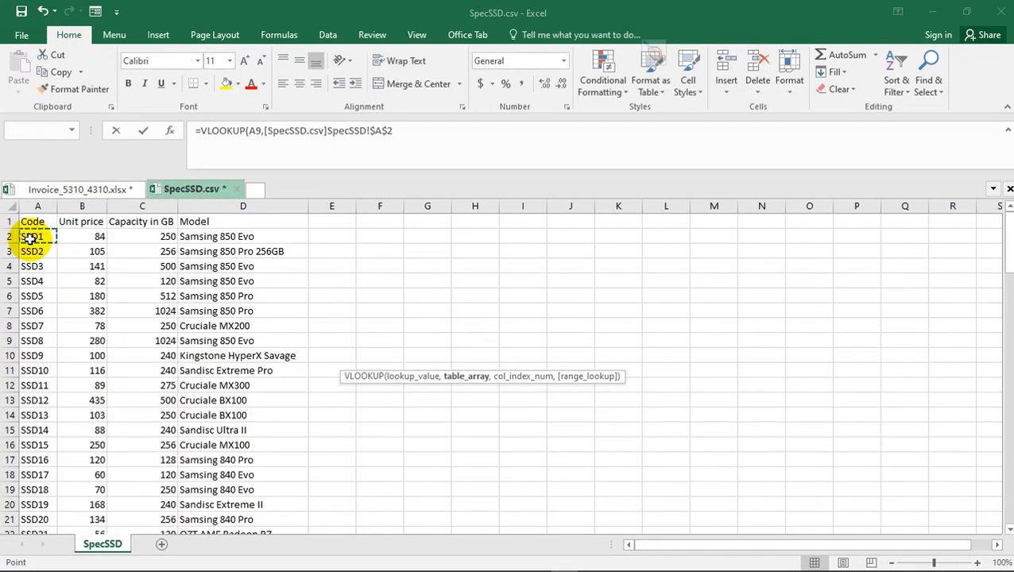
{"action": "left_click_drag", "start_coordinate": [31, 237], "coordinate": [244, 236]}
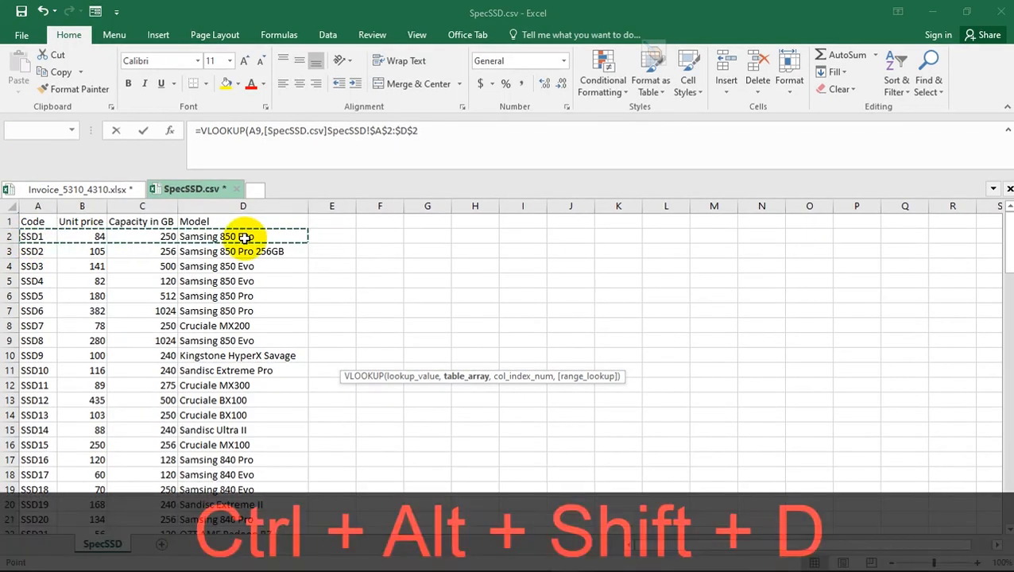
{"action": "key", "text": "ctrl+shift+Down"}
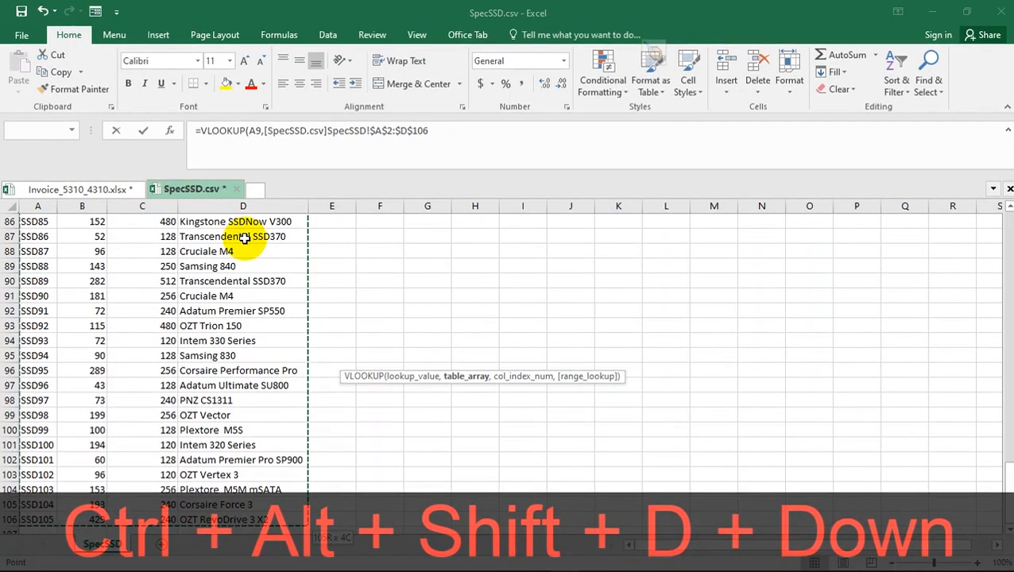
{"action": "type", "text": ","}
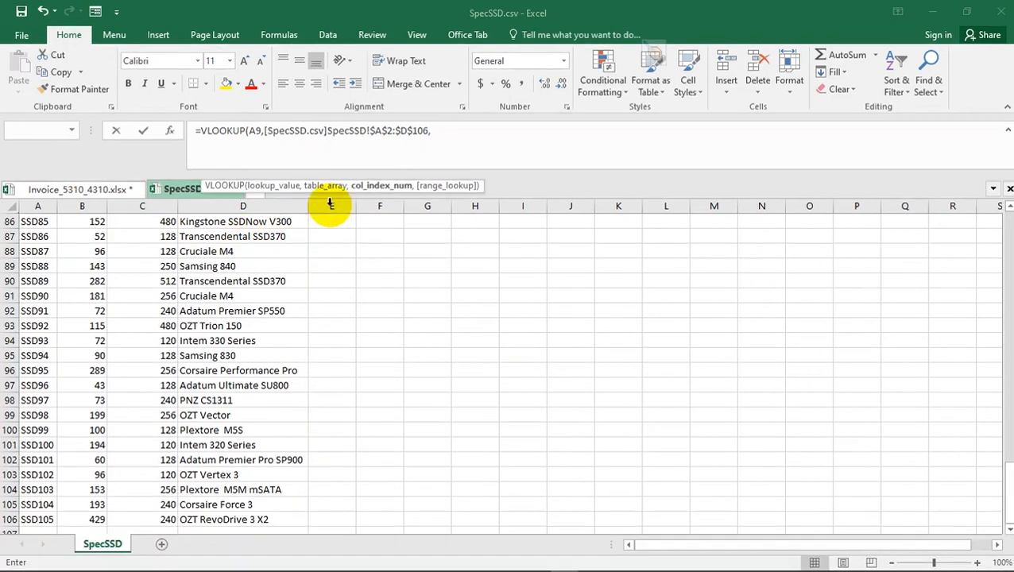
- Count the SpecSSD.csv header columns from Code to Capacity in GB with temporary number markers to determine the capacity column index
{"action": "left_click", "coordinate": [113, 190]}
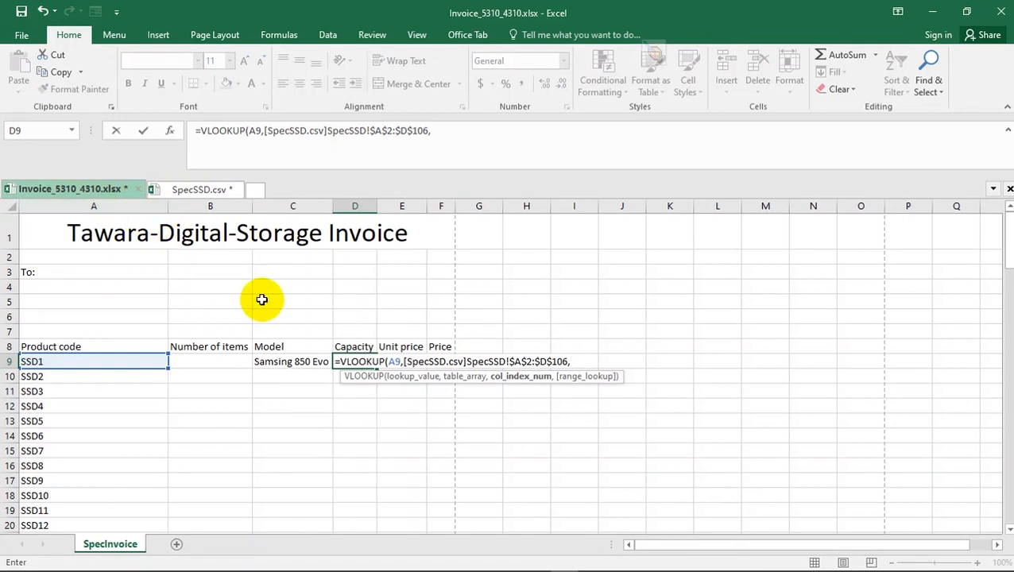
{"action": "left_click", "coordinate": [200, 190]}
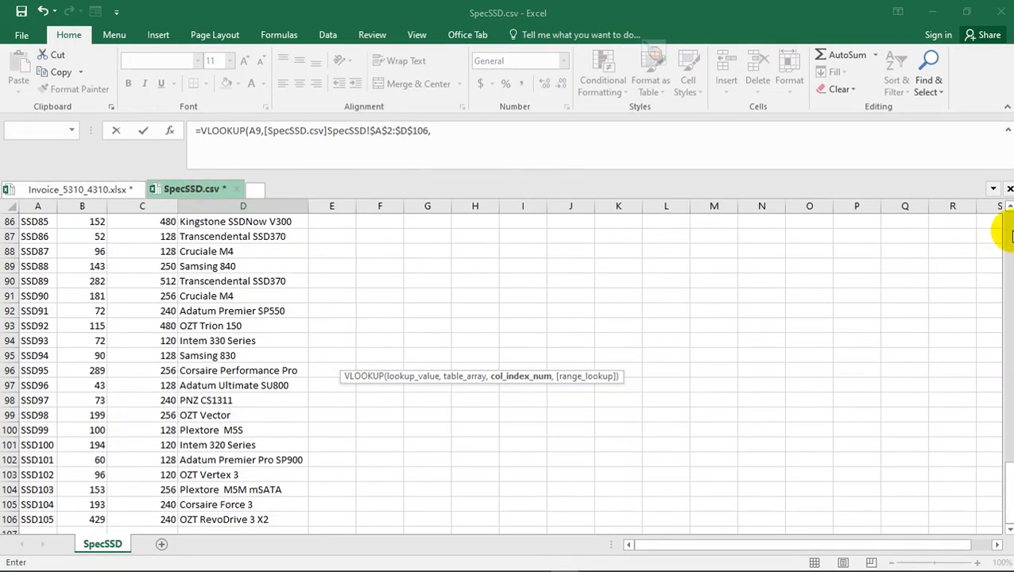
{"action": "left_click", "coordinate": [1006, 231]}
{"action": "left_click", "coordinate": [1006, 205]}
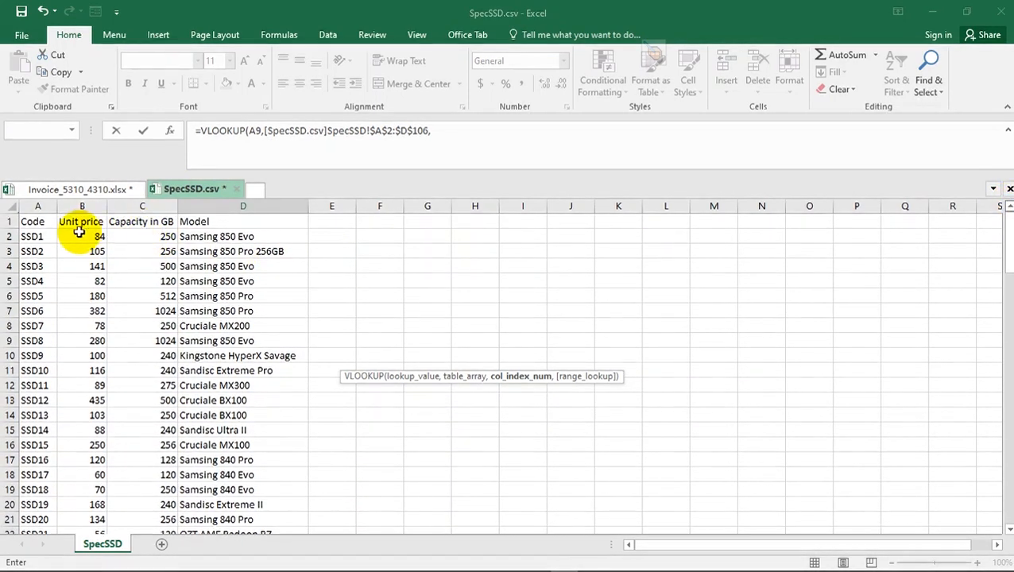
{"action": "left_click", "coordinate": [40, 222]}
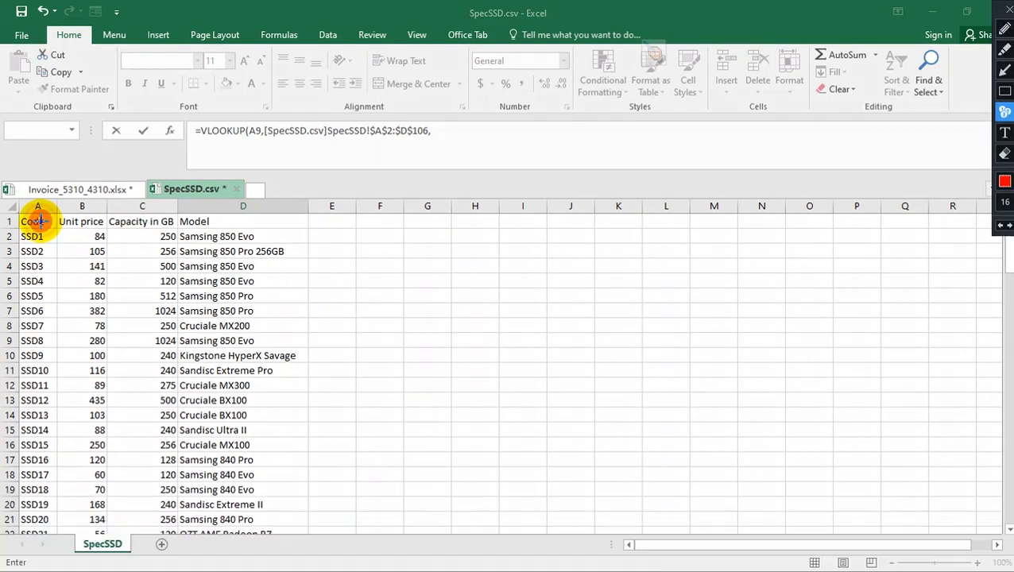
{"action": "left_click", "coordinate": [85, 221]}
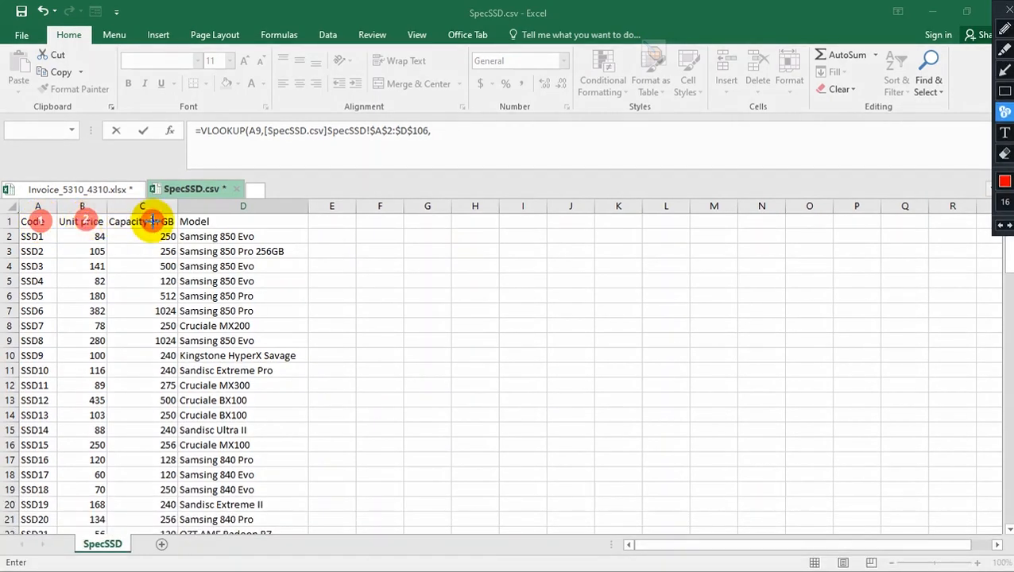
{"action": "key", "text": "Escape"}
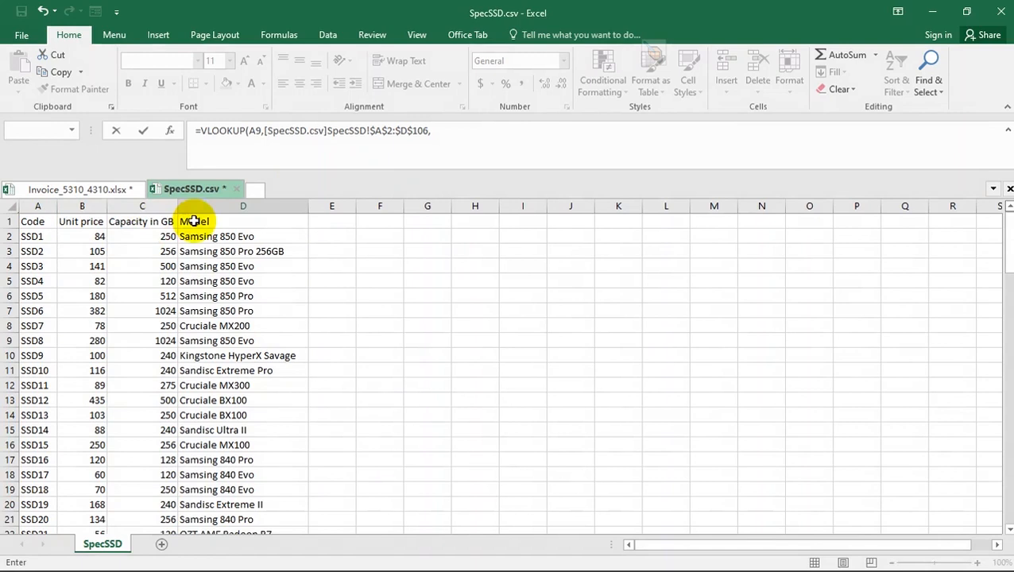
- Complete the D9 VLOOKUP with column index 3 and range lookup 0, and check the formula in the invoice's Capacity cell
{"action": "left_click", "coordinate": [445, 127]}
{"action": "type", "text": ",3"}
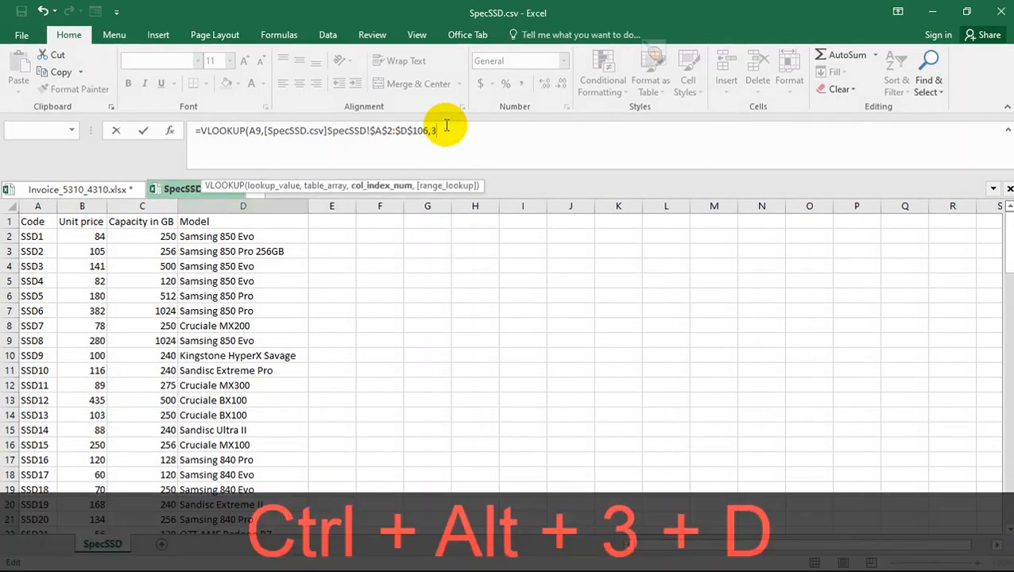
{"action": "type", "text": ",0"}
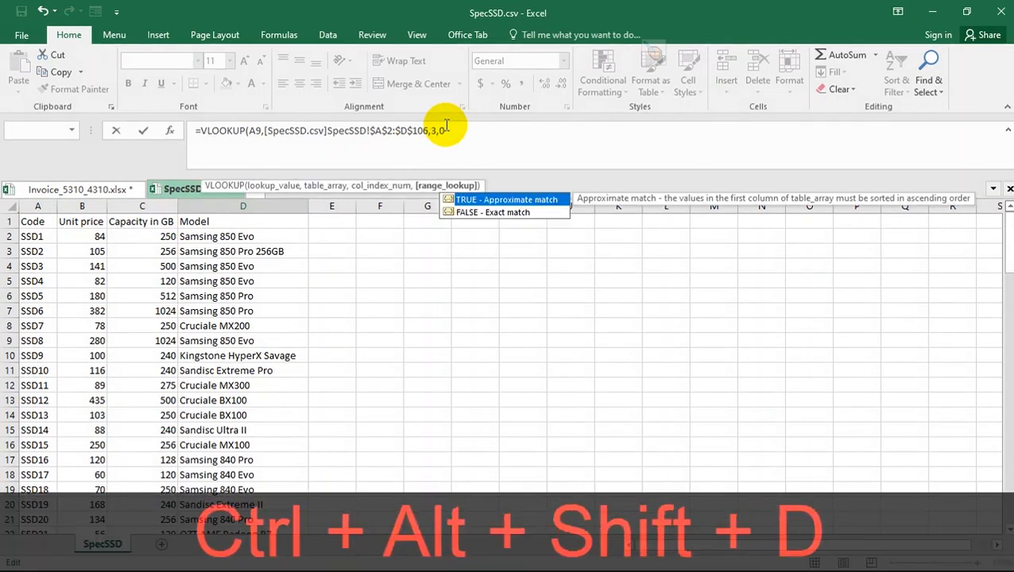
{"action": "type", "text": ")"}
{"action": "key", "text": "Return"}
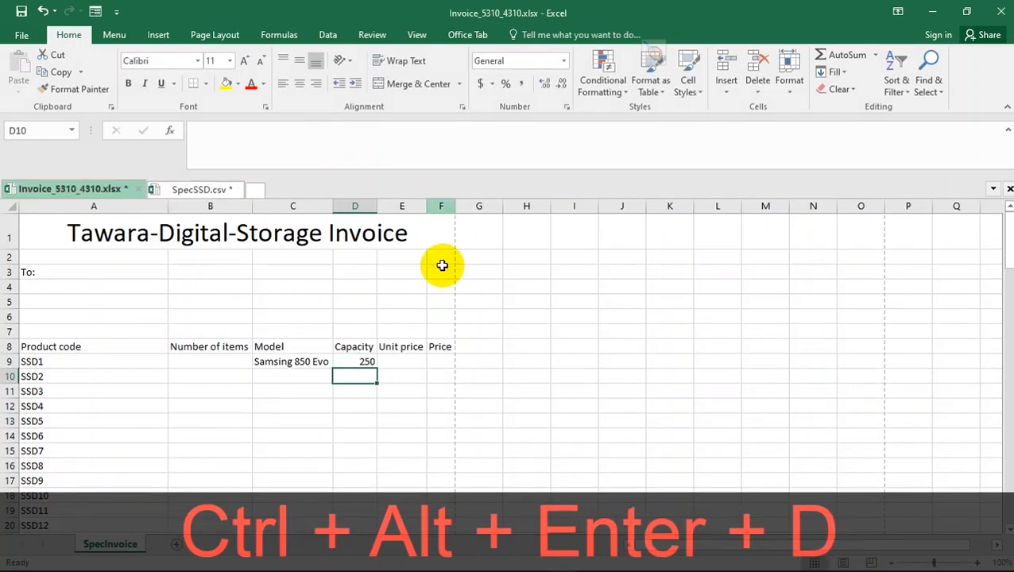
{"action": "left_click", "coordinate": [357, 359]}
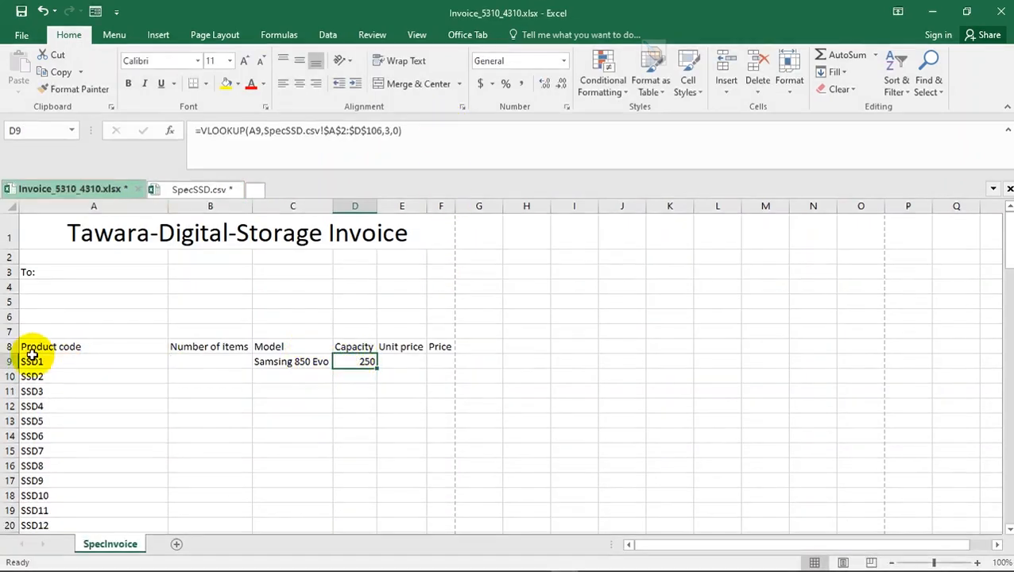
- Start a VLOOKUP formula in Unit price cell E9 of the invoice with product code cell A9 as the lookup value
{"action": "left_click", "coordinate": [387, 361]}
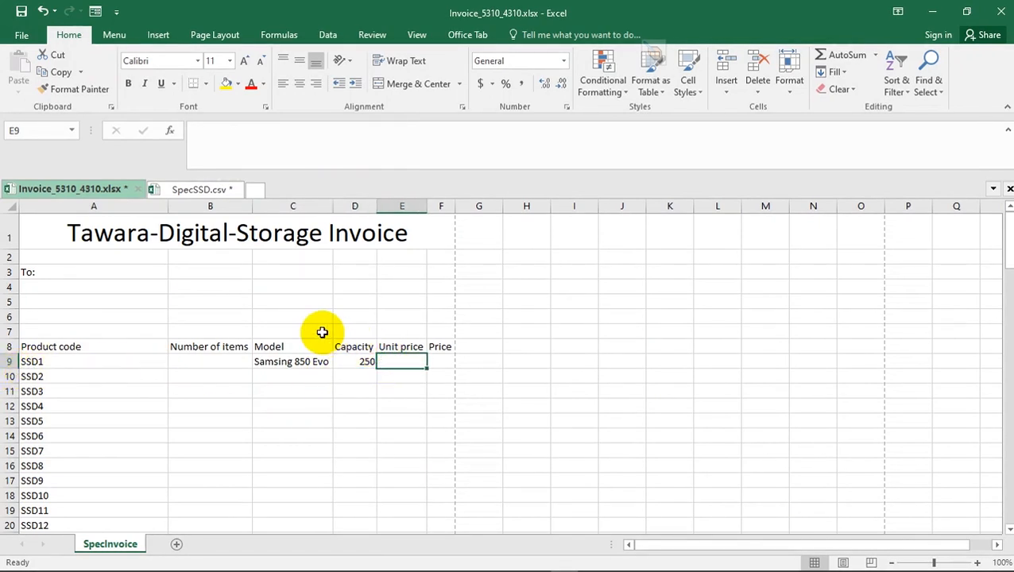
{"action": "type", "text": "="}
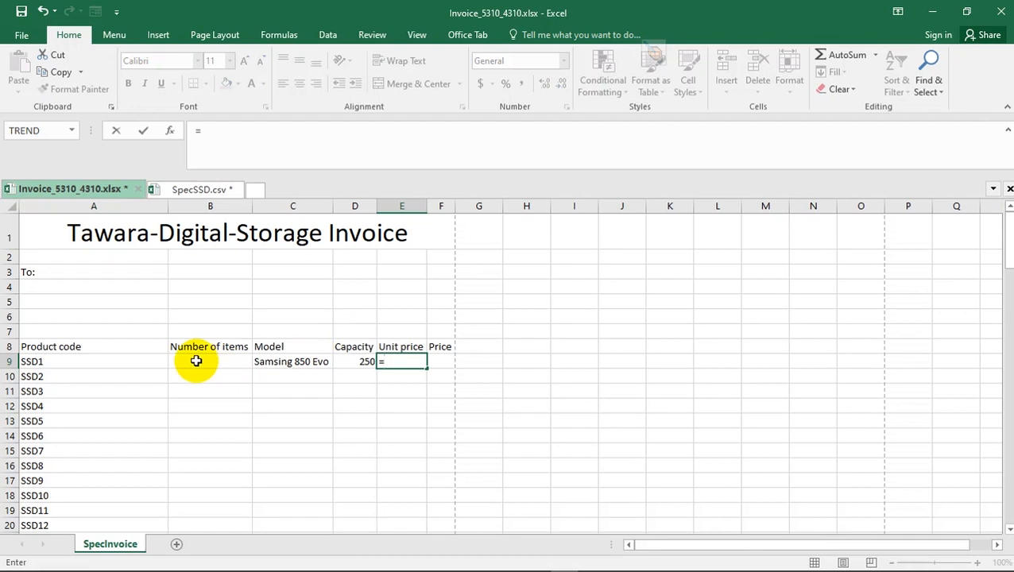
{"action": "type", "text": "VL"}
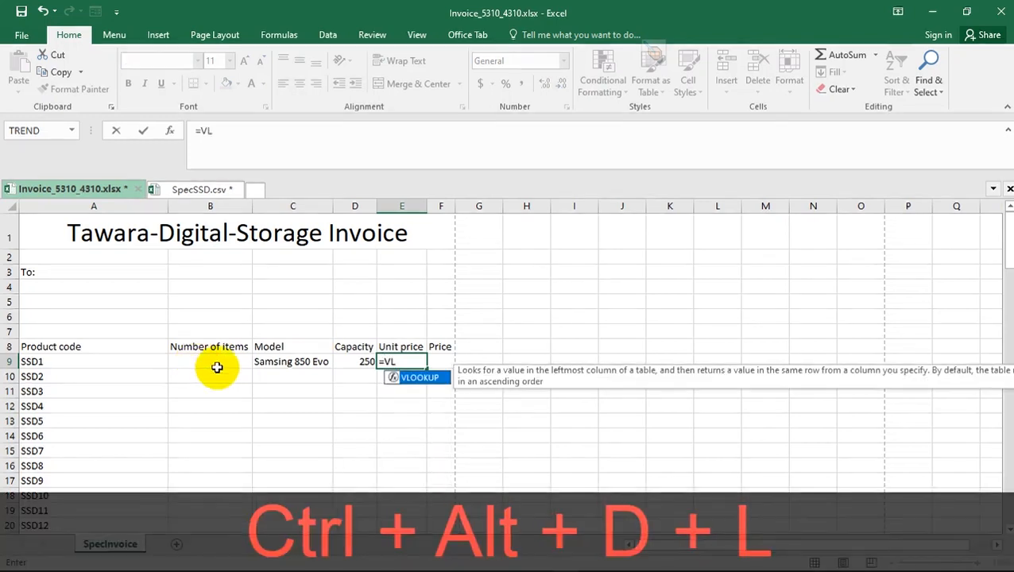
{"action": "double_click", "coordinate": [421, 377]}
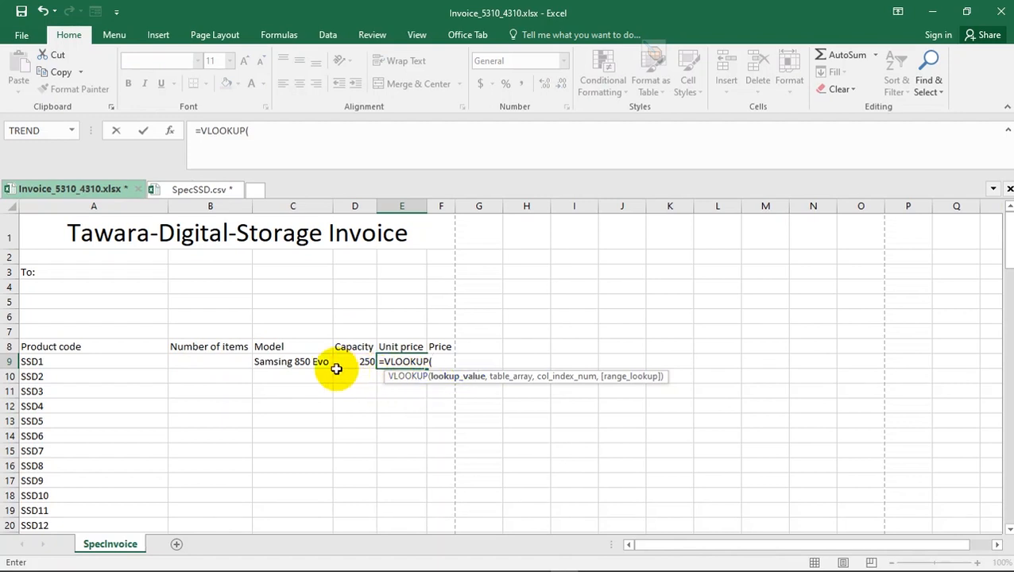
{"action": "left_click", "coordinate": [37, 362]}
{"action": "type", "text": ","}
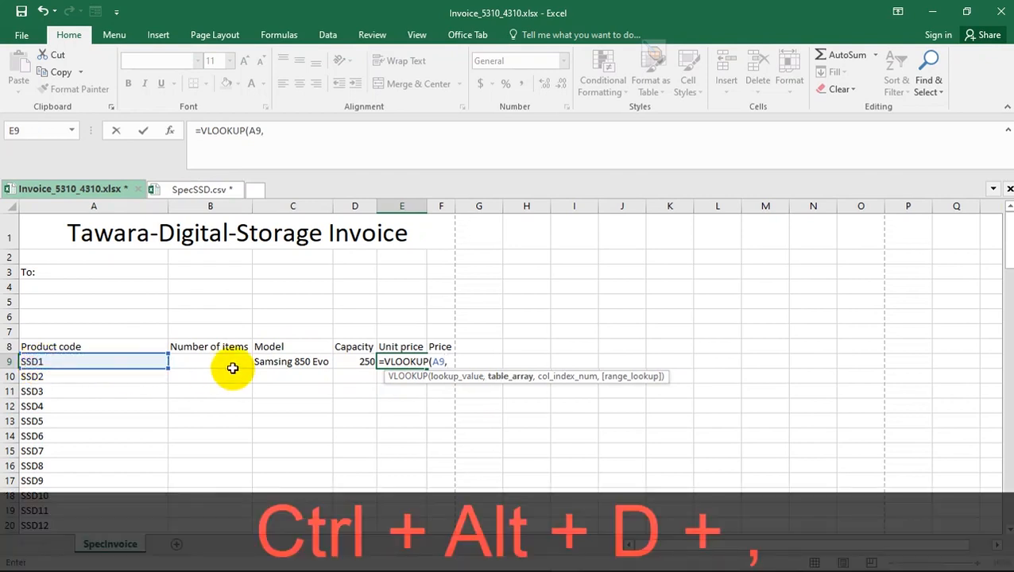
- Set the E9 VLOOKUP's table array to the absolute range $A$2:$D$106 in SpecSSD.csv
{"action": "left_click", "coordinate": [215, 194]}
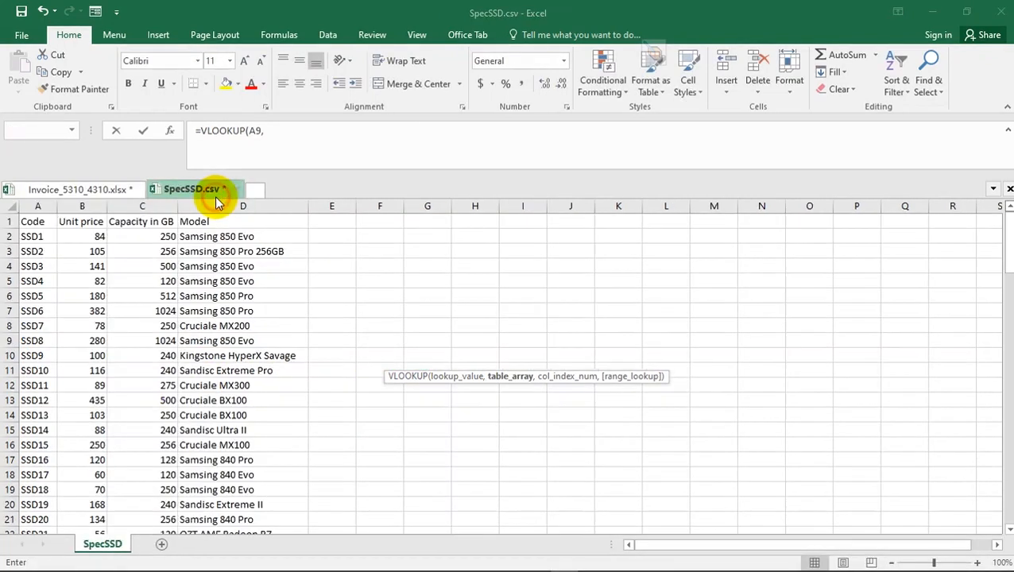
{"action": "left_click_drag", "start_coordinate": [28, 236], "coordinate": [220, 236]}
{"action": "key", "text": "ctrl+shift+Down"}
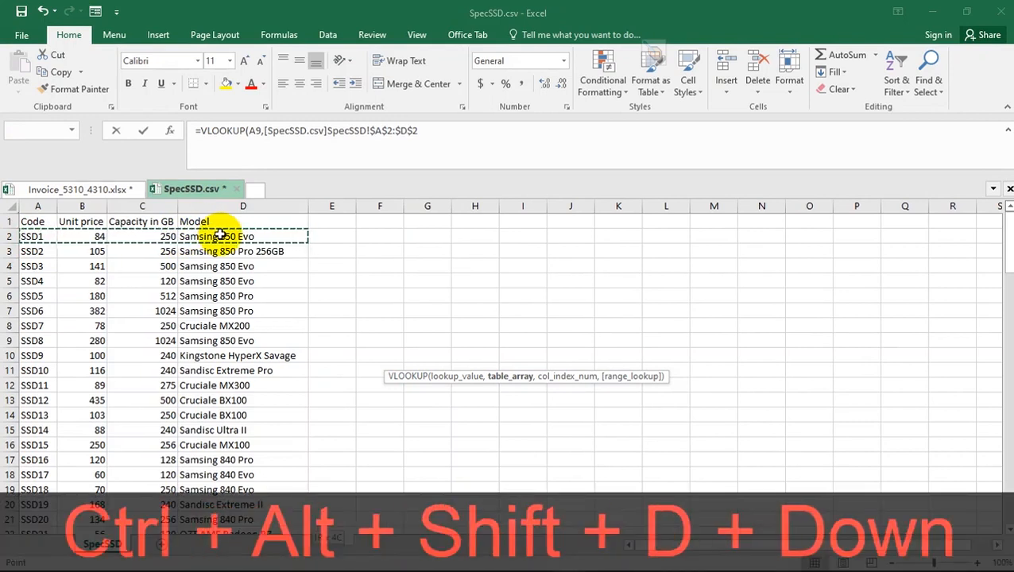
{"action": "type", "text": ","}
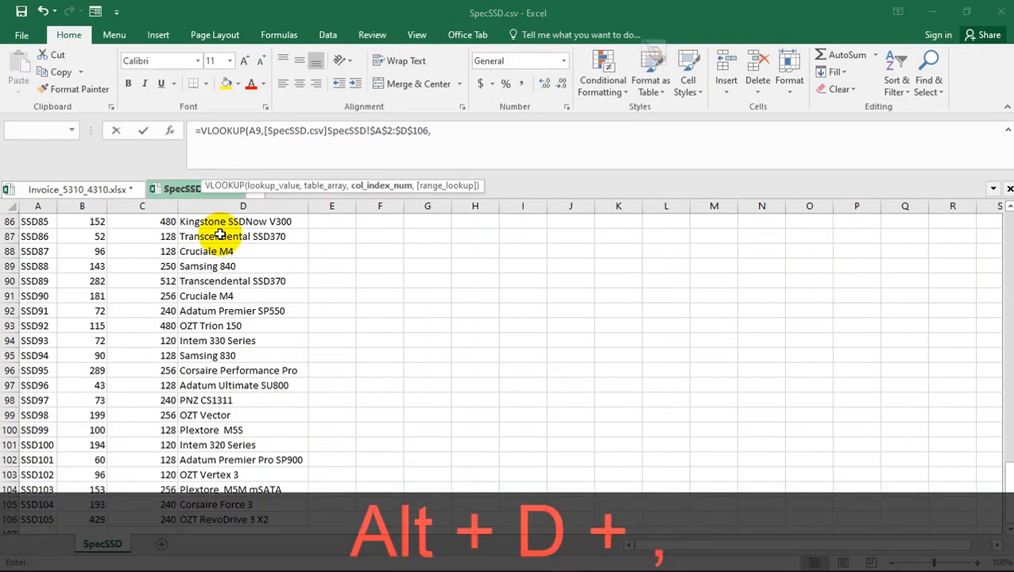
- Count the SpecSSD.csv header columns from Code to Unit price with temporary number markers to determine the unit price column index
{"action": "left_click", "coordinate": [1009, 207]}
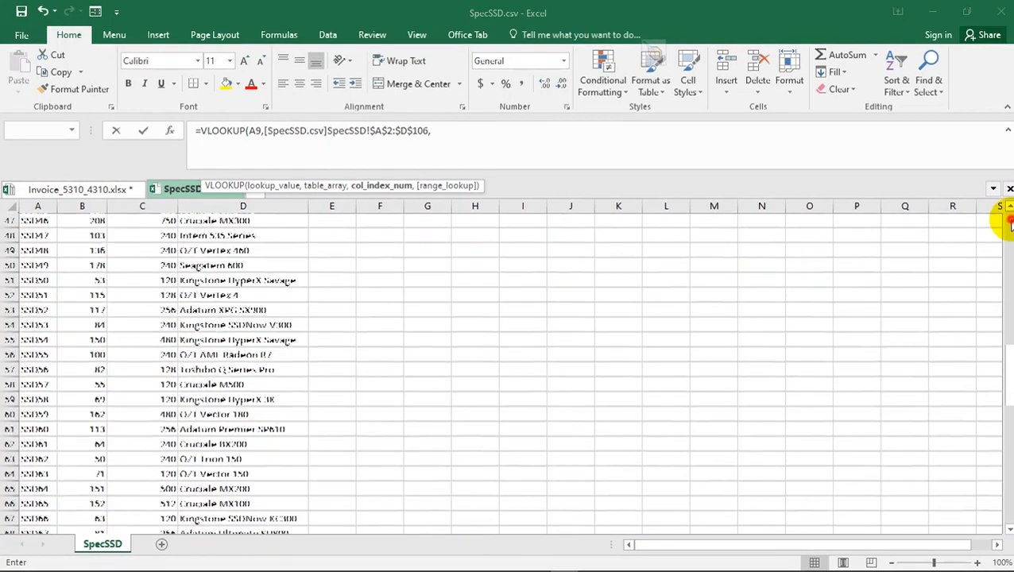
{"action": "left_click", "coordinate": [1009, 207]}
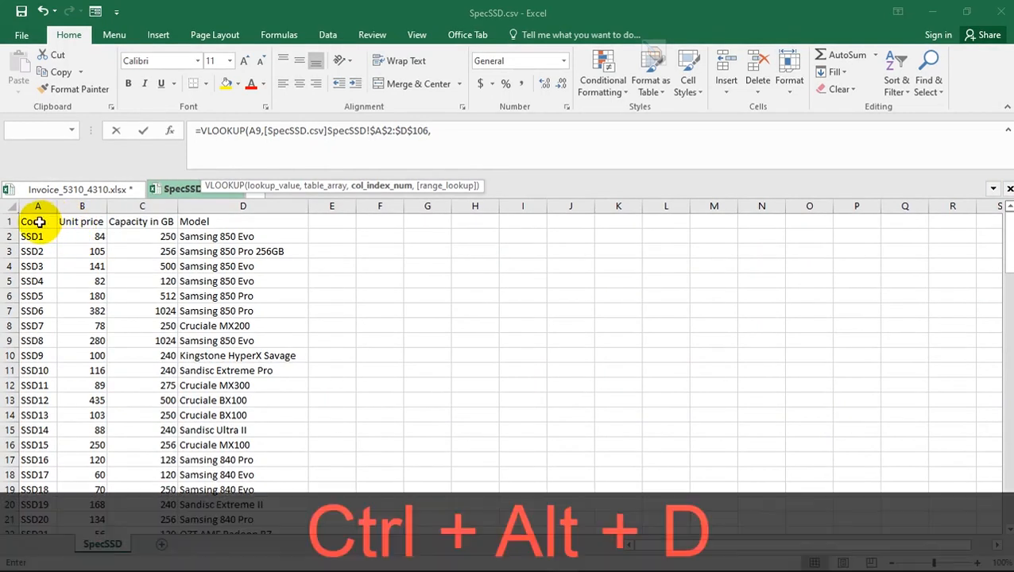
{"action": "key", "text": "ctrl+alt+d"}
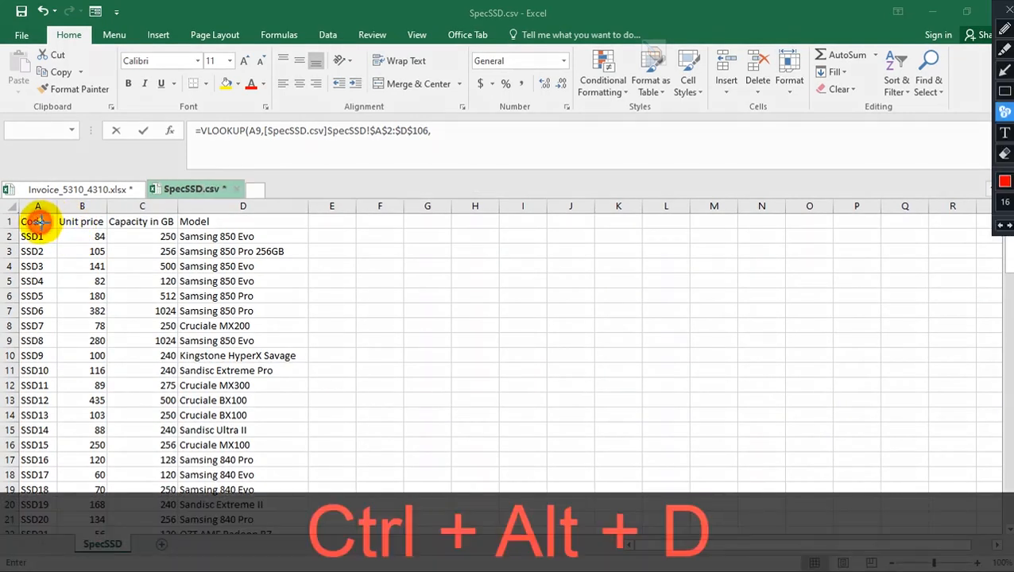
{"action": "left_click", "coordinate": [83, 222]}
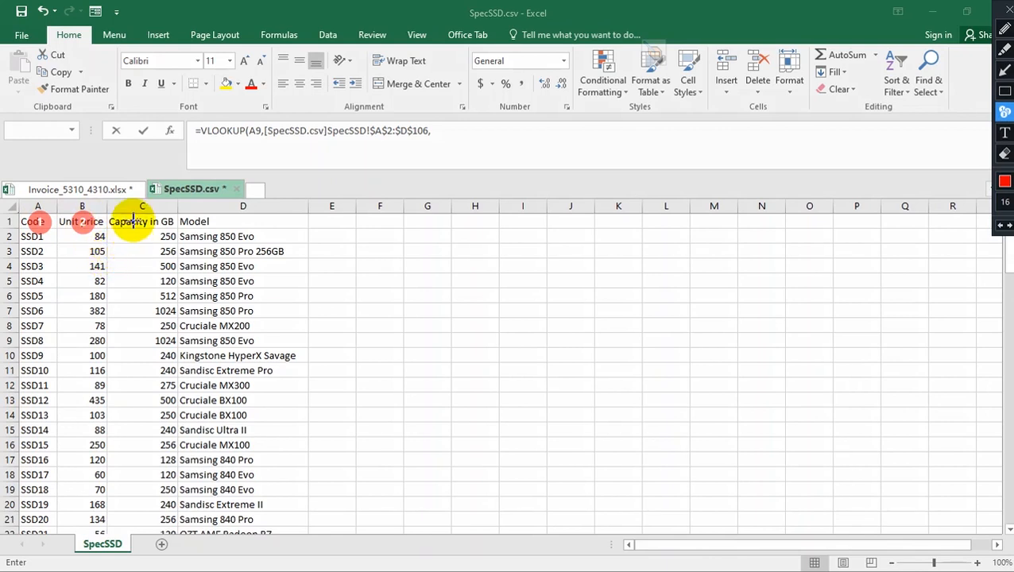
{"action": "key", "text": "ctrl+alt+d"}
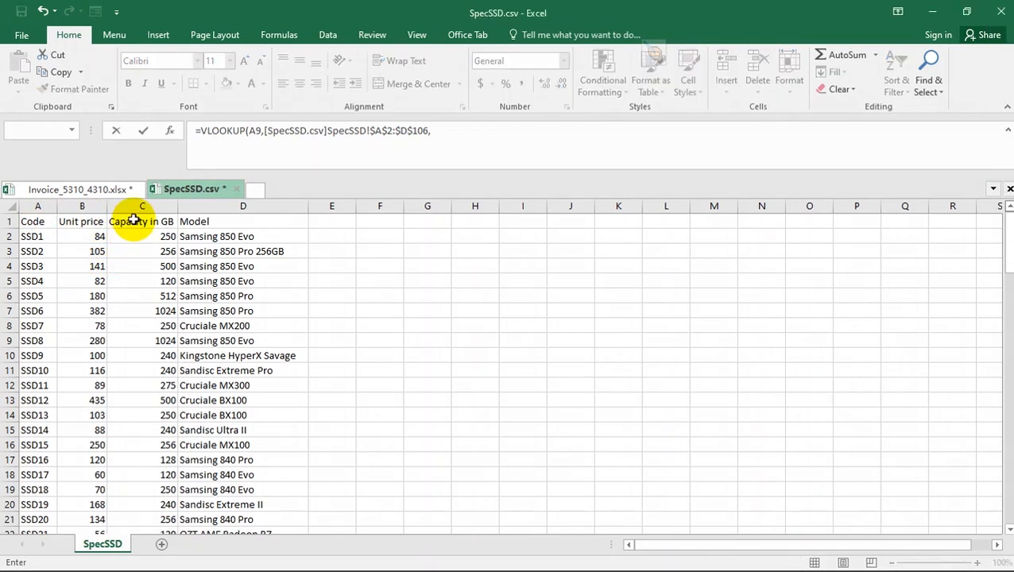
- Complete the E9 VLOOKUP with column index 2 and range lookup 0
{"action": "left_click", "coordinate": [449, 130]}
{"action": "type", "text": "2"}
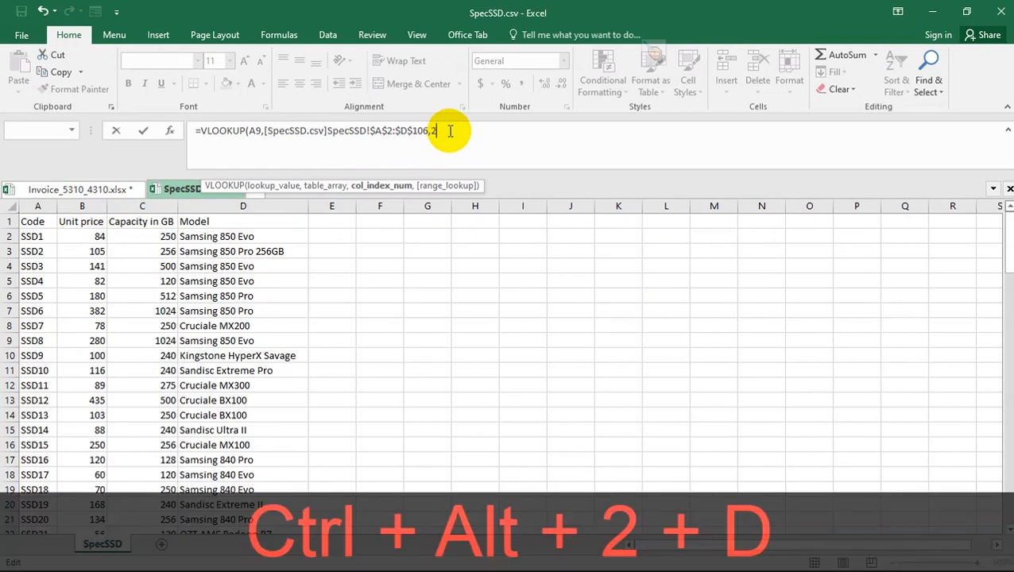
{"action": "type", "text": ",0"}
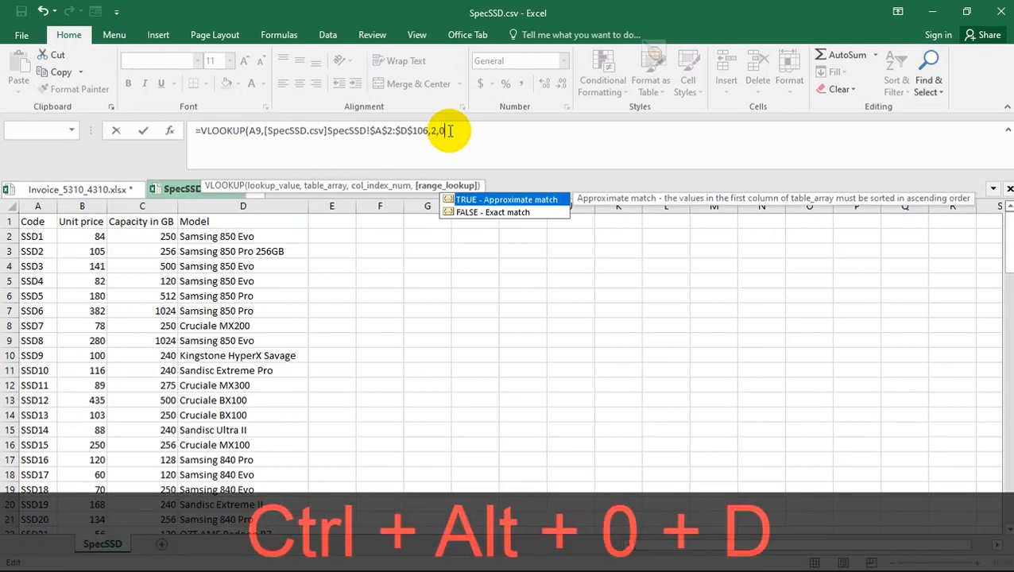
{"action": "left_click", "coordinate": [449, 130]}
{"action": "type", "text": ")"}
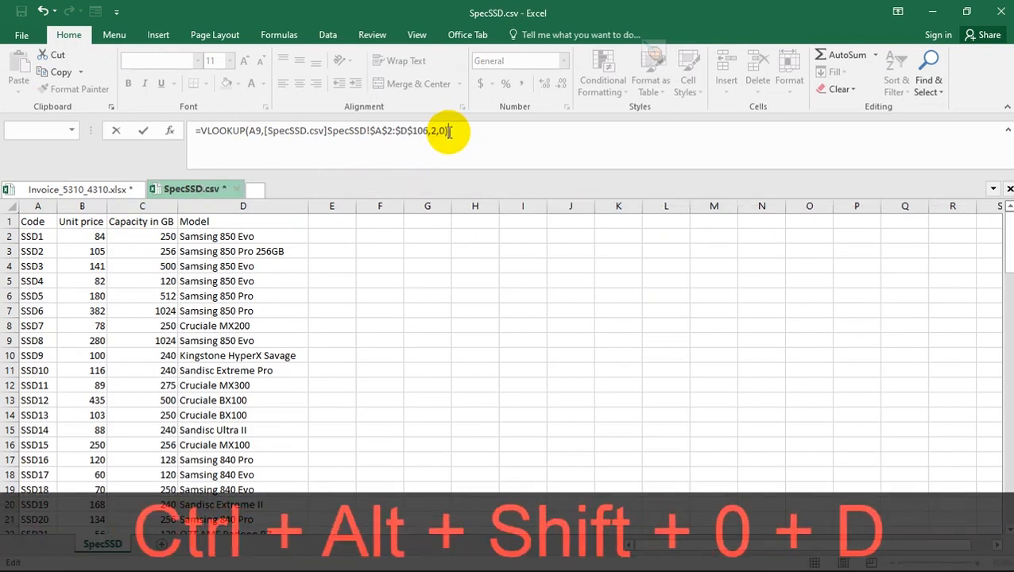
{"action": "key", "text": "Return"}
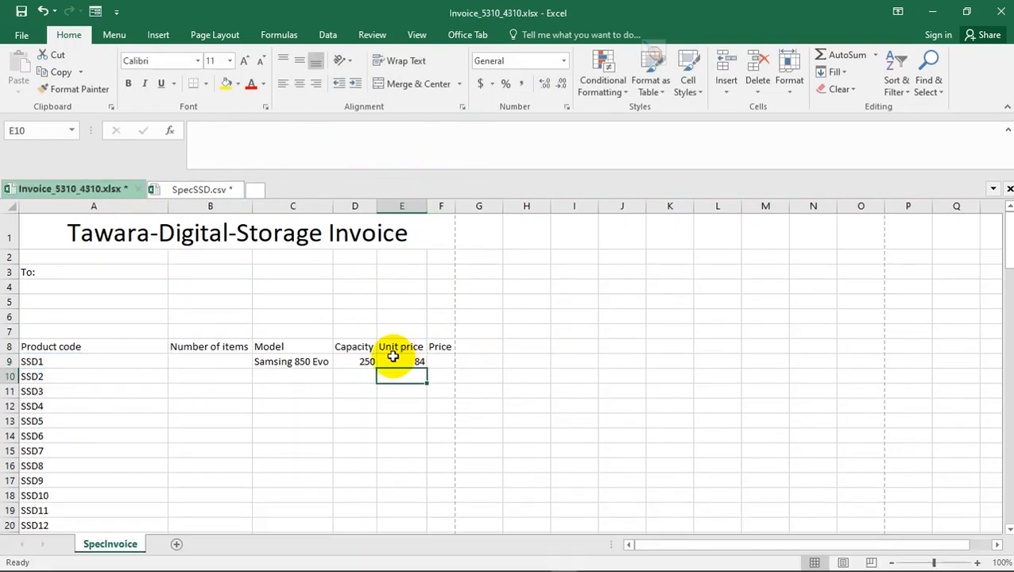
- Switch to the specimen paper PDF in Acrobat Reader, read question 10's requirement about empty product codes, and return to the Excel invoice
{"action": "key", "text": "alt+Tab"}
{"action": "key", "text": "Tab"}
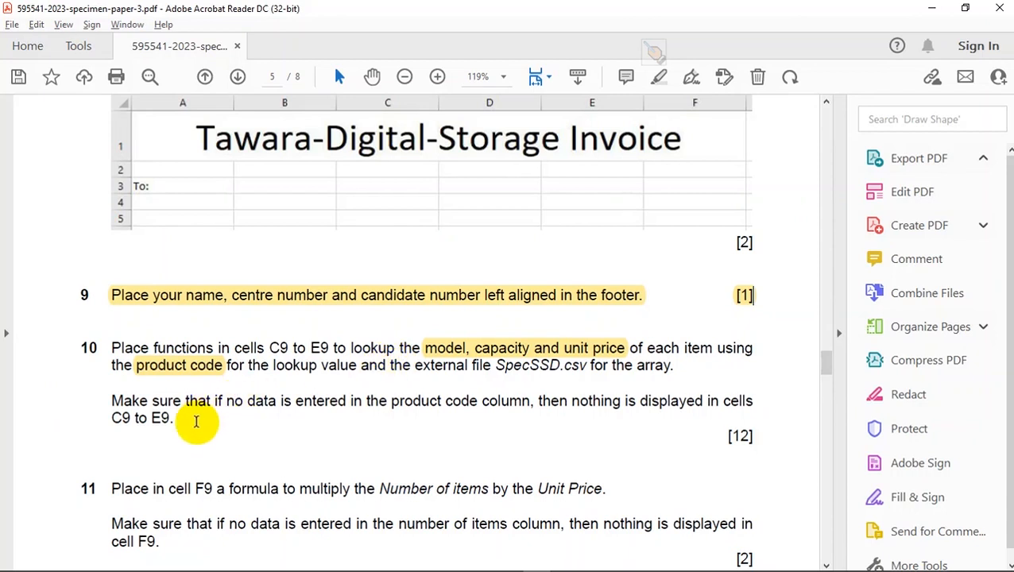
{"action": "left_click_drag", "start_coordinate": [184, 422], "coordinate": [135, 417]}
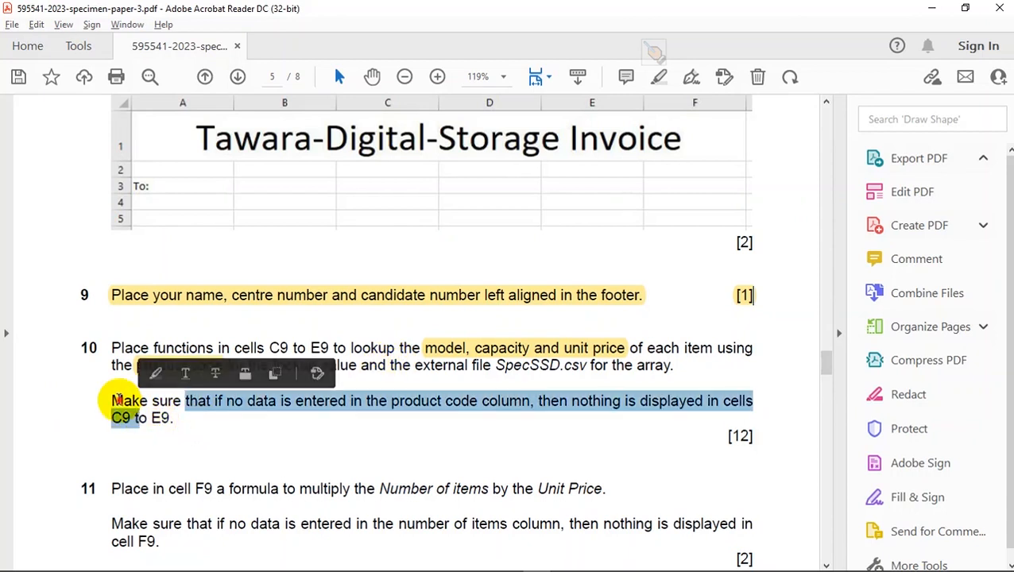
{"action": "left_click", "coordinate": [113, 400]}
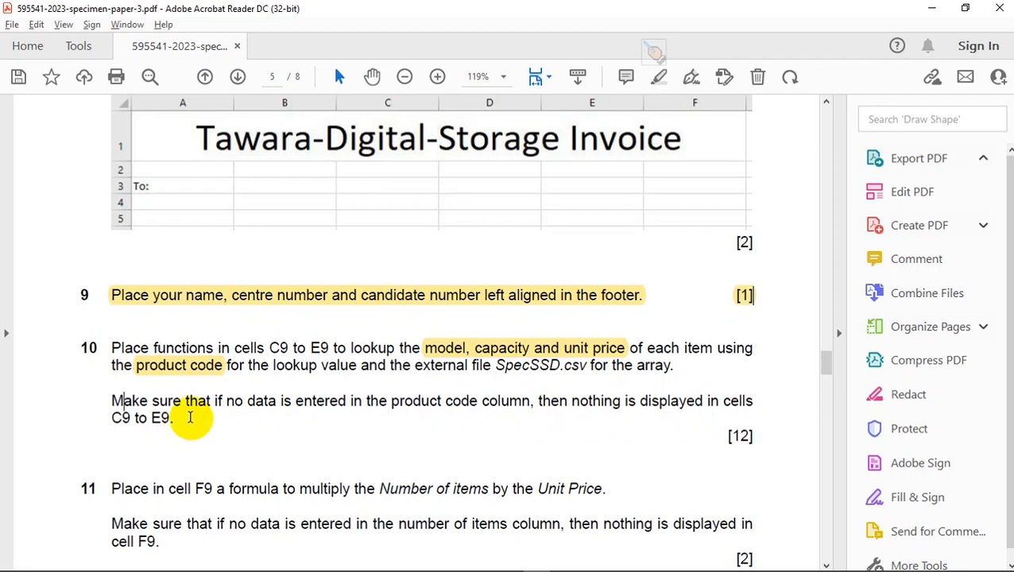
{"action": "left_click_drag", "start_coordinate": [185, 401], "coordinate": [151, 419]}
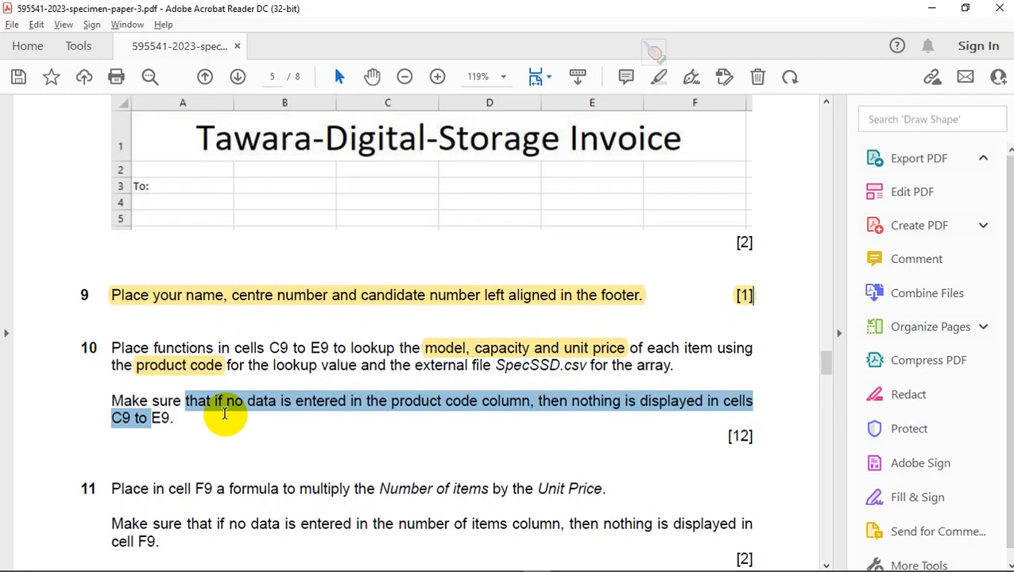
{"action": "key", "text": "ctrl+alt+d"}
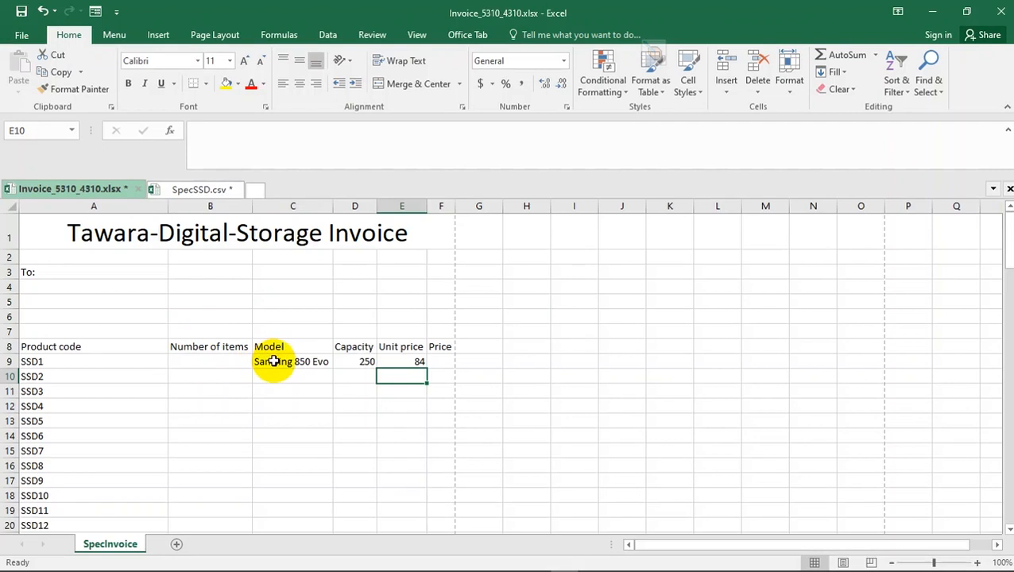
- Insert an IF function before the VLOOKUP in Model cell C9, with the logical test A9=""
{"action": "left_click", "coordinate": [273, 361]}
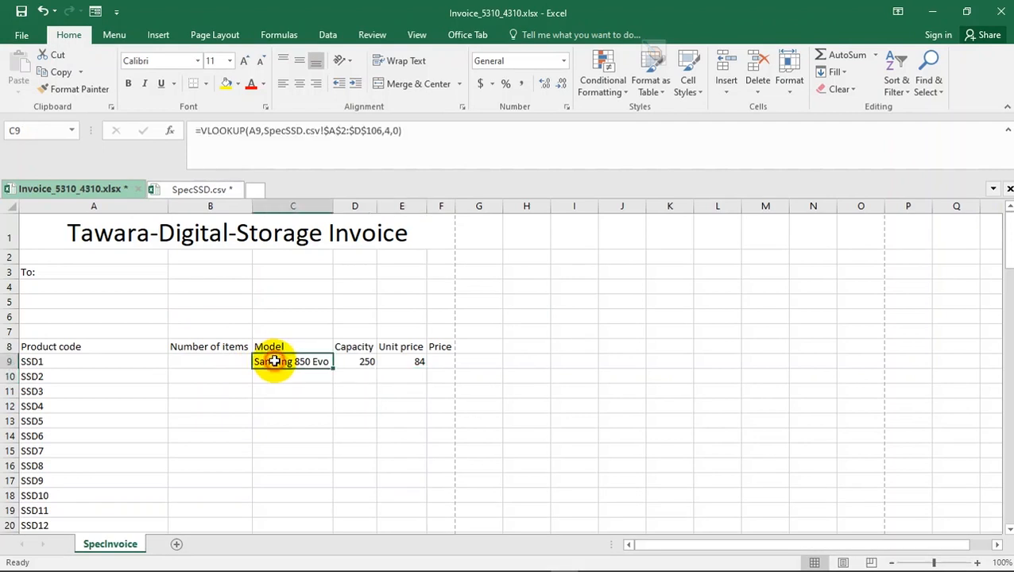
{"action": "left_click", "coordinate": [202, 130]}
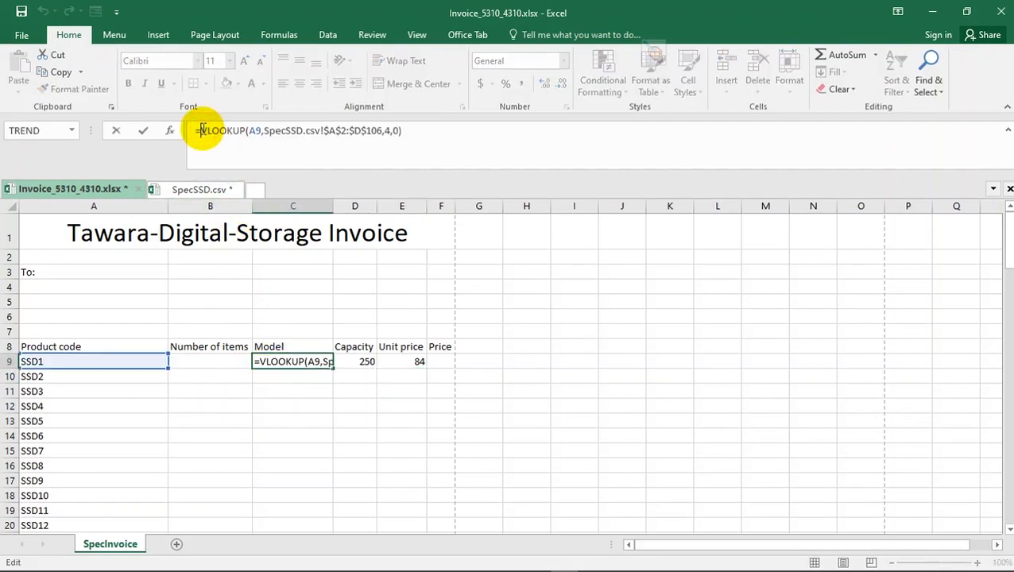
{"action": "type", "text": "IF"}
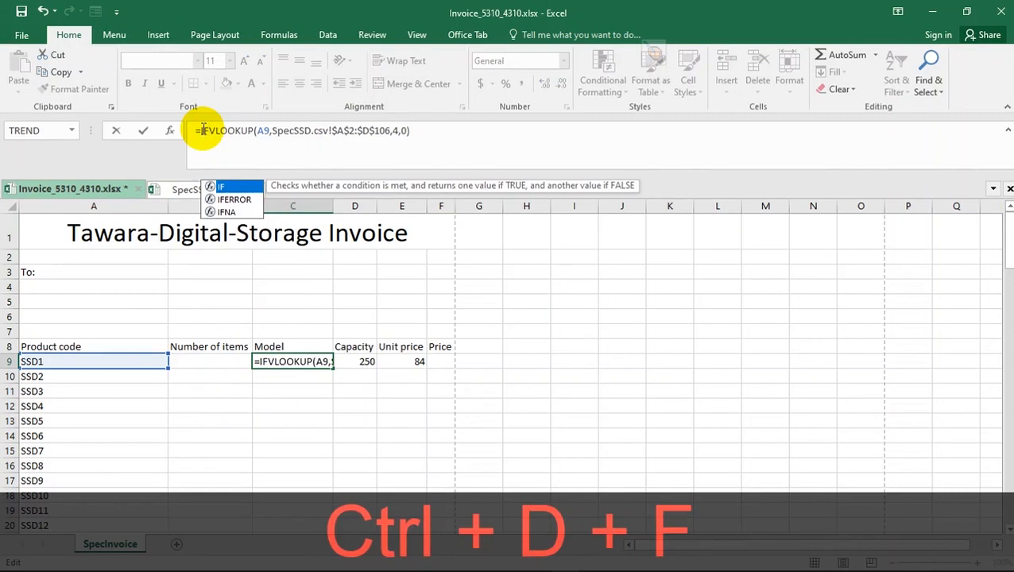
{"action": "key", "text": "ctrl+shift+d"}
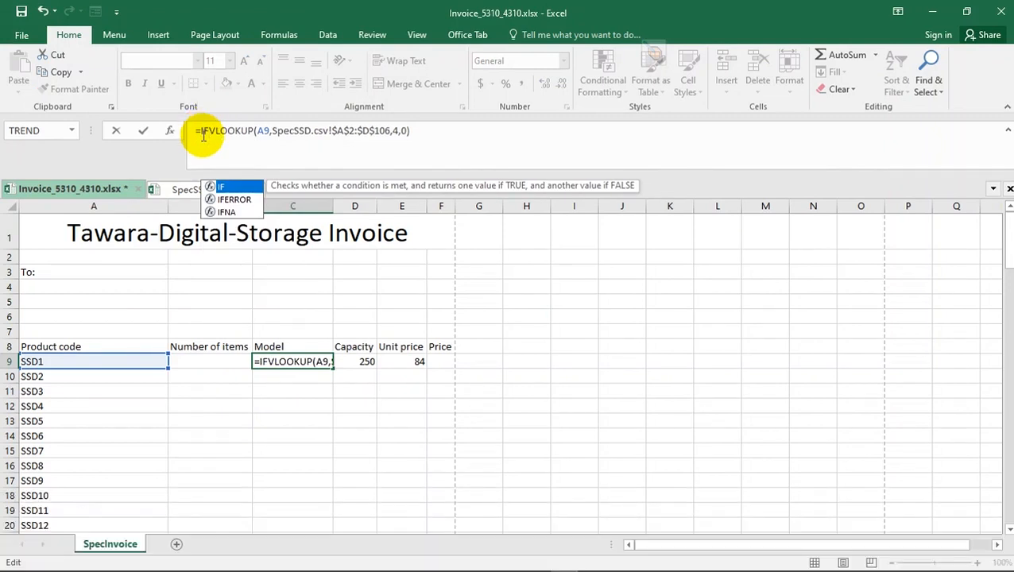
{"action": "double_click", "coordinate": [226, 187]}
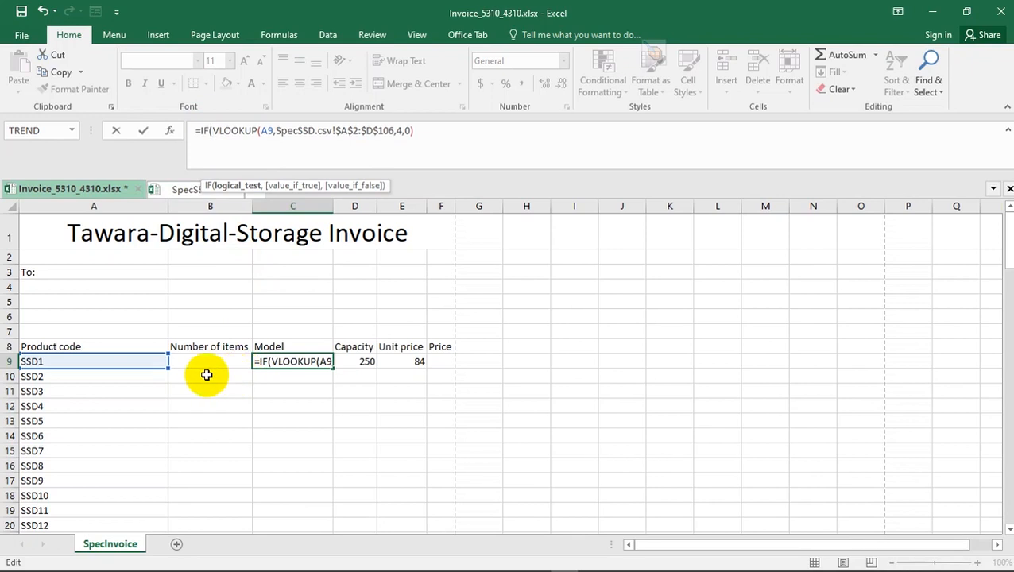
{"action": "left_click", "coordinate": [132, 361]}
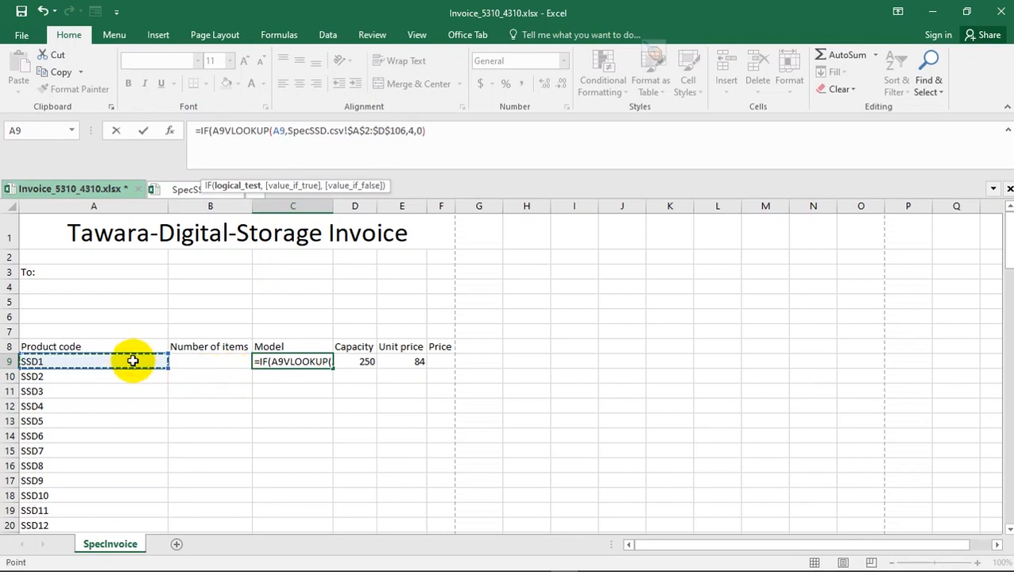
{"action": "type", "text": "="}
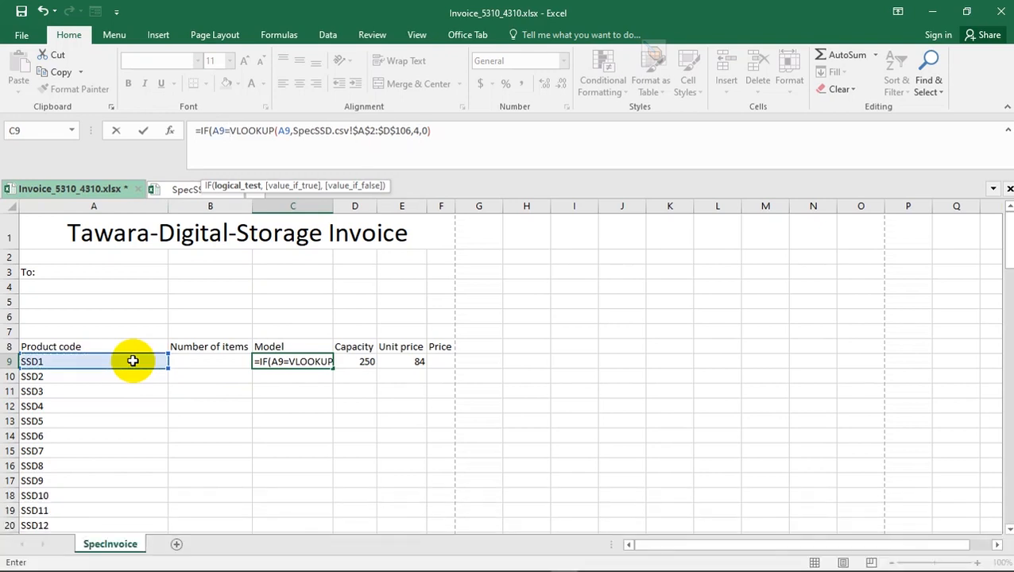
{"action": "type", "text": "\"\""}
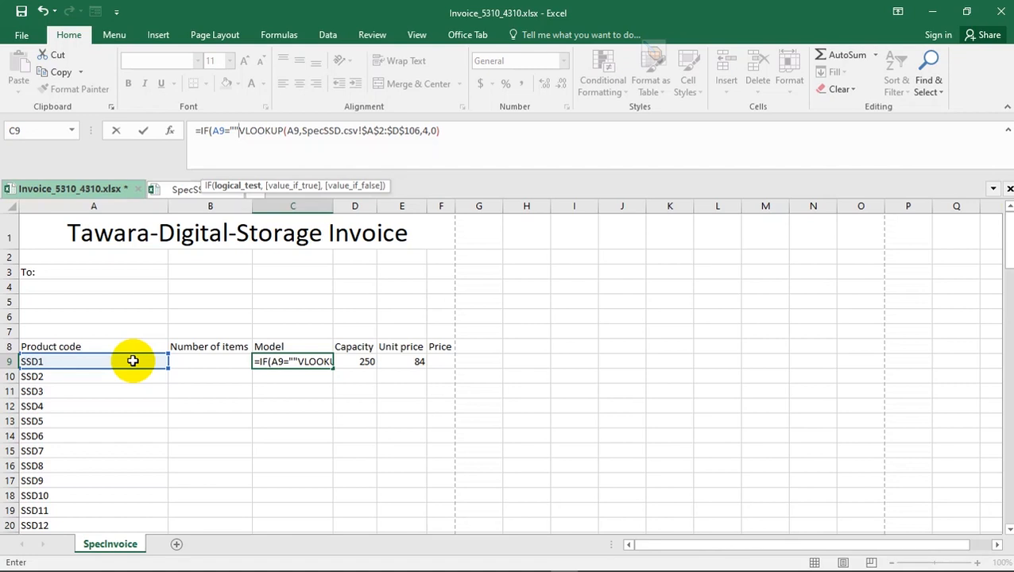
{"action": "type", "text": ","}
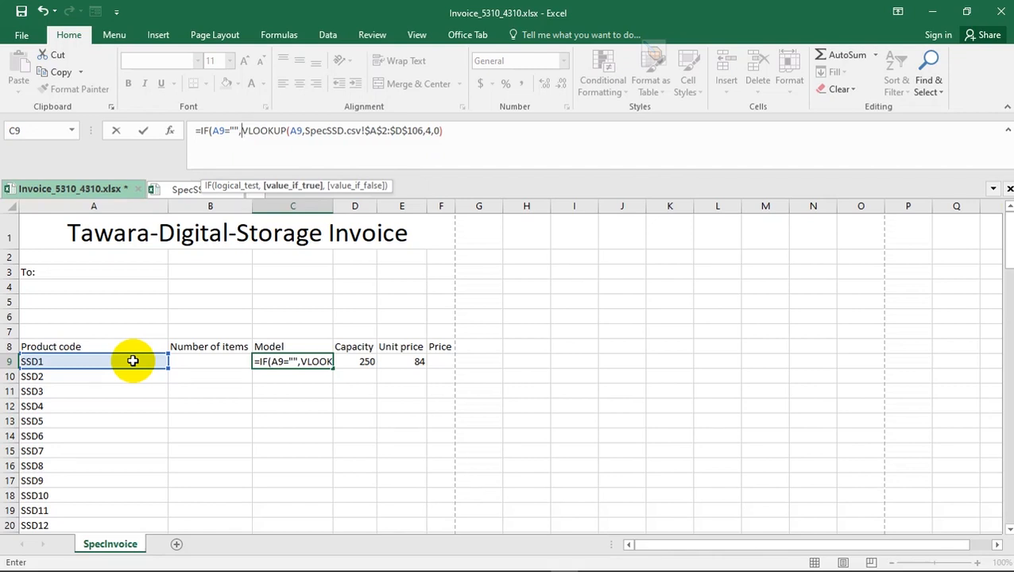
- Complete C9's IF function with "" as the value if true and the existing VLOOKUP as the value if false
{"action": "type", "text": "\"\""}
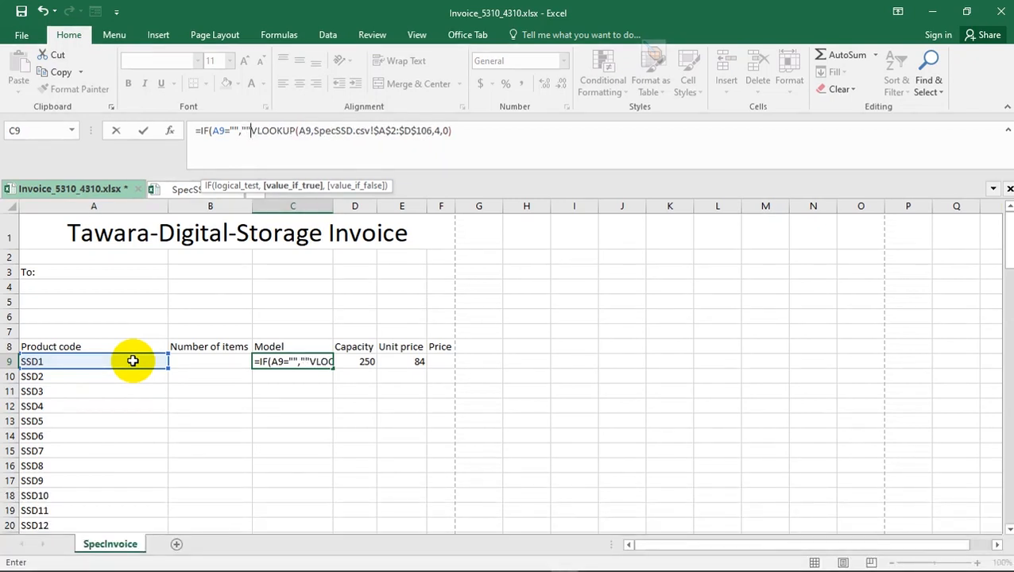
{"action": "type", "text": ","}
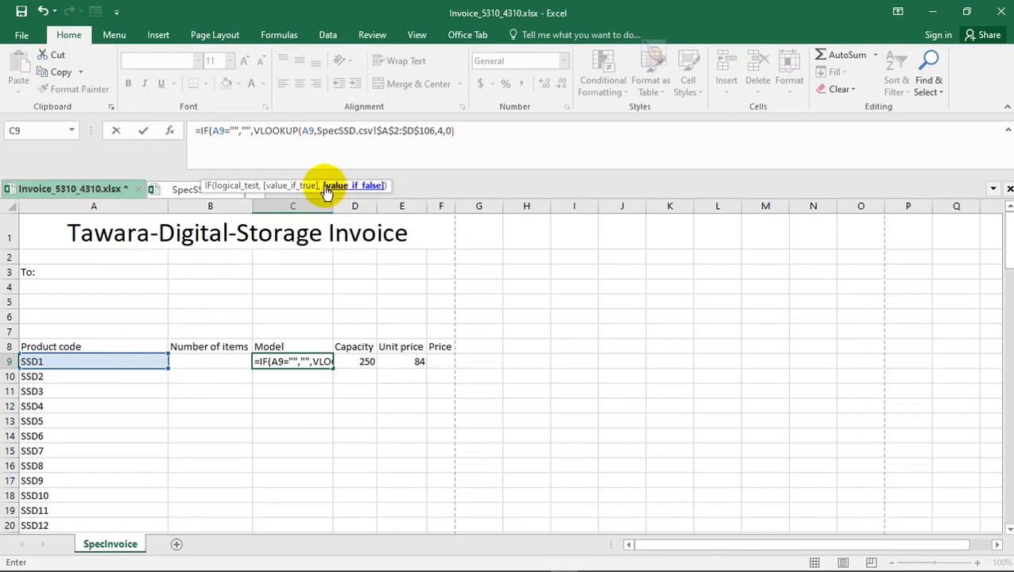
{"action": "left_click", "coordinate": [252, 130]}
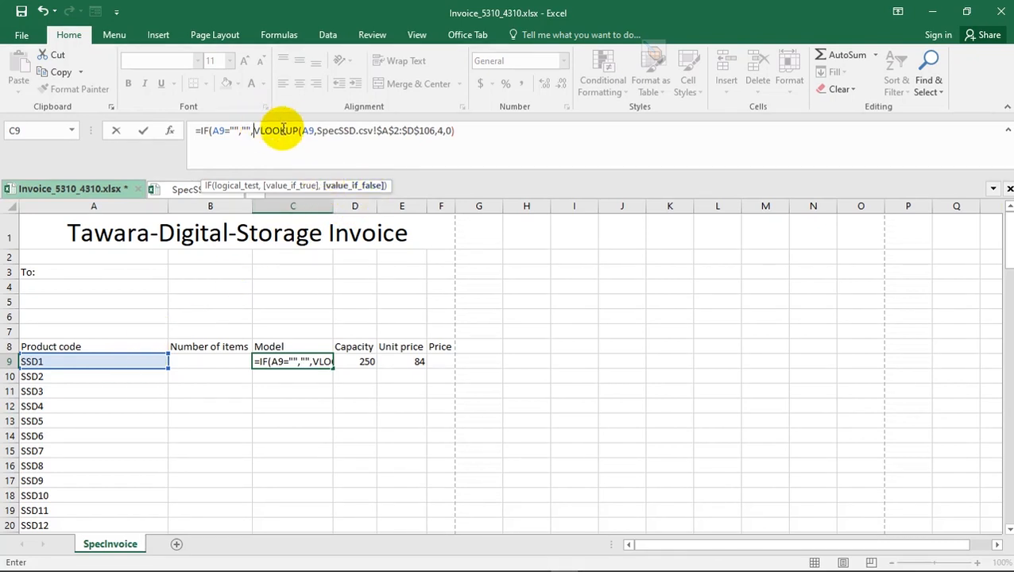
{"action": "left_click", "coordinate": [480, 132]}
{"action": "type", "text": ")"}
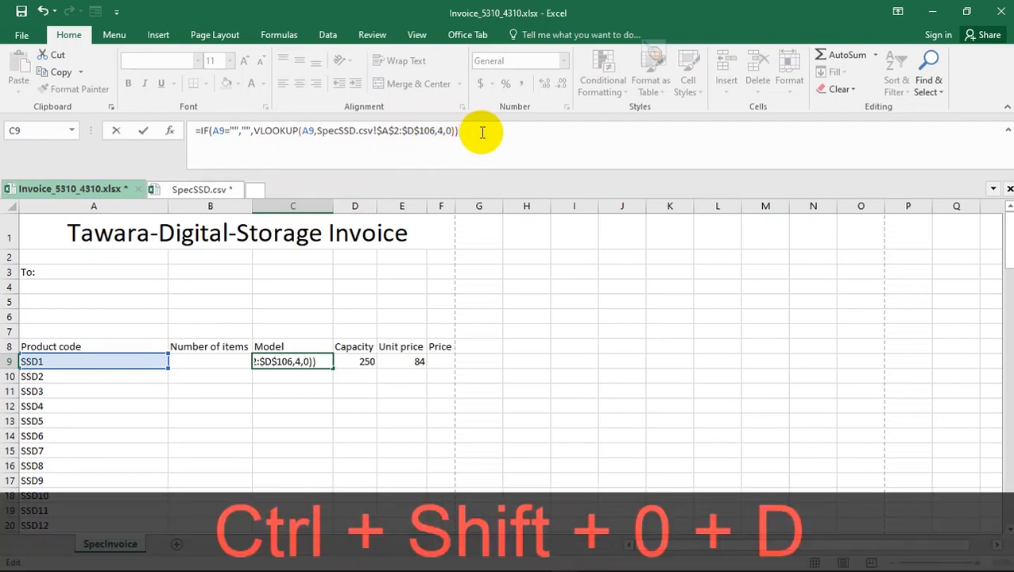
{"action": "key", "text": "Return"}
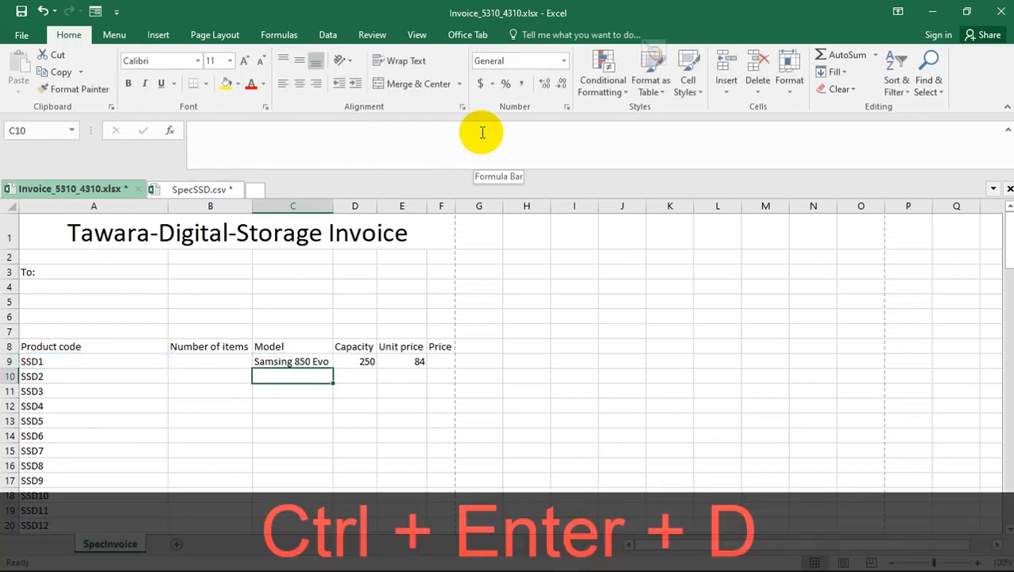
- Clear the product code in A9 to test the new Model formula, and compare C9 with the plain VLOOKUPs in D9 and E9
{"action": "left_click", "coordinate": [285, 362]}
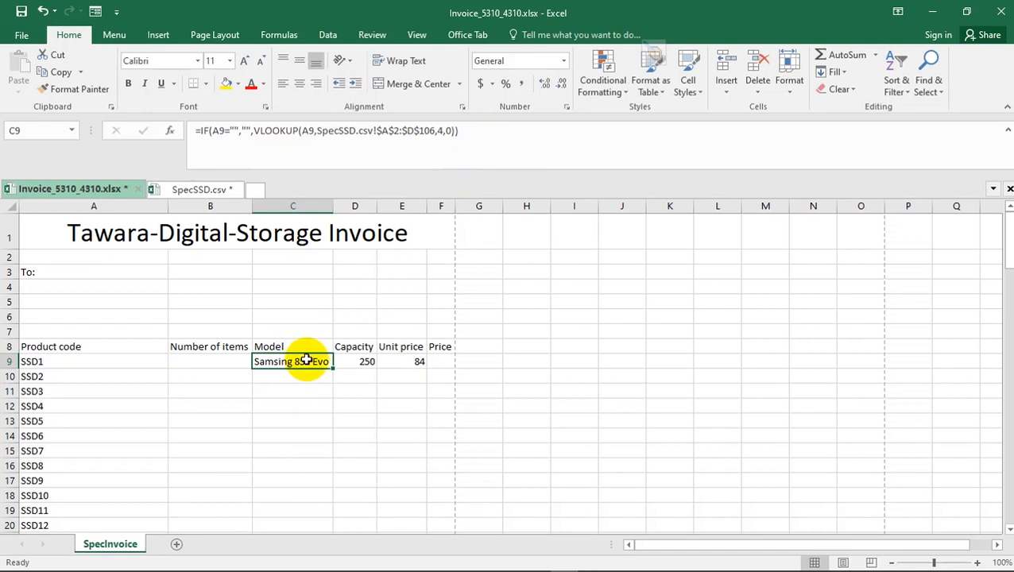
{"action": "left_click", "coordinate": [126, 364]}
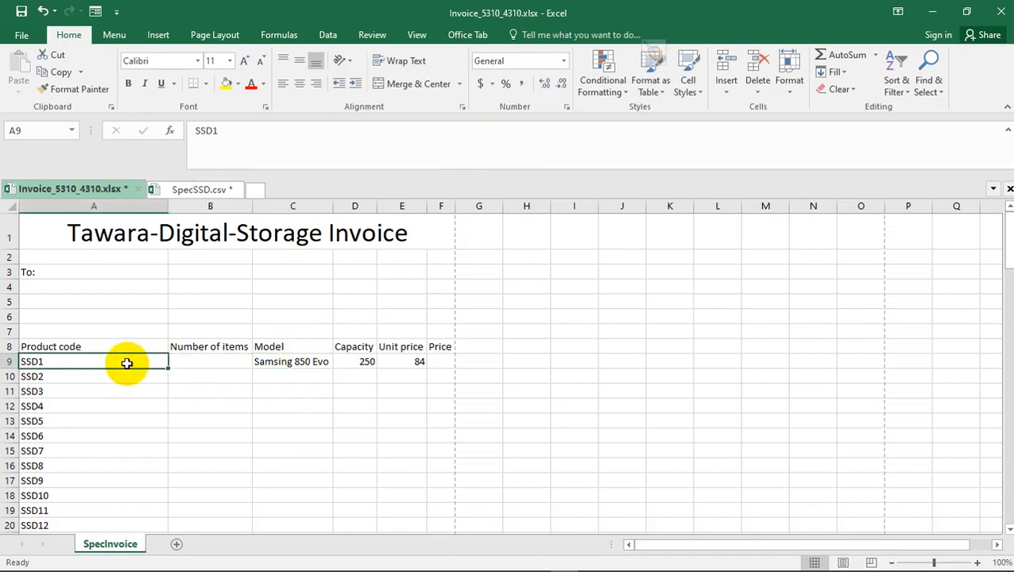
{"action": "key", "text": "Delete"}
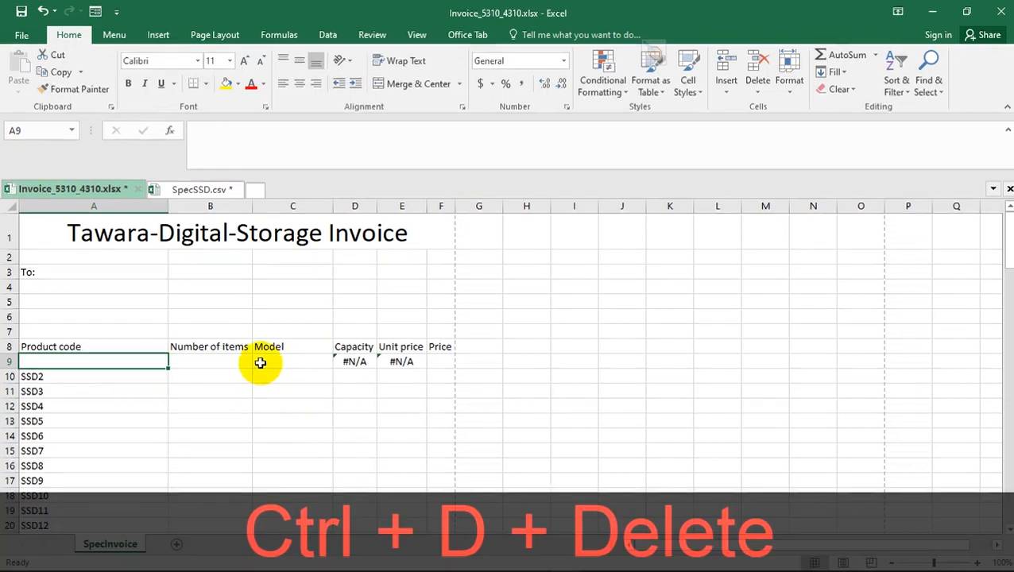
{"action": "left_click", "coordinate": [285, 360]}
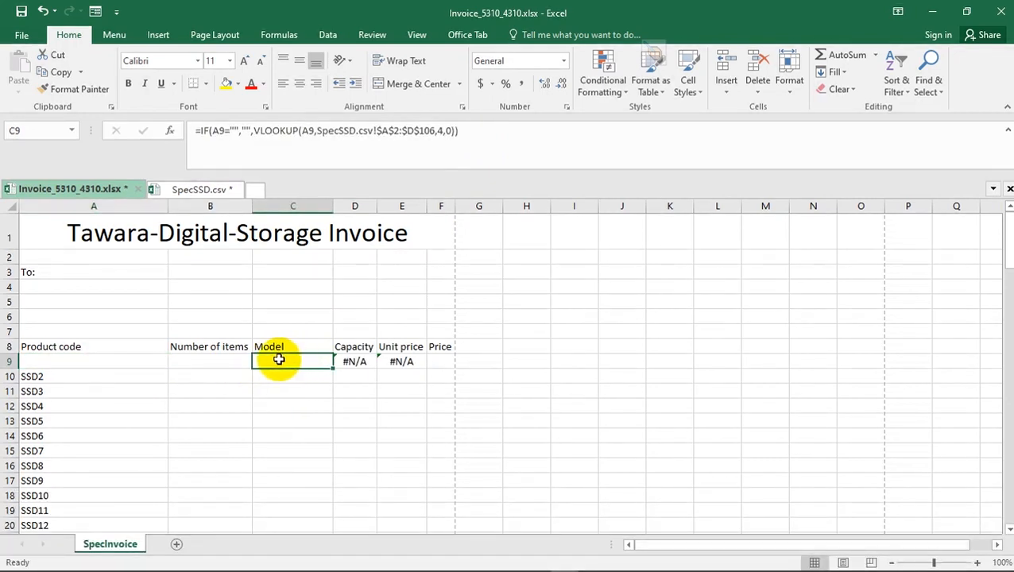
{"action": "left_click", "coordinate": [361, 360]}
{"action": "left_click", "coordinate": [389, 362]}
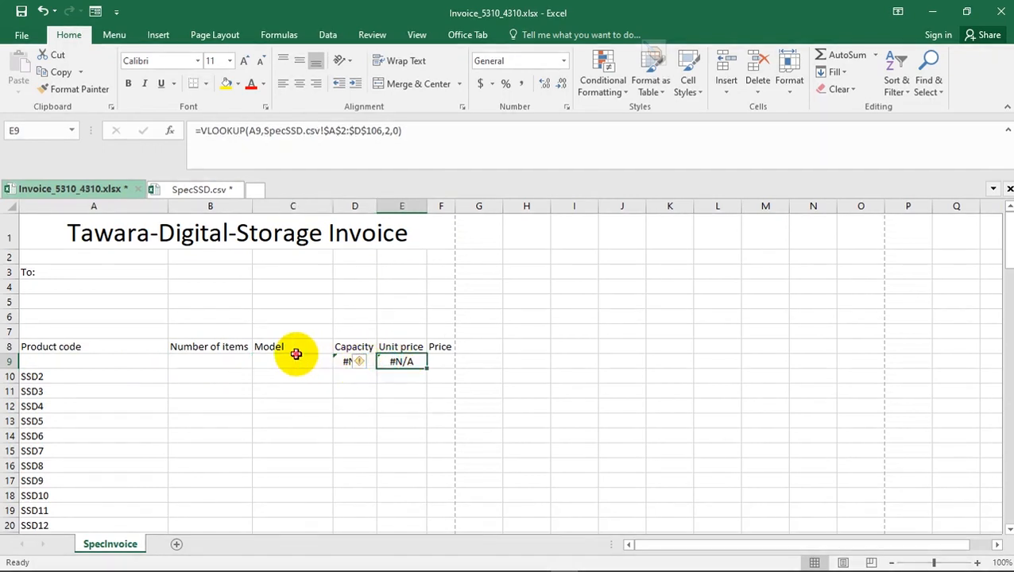
{"action": "left_click", "coordinate": [291, 359]}
- Recheck question 10's empty product code requirement in the Acrobat Reader PDF, then return to the Excel invoice and undo the clearing of A9
{"action": "key", "text": "ctrl+alt+d"}
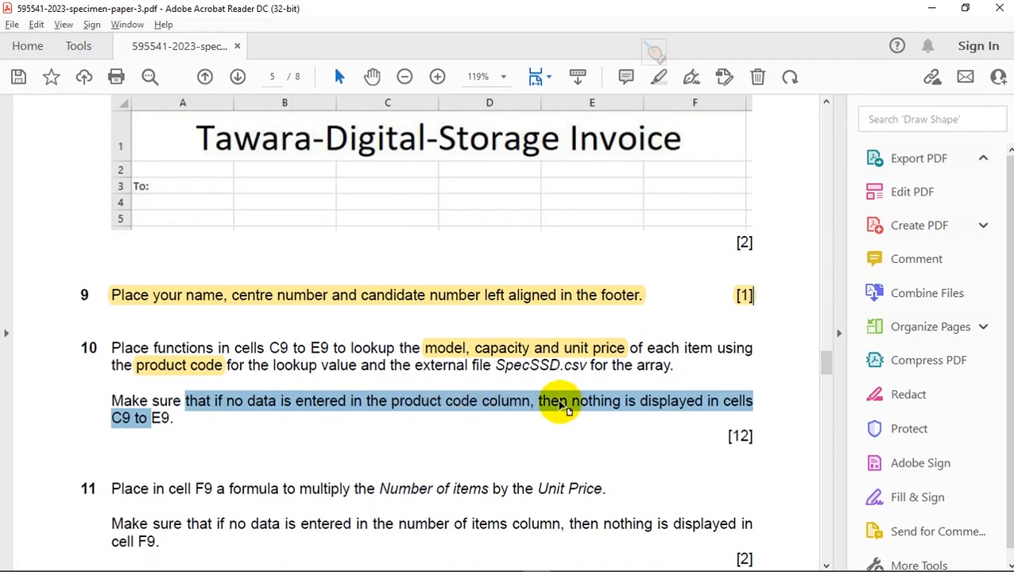
{"action": "key", "text": "ctrl+alt+d"}
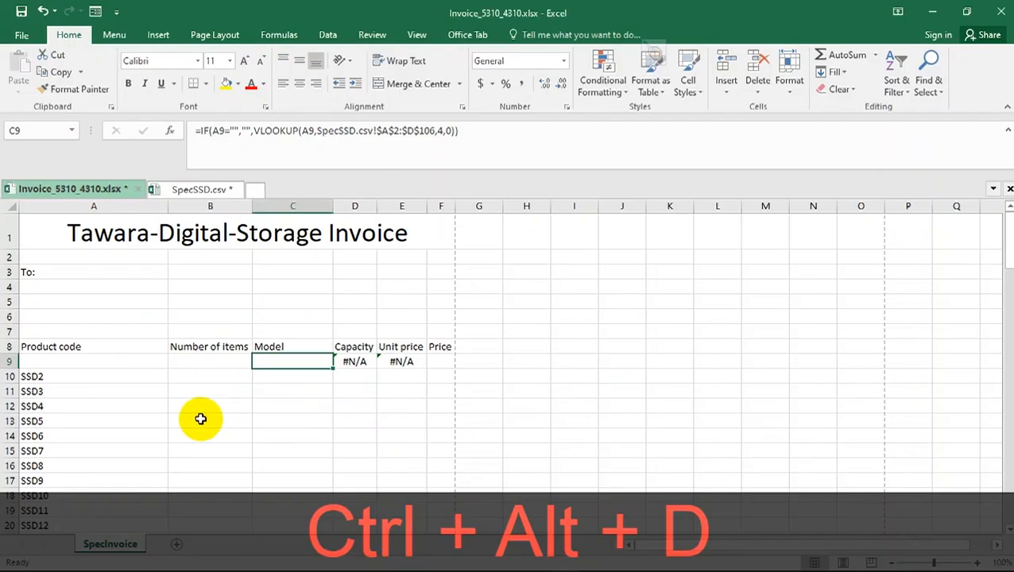
{"action": "left_click", "coordinate": [45, 363]}
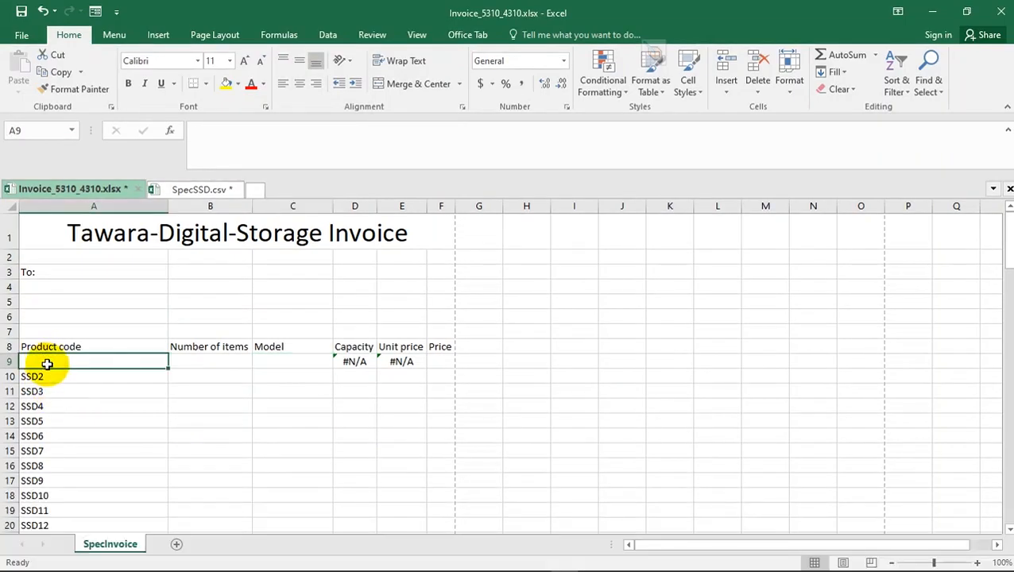
{"action": "key", "text": "ctrl+d+z"}
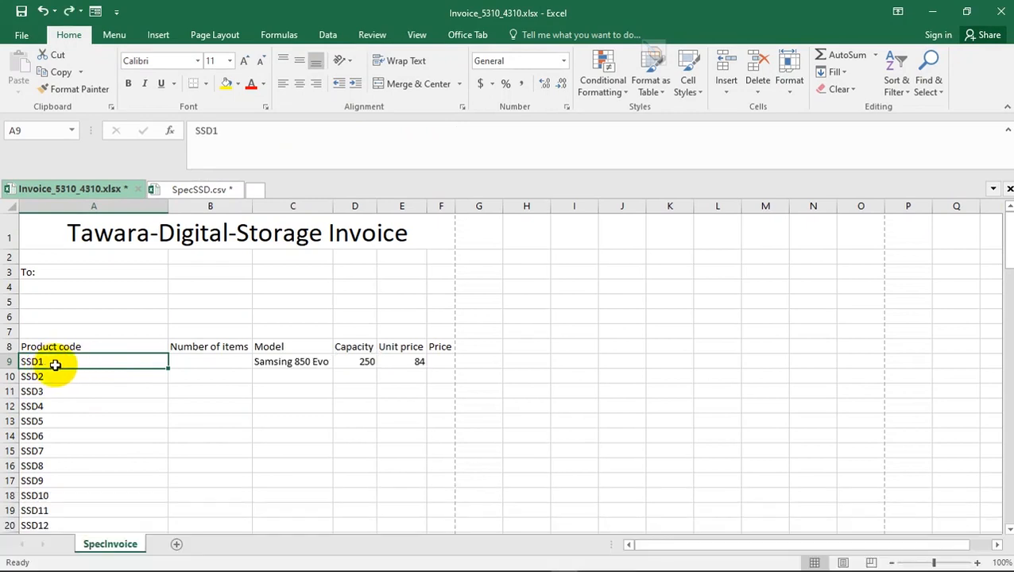
- Clear the A9 product code again to retest Model cell C9, and undo the deletion
{"action": "key", "text": "Delete"}
{"action": "left_click", "coordinate": [273, 360]}
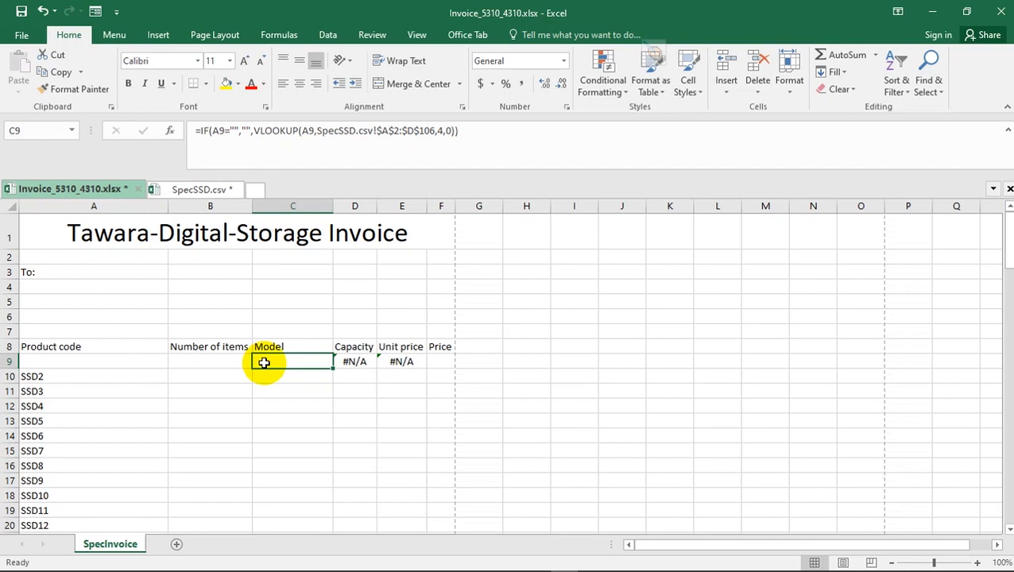
{"action": "key", "text": "ctrl+z"}
{"action": "left_click", "coordinate": [265, 363]}
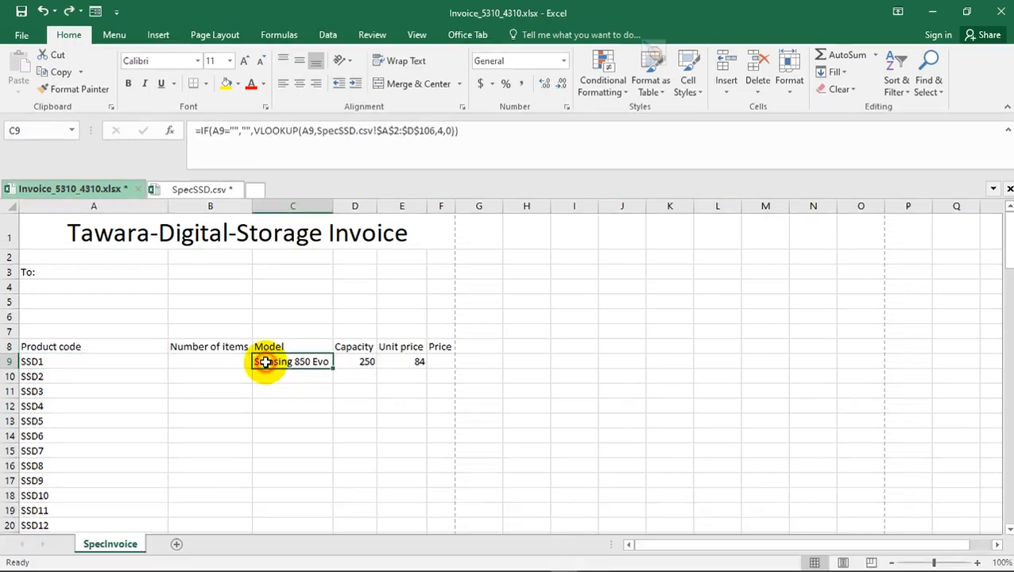
- Insert an IF function before the VLOOKUP in Capacity cell D9, with the logical test A9=""
{"action": "left_click", "coordinate": [364, 359]}
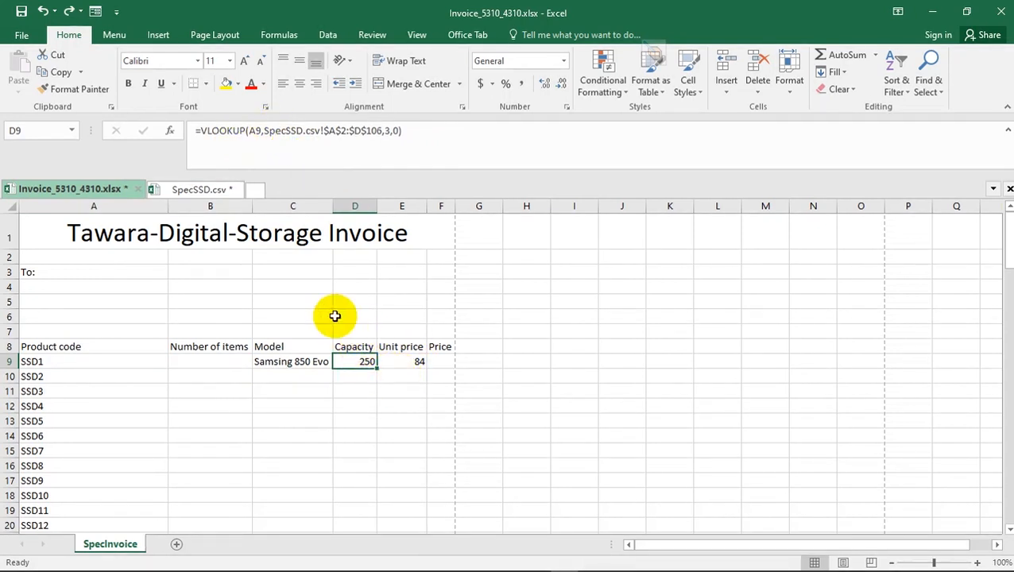
{"action": "left_click", "coordinate": [283, 363]}
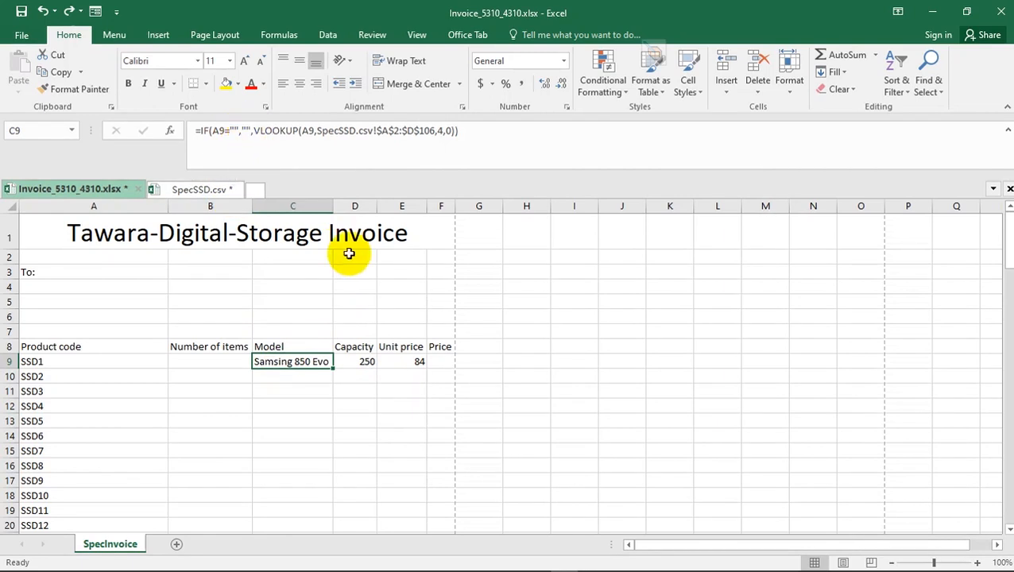
{"action": "left_click", "coordinate": [362, 361]}
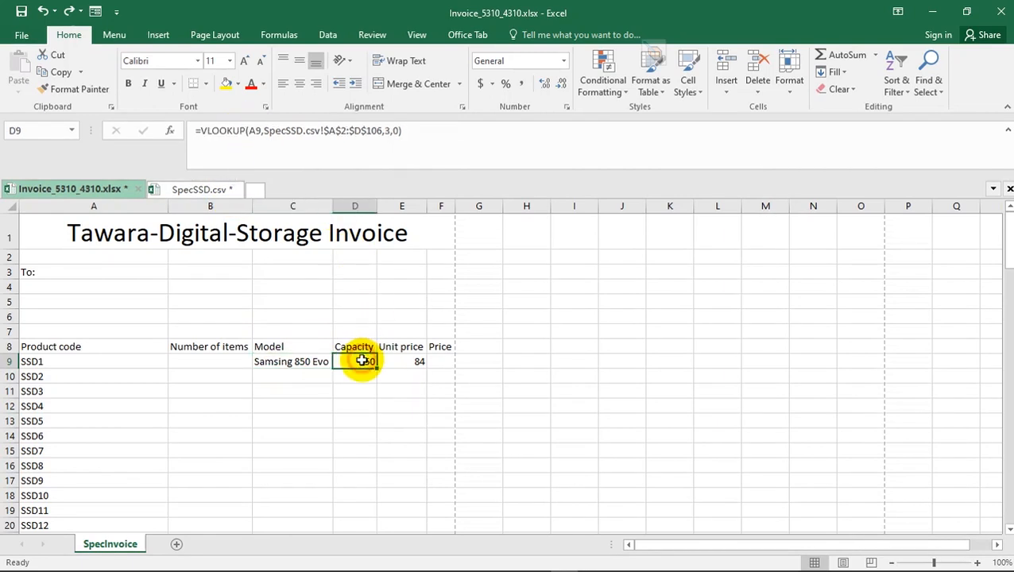
{"action": "left_click", "coordinate": [202, 127]}
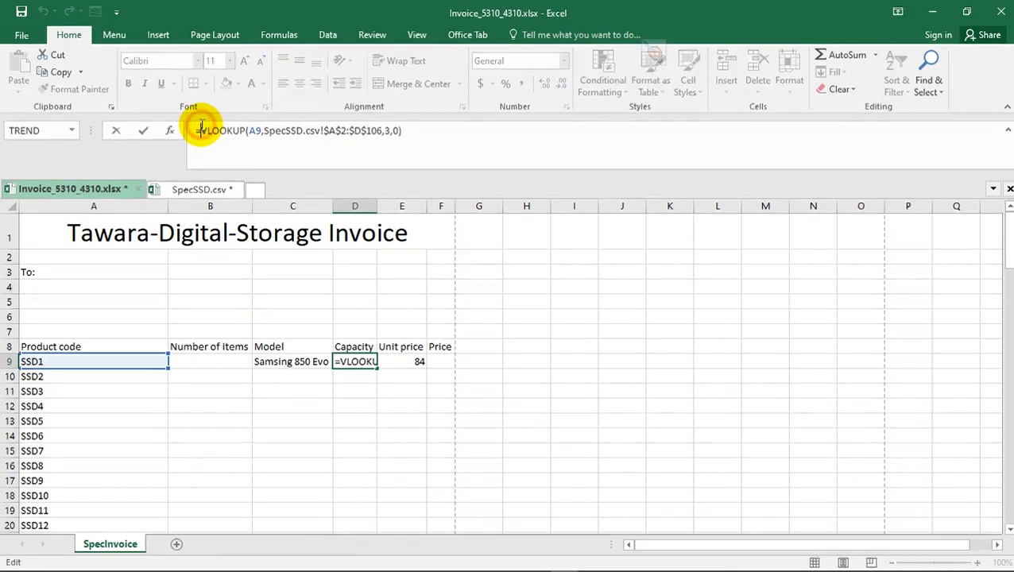
{"action": "type", "text": "IF"}
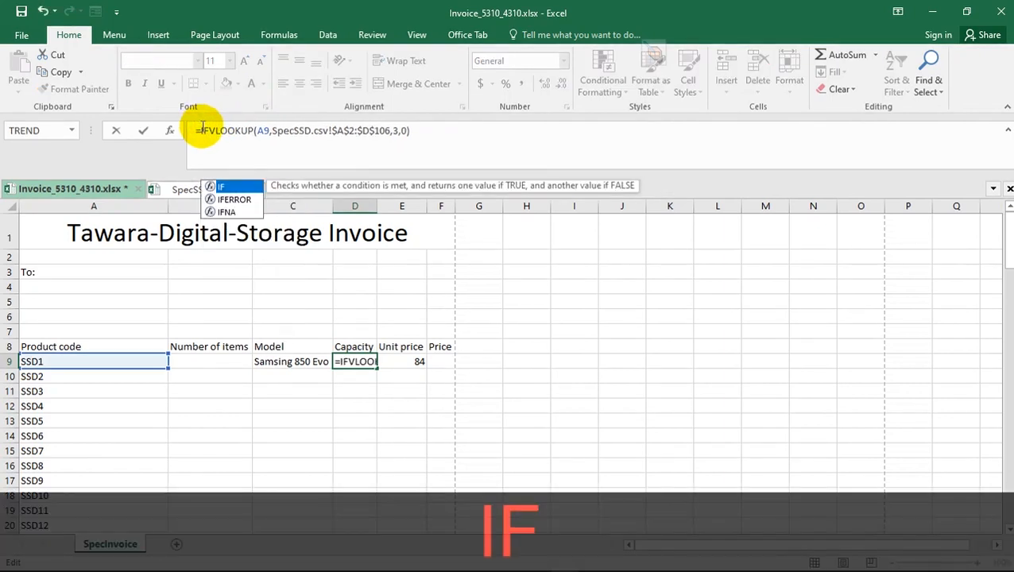
{"action": "type", "text": "("}
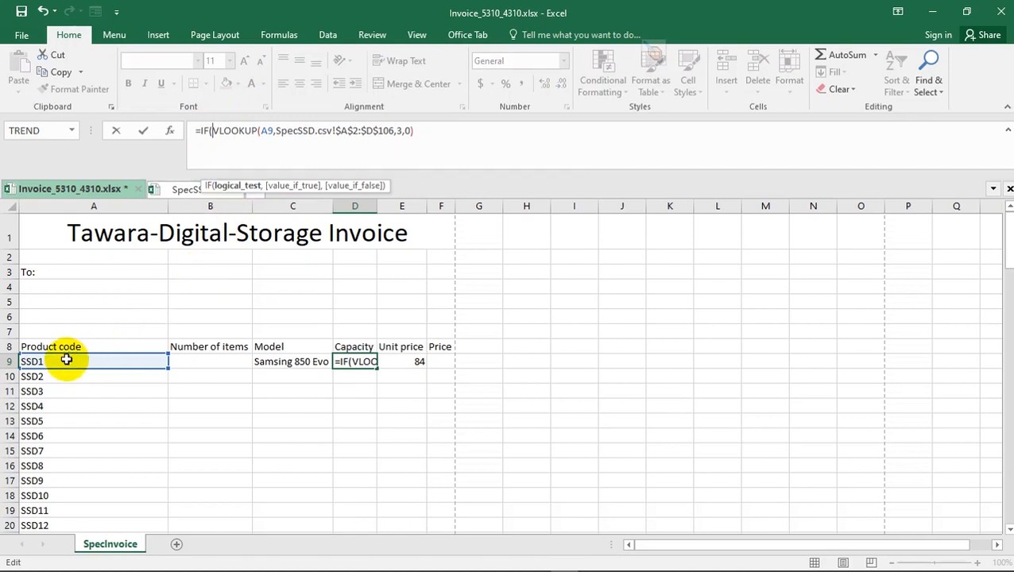
{"action": "left_click", "coordinate": [56, 359]}
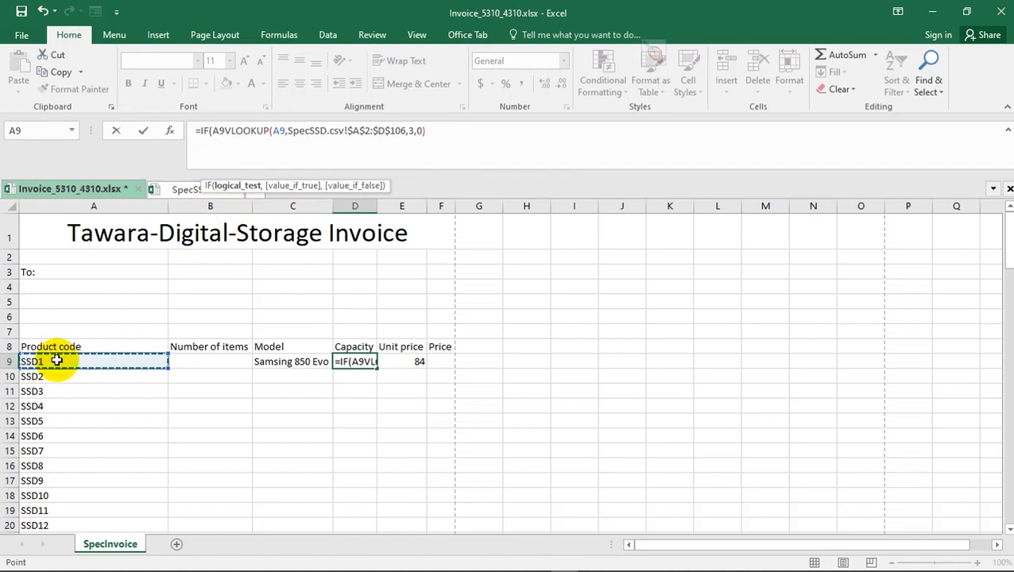
{"action": "type", "text": "="}
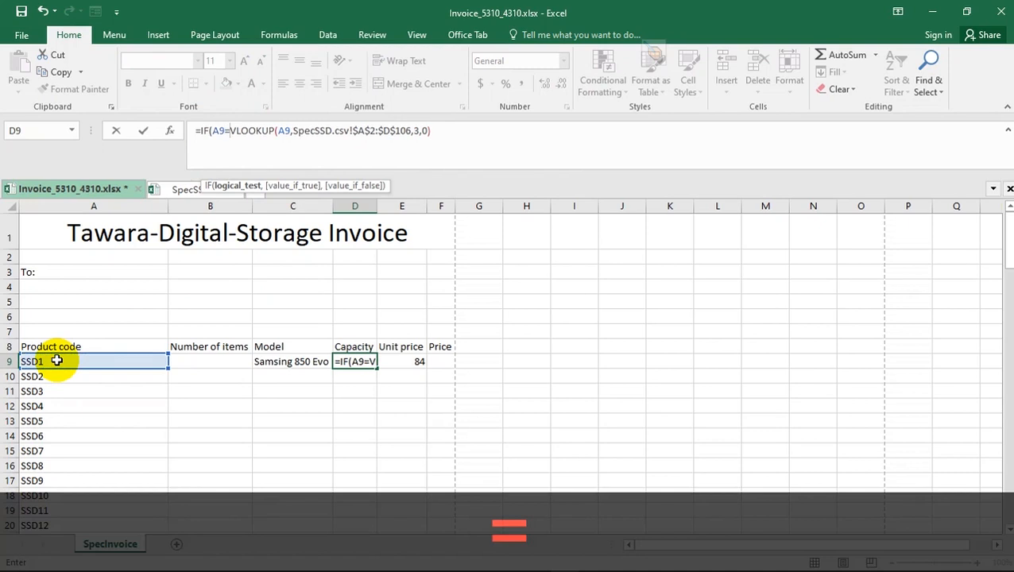
{"action": "type", "text": "\"\""}
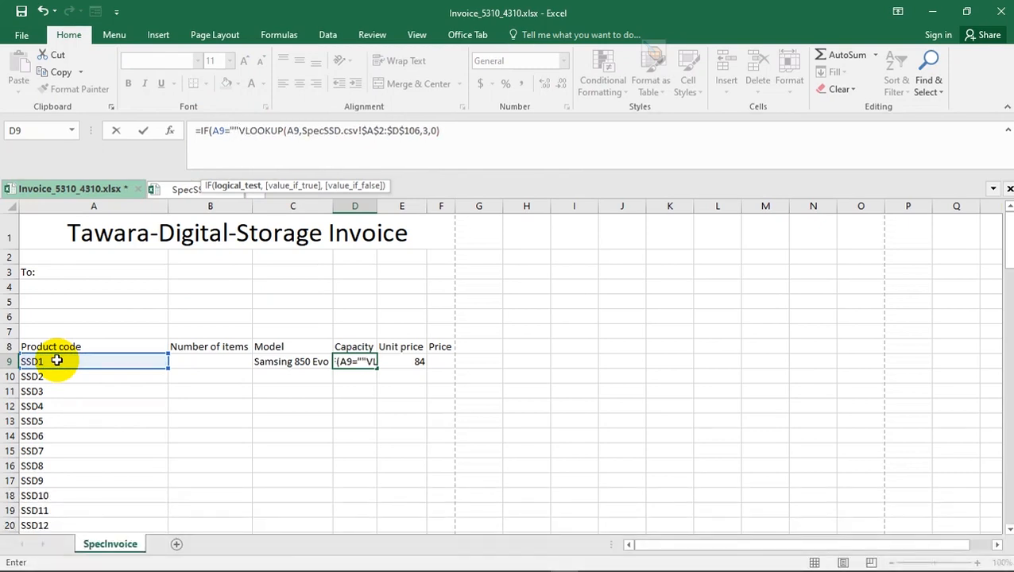
{"action": "type", "text": ","}
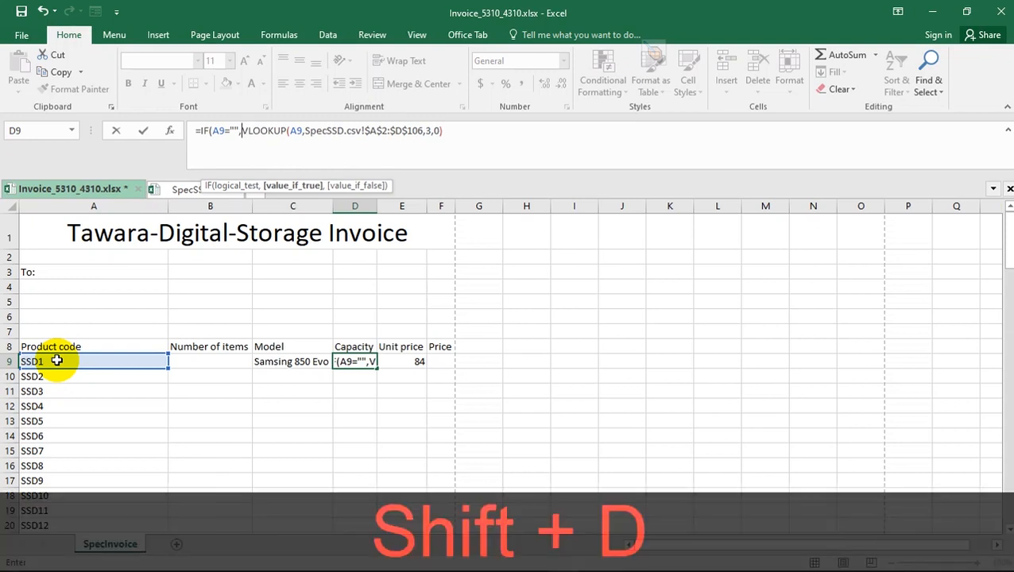
{"action": "type", "text": "\"\""}
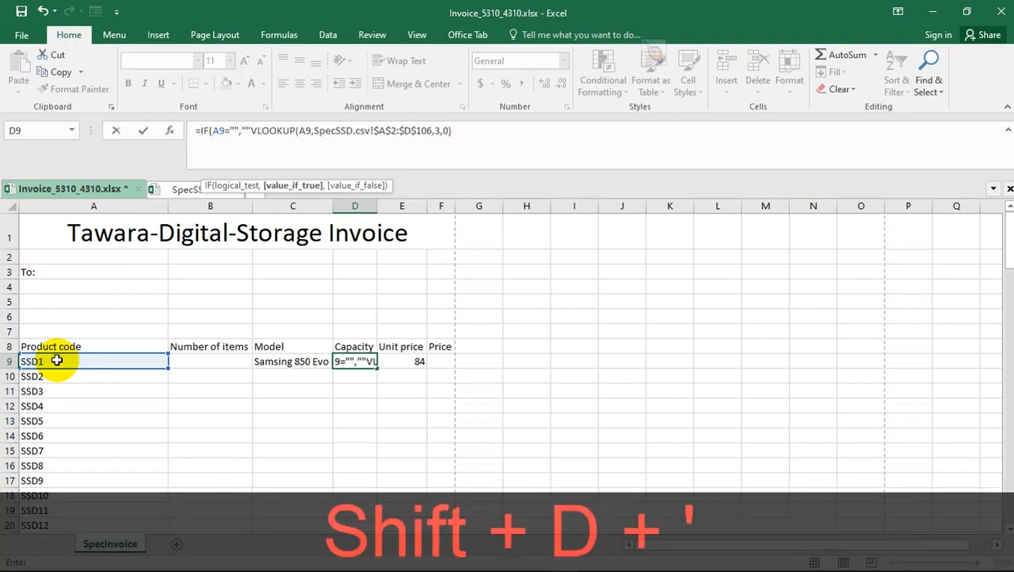
{"action": "type", "text": ","}
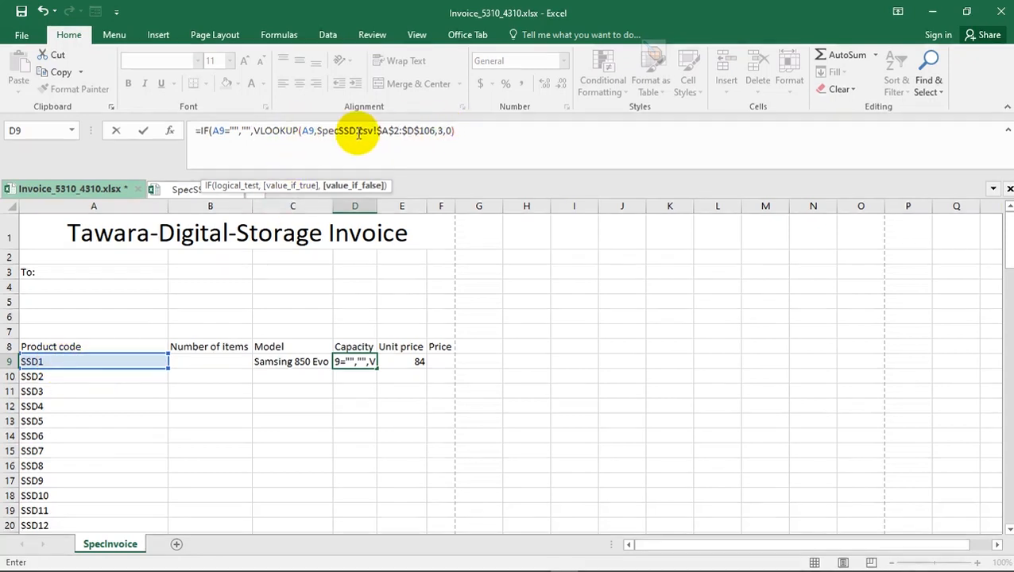
- Complete D9's IF function with "" as the value if true and the existing VLOOKUP as the value if false
{"action": "left_click", "coordinate": [480, 129]}
{"action": "type", "text": ")"}
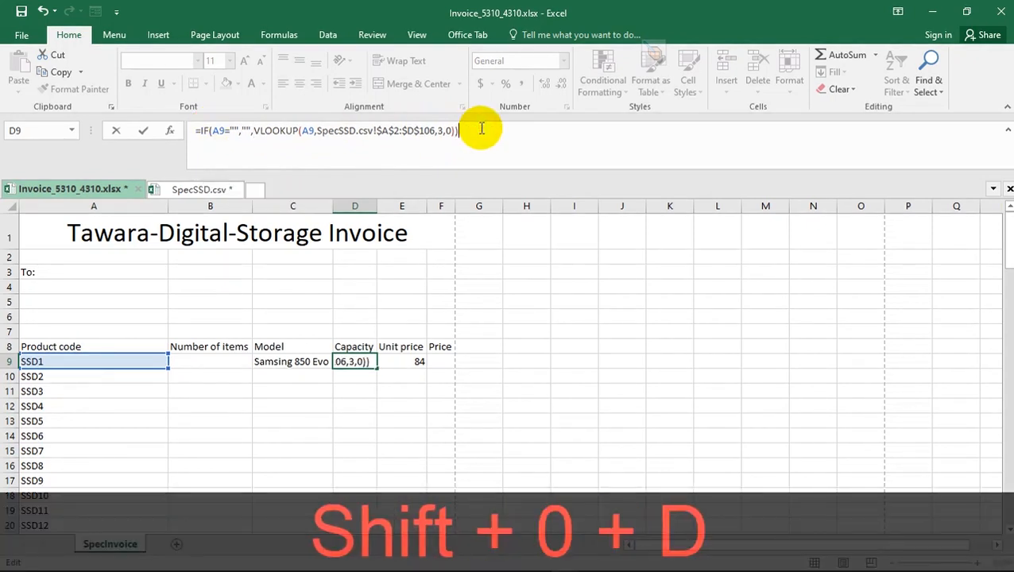
{"action": "key", "text": "Return"}
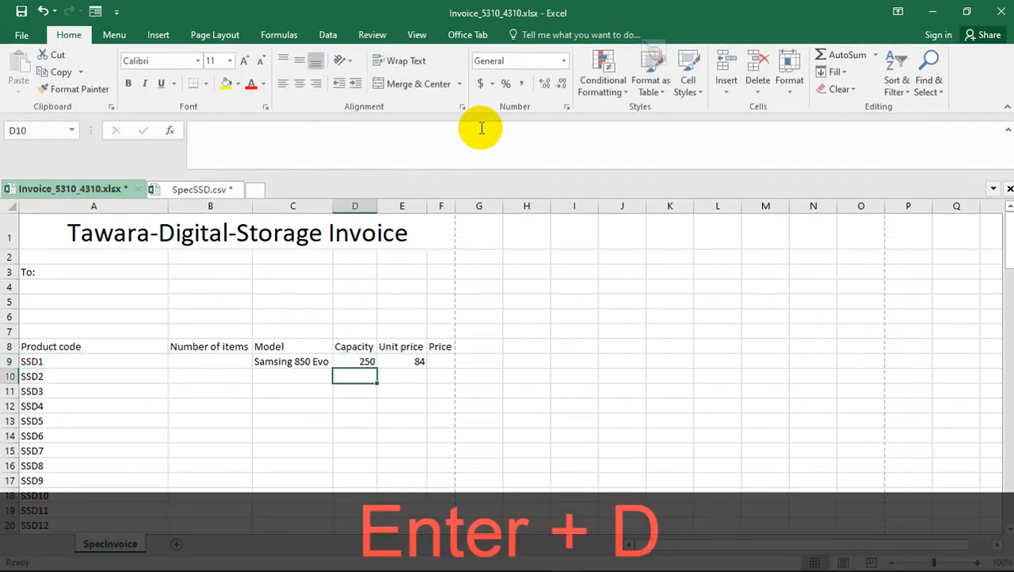
- Clear the A9 product code to test the Model and Capacity formulas in C9 and D9, and undo the deletion
{"action": "left_click", "coordinate": [89, 359]}
{"action": "key", "text": "Delete"}
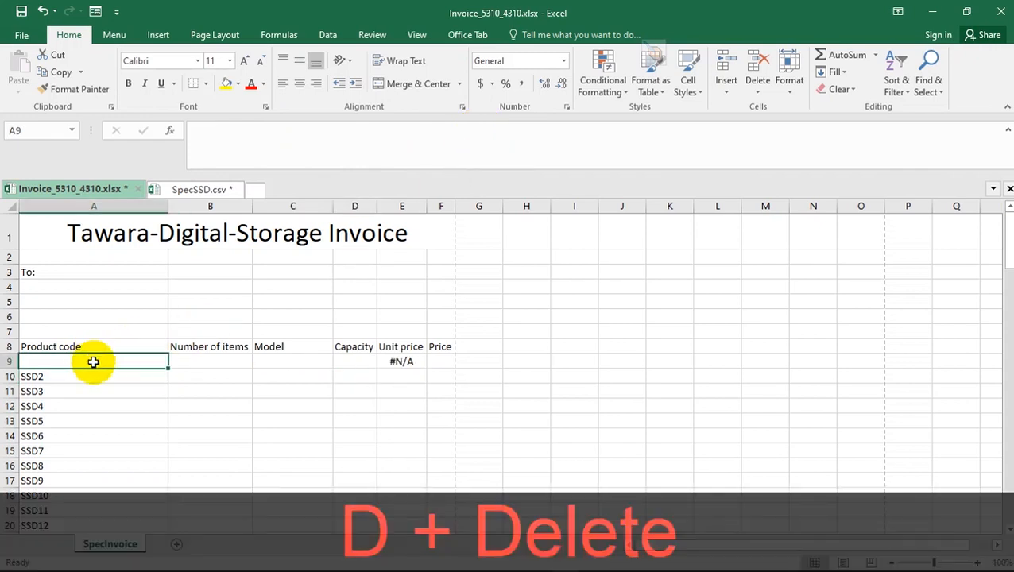
{"action": "left_click", "coordinate": [311, 362]}
{"action": "left_click", "coordinate": [346, 359]}
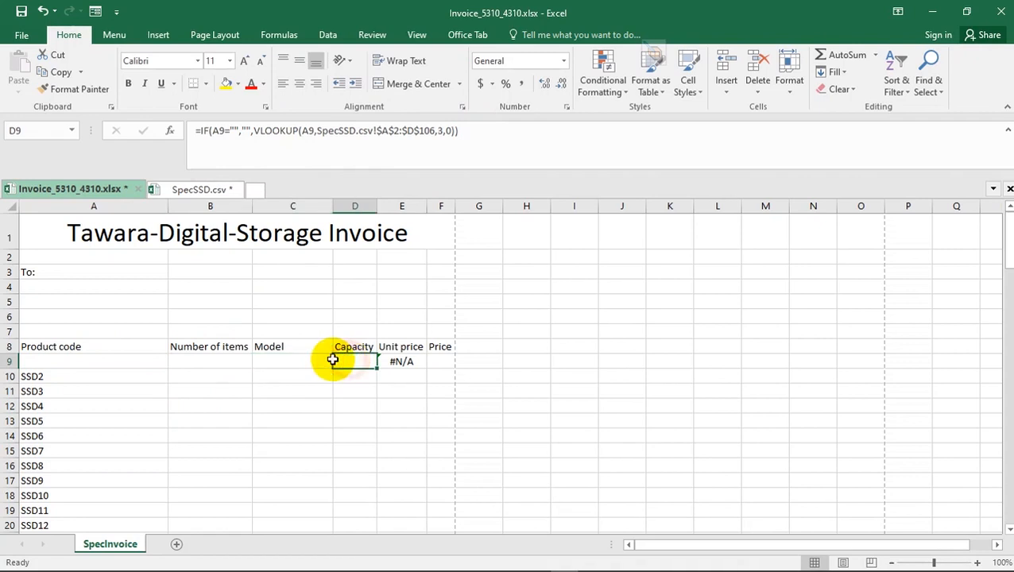
{"action": "left_click", "coordinate": [274, 357]}
{"action": "left_click", "coordinate": [355, 359]}
{"action": "left_click", "coordinate": [73, 362]}
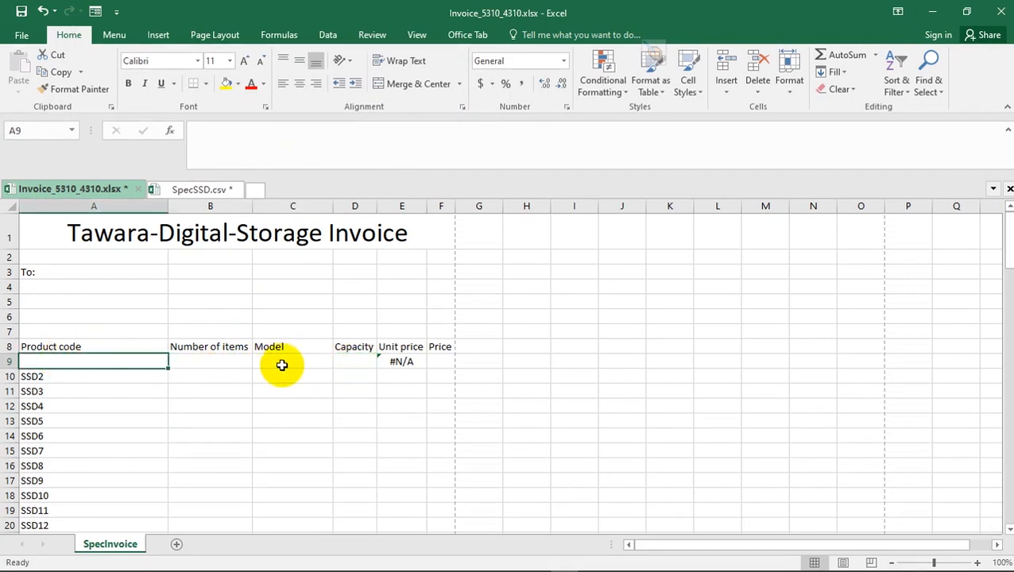
{"action": "key", "text": "ctrl+d"}
{"action": "key", "text": "ctrl+z"}
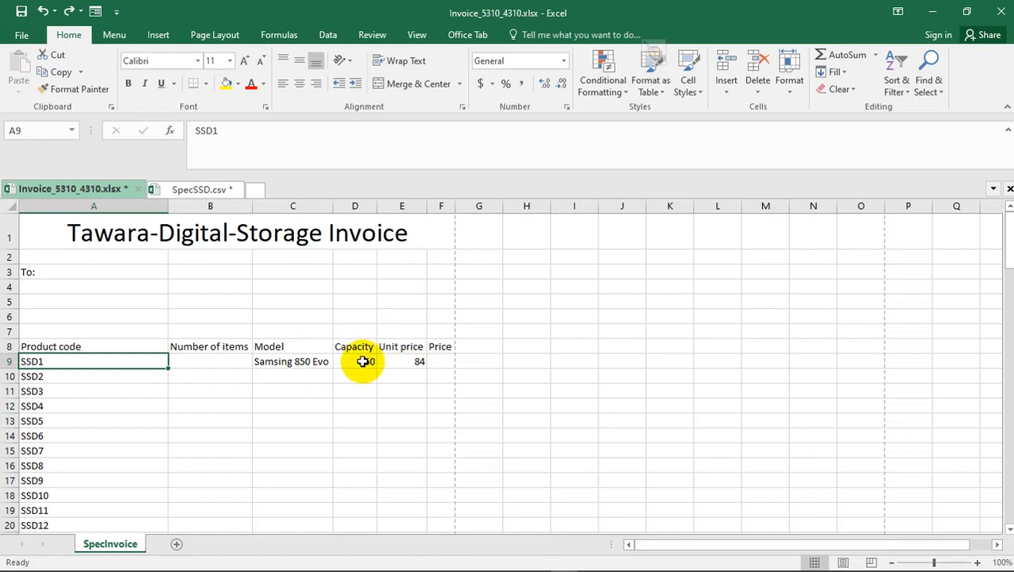
- Insert an IF function before the VLOOKUP in Unit price cell E9, with the logical test A9=""
{"action": "left_click", "coordinate": [399, 361]}
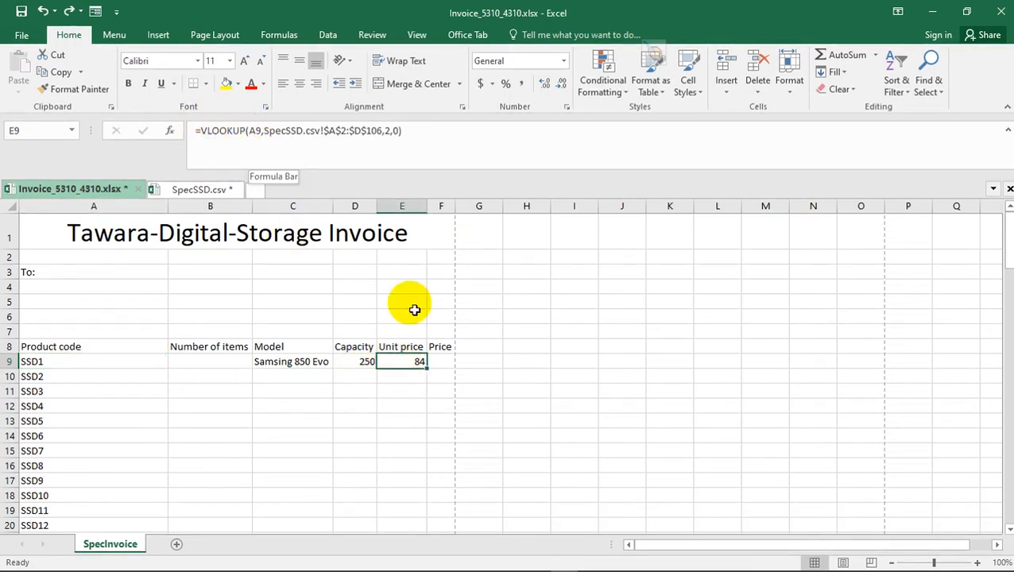
{"action": "left_click", "coordinate": [202, 129]}
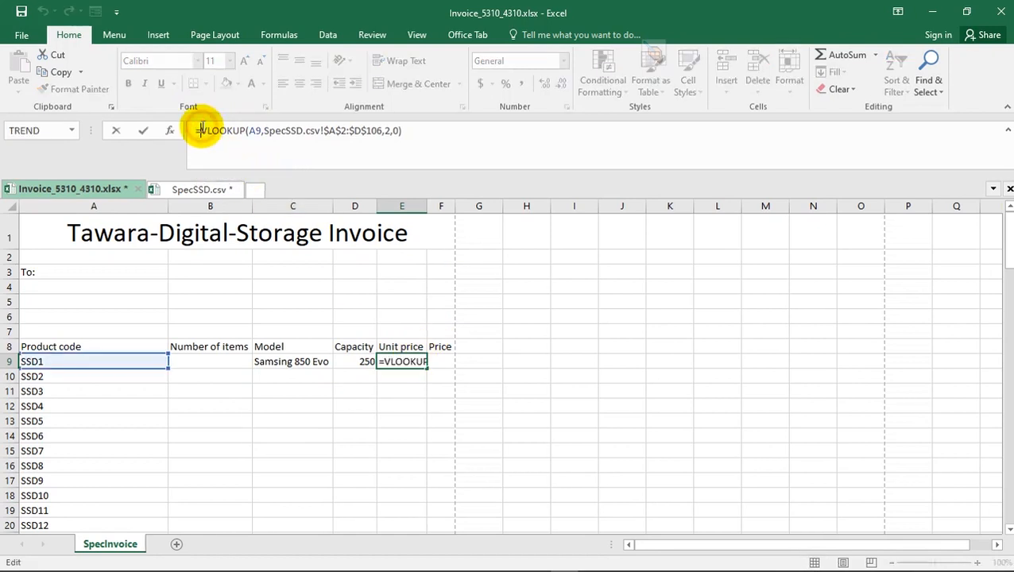
{"action": "type", "text": "=IF"}
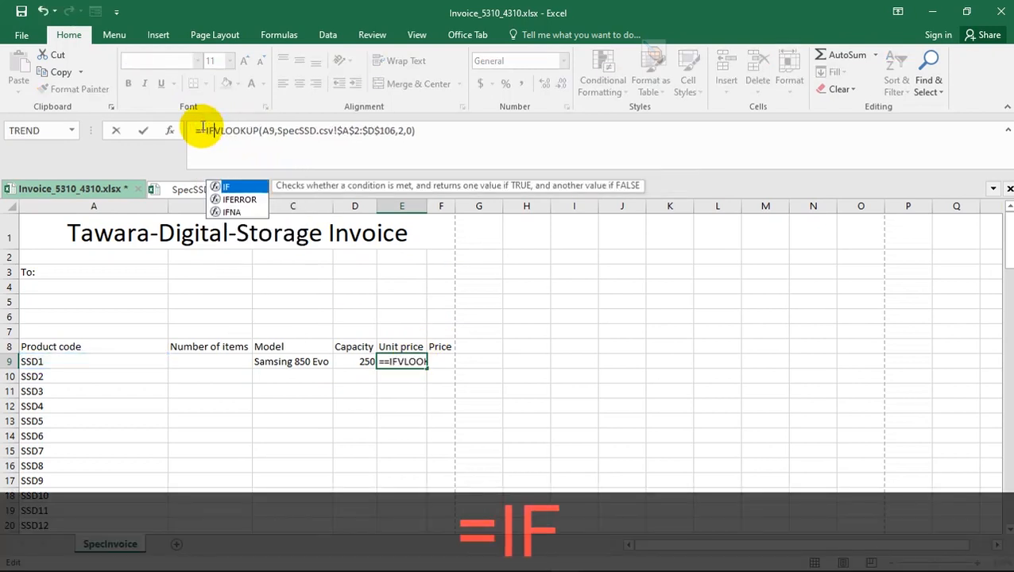
{"action": "double_click", "coordinate": [226, 188]}
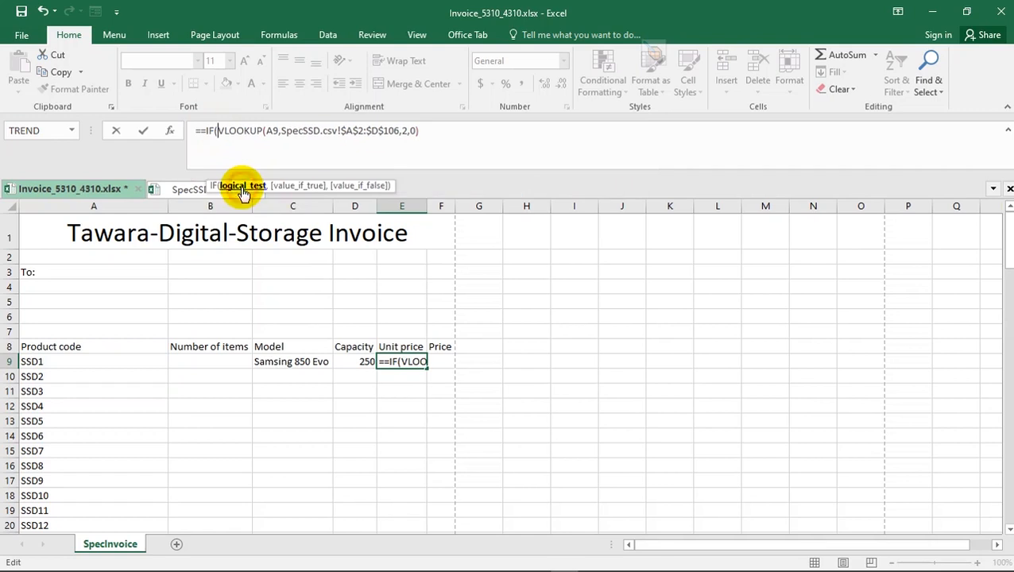
{"action": "left_click", "coordinate": [53, 362]}
{"action": "type", "text": "="}
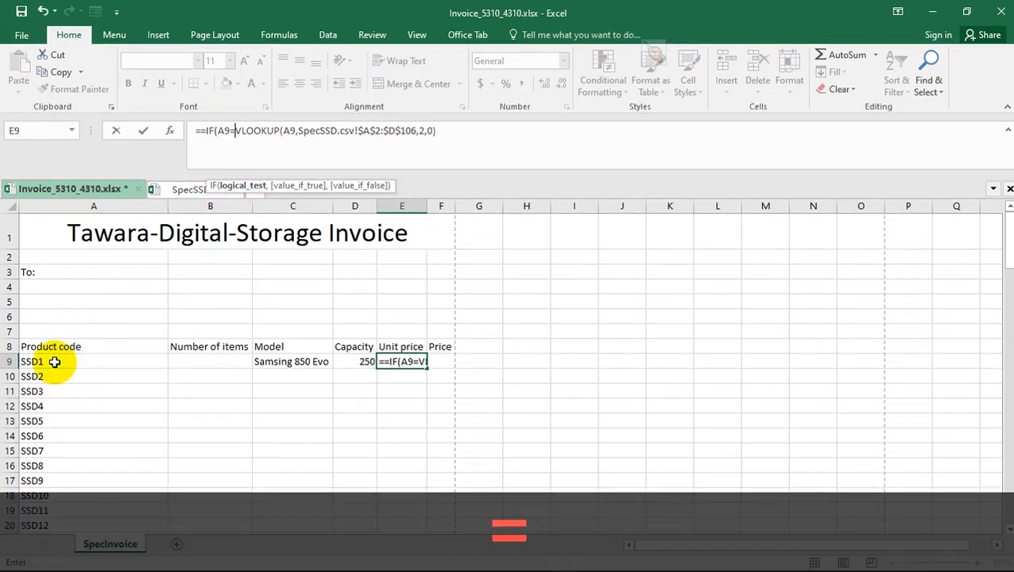
{"action": "type", "text": "\"\""}
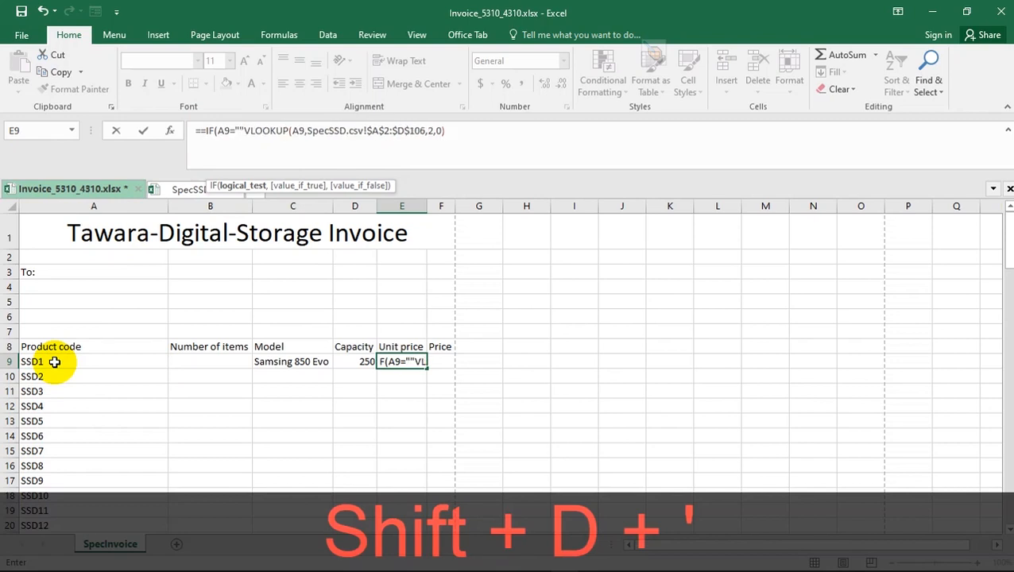
{"action": "type", "text": ","}
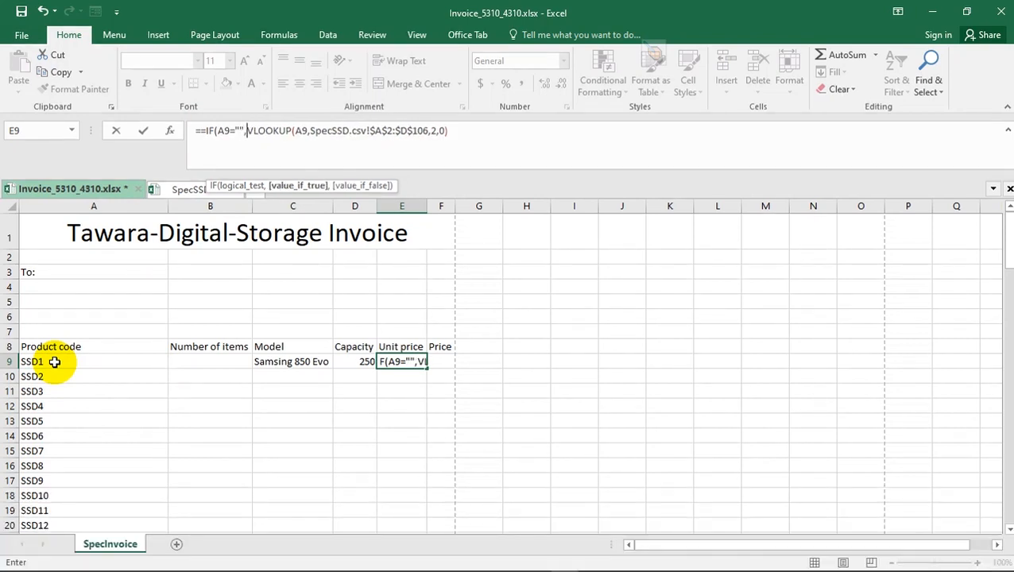
{"action": "type", "text": "\"\","}
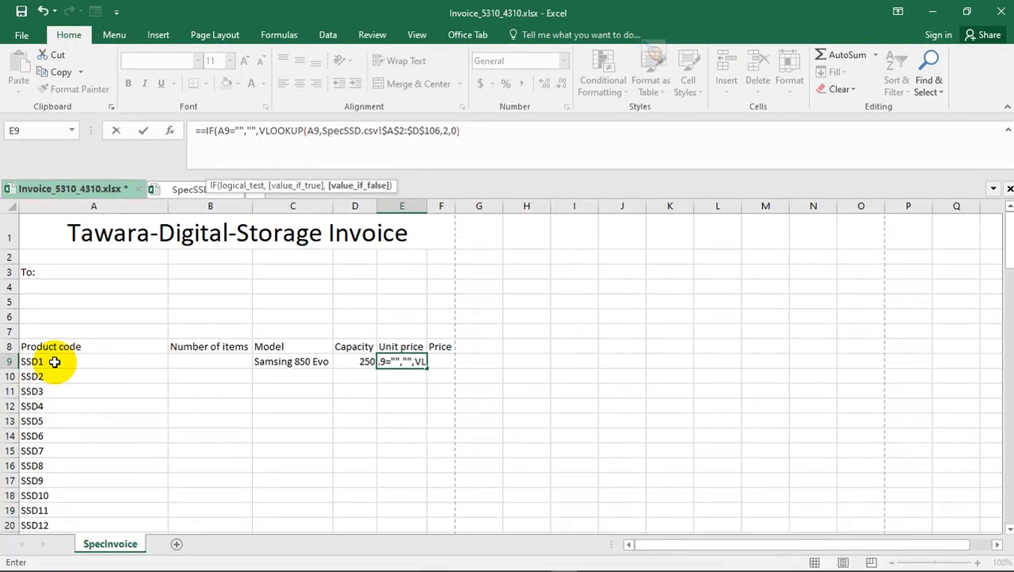
- Complete E9's IF function with "" as the value if true and the existing VLOOKUP as the value if false
{"action": "left_click", "coordinate": [493, 129]}
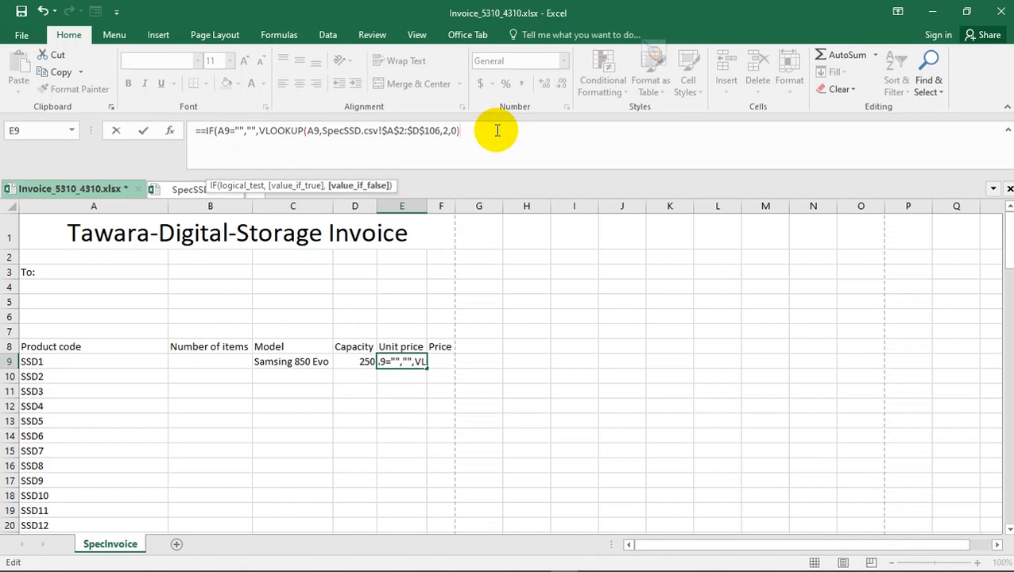
{"action": "type", "text": ")"}
{"action": "key", "text": "Return"}
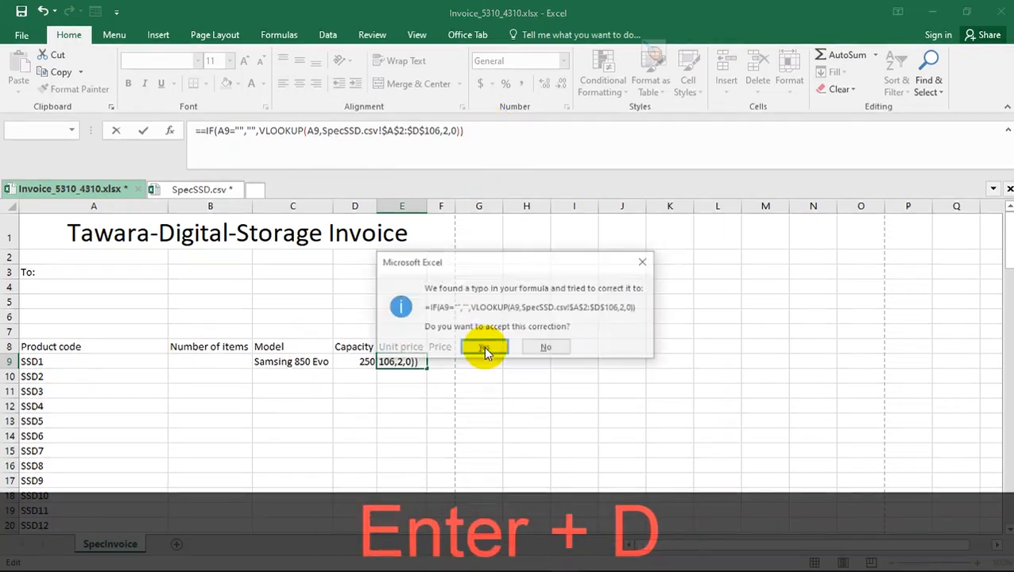
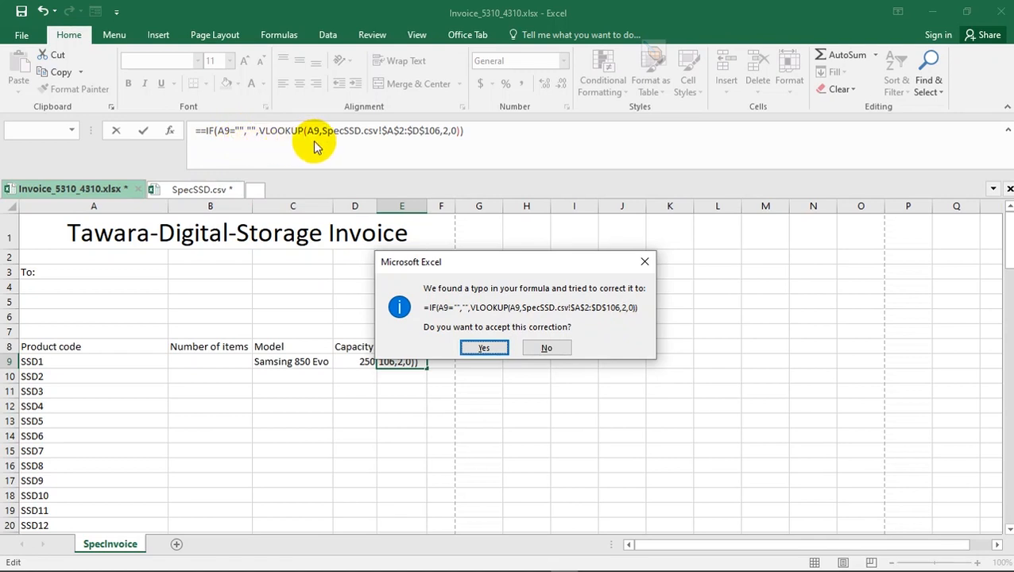
- Accept the proposed typo correction so E9 holds =IF(A9="","",VLOOKUP(A9,SpecSSD.csv!$A$2:$D$106,2,0)), and select the cell
{"action": "left_click", "coordinate": [485, 350]}
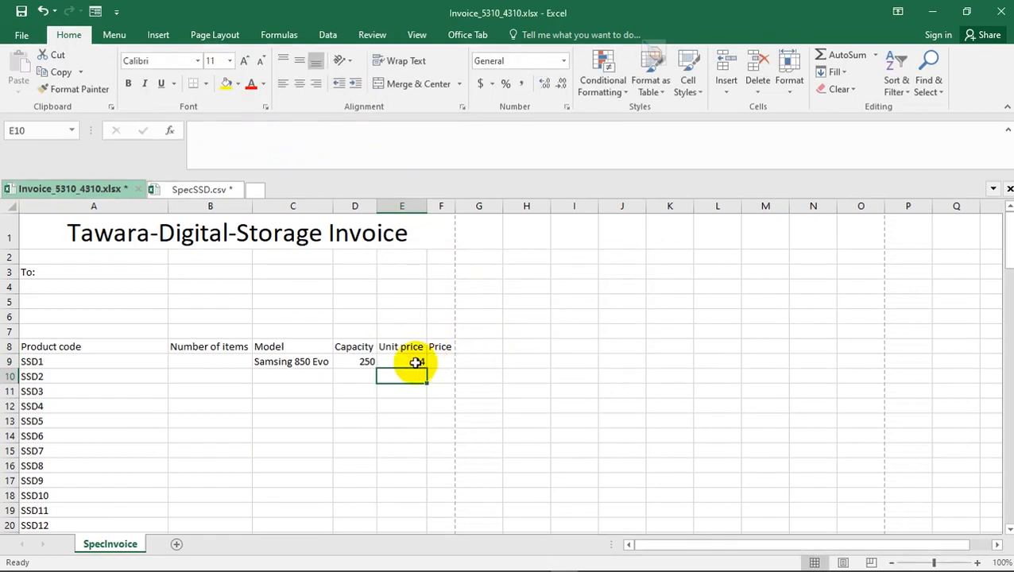
{"action": "left_click", "coordinate": [415, 362]}
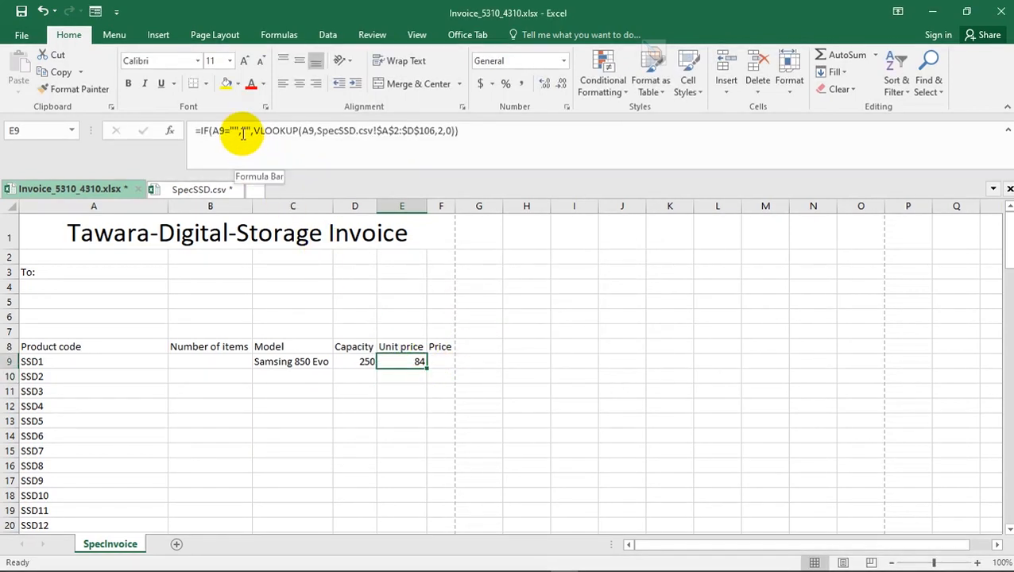
- Clear the A9 product code to test the formulas in C9 to E9, and undo the deletion
{"action": "left_click", "coordinate": [86, 362]}
{"action": "key", "text": "Delete"}
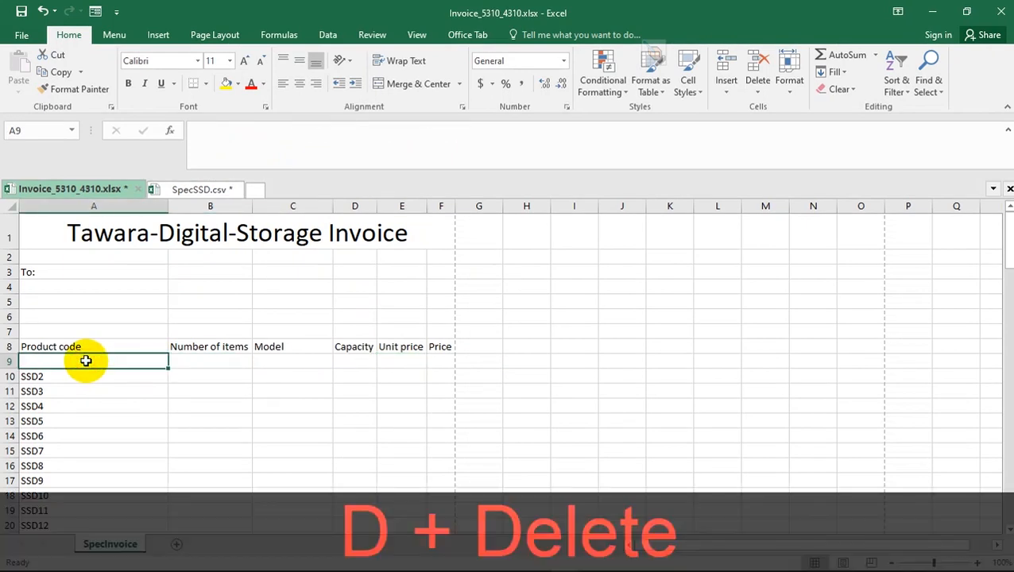
{"action": "left_click_drag", "start_coordinate": [397, 362], "coordinate": [292, 360]}
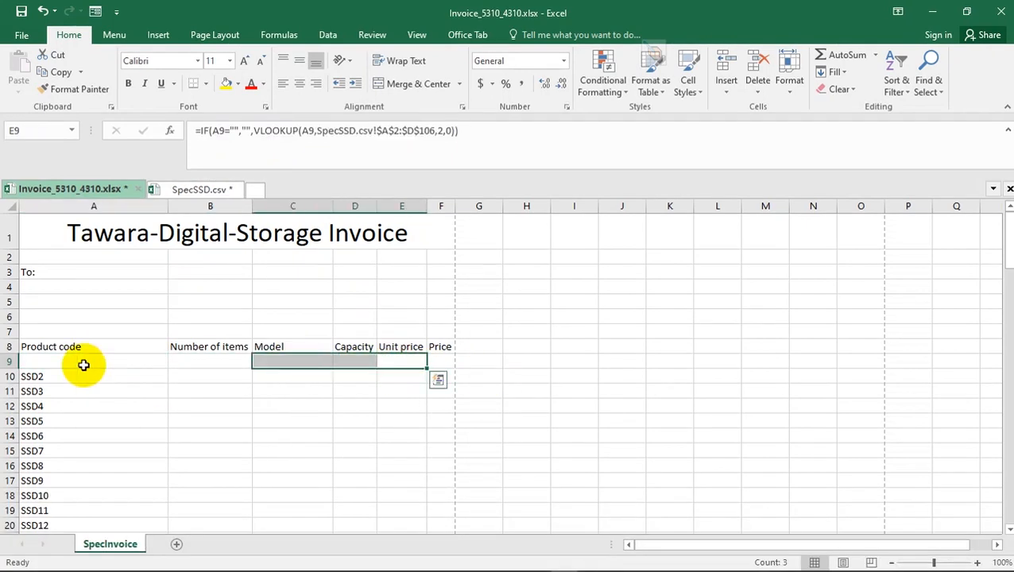
{"action": "key", "text": "ctrl+z"}
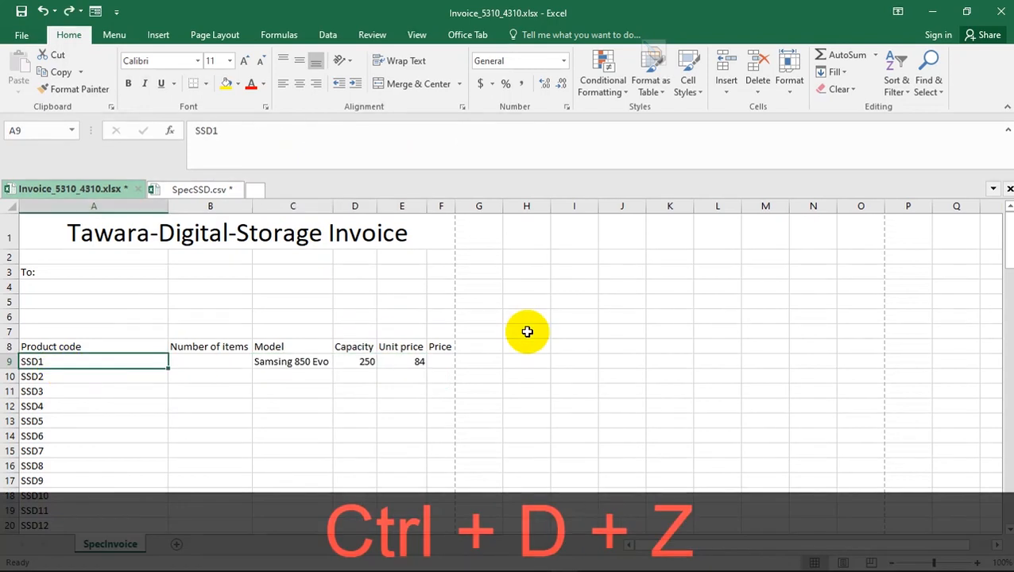
{"action": "left_click", "coordinate": [526, 330]}
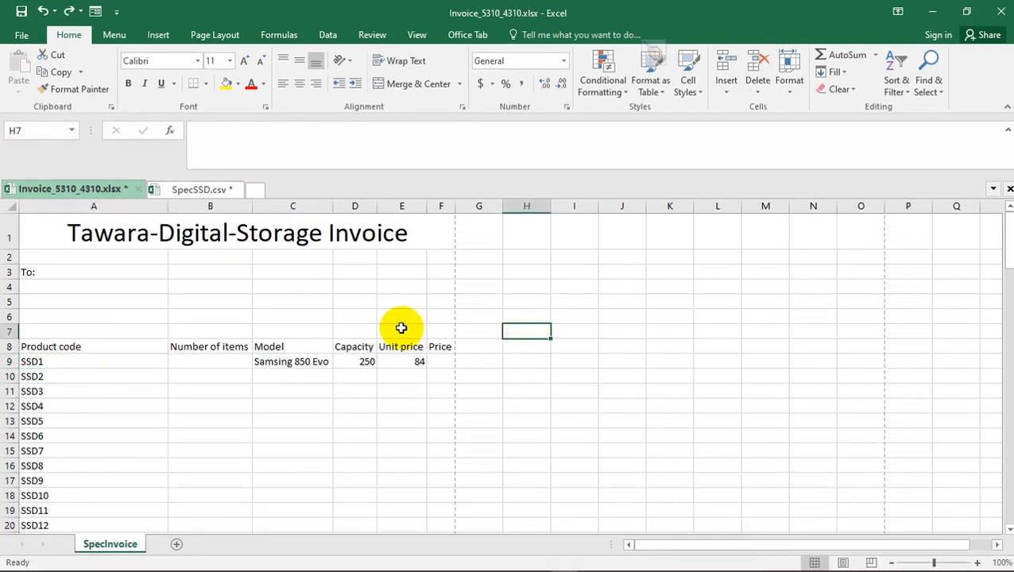
- Switch to the specimen paper in Acrobat Reader and highlight question 10's sentence about displaying nothing in cells C9 to E9
{"action": "key", "text": "alt+Tab"}
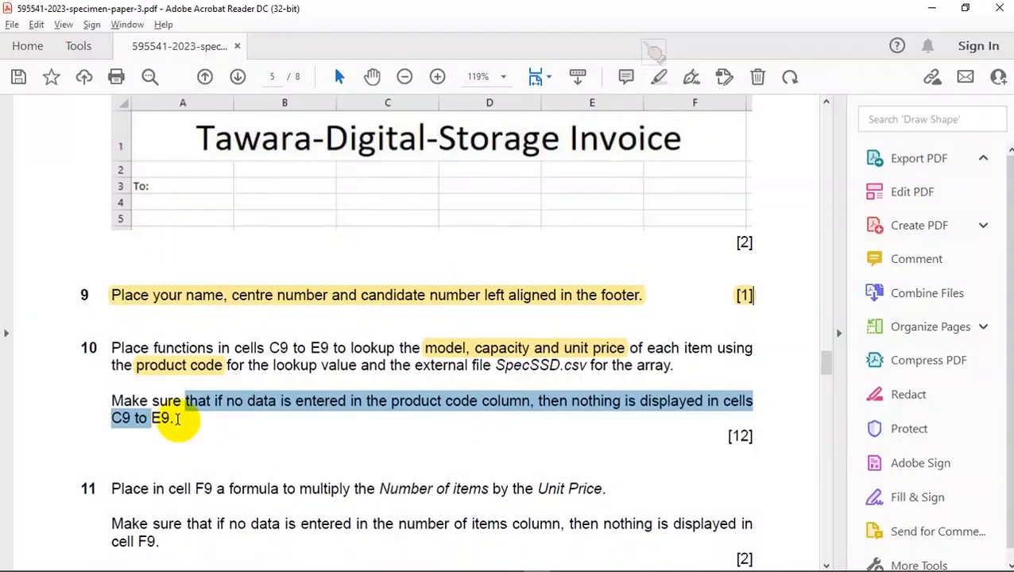
{"action": "left_click_drag", "start_coordinate": [179, 419], "coordinate": [109, 402]}
{"action": "left_click", "coordinate": [131, 367]}
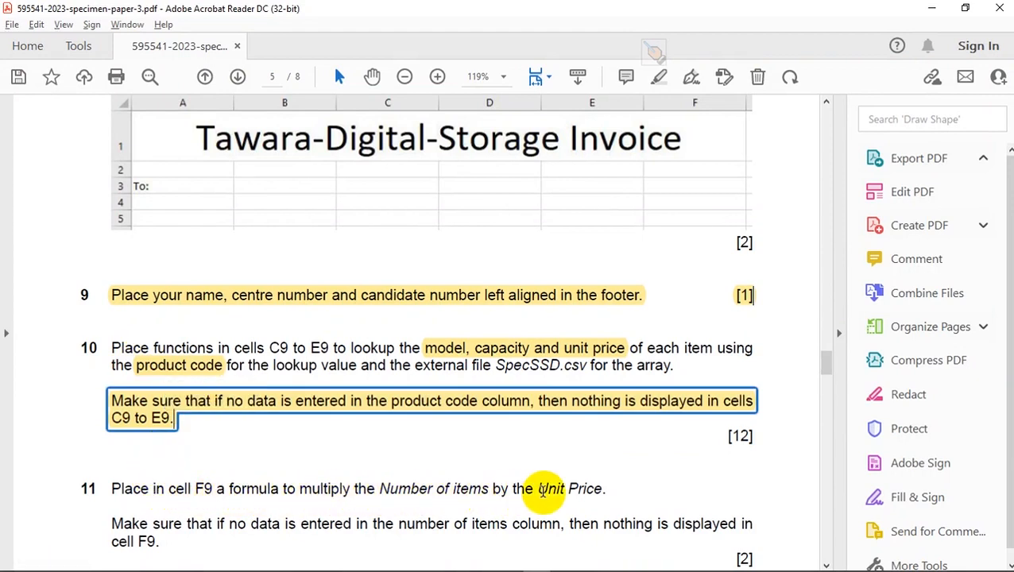
- Switch back to the Excel invoice and enter the formula =B9*E9 in Price cell F9
{"action": "key", "text": "alt+Tab"}
{"action": "left_click", "coordinate": [438, 360]}
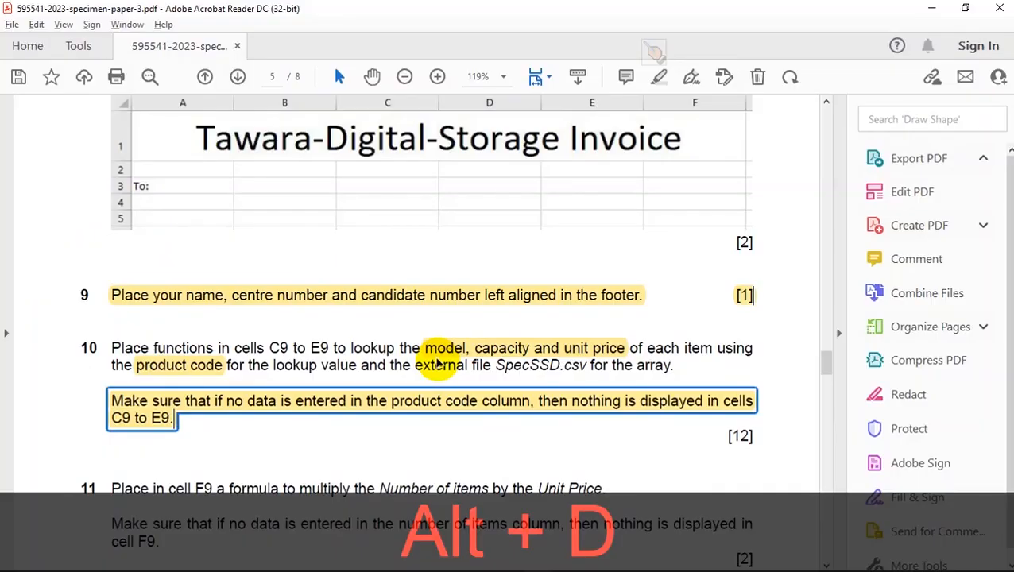
{"action": "key", "text": "alt+Tab"}
{"action": "scroll", "coordinate": [438, 360], "scroll_direction": "down", "scroll_amount": 2}
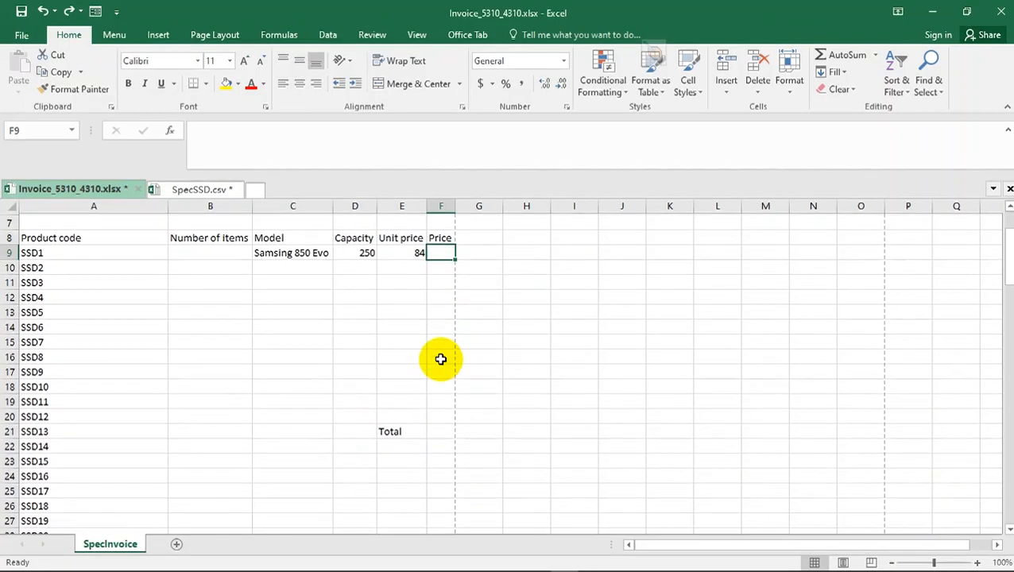
{"action": "left_click", "coordinate": [207, 251]}
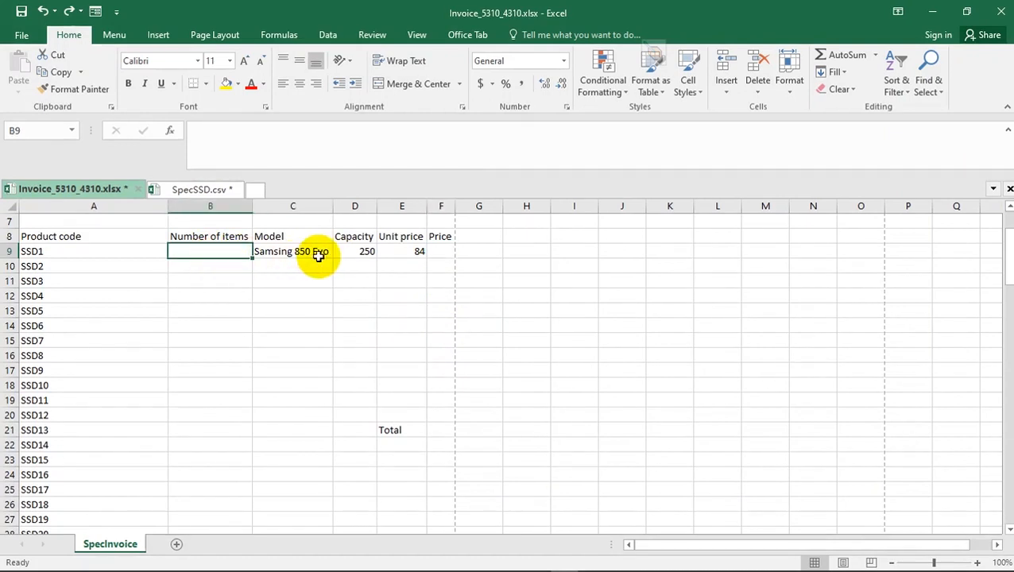
{"action": "left_click", "coordinate": [433, 252]}
{"action": "type", "text": "="}
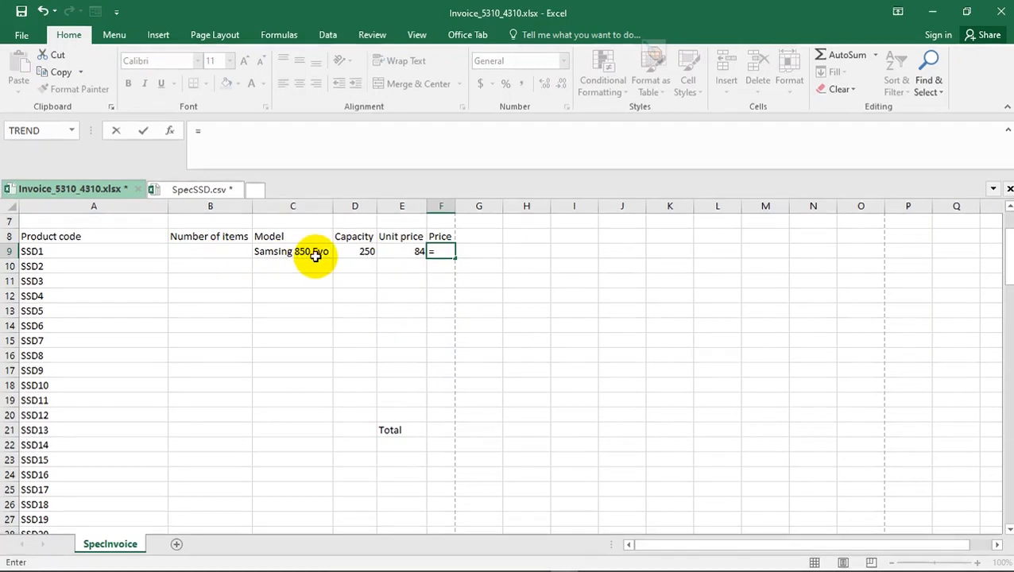
{"action": "left_click", "coordinate": [209, 251]}
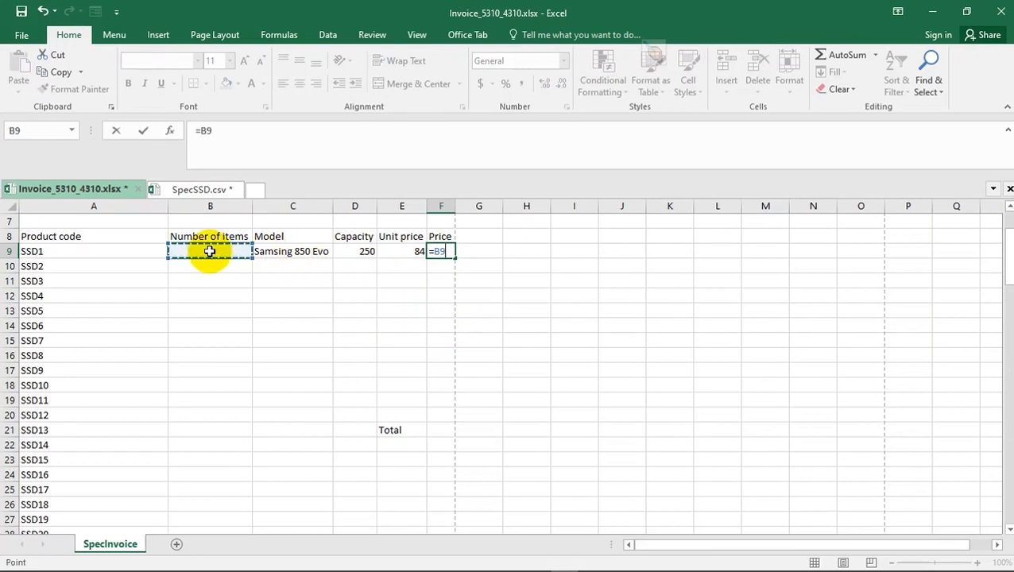
{"action": "key", "text": "shift+d"}
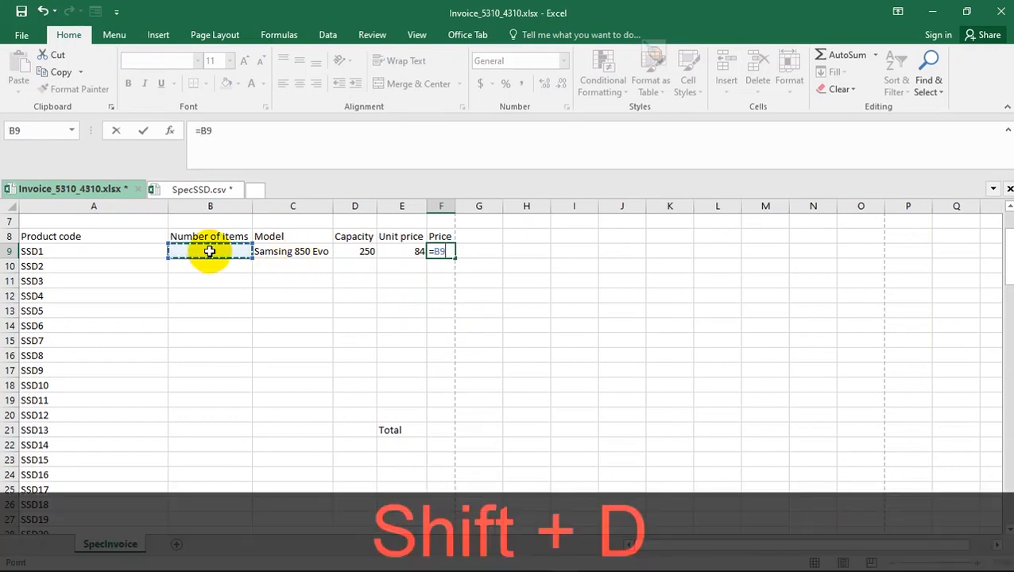
{"action": "key", "text": "shift+8"}
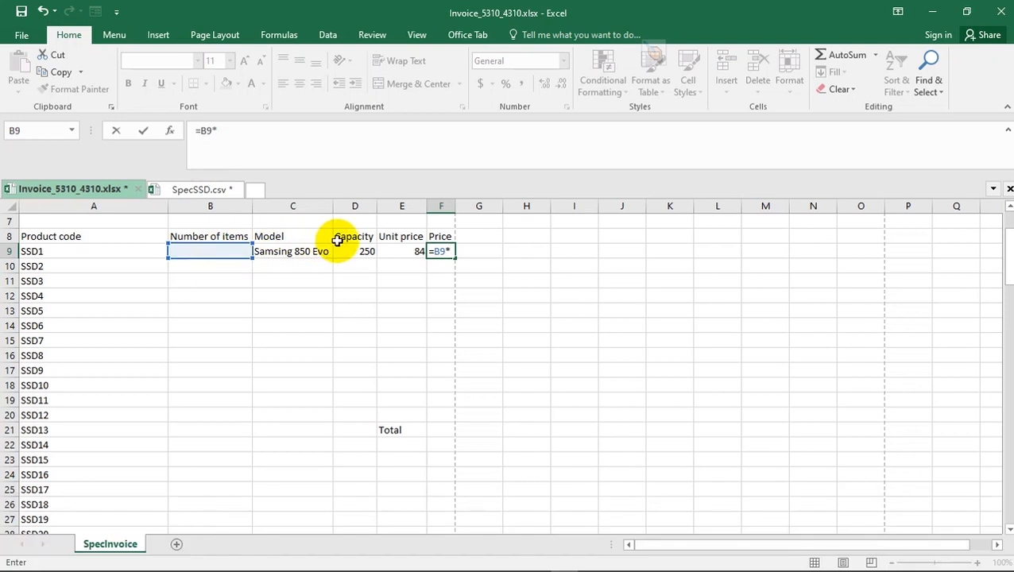
{"action": "left_click", "coordinate": [401, 250]}
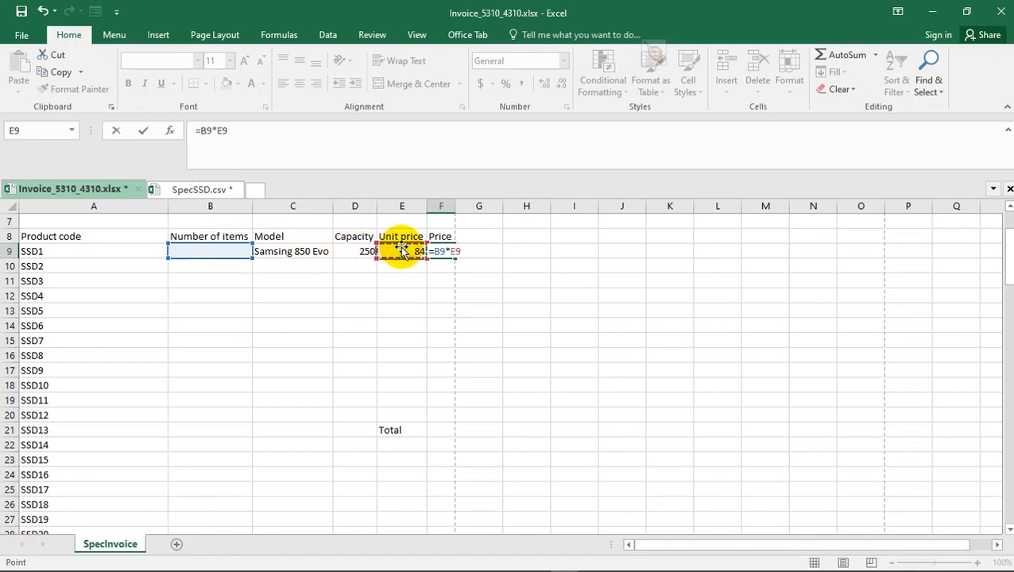
{"action": "key", "text": "Return"}
- Enter 3 as the number of items in B9 to test the F9 formula, and clear the entry
{"action": "left_click", "coordinate": [441, 251]}
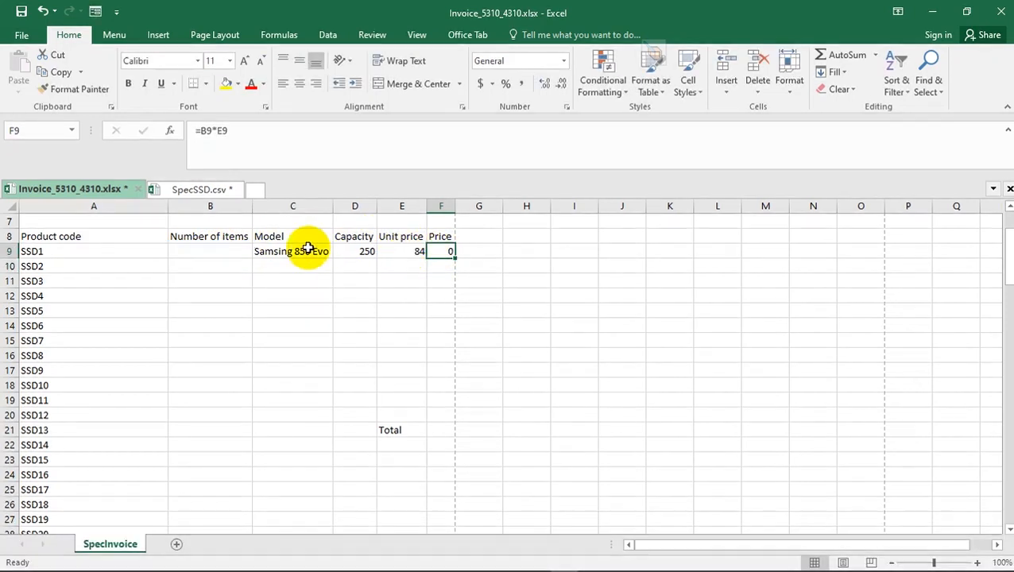
{"action": "left_click", "coordinate": [221, 249]}
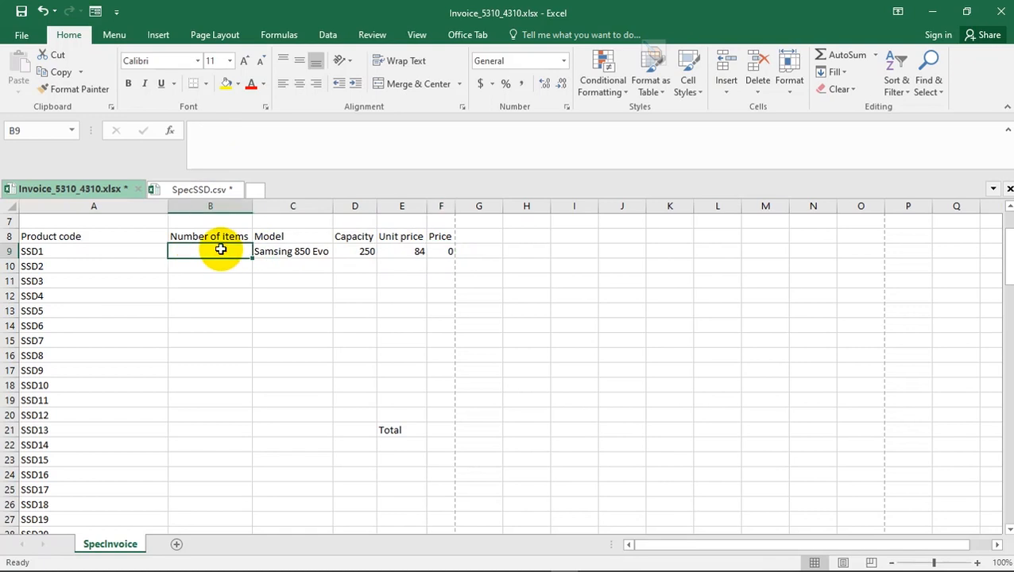
{"action": "type", "text": "3"}
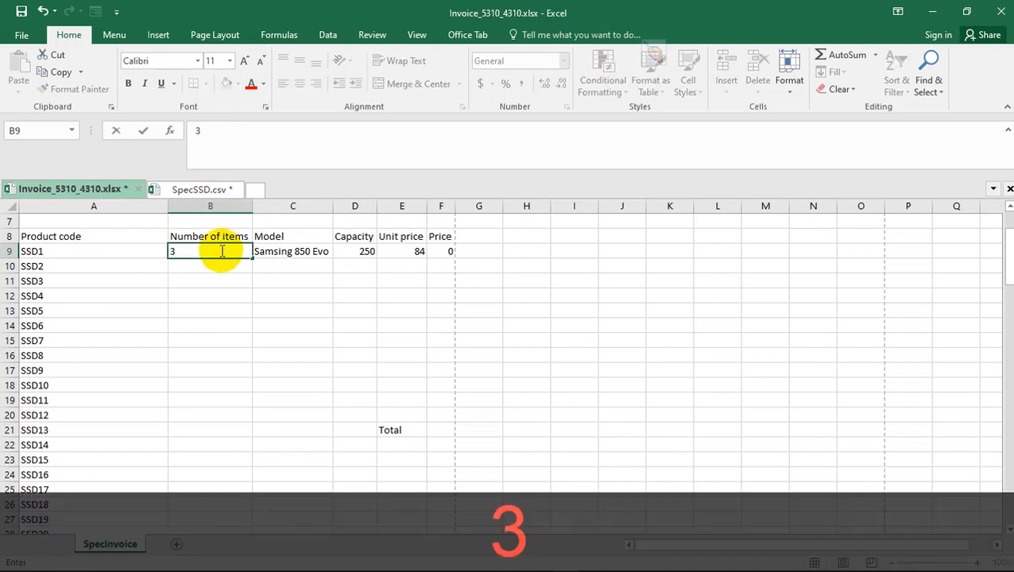
{"action": "key", "text": "Return"}
{"action": "left_click", "coordinate": [208, 251]}
{"action": "key", "text": "Delete"}
{"action": "left_click", "coordinate": [233, 294]}
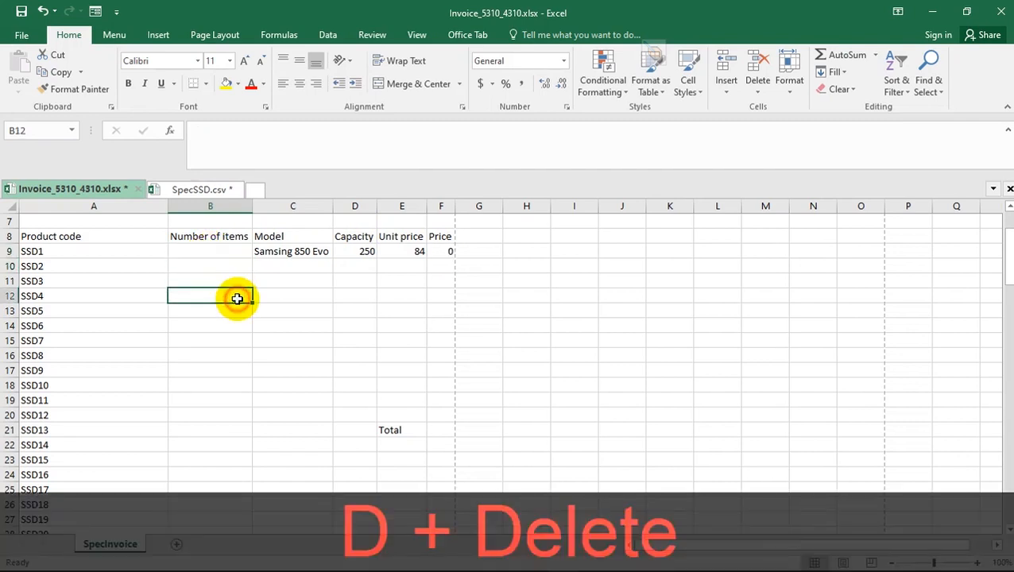
{"action": "left_click", "coordinate": [445, 251]}
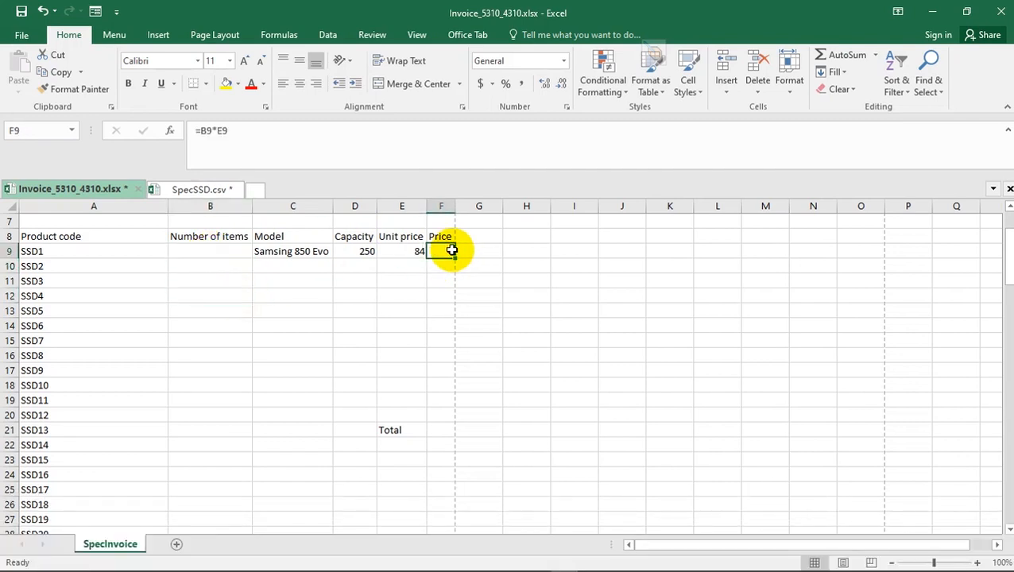
- Switch to the specimen paper and highlight question 11's sentence about multiplying Number of items by Unit Price in F9
{"action": "key", "text": "alt+Tab"}
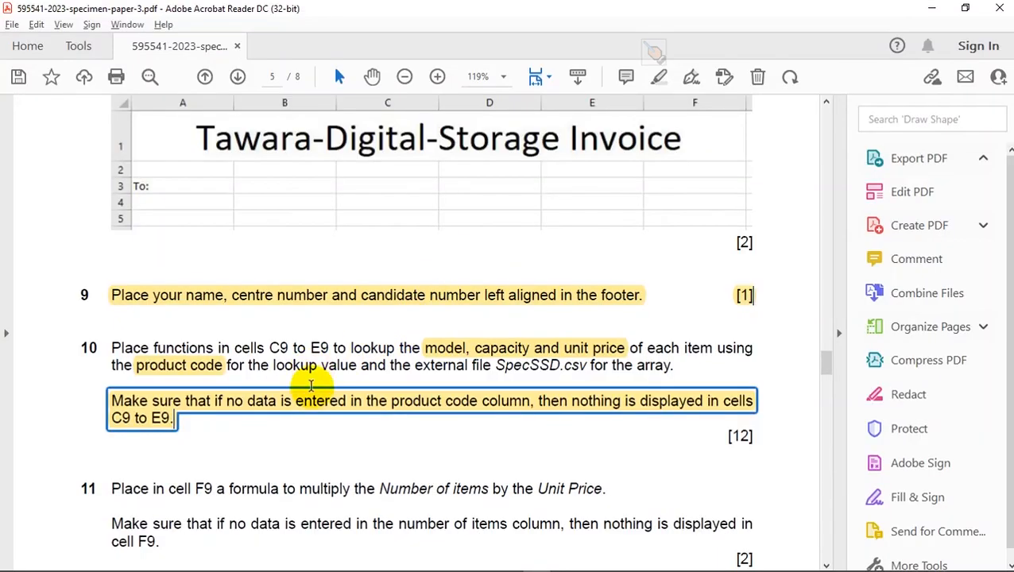
{"action": "scroll", "coordinate": [312, 388], "scroll_direction": "down", "scroll_amount": 1}
{"action": "scroll", "coordinate": [312, 387], "scroll_direction": "down", "scroll_amount": 1}
{"action": "left_click_drag", "start_coordinate": [608, 417], "coordinate": [123, 420]}
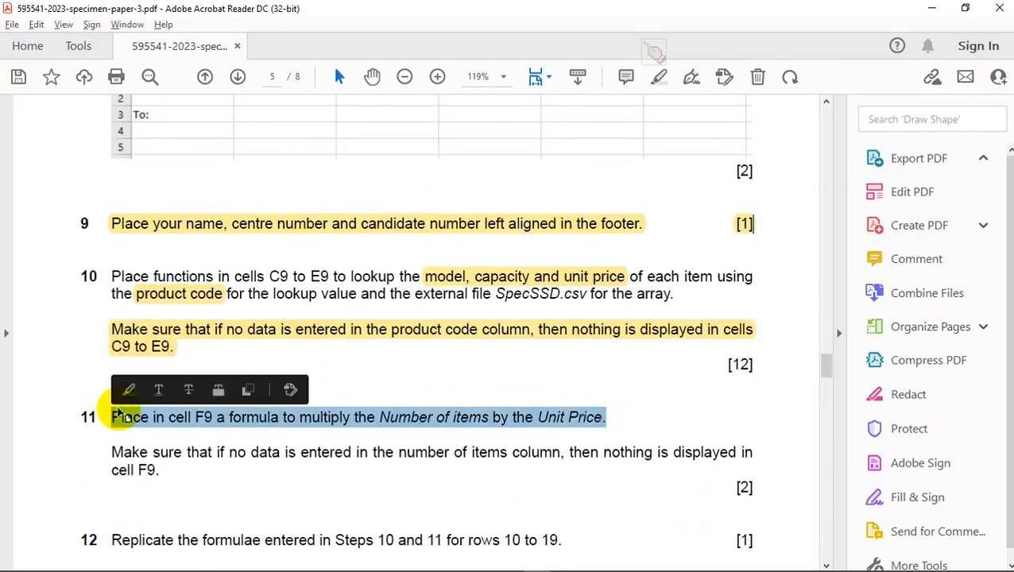
{"action": "left_click", "coordinate": [128, 389]}
{"action": "left_click", "coordinate": [158, 452]}
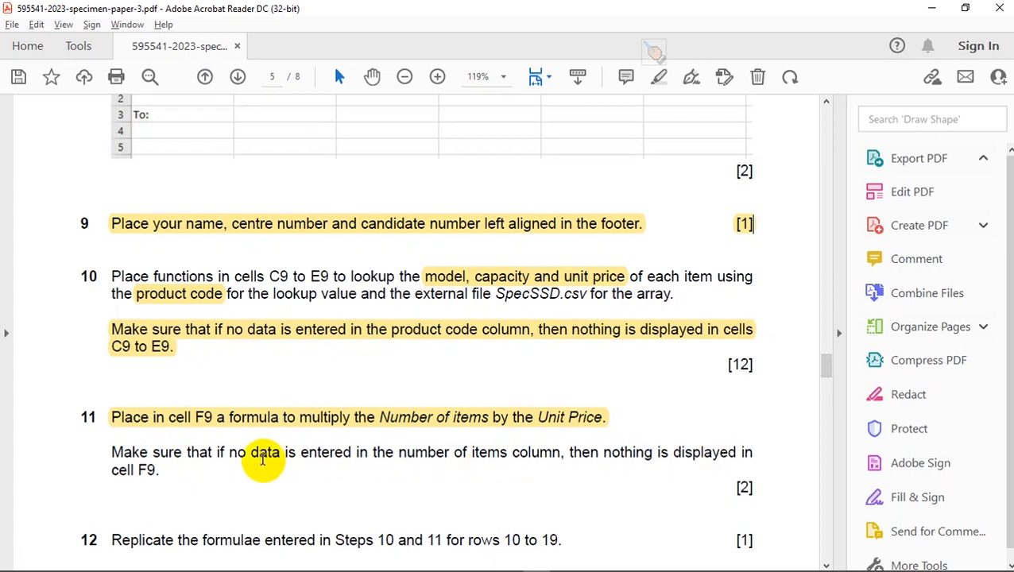
- Switch back to Excel and insert an IF function before B9*E9 in Price cell F9, with the logical test B9=""
{"action": "key", "text": "alt+d"}
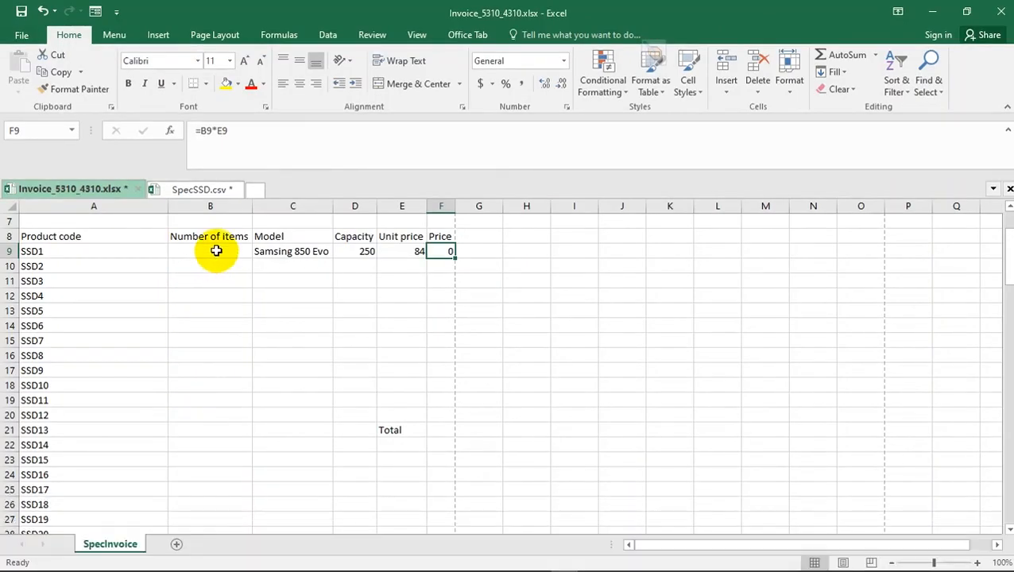
{"action": "left_click", "coordinate": [216, 251]}
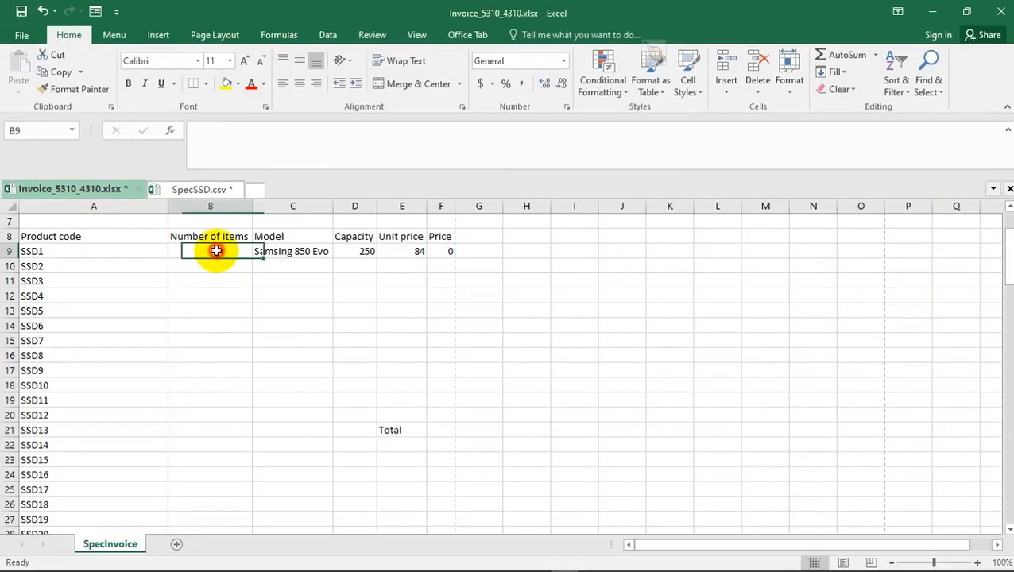
{"action": "left_click", "coordinate": [442, 250]}
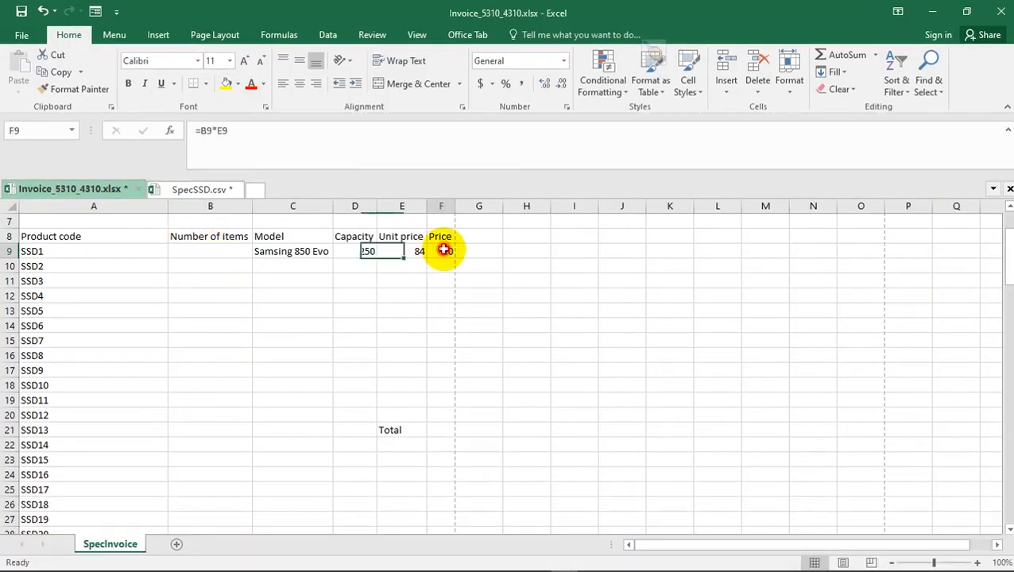
{"action": "left_click", "coordinate": [198, 130]}
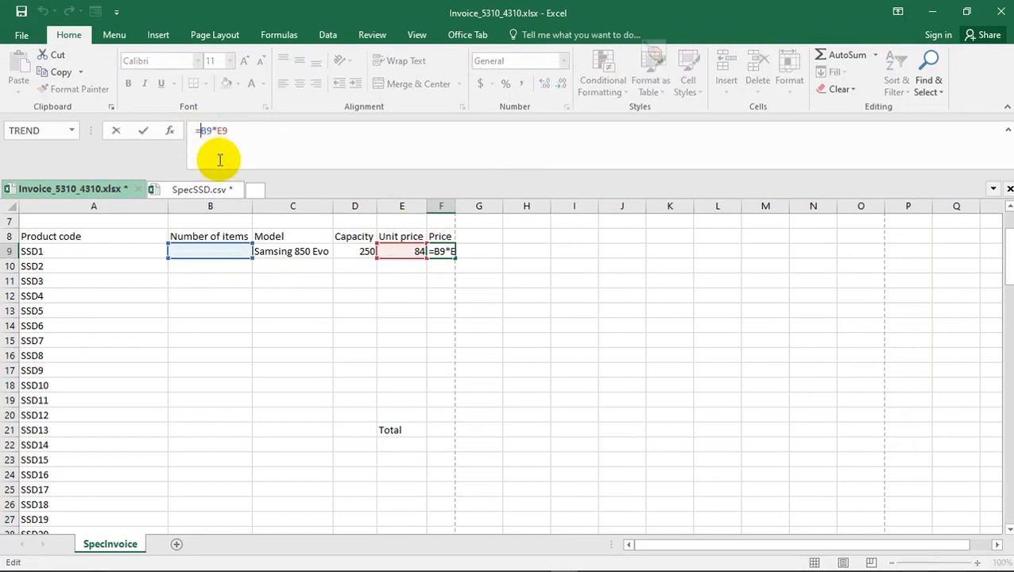
{"action": "type", "text": "="}
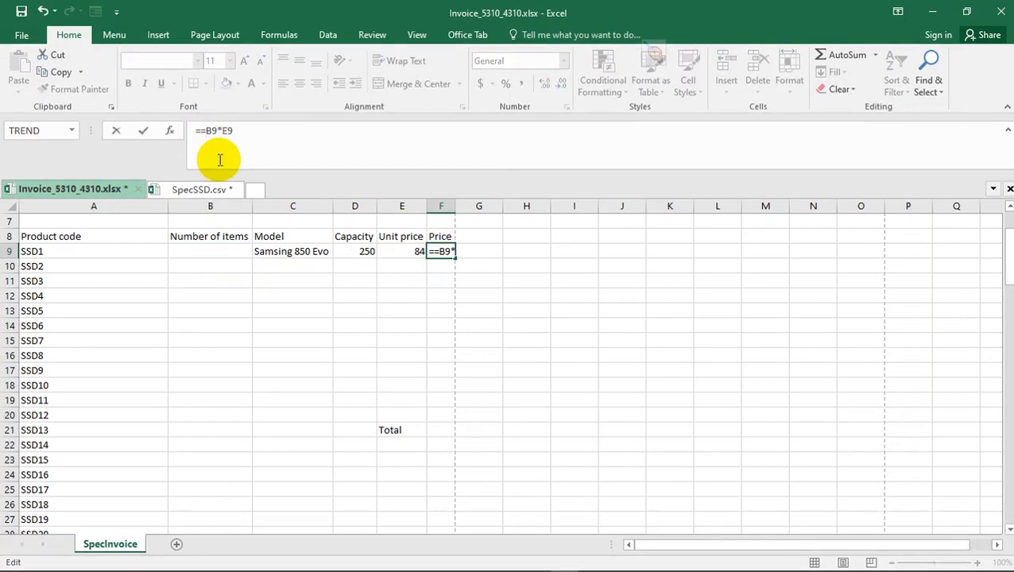
{"action": "key", "text": "BackSpace"}
{"action": "type", "text": "IF"}
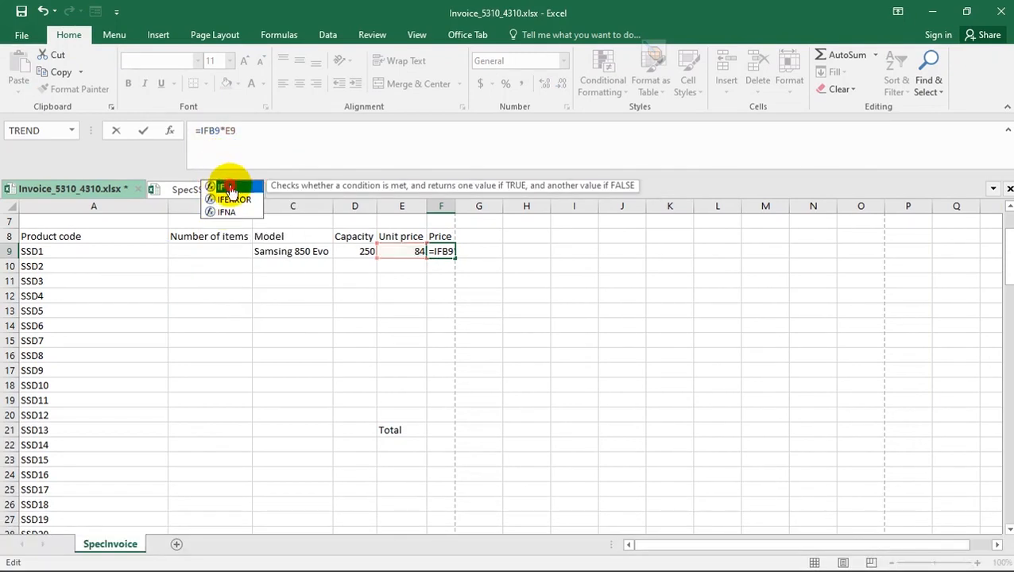
{"action": "double_click", "coordinate": [229, 189]}
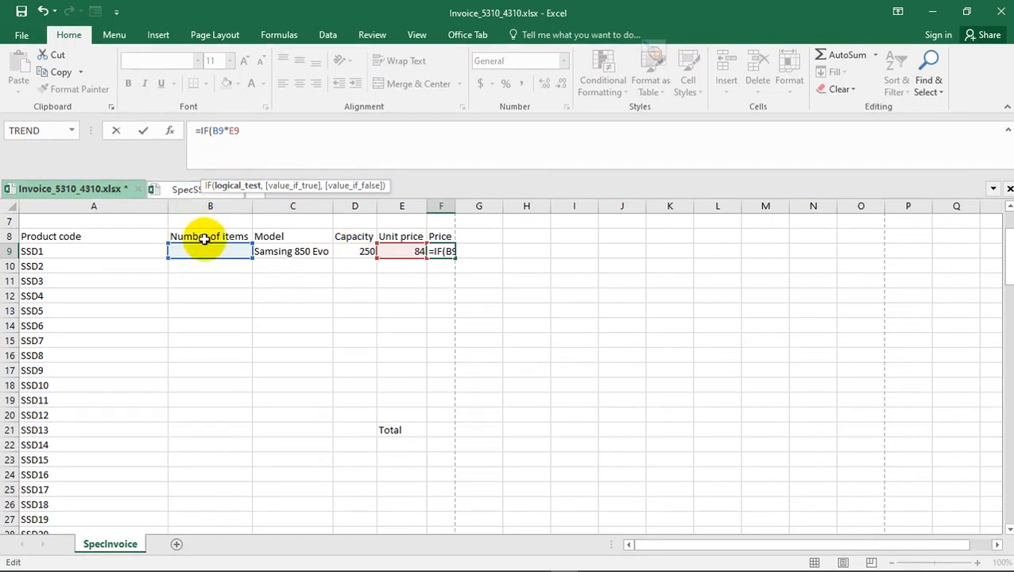
{"action": "left_click", "coordinate": [206, 252]}
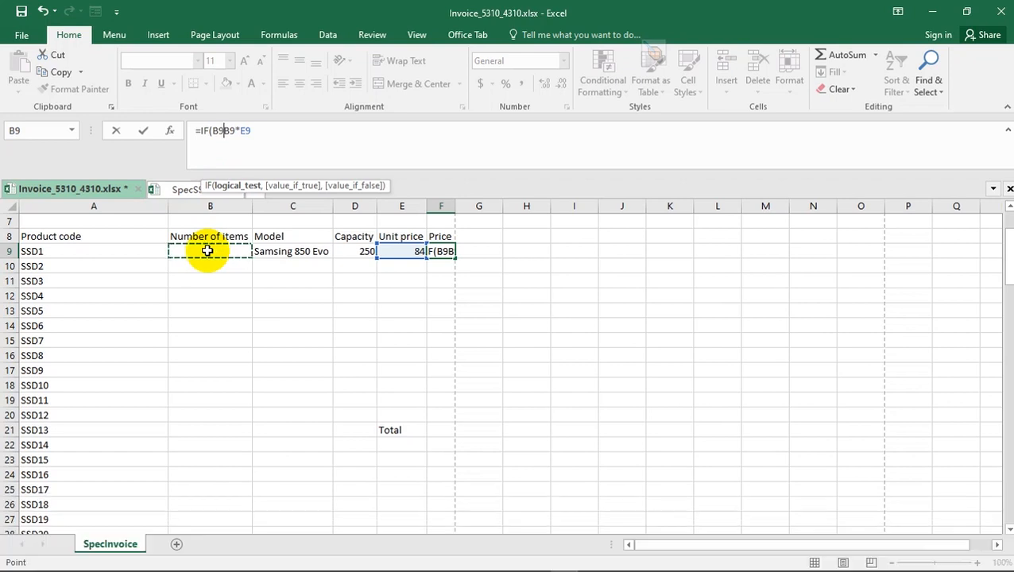
{"action": "type", "text": "="}
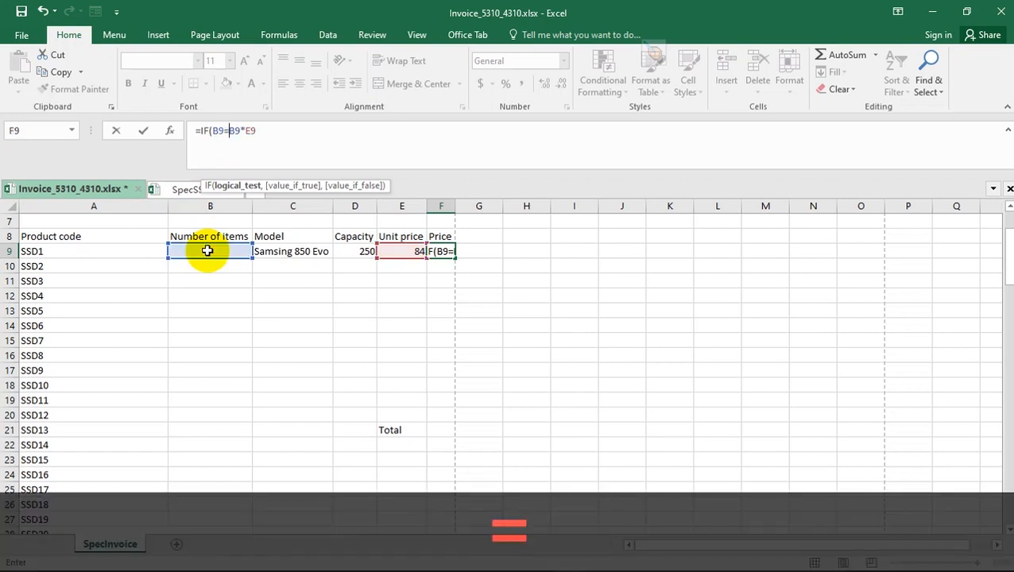
{"action": "type", "text": "\"\""}
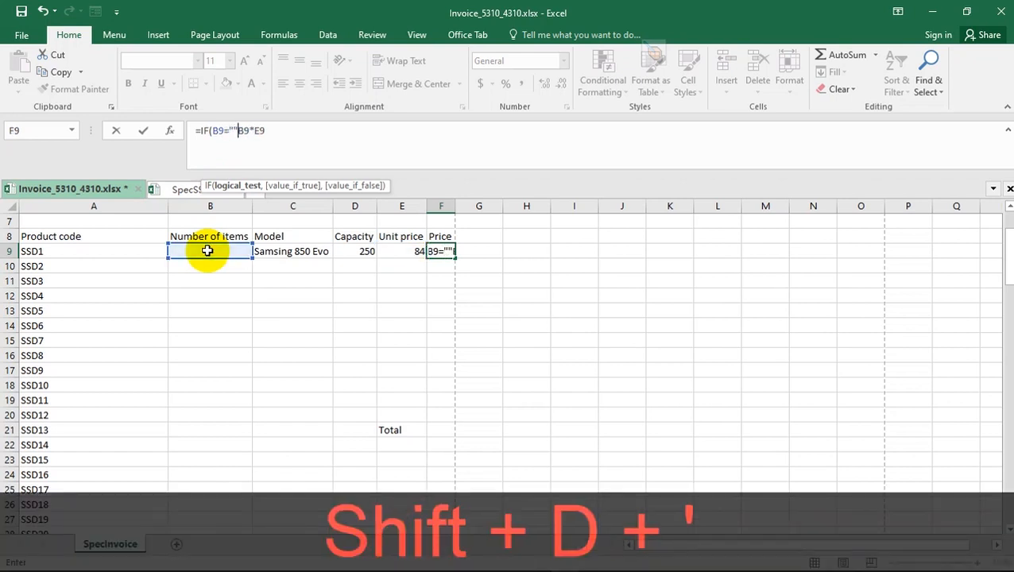
{"action": "type", "text": ","}
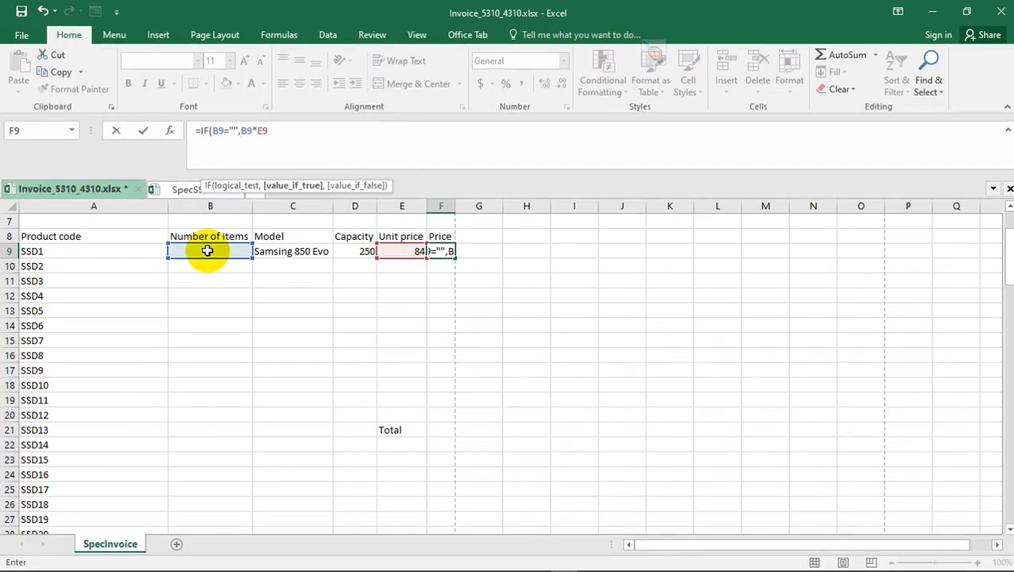
{"action": "type", "text": "\"\""}
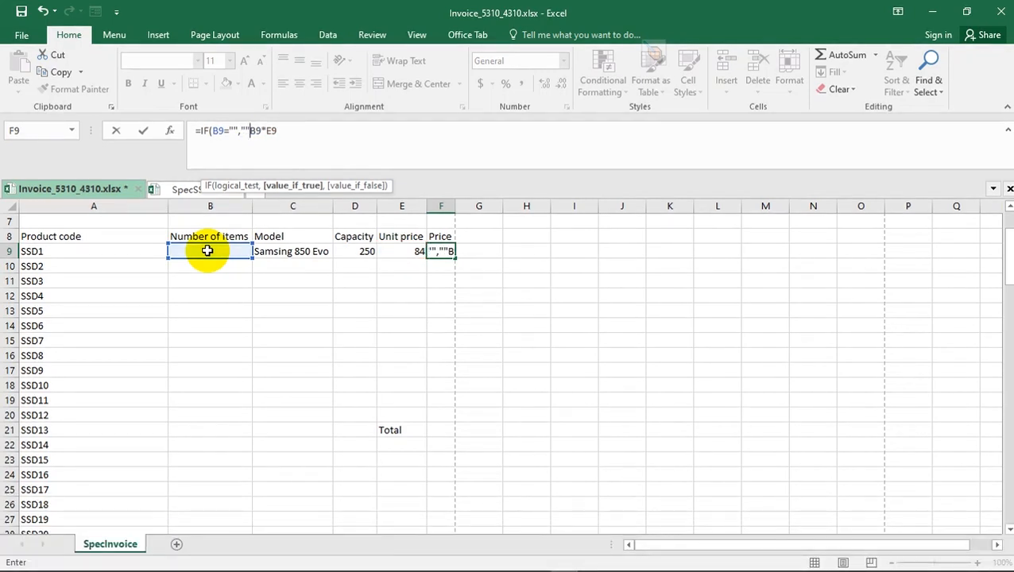
{"action": "type", "text": ","}
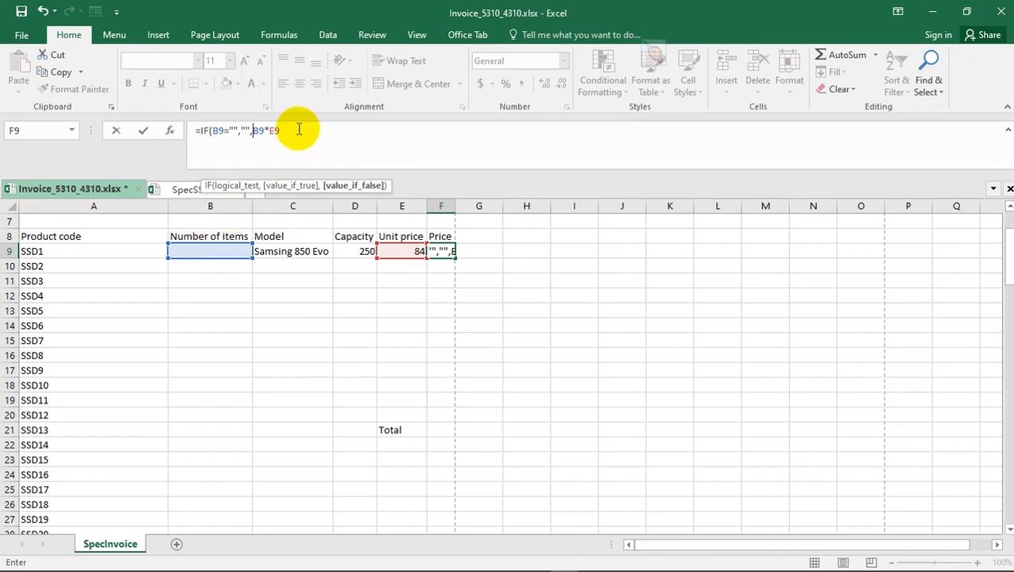
- Complete the Price formula in F9 as =IF(B9="","",B9*E9), returning blank when B9 is empty
{"action": "type", "text": ")"}
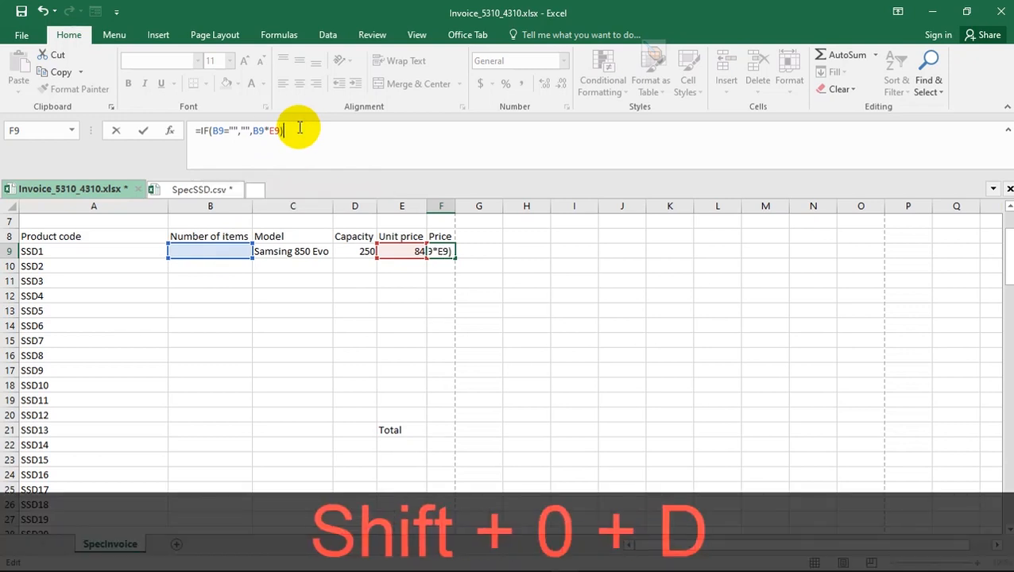
{"action": "key", "text": "Return"}
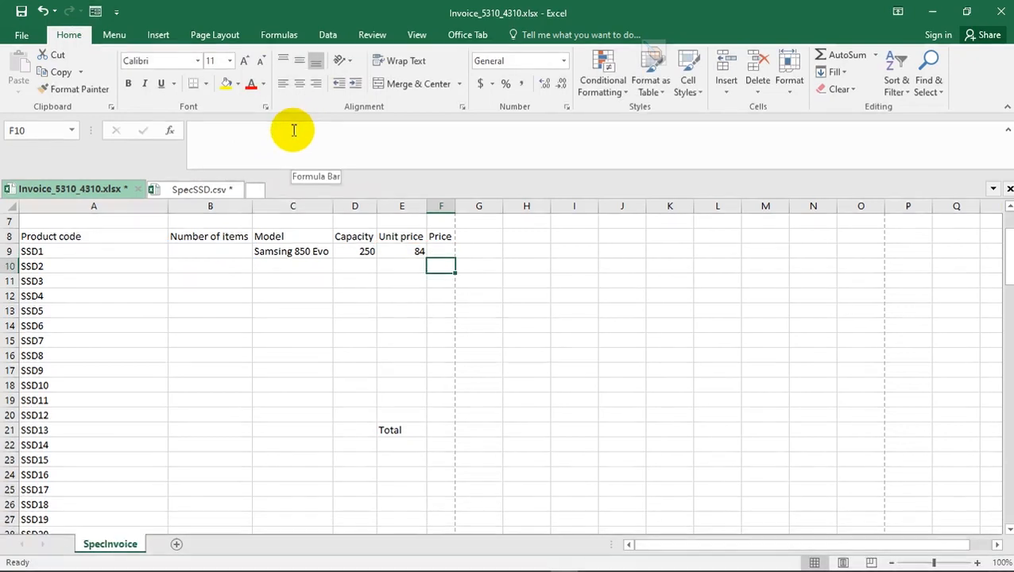
- Check the finished Price formula in F9 against the Number of items cell B9
{"action": "left_click", "coordinate": [212, 252]}
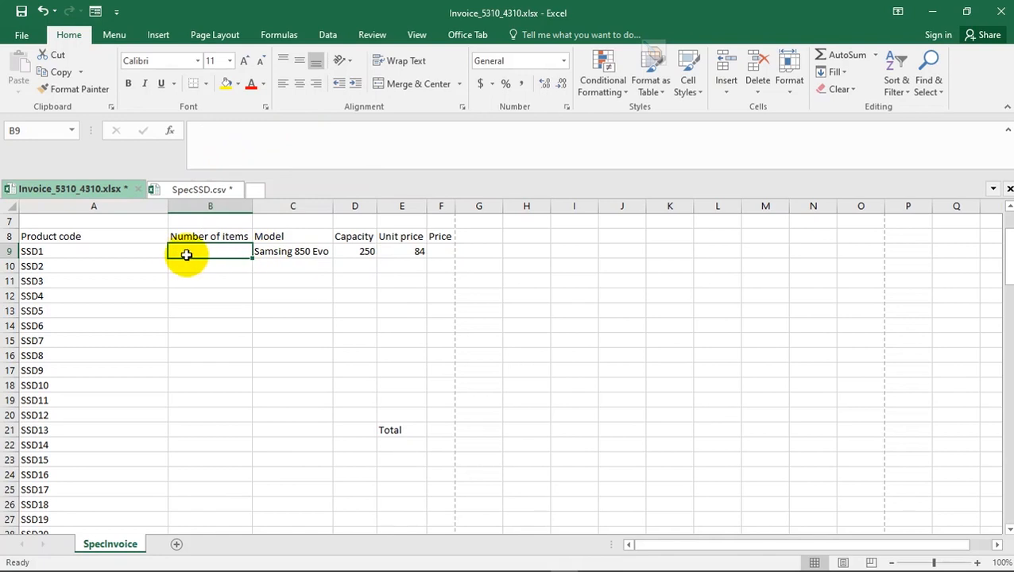
{"action": "left_click", "coordinate": [448, 251]}
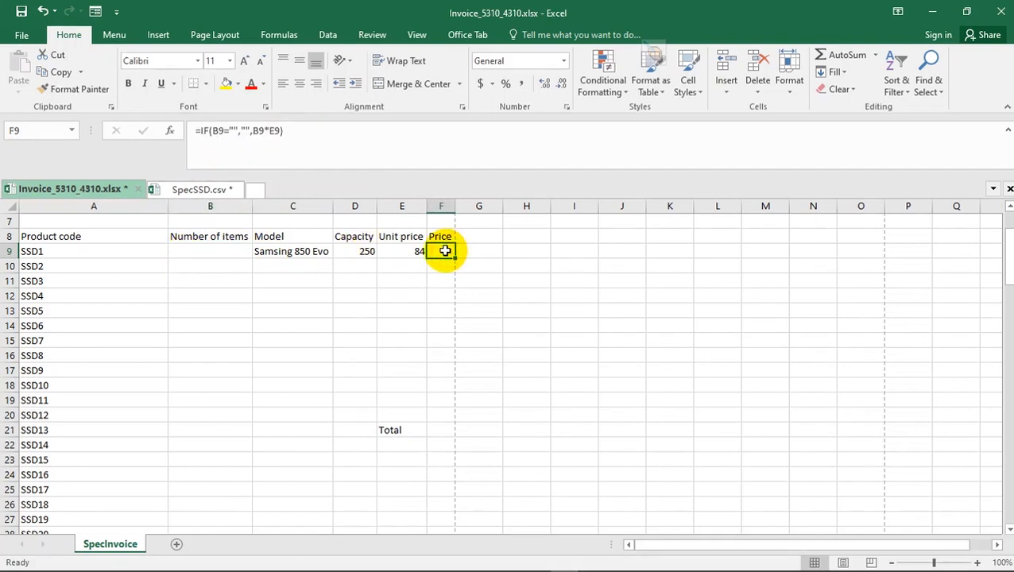
{"action": "left_click", "coordinate": [203, 251]}
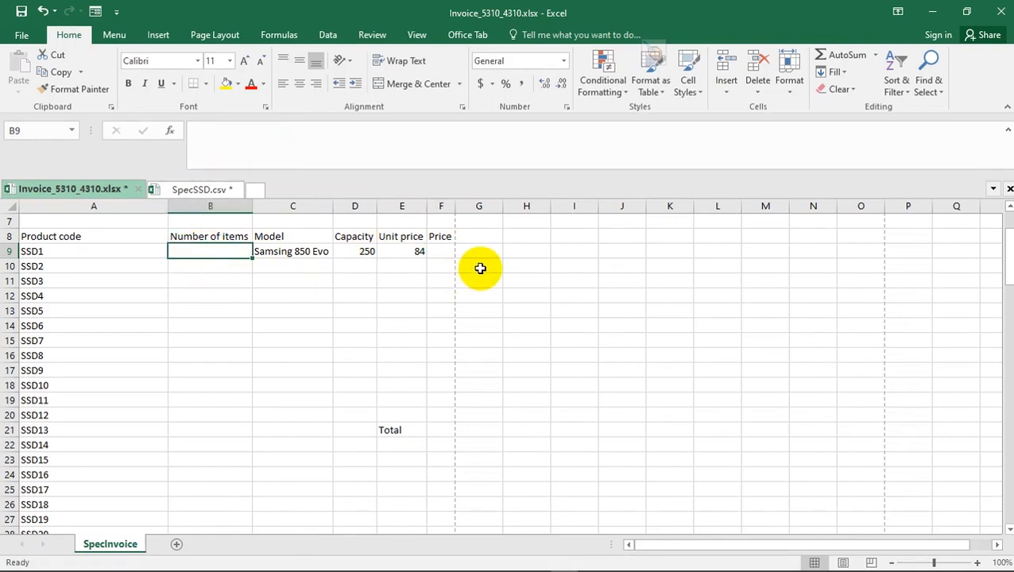
{"action": "left_click", "coordinate": [449, 252]}
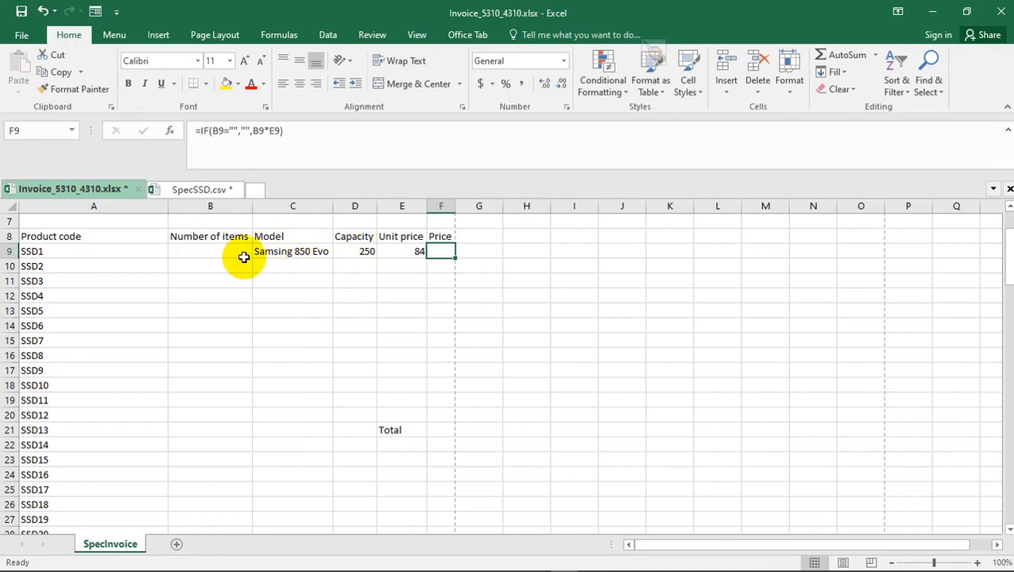
- Switch to the specimen paper and highlight question 11's sentence about displaying nothing in F9 when no number of items is entered
{"action": "key", "text": "alt+d"}
{"action": "scroll", "coordinate": [318, 355], "scroll_direction": "down", "scroll_amount": 2}
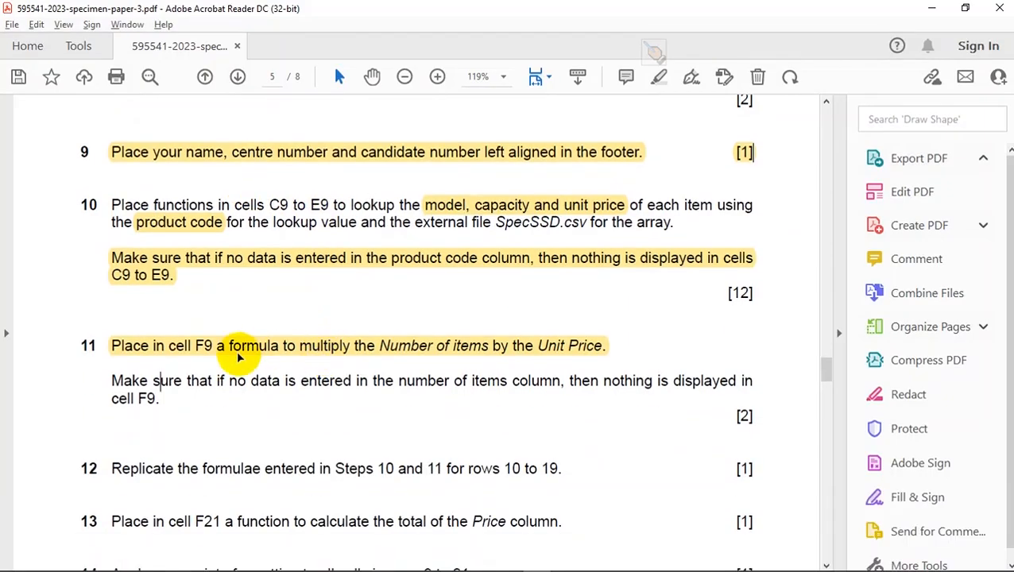
{"action": "left_click_drag", "start_coordinate": [153, 384], "coordinate": [167, 403]}
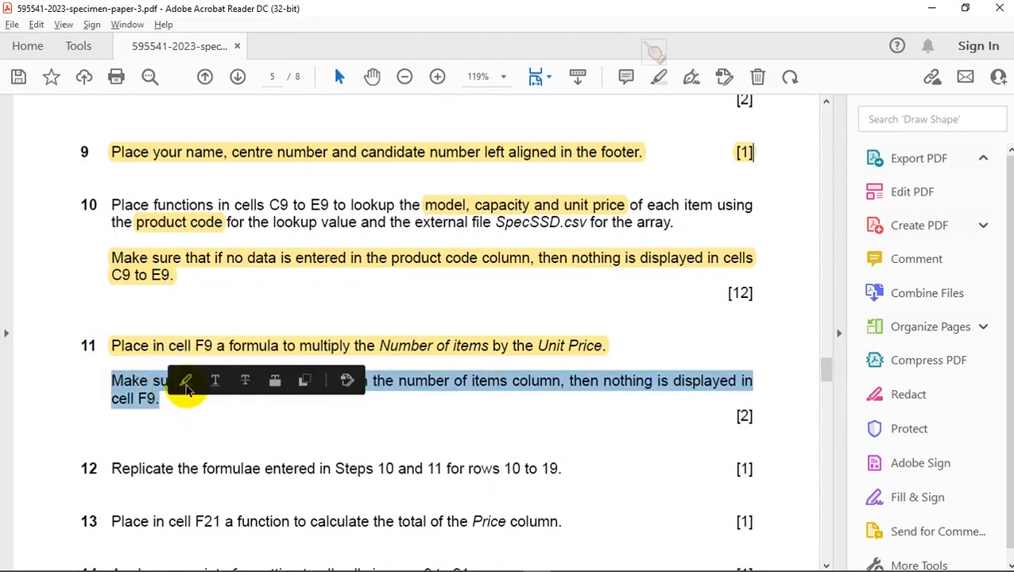
{"action": "left_click", "coordinate": [188, 380]}
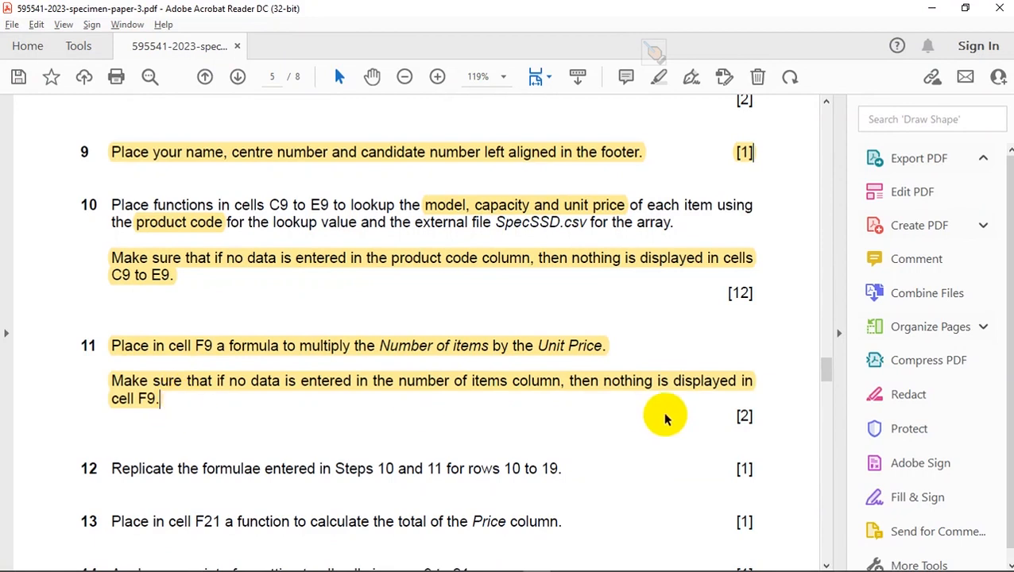
{"action": "left_click_drag", "start_coordinate": [765, 414], "coordinate": [738, 417]}
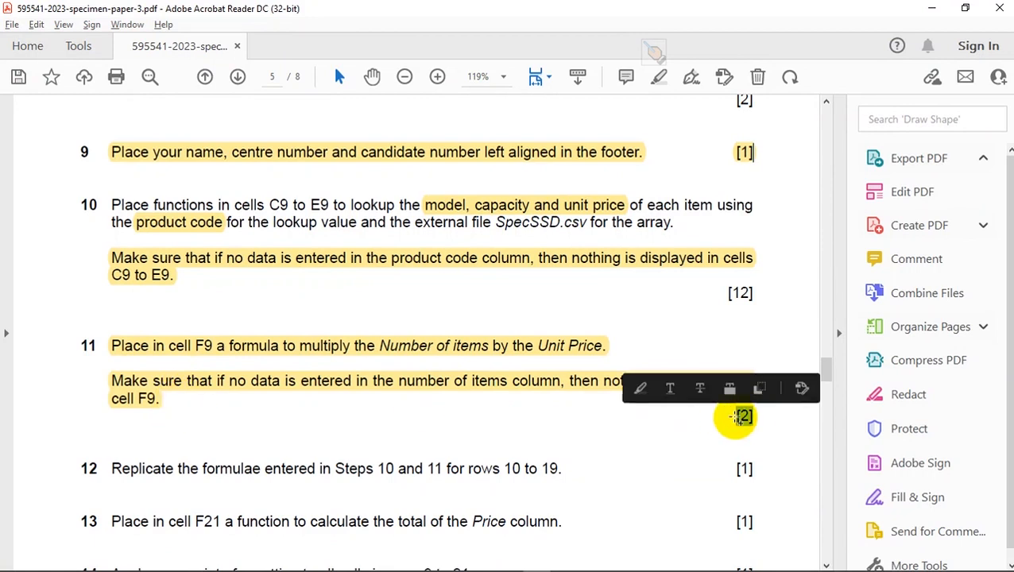
{"action": "left_click", "coordinate": [256, 389]}
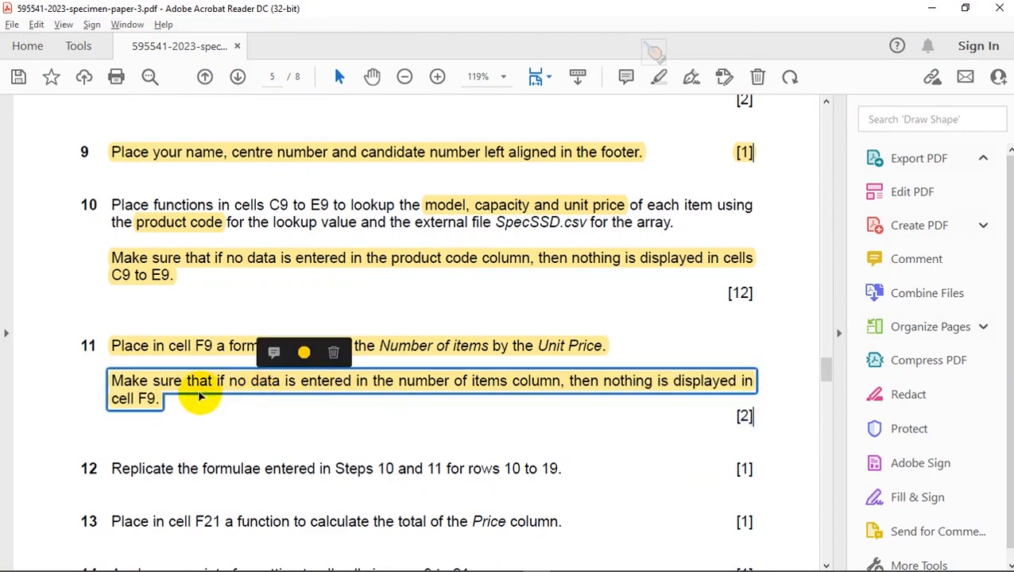
{"action": "left_click", "coordinate": [173, 401]}
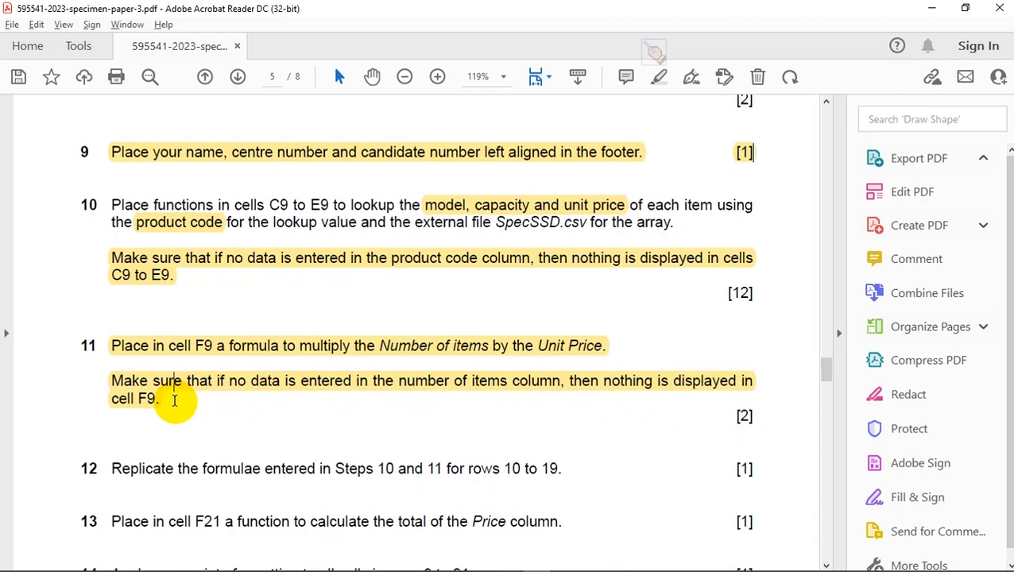
{"action": "scroll", "coordinate": [170, 369], "scroll_direction": "down", "scroll_amount": 3}
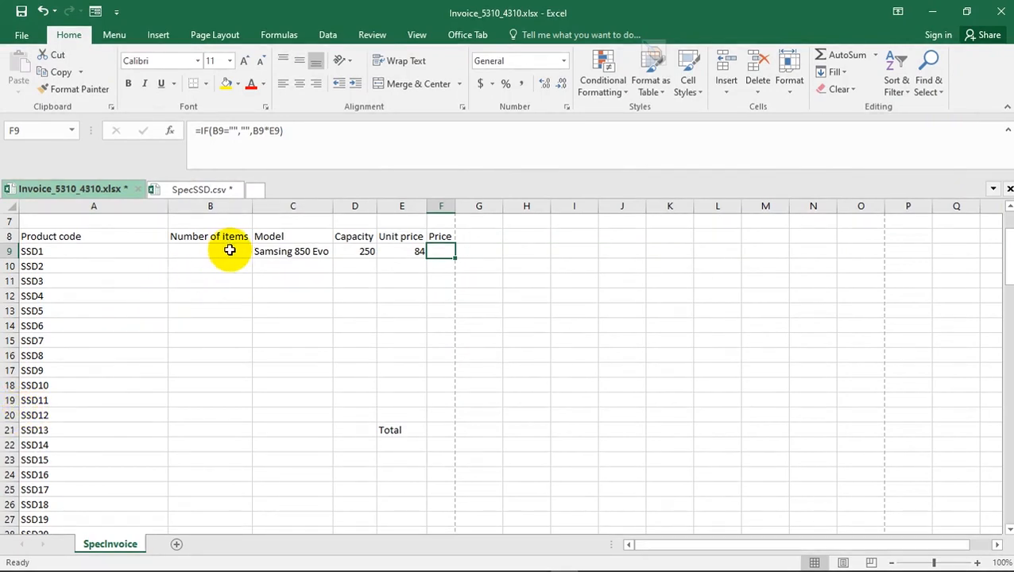
- Switch back to the Excel invoice and fill the Model lookup formula from C9 down to C19
{"action": "left_click", "coordinate": [270, 252]}
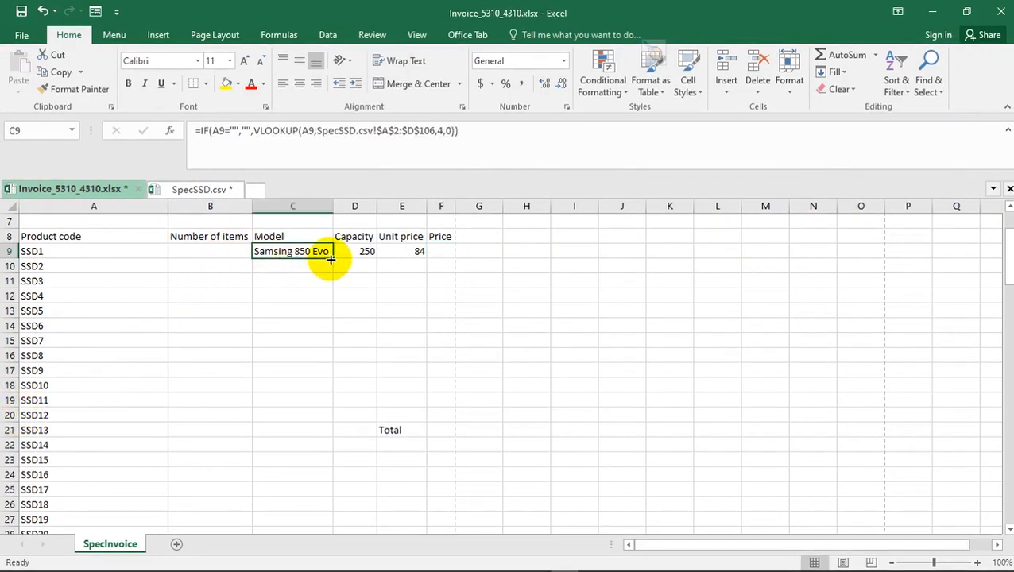
{"action": "left_click_drag", "start_coordinate": [332, 258], "coordinate": [316, 419]}
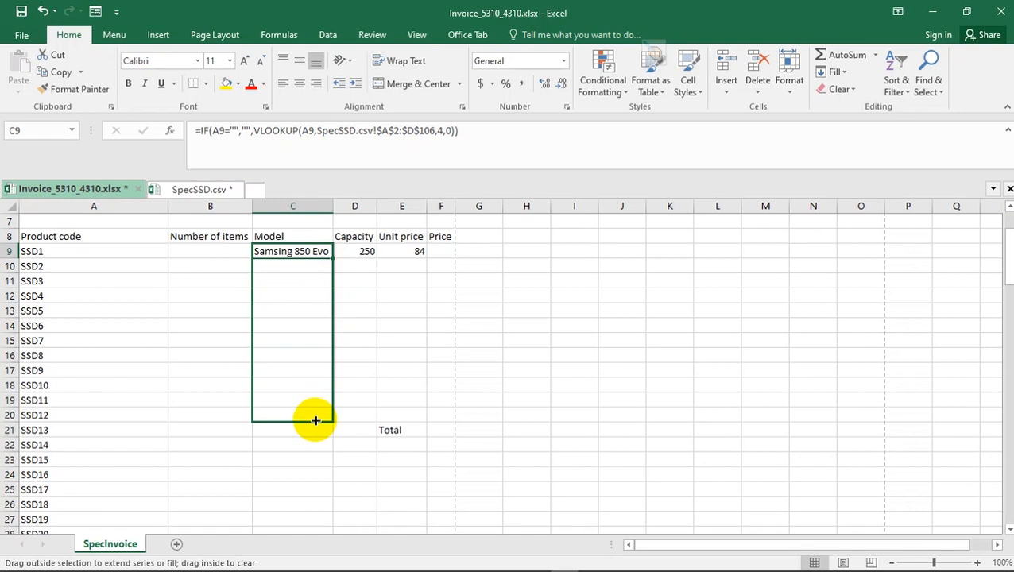
{"action": "left_click_drag", "start_coordinate": [316, 417], "coordinate": [319, 404]}
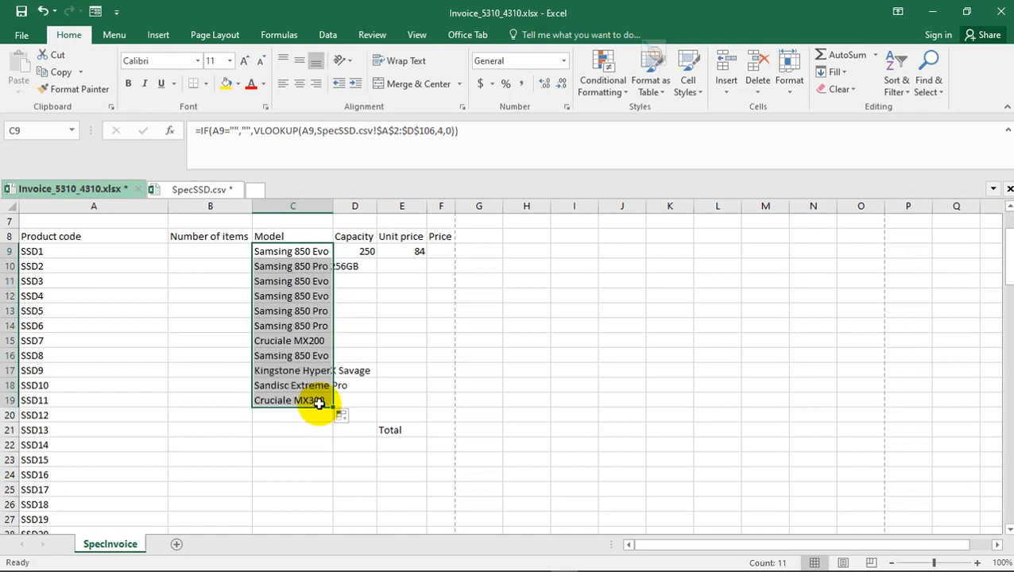
- Check the row range in question 12 of the specimen paper against row 19 of the Excel invoice
{"action": "key", "text": "alt+Tab"}
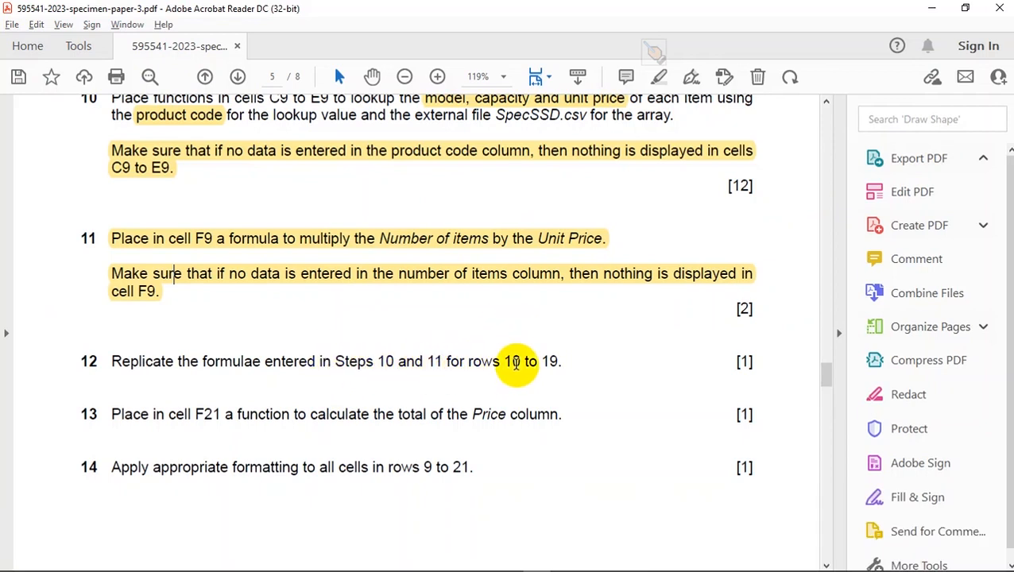
{"action": "key", "text": "alt+Tab"}
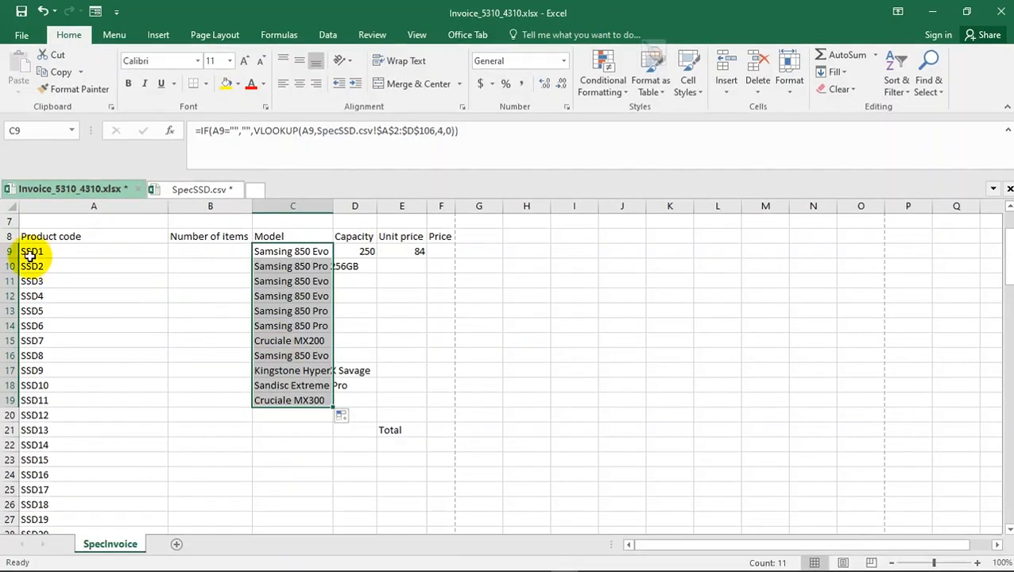
{"action": "left_click", "coordinate": [8, 399]}
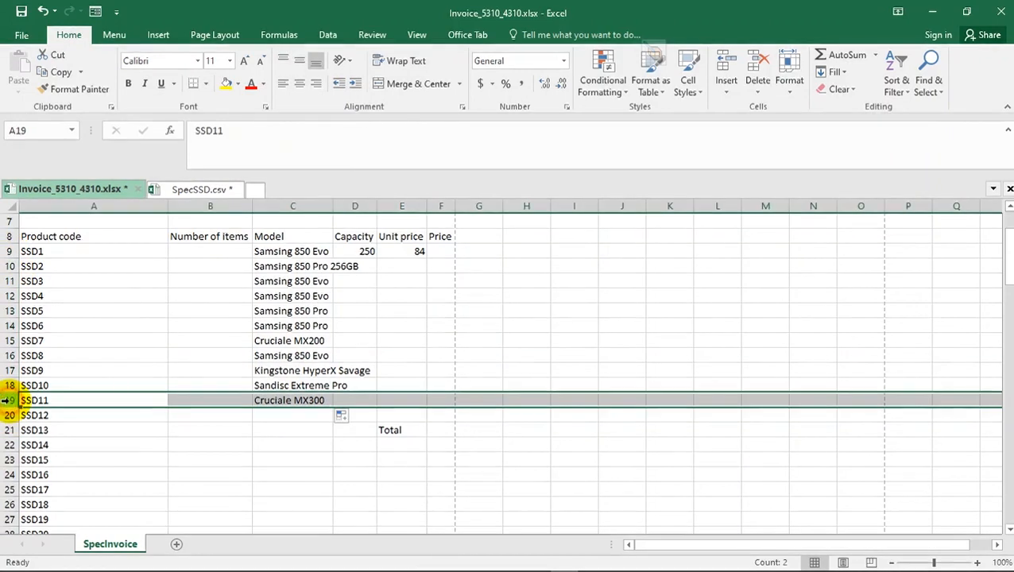
{"action": "left_click", "coordinate": [310, 400]}
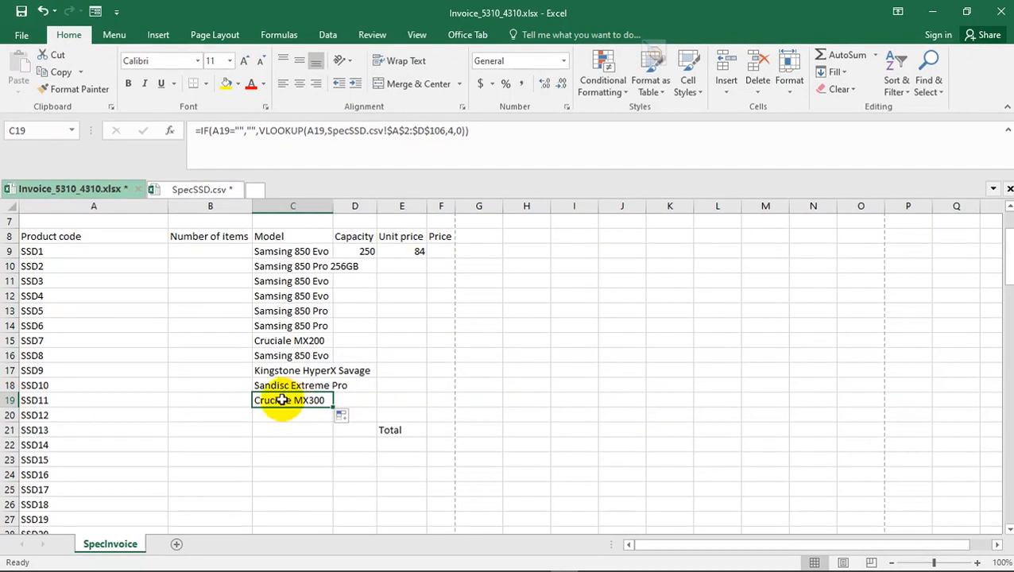
- AutoFit the width of Model column C and fill the Capacity formula from D9 down to D19
{"action": "double_click", "coordinate": [333, 205]}
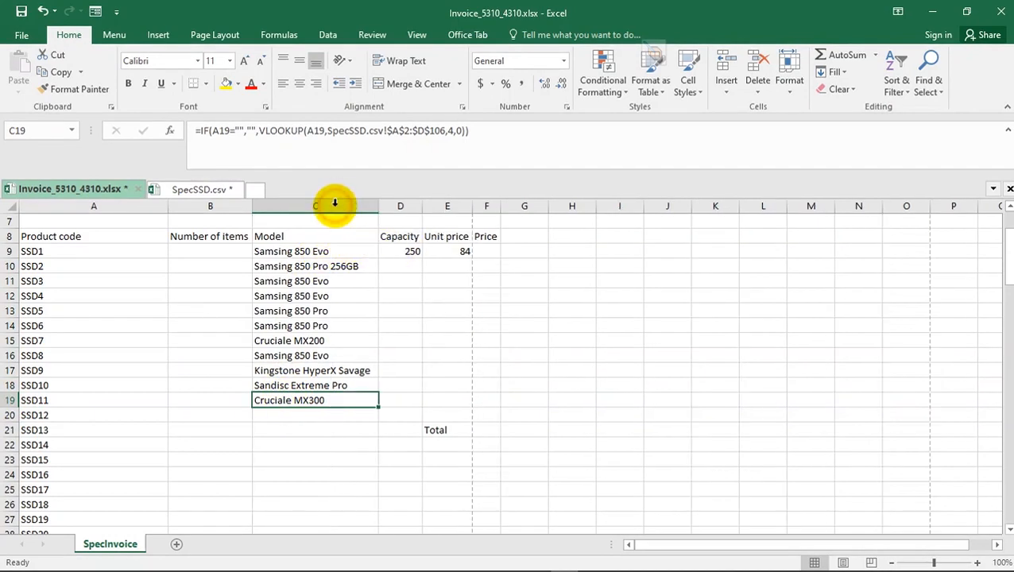
{"action": "left_click", "coordinate": [405, 251]}
{"action": "left_click_drag", "start_coordinate": [421, 258], "coordinate": [408, 408]}
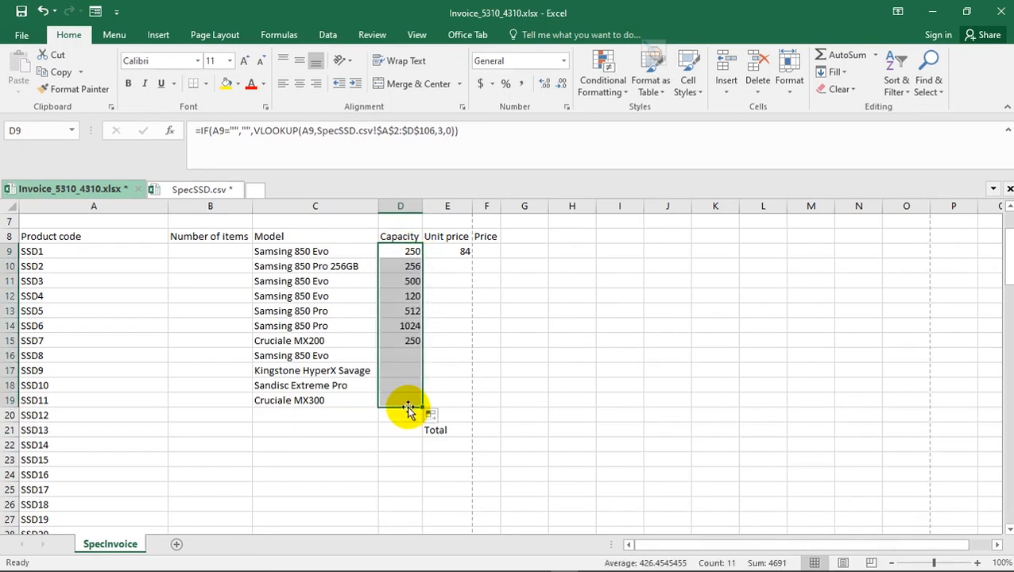
- Open the Format Cells settings for Unit price cell E9 and choose the Currency category
{"action": "left_click", "coordinate": [449, 239]}
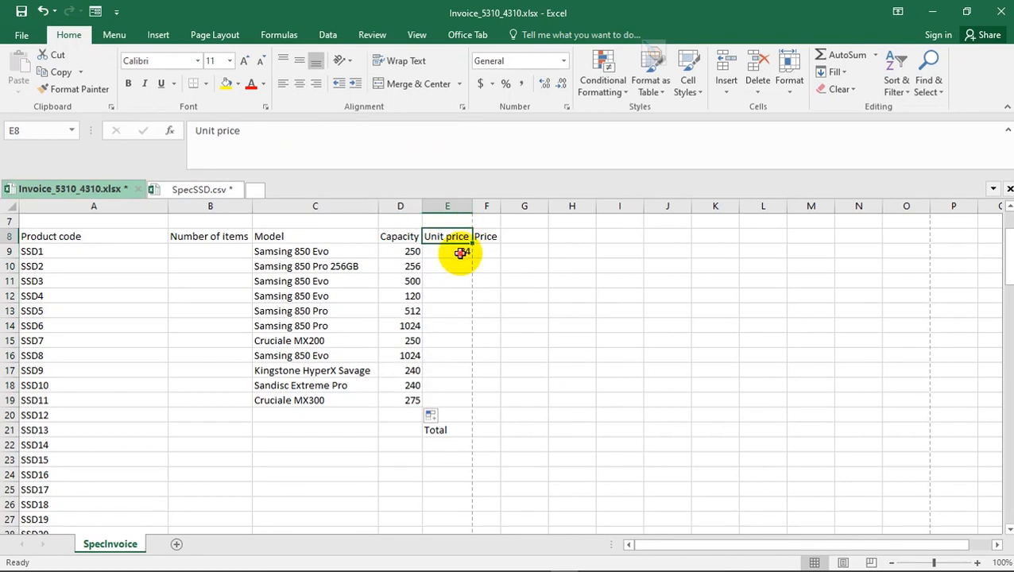
{"action": "left_click", "coordinate": [460, 251]}
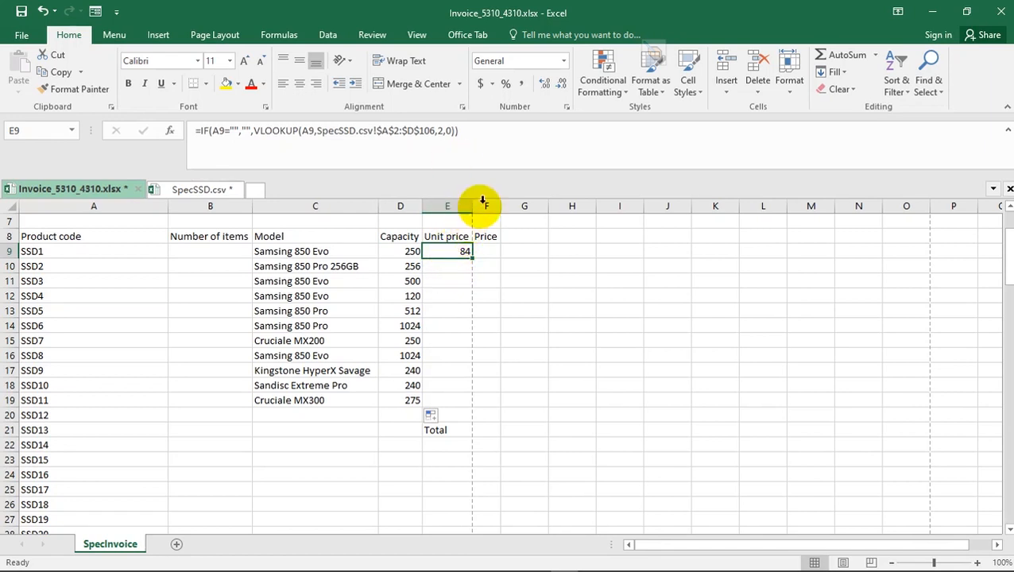
{"action": "left_click", "coordinate": [566, 108]}
{"action": "left_click_drag", "start_coordinate": [236, 48], "coordinate": [656, 167]}
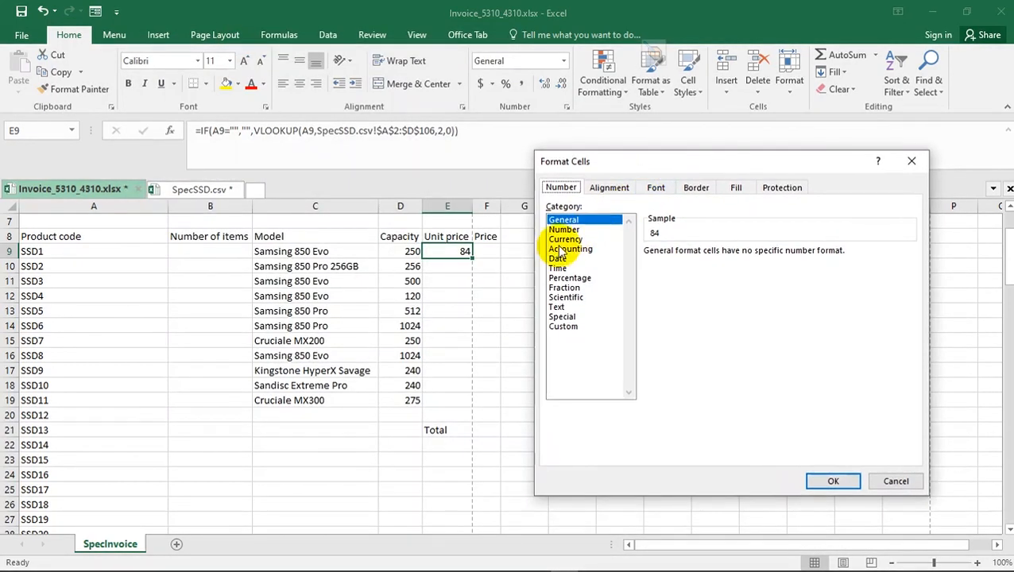
{"action": "left_click", "coordinate": [563, 249]}
{"action": "left_click", "coordinate": [562, 239]}
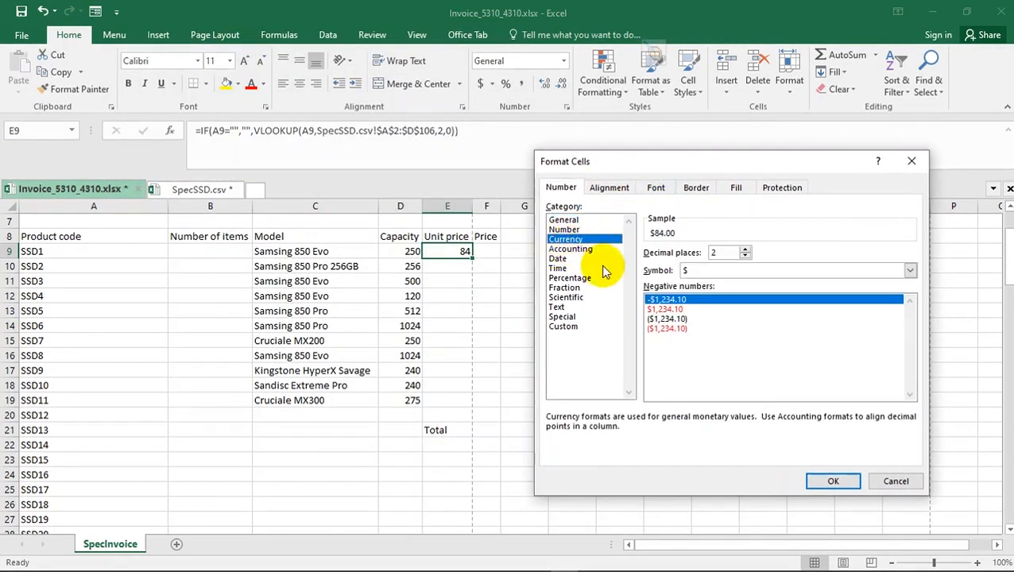
{"action": "left_click", "coordinate": [909, 270]}
{"action": "left_click", "coordinate": [911, 332]}
{"action": "left_click", "coordinate": [910, 332]}
{"action": "left_click", "coordinate": [911, 332]}
{"action": "left_click", "coordinate": [910, 332]}
{"action": "left_click", "coordinate": [910, 333]}
{"action": "left_click", "coordinate": [911, 332]}
{"action": "left_click", "coordinate": [911, 333]}
{"action": "left_click", "coordinate": [910, 333]}
{"action": "left_click", "coordinate": [910, 333]}
{"action": "left_click", "coordinate": [910, 333]}
{"action": "left_click", "coordinate": [910, 333]}
{"action": "left_click", "coordinate": [910, 333]}
{"action": "left_click", "coordinate": [910, 333]}
{"action": "left_click", "coordinate": [911, 333]}
{"action": "left_click", "coordinate": [910, 332]}
{"action": "left_click", "coordinate": [911, 333]}
{"action": "left_click", "coordinate": [910, 333]}
{"action": "left_click", "coordinate": [910, 332]}
{"action": "left_click", "coordinate": [910, 333]}
{"action": "left_click", "coordinate": [900, 332]}
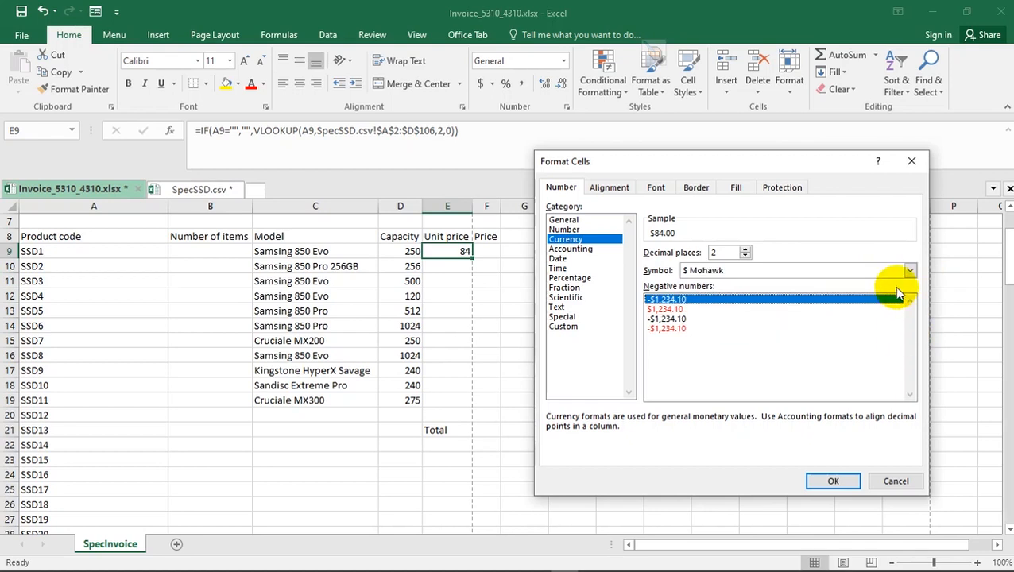
- Set the currency symbol for E9 to £ English (United Kingdom) and apply the format
{"action": "left_click", "coordinate": [911, 271]}
{"action": "left_click", "coordinate": [910, 333]}
{"action": "left_click", "coordinate": [910, 333]}
{"action": "left_click", "coordinate": [911, 333]}
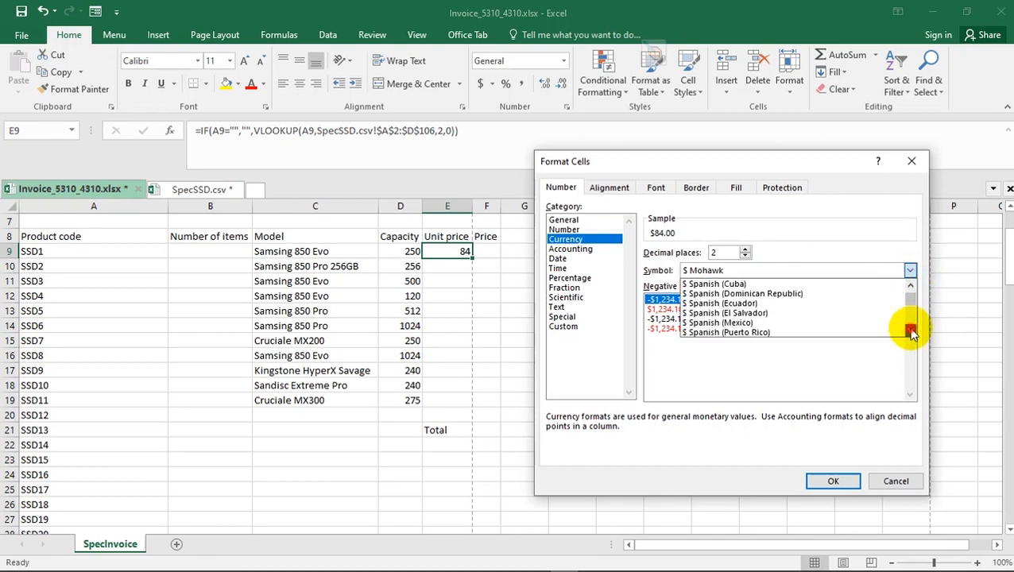
{"action": "left_click", "coordinate": [911, 331]}
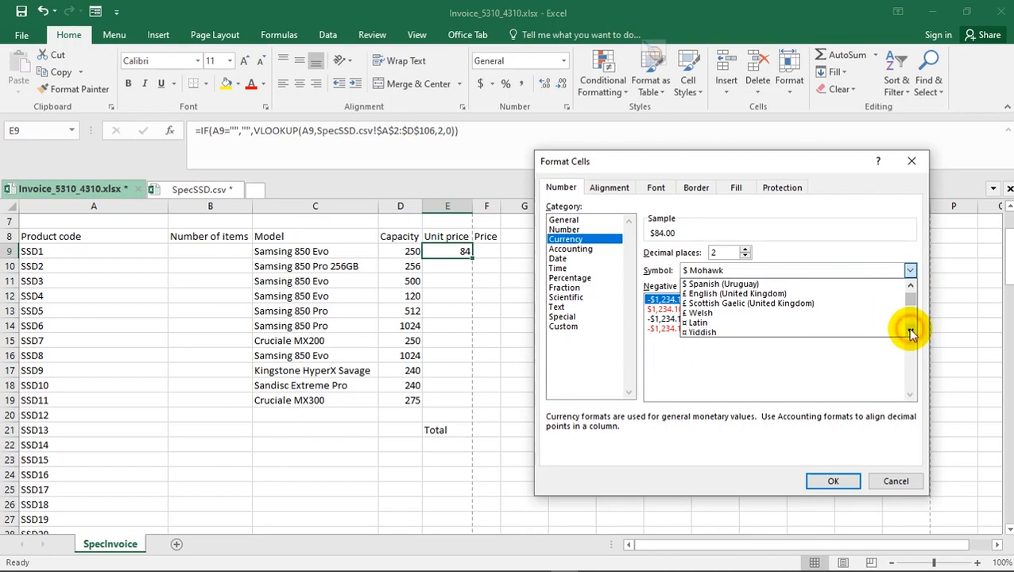
{"action": "left_click", "coordinate": [739, 294]}
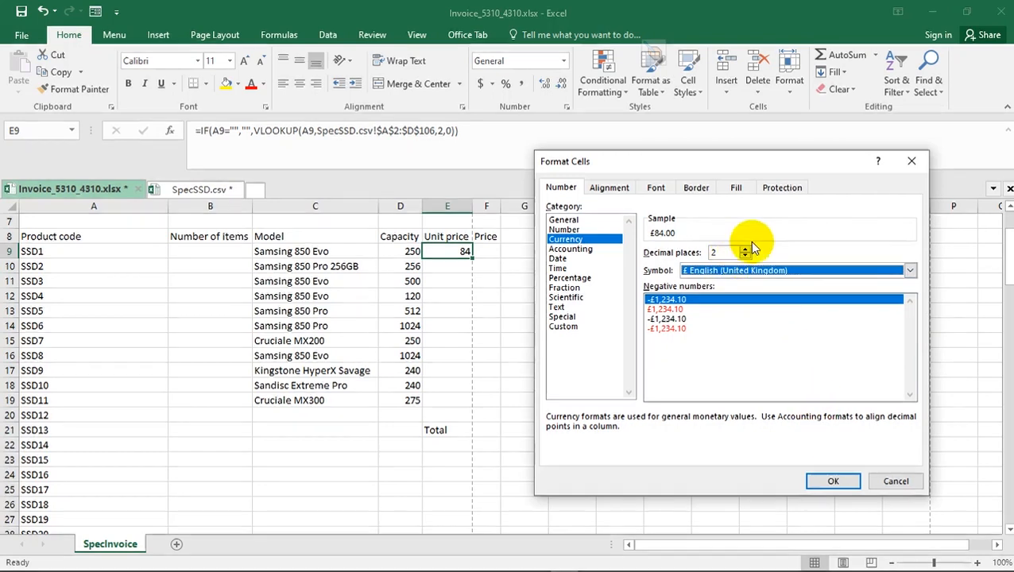
{"action": "left_click", "coordinate": [826, 481]}
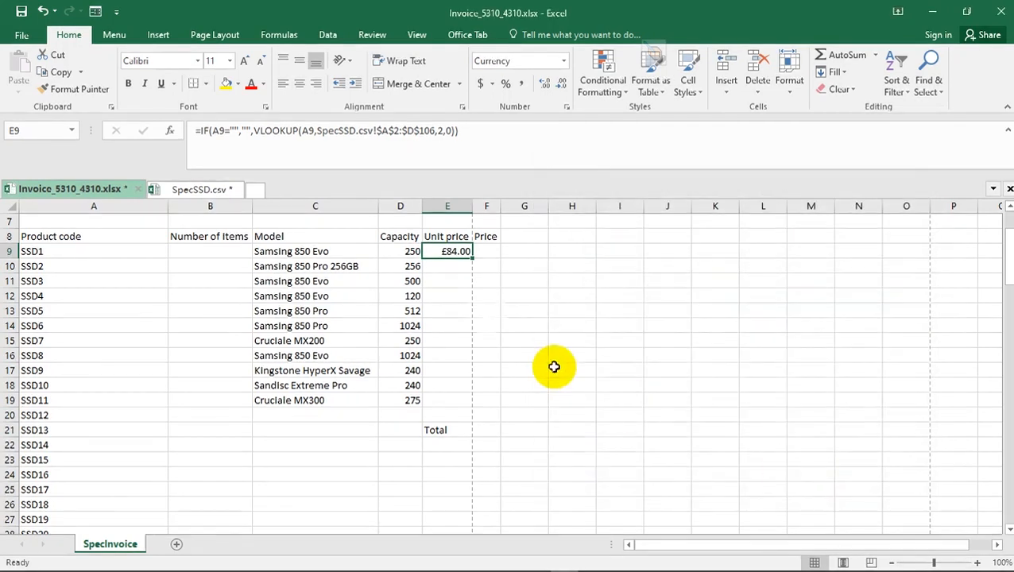
- Fill the Unit price formula and its currency format from E9 down to E19
{"action": "left_click_drag", "start_coordinate": [472, 256], "coordinate": [473, 404]}
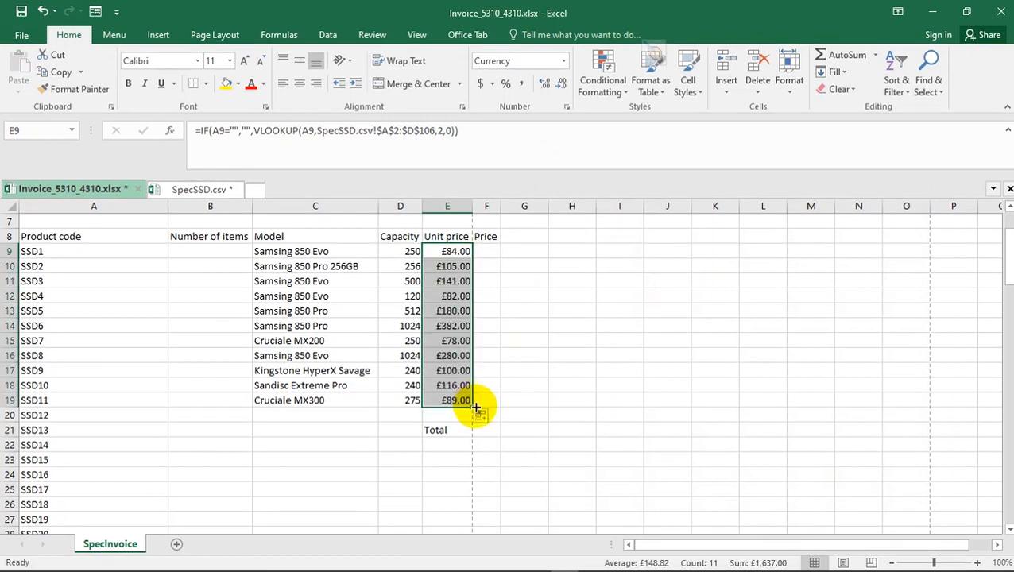
{"action": "left_click", "coordinate": [460, 251]}
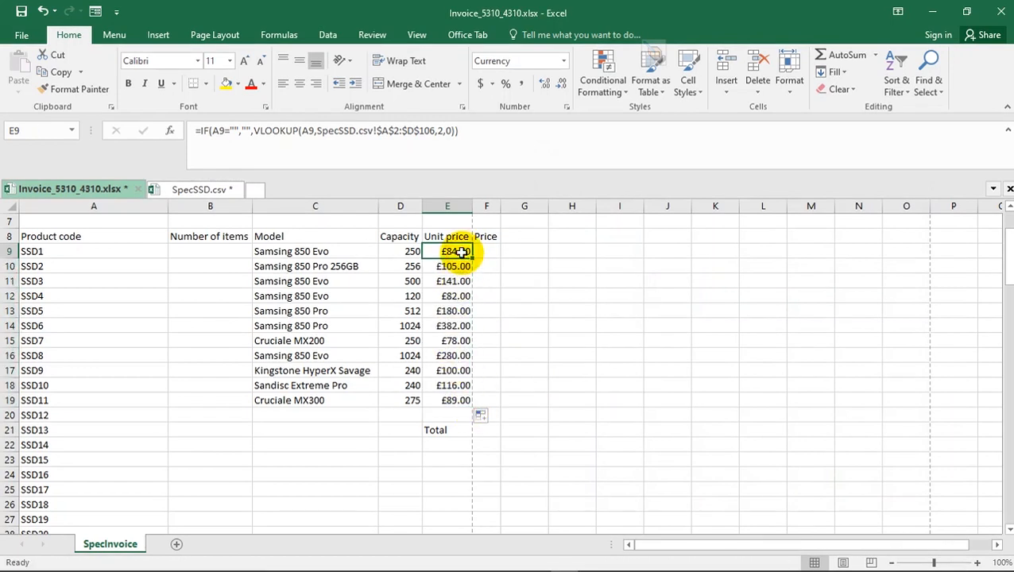
- Fill the Price formula from F9 down to F19 and choose the Currency category in the range's Format Cells settings
{"action": "left_click", "coordinate": [492, 252]}
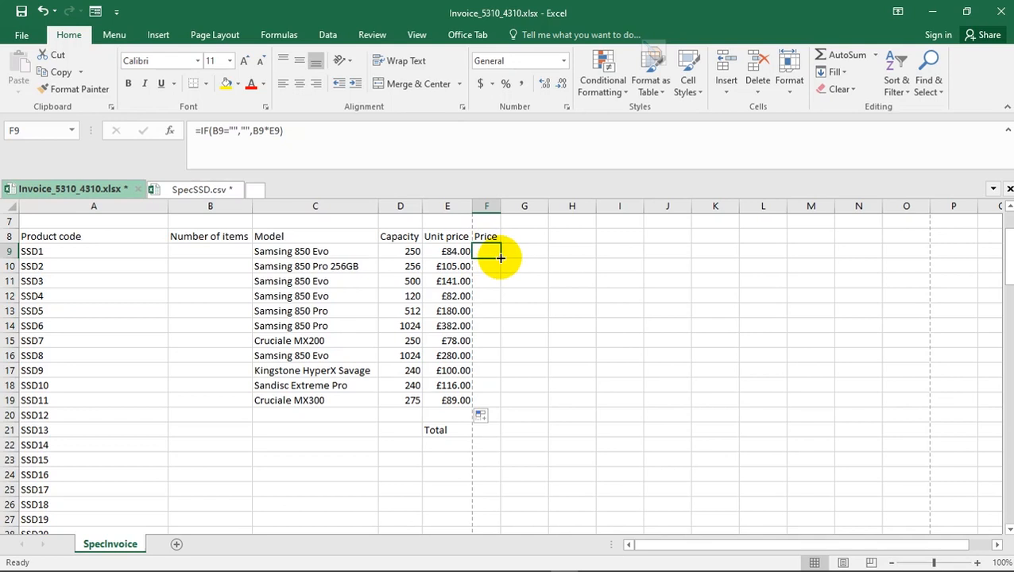
{"action": "left_click_drag", "start_coordinate": [500, 259], "coordinate": [500, 406]}
{"action": "left_click", "coordinate": [566, 107]}
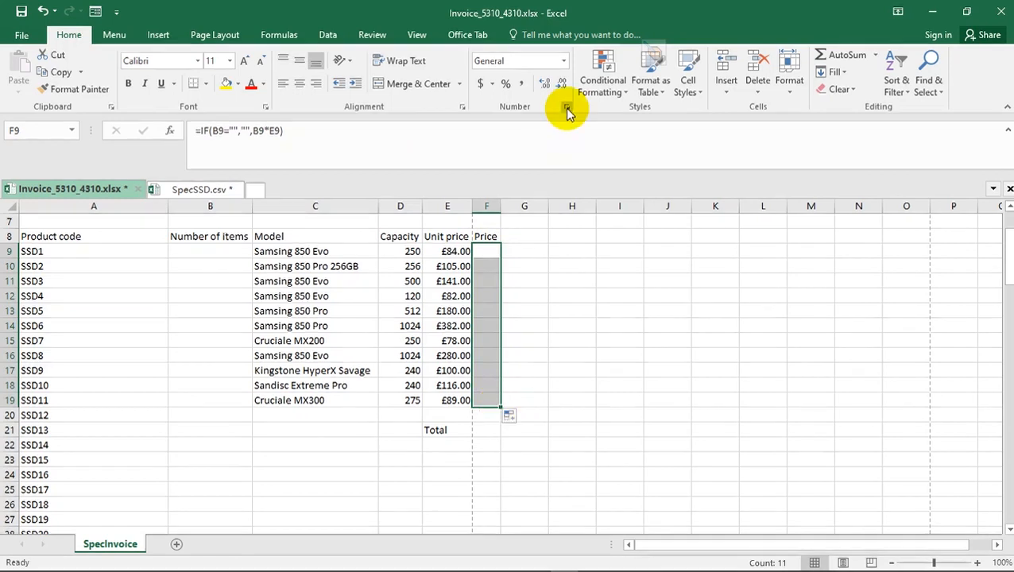
{"action": "left_click", "coordinate": [570, 239]}
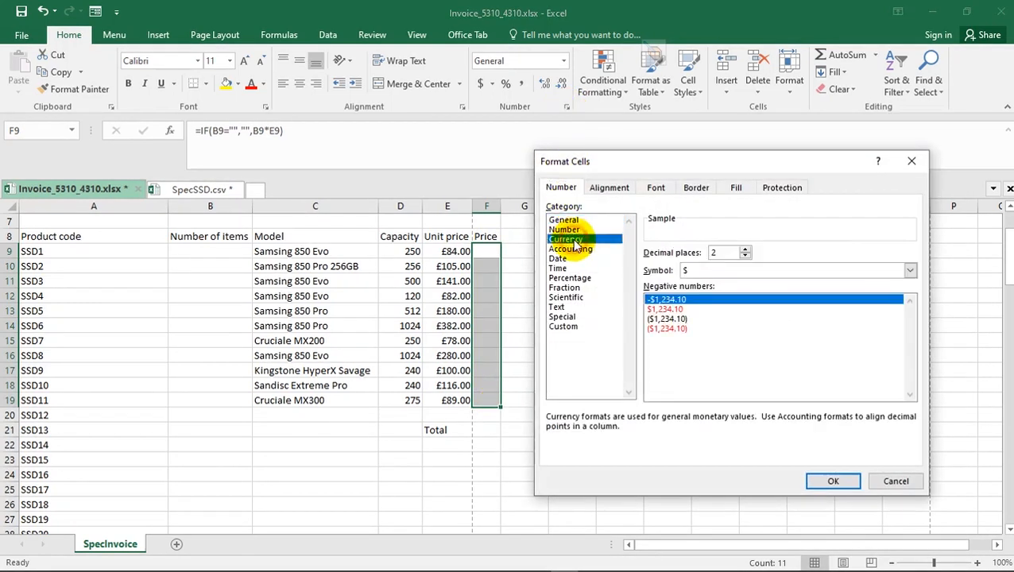
- Set the currency symbol for F9:F19 to £ English (United Kingdom) and apply the format
{"action": "left_click", "coordinate": [909, 270]}
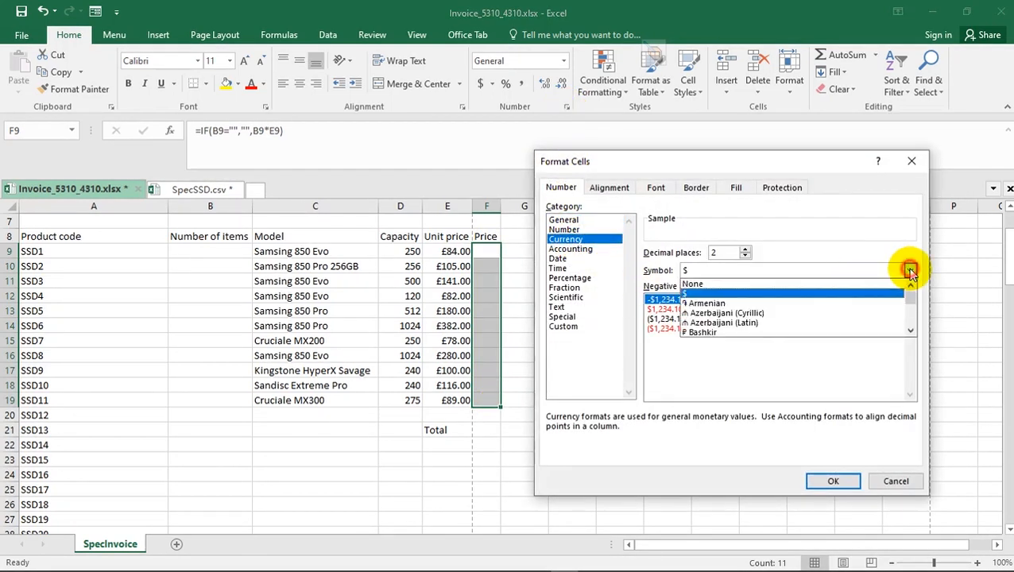
{"action": "left_click_drag", "start_coordinate": [910, 298], "coordinate": [910, 306]}
{"action": "scroll", "coordinate": [795, 311], "scroll_direction": "up", "scroll_amount": 5}
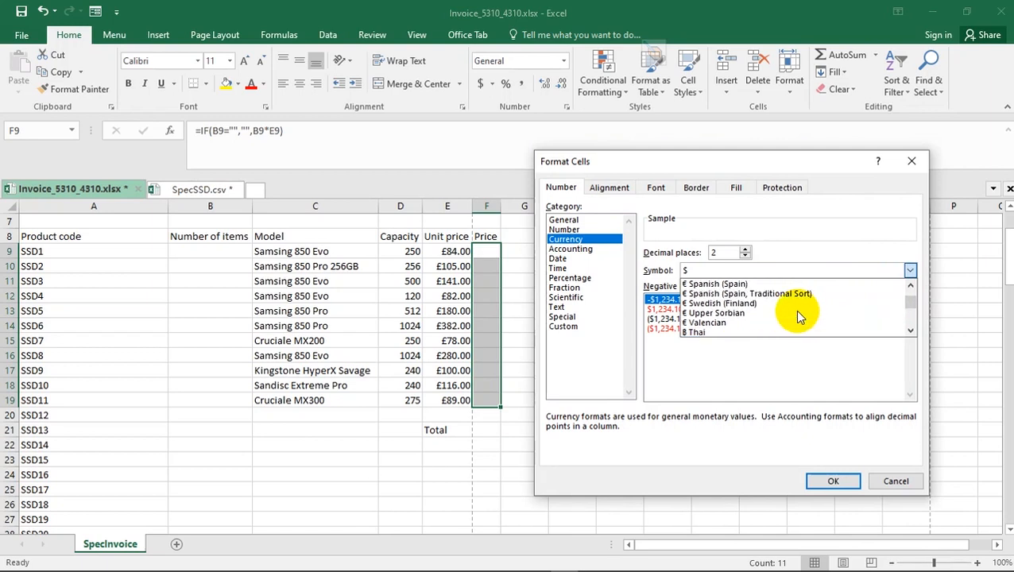
{"action": "scroll", "coordinate": [796, 311], "scroll_direction": "up", "scroll_amount": 15}
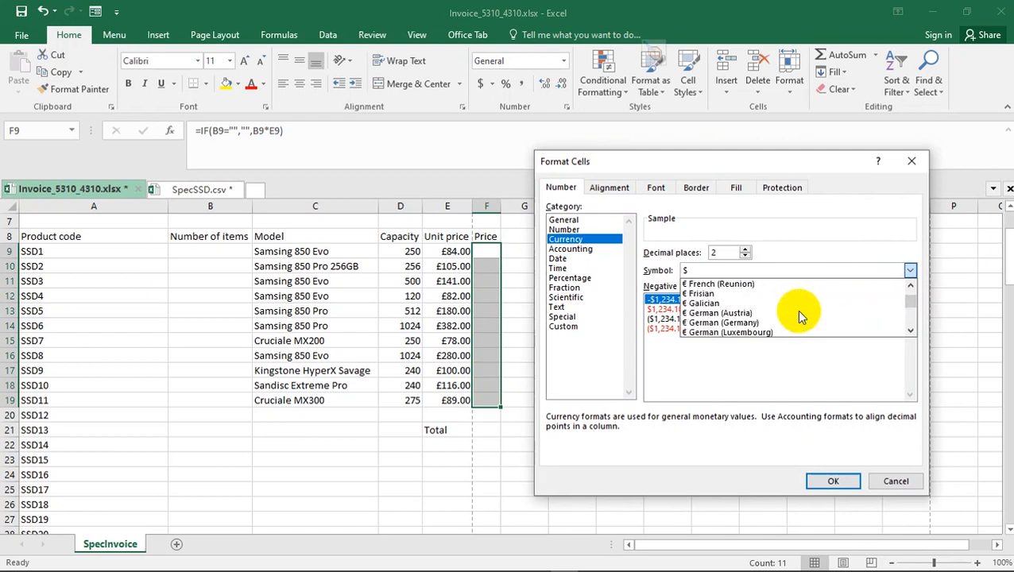
{"action": "left_click", "coordinate": [754, 302]}
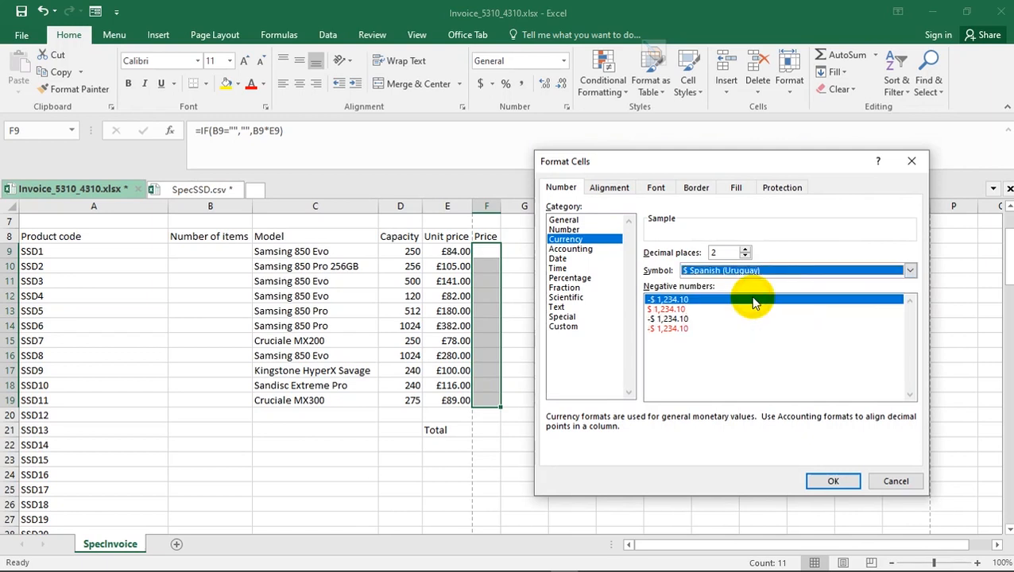
{"action": "left_click", "coordinate": [909, 270]}
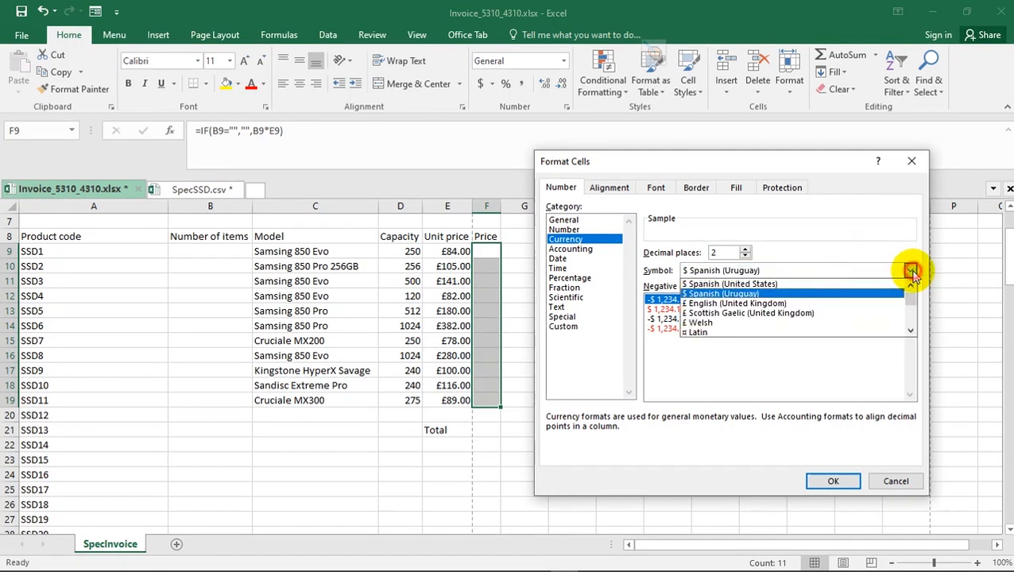
{"action": "left_click", "coordinate": [767, 303]}
{"action": "left_click", "coordinate": [831, 482]}
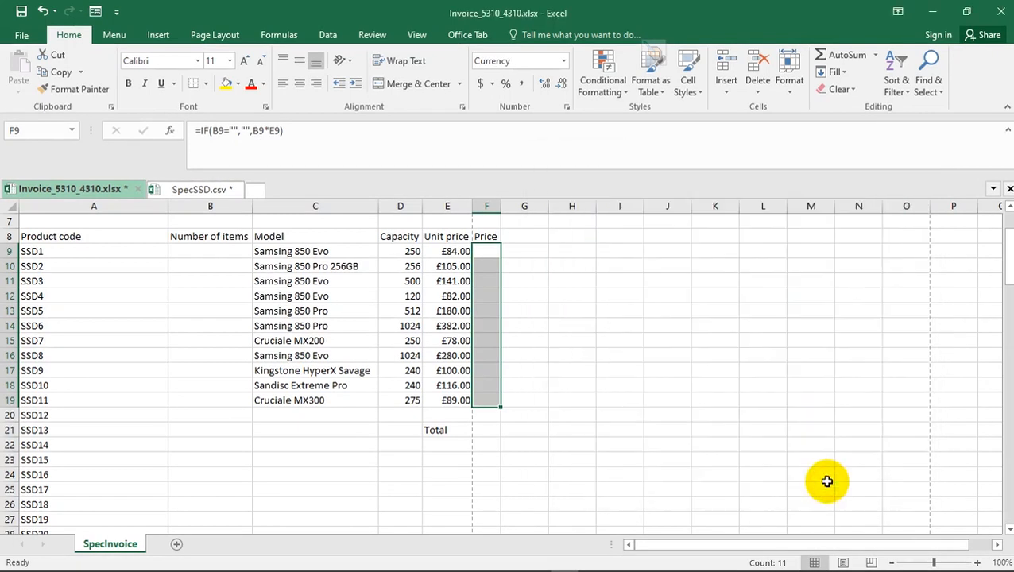
{"action": "left_click", "coordinate": [490, 277]}
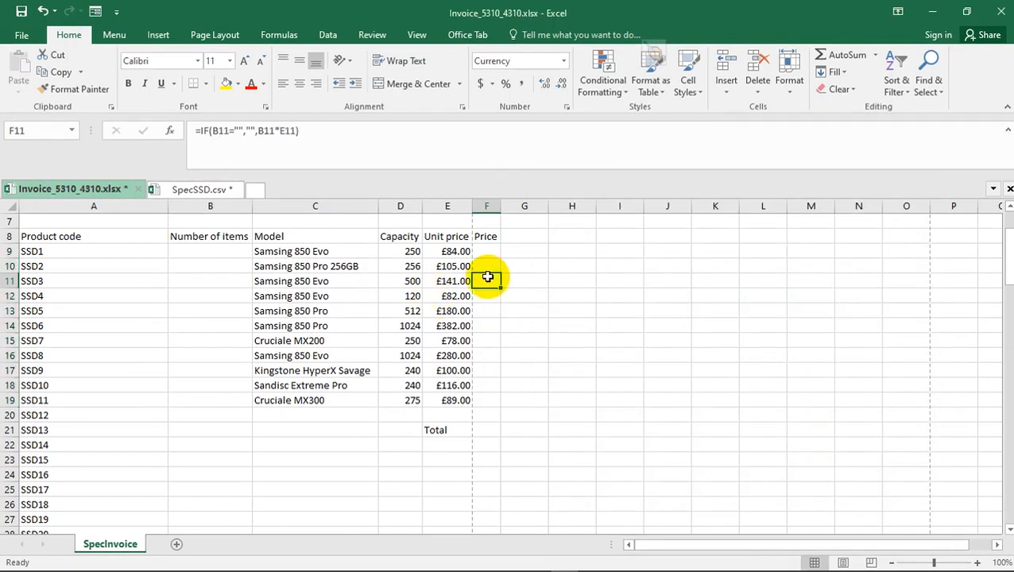
- Enter =SUM(F9:F19) in cell F21 to total the Price column, as question 13 asks
{"action": "key", "text": "alt+d"}
{"action": "key", "text": "alt+Tab"}
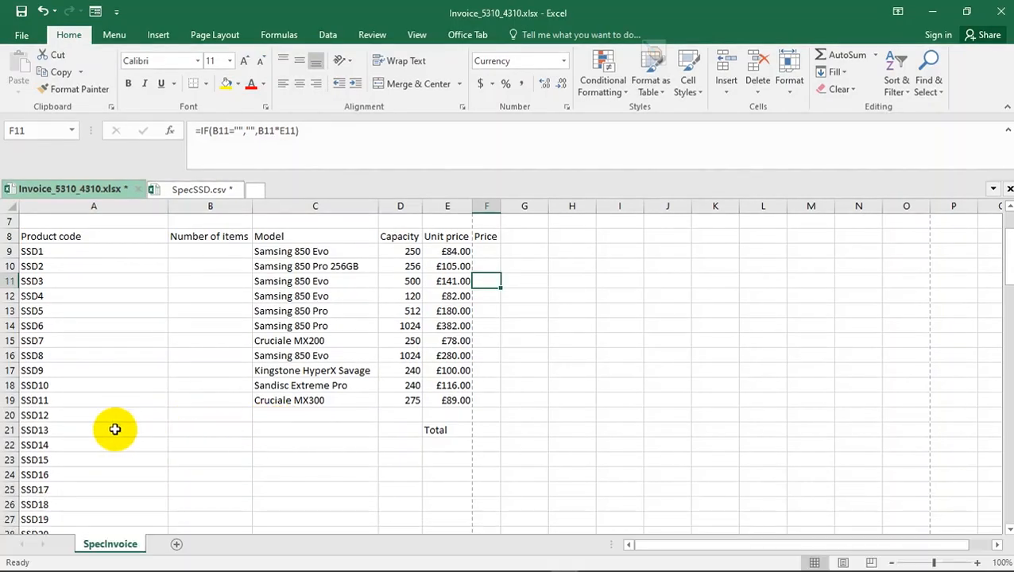
{"action": "left_click", "coordinate": [9, 430]}
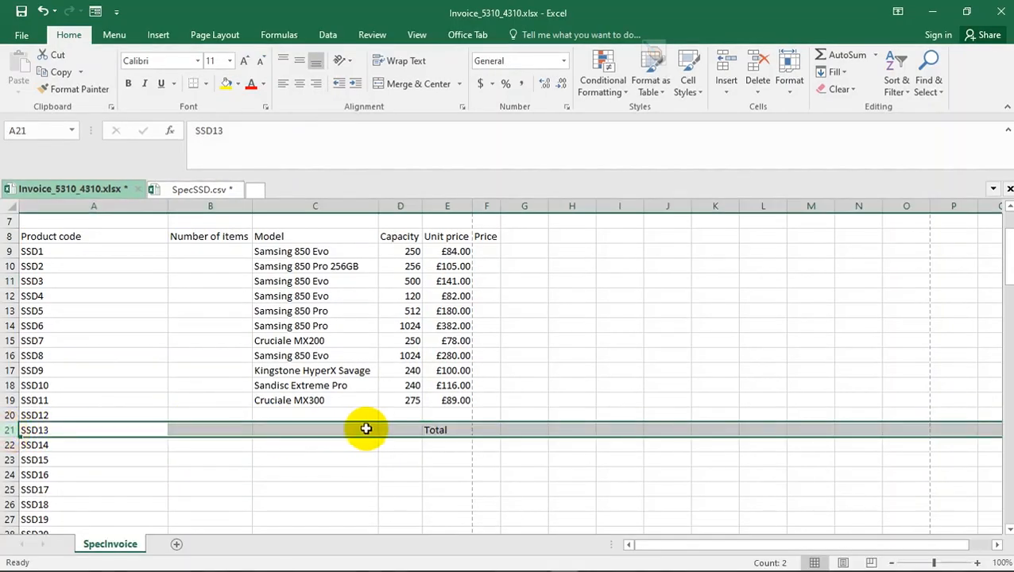
{"action": "left_click", "coordinate": [442, 430]}
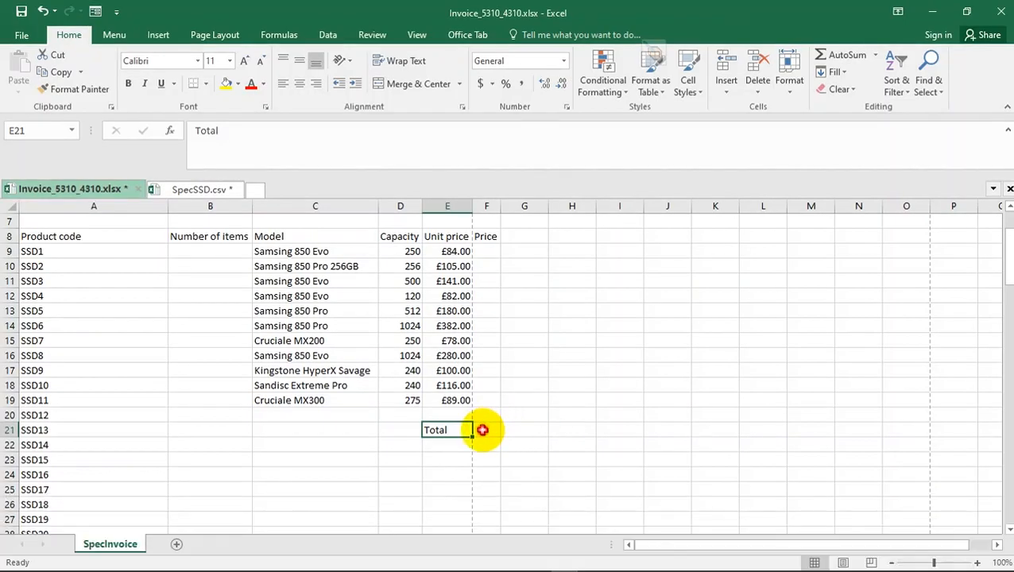
{"action": "left_click", "coordinate": [482, 430]}
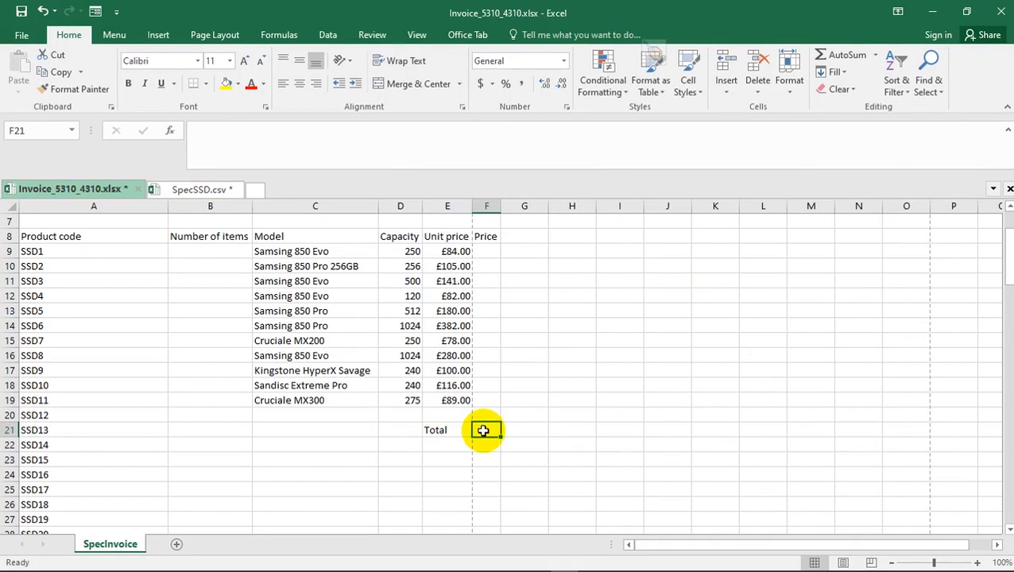
{"action": "type", "text": "="}
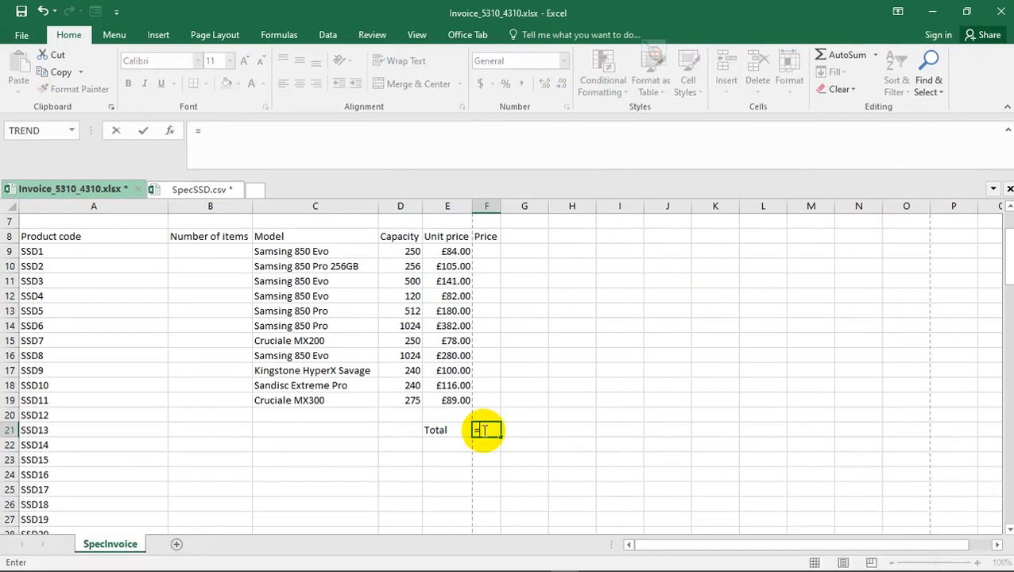
{"action": "type", "text": "SUM"}
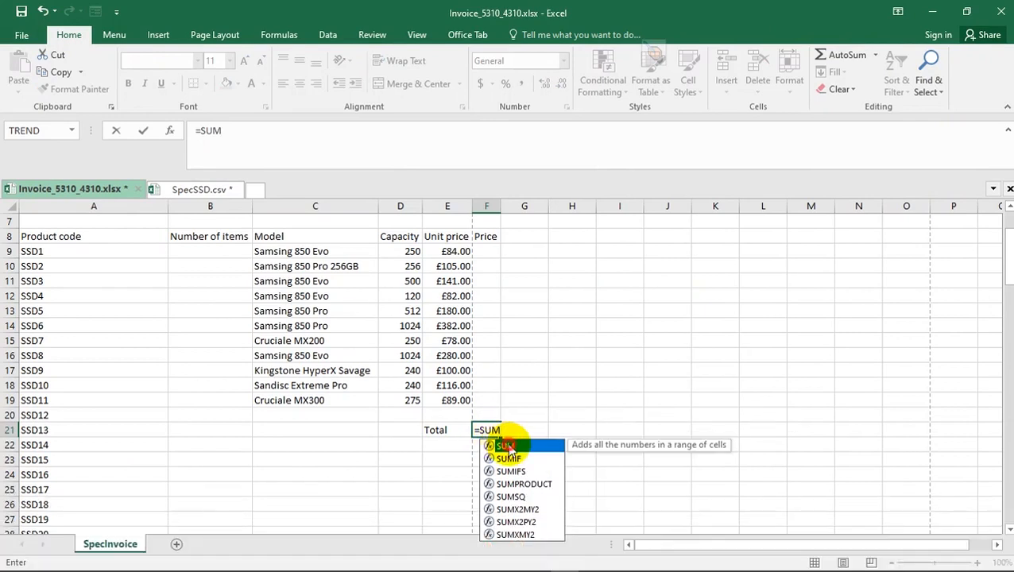
{"action": "double_click", "coordinate": [507, 446]}
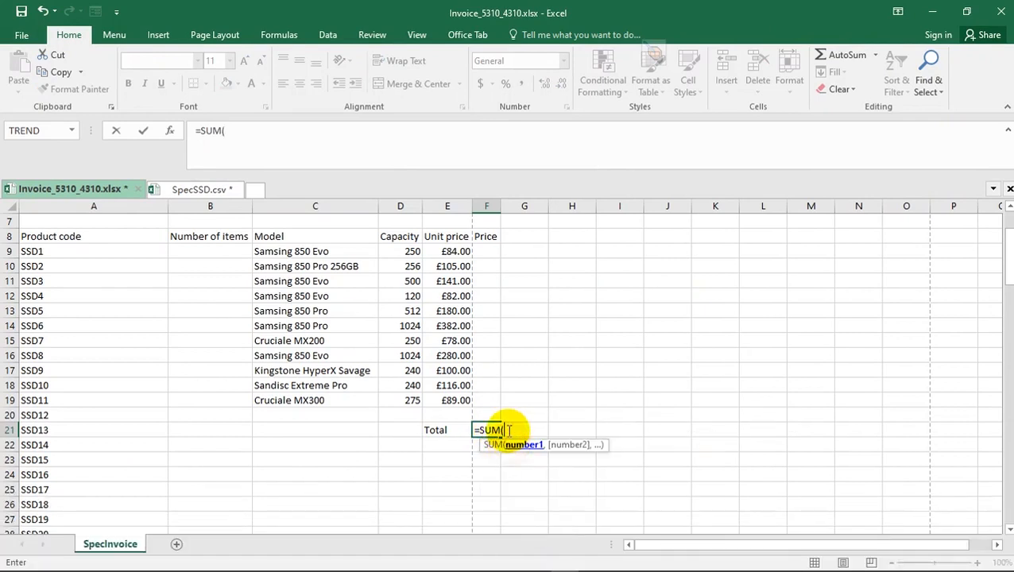
{"action": "left_click_drag", "start_coordinate": [482, 251], "coordinate": [494, 400]}
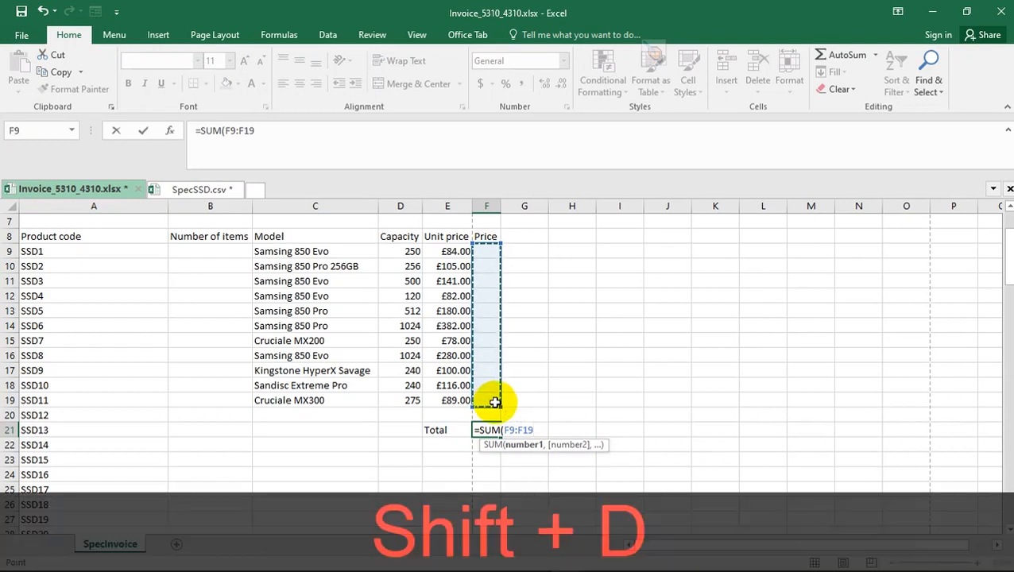
{"action": "type", "text": ")"}
{"action": "key", "text": "Return"}
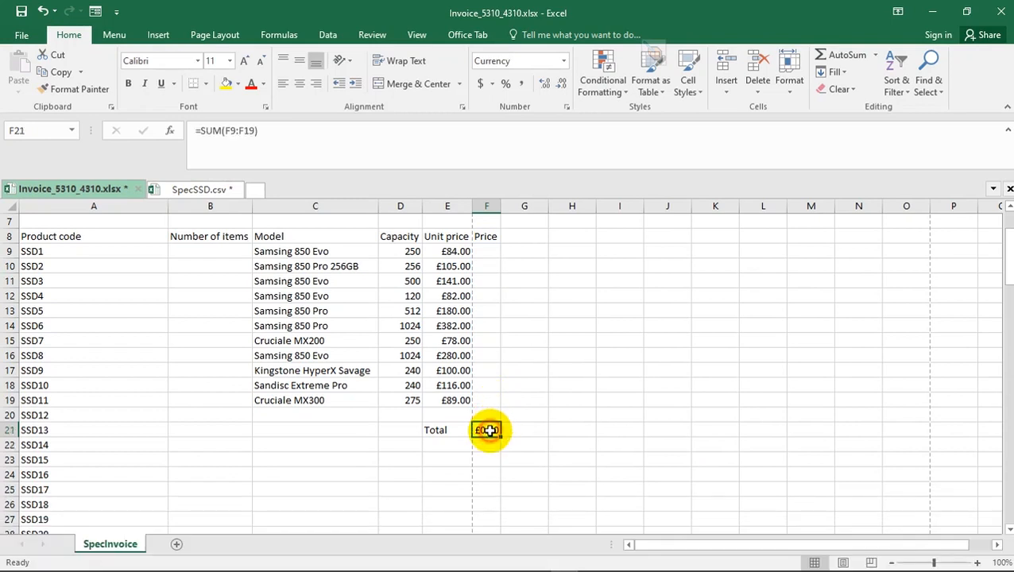
- Read question 14 in the specimen paper PDF and check the formatting of the Unit price cells from E9 downward
{"action": "key", "text": "alt+Tab"}
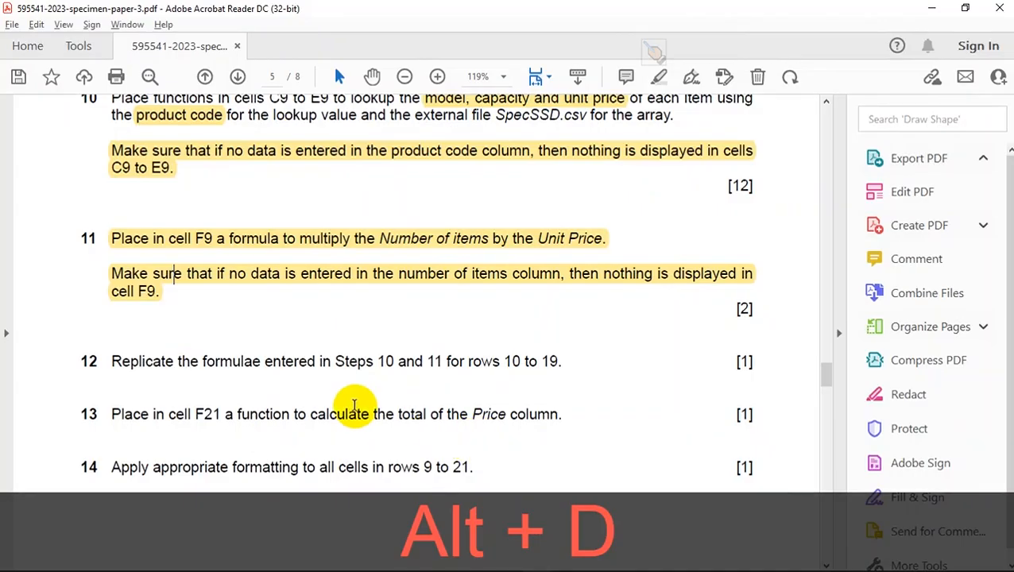
{"action": "scroll", "coordinate": [325, 412], "scroll_direction": "down", "scroll_amount": 1}
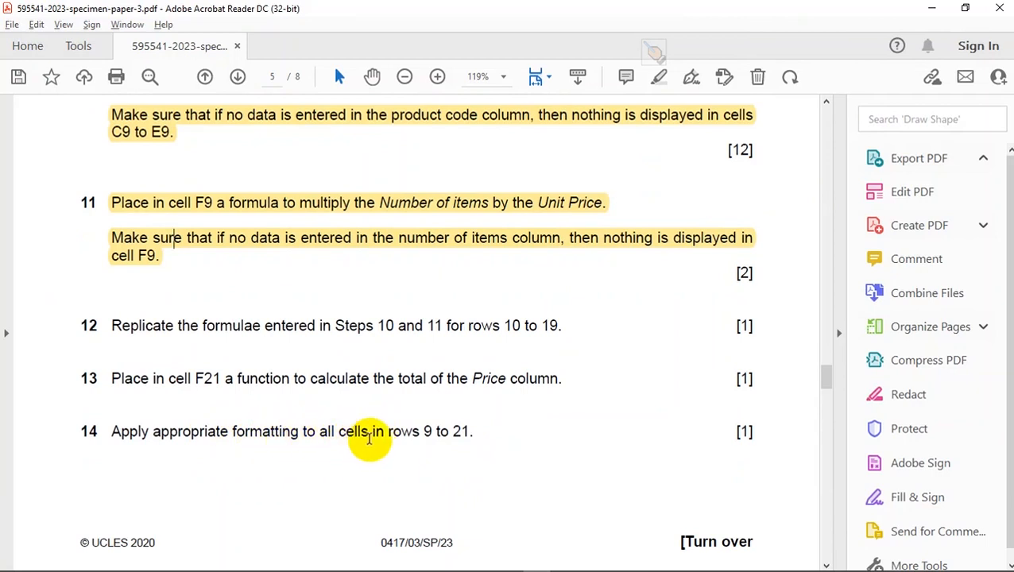
{"action": "key", "text": "alt+Tab"}
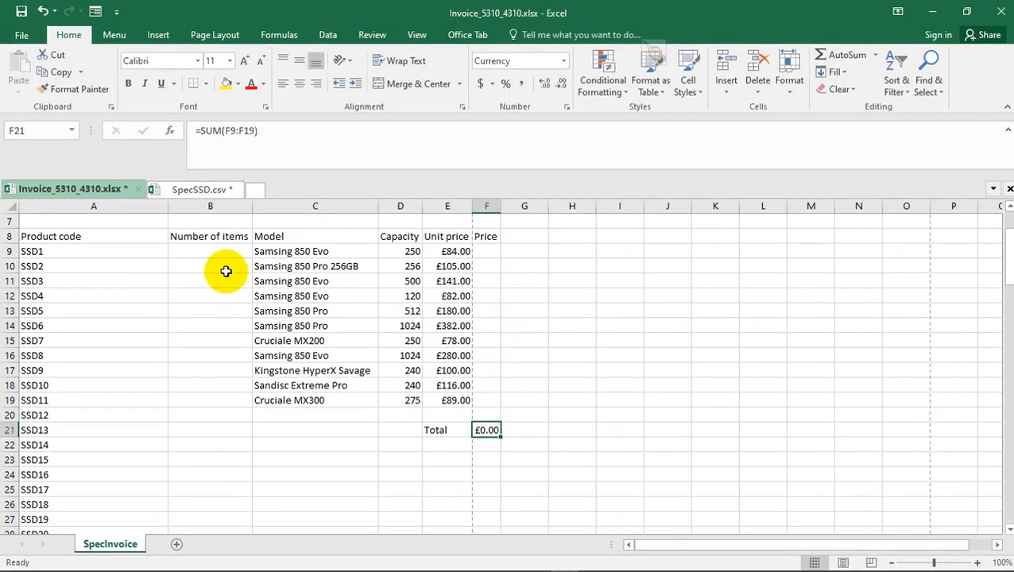
{"action": "left_click", "coordinate": [454, 251]}
{"action": "left_click", "coordinate": [455, 266]}
{"action": "left_click", "coordinate": [454, 281]}
{"action": "left_click", "coordinate": [454, 296]}
{"action": "left_click", "coordinate": [455, 311]}
{"action": "left_click", "coordinate": [451, 325]}
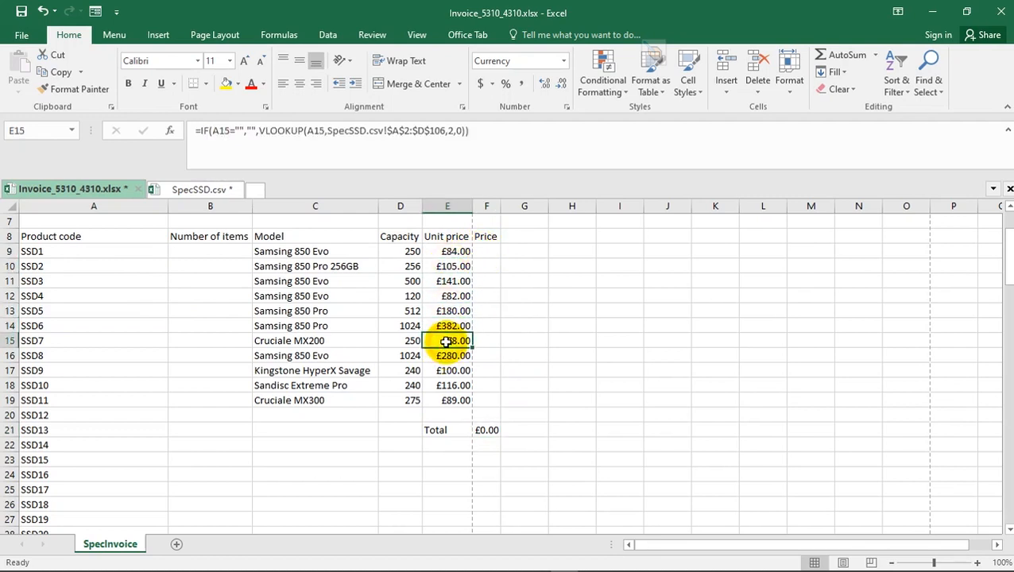
- Switch to the specimen paper in Acrobat Reader and highlight the text of questions 12 to 14
{"action": "key", "text": "alt+d"}
{"action": "scroll", "coordinate": [331, 427], "scroll_direction": "down", "scroll_amount": 2}
{"action": "scroll", "coordinate": [330, 425], "scroll_direction": "down", "scroll_amount": 2}
{"action": "scroll", "coordinate": [254, 310], "scroll_direction": "up", "scroll_amount": 1}
{"action": "left_click_drag", "start_coordinate": [477, 333], "coordinate": [89, 219]}
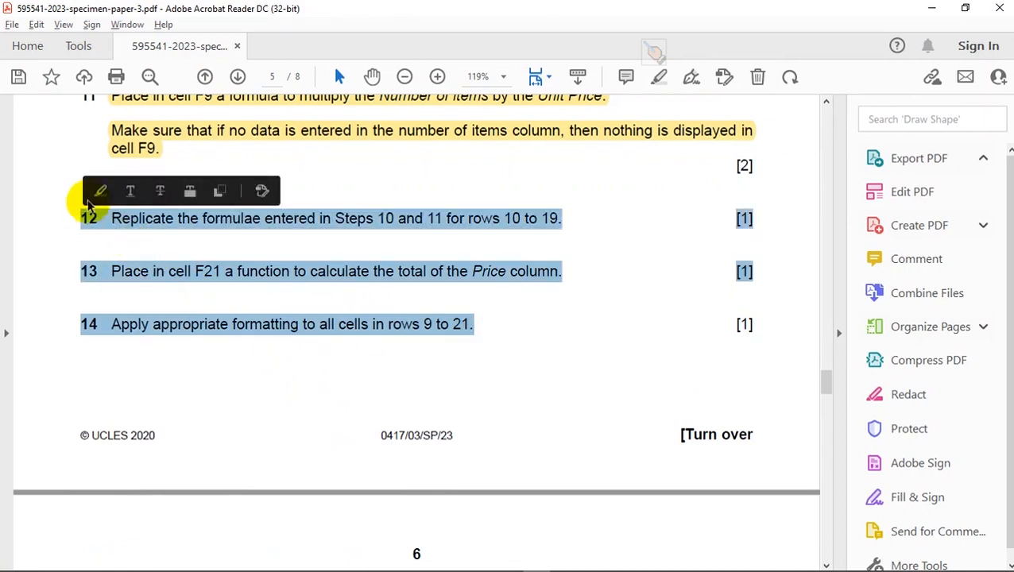
{"action": "left_click", "coordinate": [100, 190]}
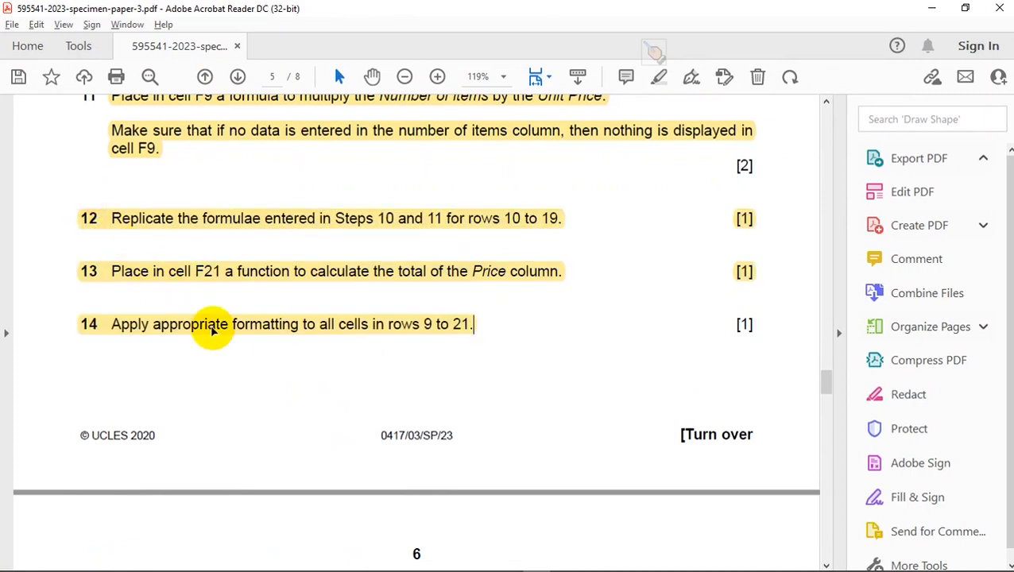
- Switch to Excel, turn on Show Formulas for the SpecInvoice sheet and check question 15's print requirements in the paper
{"action": "scroll", "coordinate": [213, 325], "scroll_direction": "down", "scroll_amount": 5}
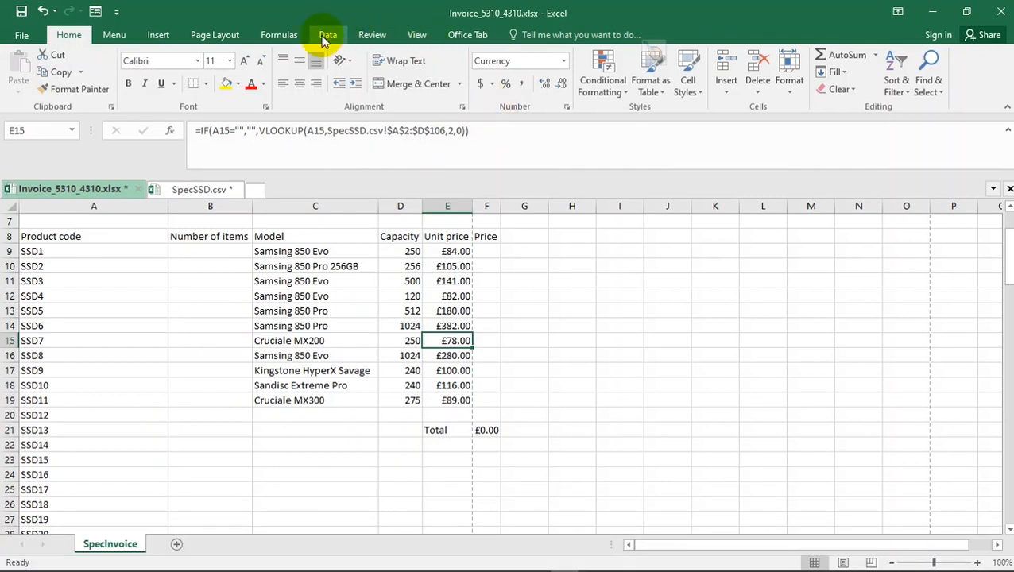
{"action": "left_click", "coordinate": [284, 36]}
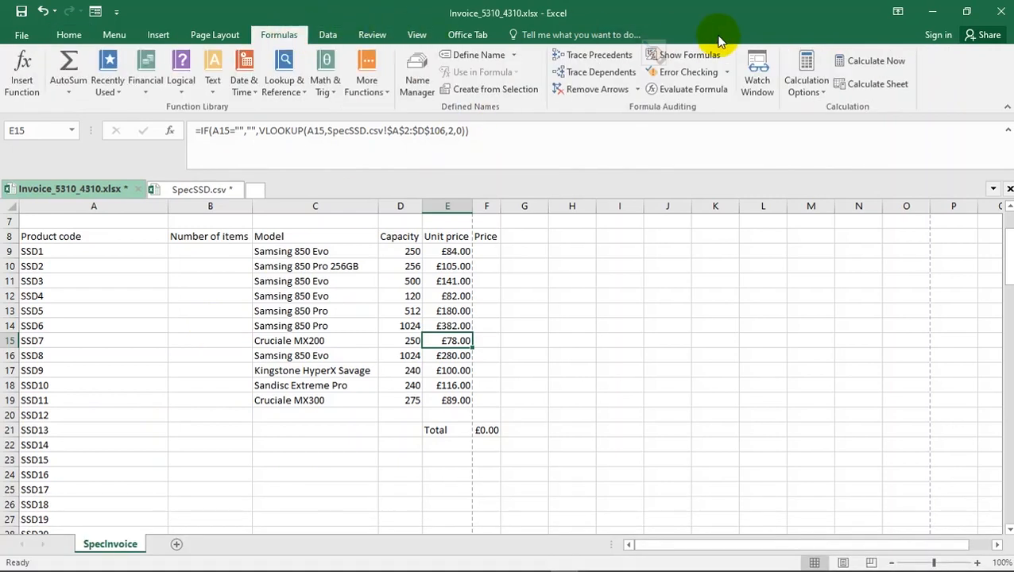
{"action": "left_click", "coordinate": [700, 54]}
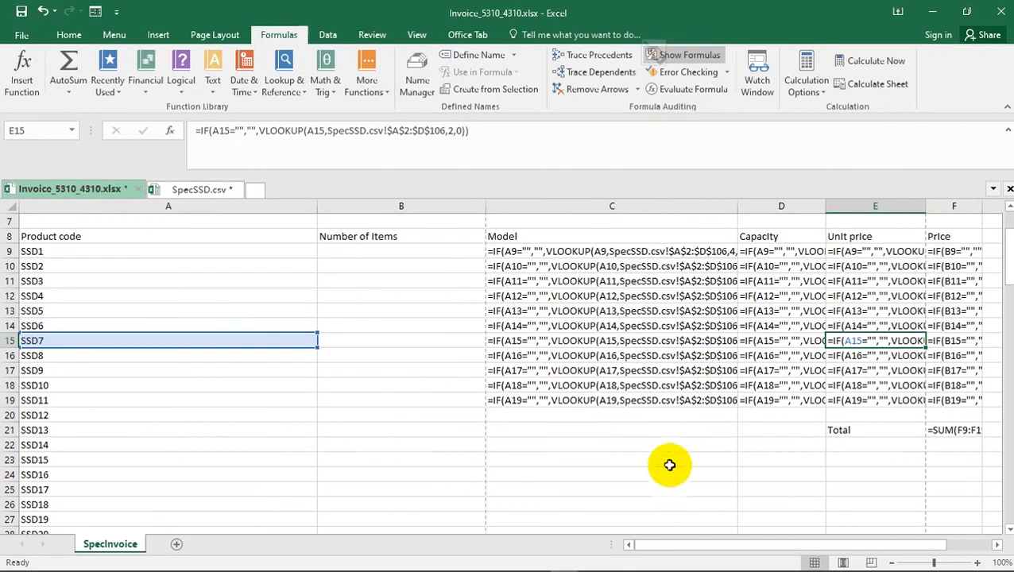
{"action": "key", "text": "alt+Tab"}
{"action": "scroll", "coordinate": [318, 435], "scroll_direction": "down", "scroll_amount": 2}
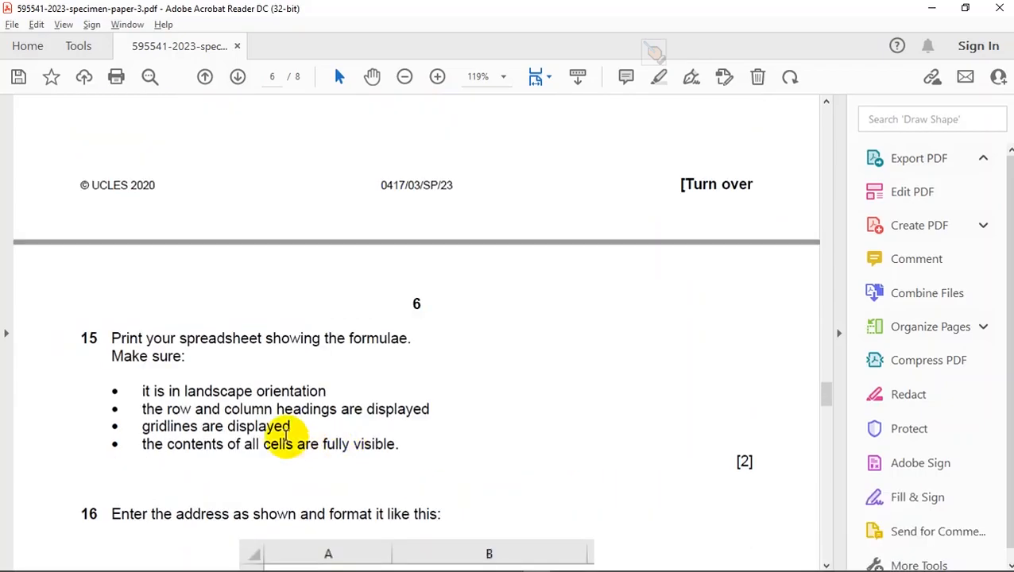
{"action": "key", "text": "alt+Tab"}
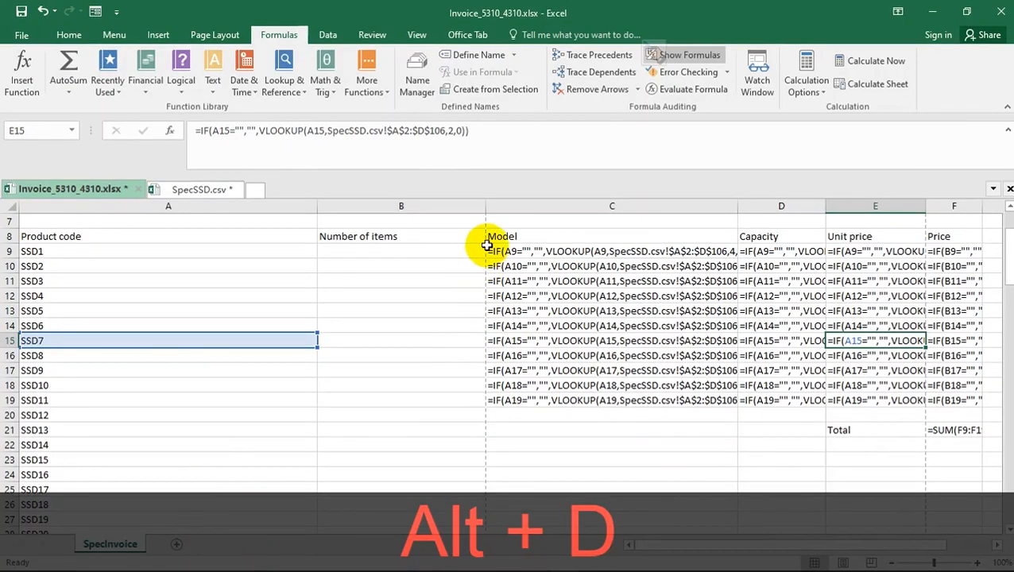
- Narrow columns A and B to fit their headings and AutoFit columns C to F so every formula is fully visible
{"action": "left_click_drag", "start_coordinate": [483, 205], "coordinate": [402, 205]}
{"action": "left_click_drag", "start_coordinate": [317, 206], "coordinate": [146, 206]}
{"action": "double_click", "coordinate": [482, 205]}
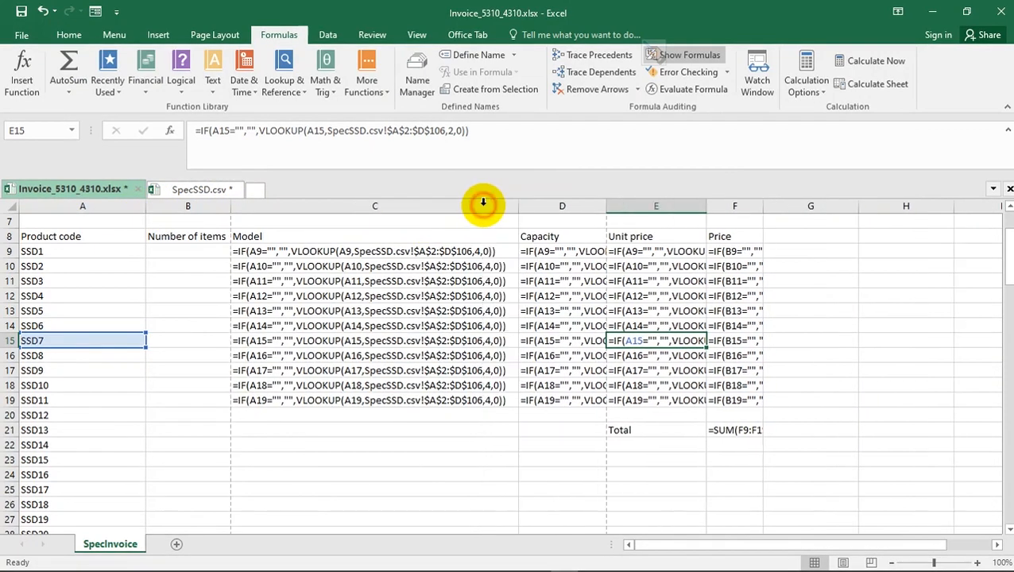
{"action": "double_click", "coordinate": [607, 206]}
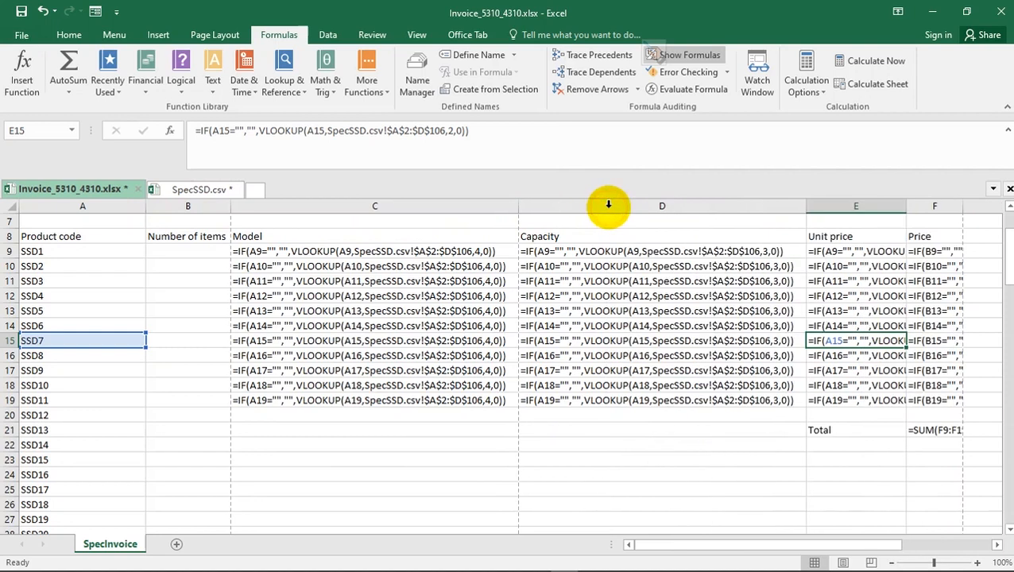
{"action": "double_click", "coordinate": [904, 208]}
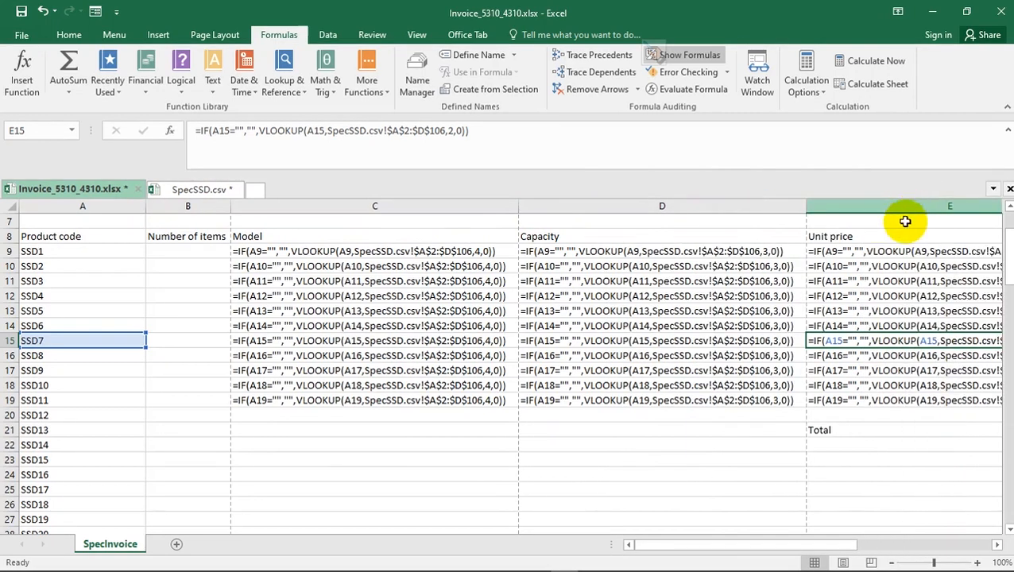
{"action": "left_click_drag", "start_coordinate": [742, 545], "coordinate": [832, 545]}
{"action": "double_click", "coordinate": [941, 208]}
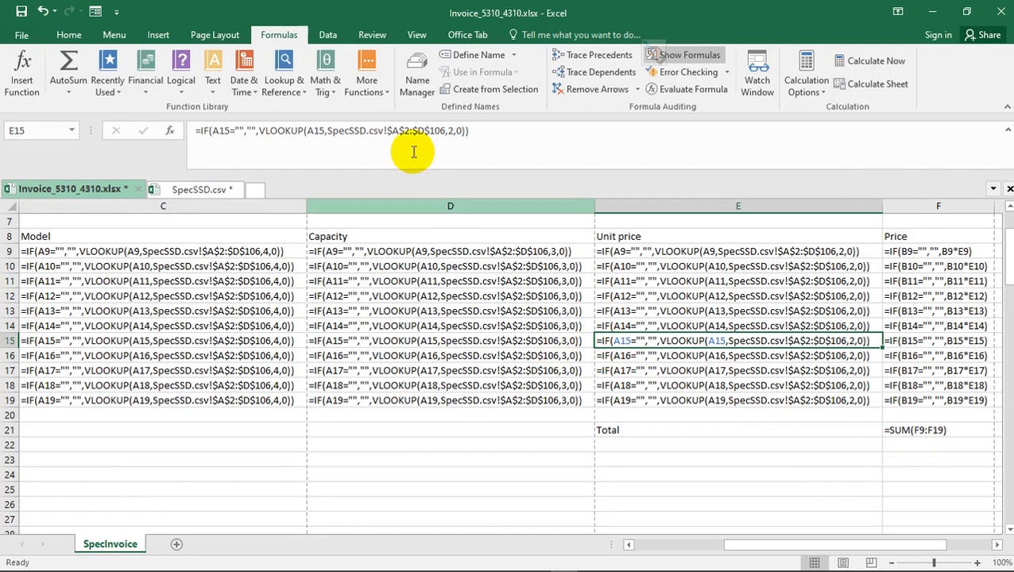
- Set the SpecInvoice sheet's print orientation to landscape
{"action": "left_click", "coordinate": [21, 36]}
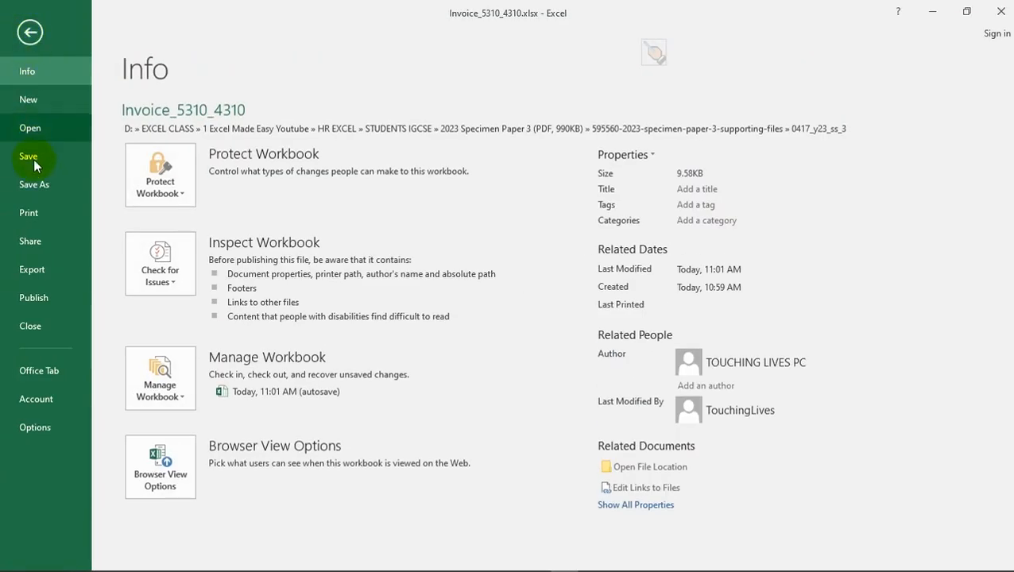
{"action": "left_click", "coordinate": [36, 213]}
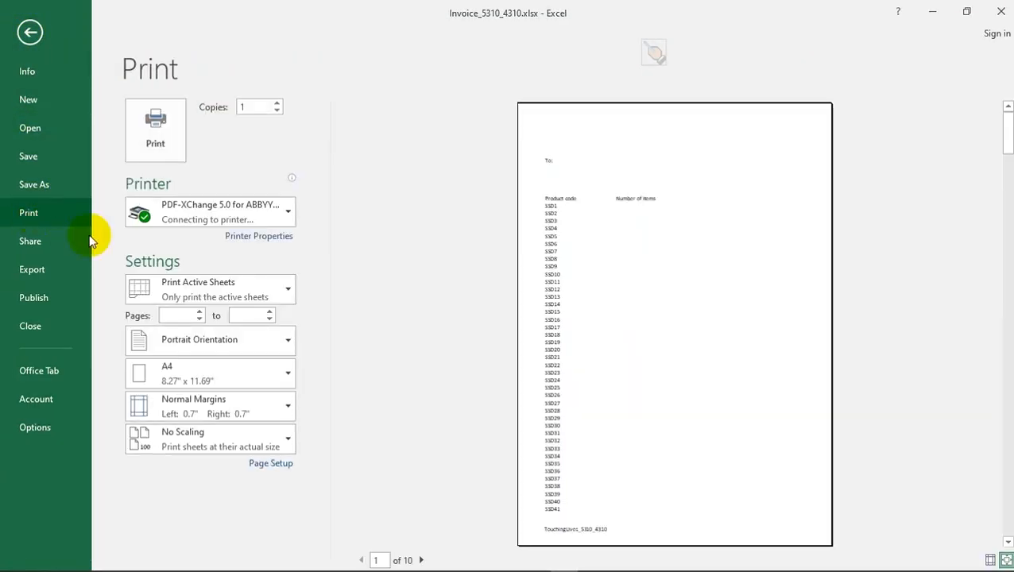
{"action": "left_click", "coordinate": [271, 465]}
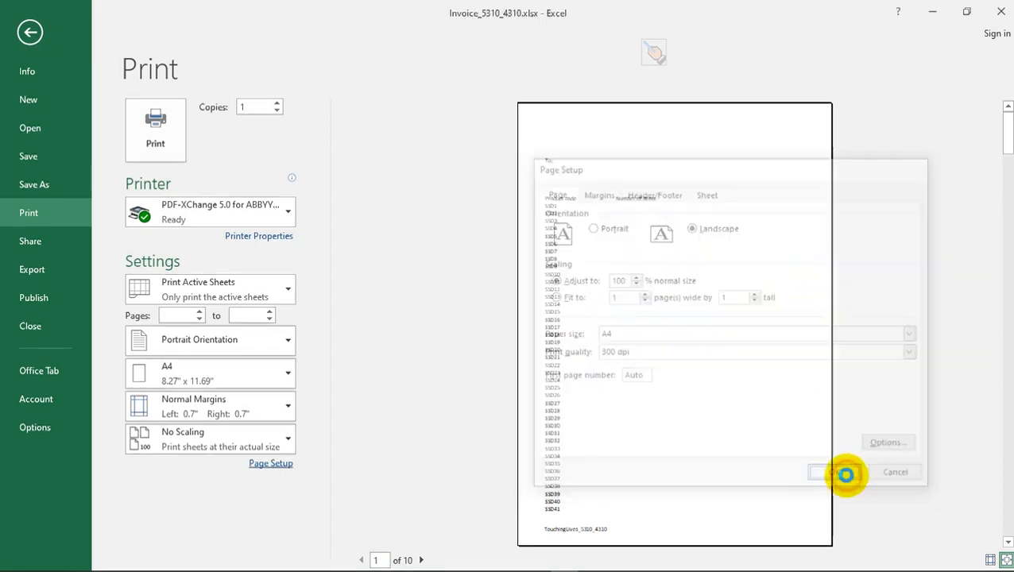
{"action": "left_click", "coordinate": [839, 476]}
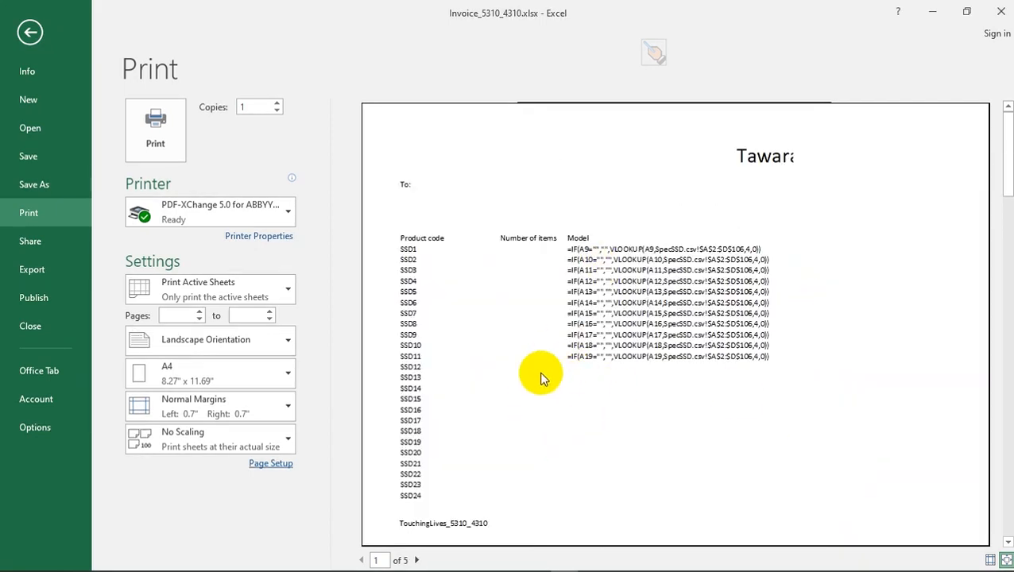
- Recheck question 15's print requirements in the paper and include row and column headings in the printout
{"action": "key", "text": "alt+Tab"}
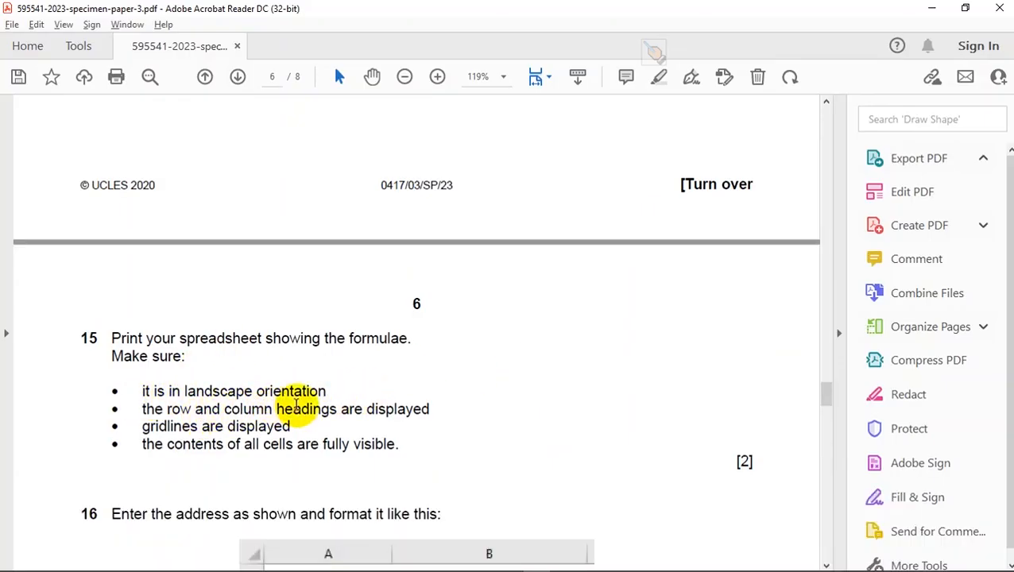
{"action": "key", "text": "alt+Tab"}
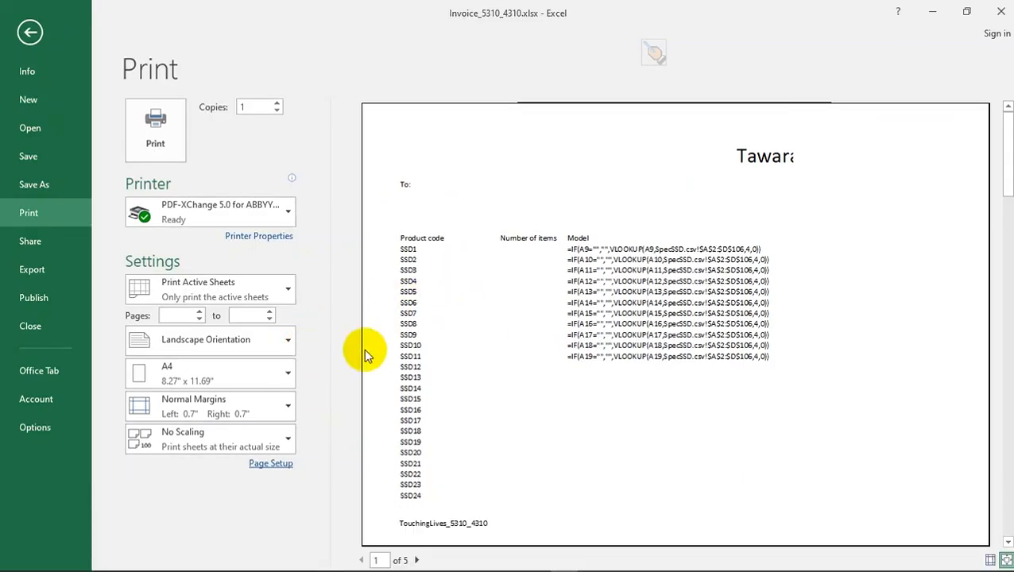
{"action": "left_click", "coordinate": [271, 462]}
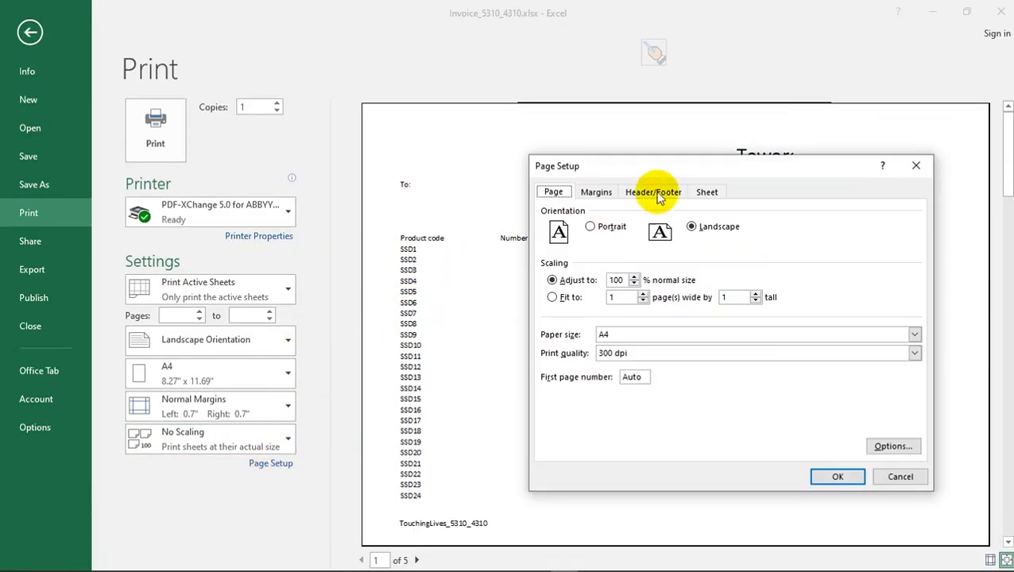
{"action": "left_click", "coordinate": [707, 192]}
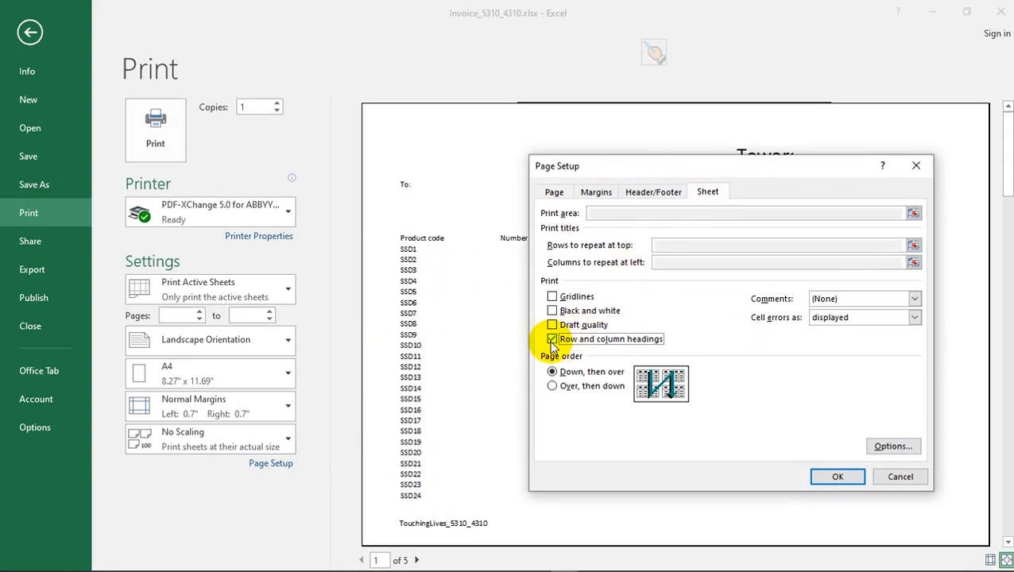
{"action": "left_click", "coordinate": [836, 477]}
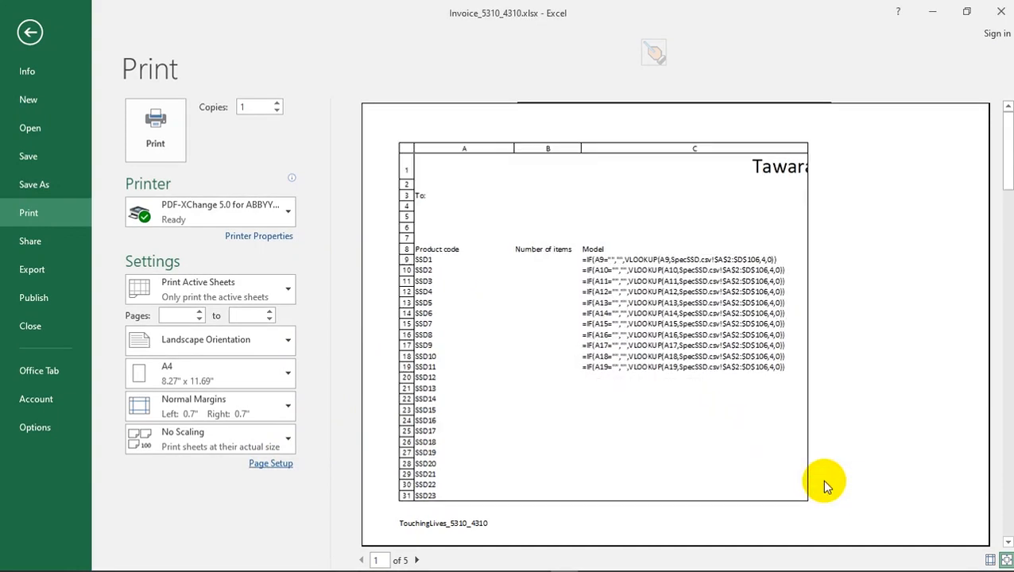
- Include gridlines in the SpecInvoice sheet's printout
{"action": "key", "text": "alt+Tab"}
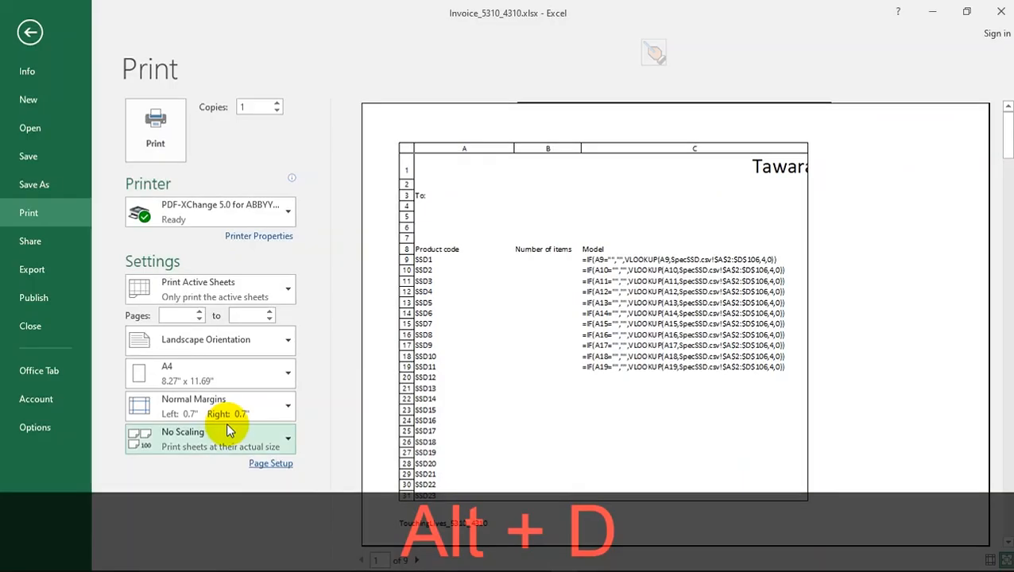
{"action": "left_click", "coordinate": [264, 464]}
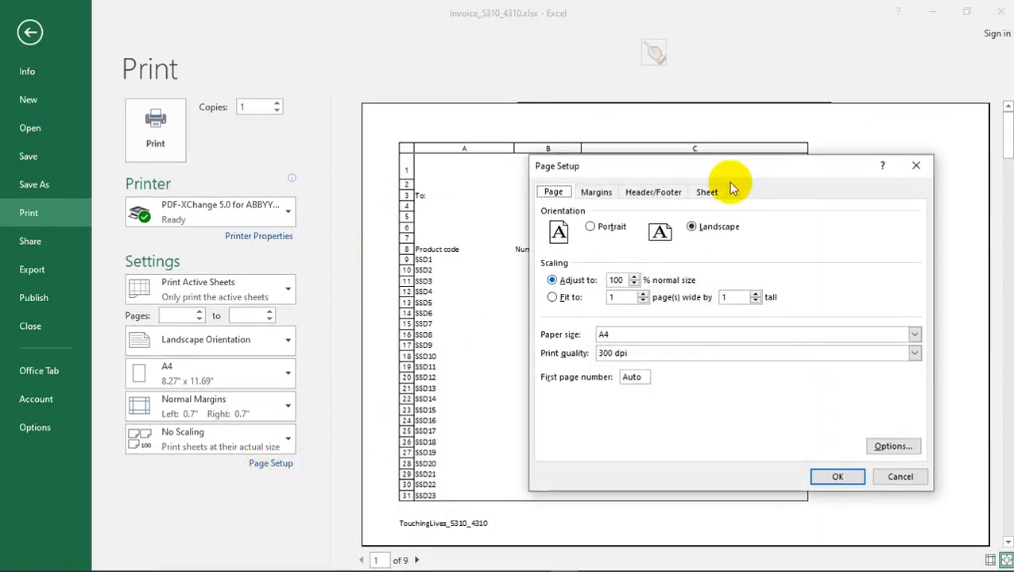
{"action": "left_click", "coordinate": [707, 193]}
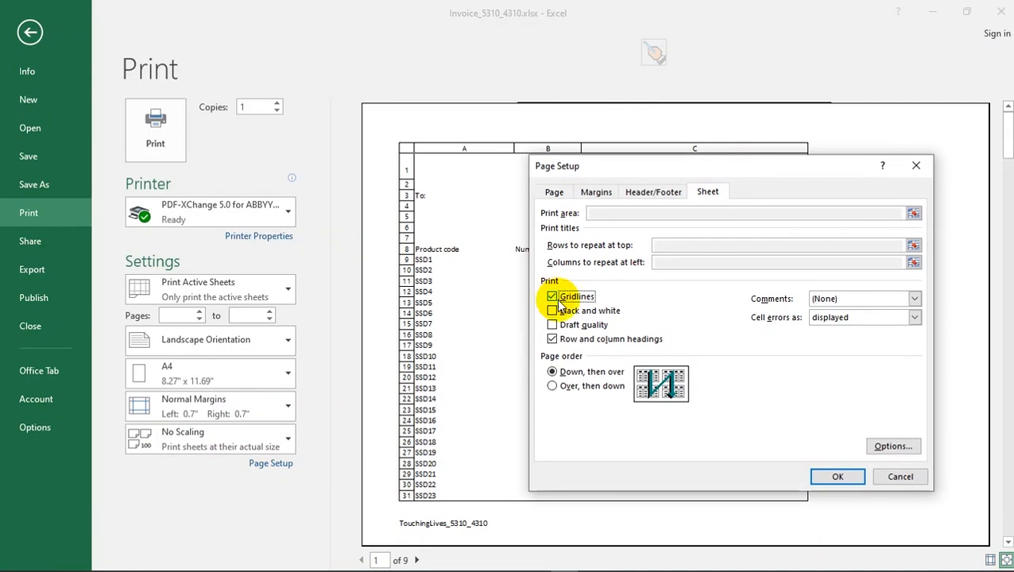
{"action": "left_click", "coordinate": [852, 476]}
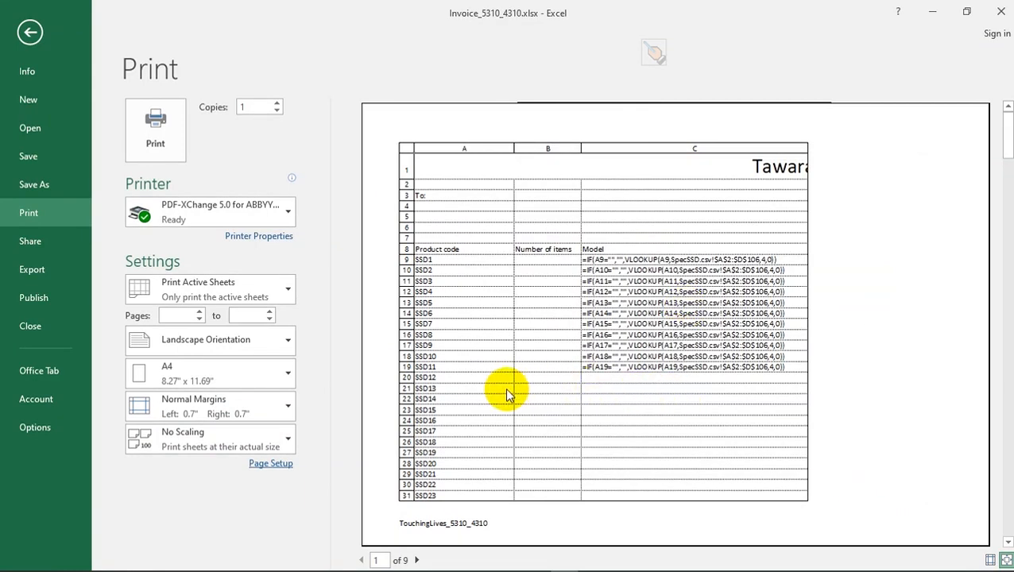
- Try fitting the printout to 1 by 1 page, set the scaling to 3 pages wide by 2 tall, and return to the sheet
{"action": "left_click", "coordinate": [276, 464]}
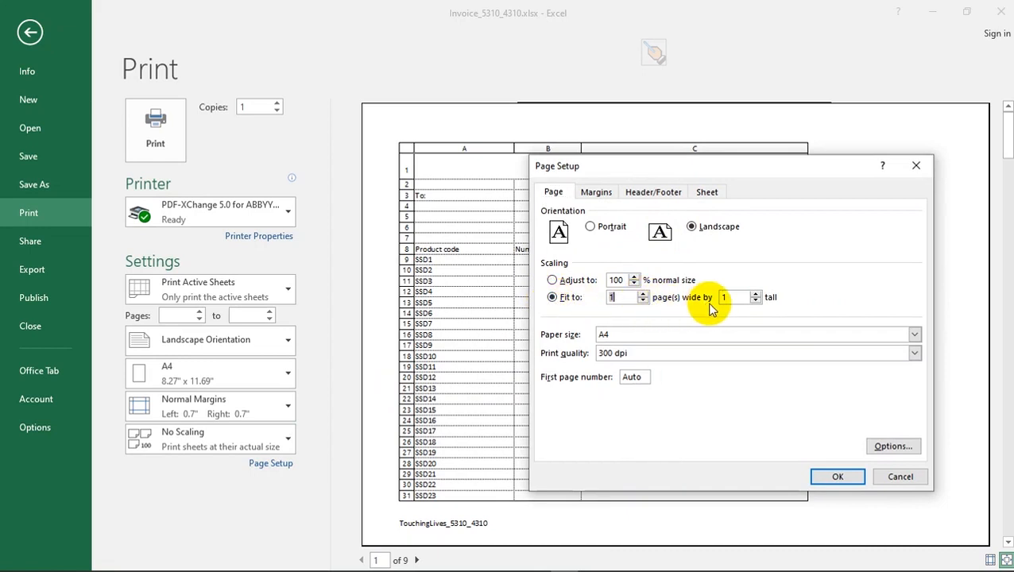
{"action": "left_click", "coordinate": [837, 478]}
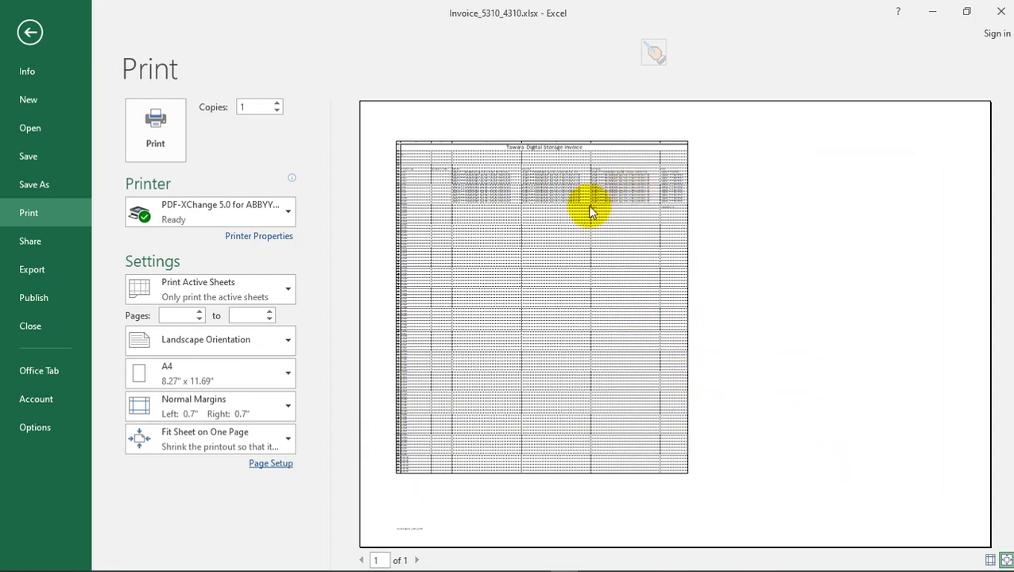
{"action": "left_click", "coordinate": [271, 464]}
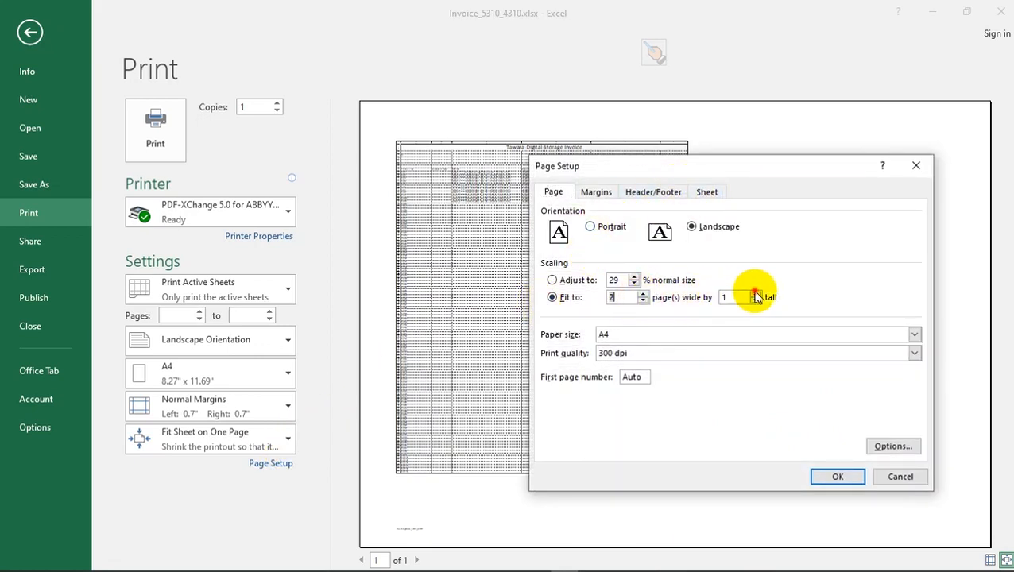
{"action": "left_click", "coordinate": [833, 476]}
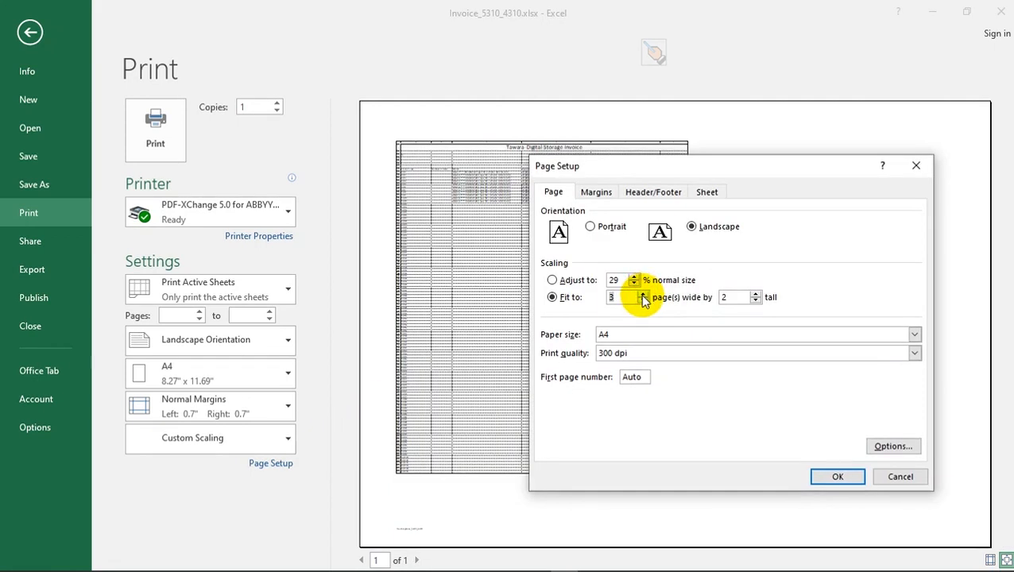
{"action": "left_click", "coordinate": [837, 477]}
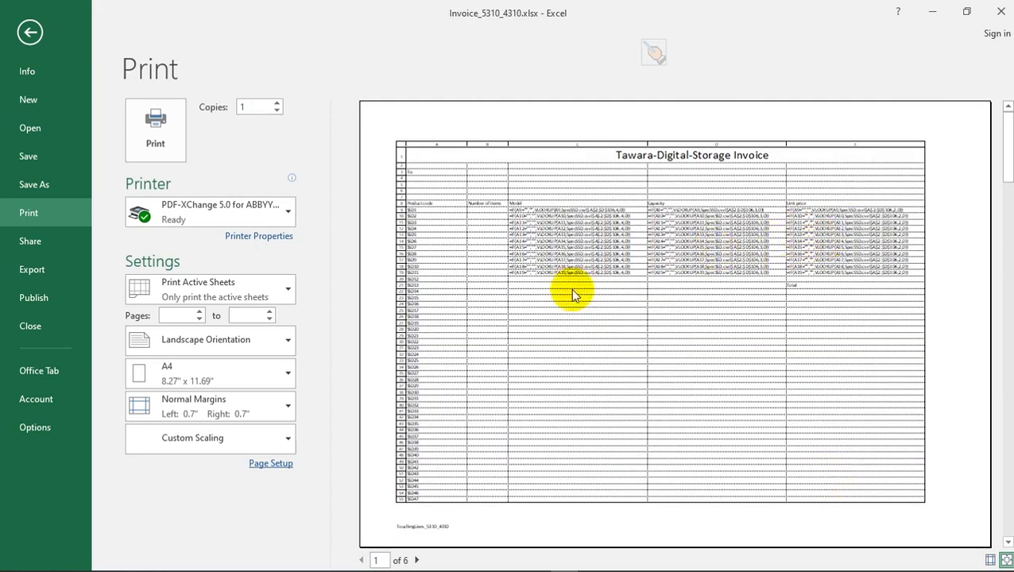
{"action": "left_click", "coordinate": [162, 133]}
{"action": "left_click", "coordinate": [27, 30]}
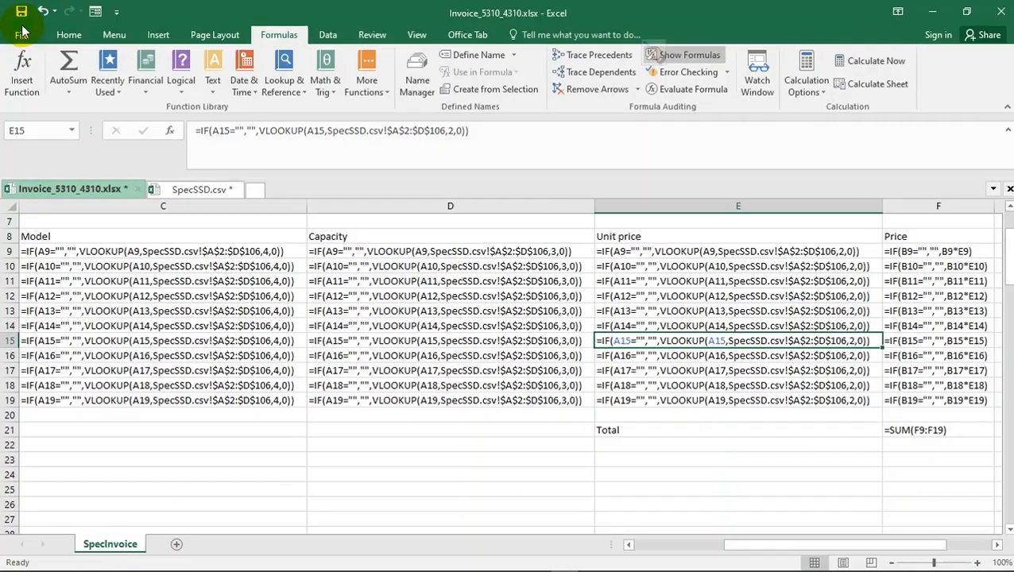
- Delete the surplus product codes in column A from SSD12 in A20 down to the end of the list
{"action": "left_click", "coordinate": [653, 548]}
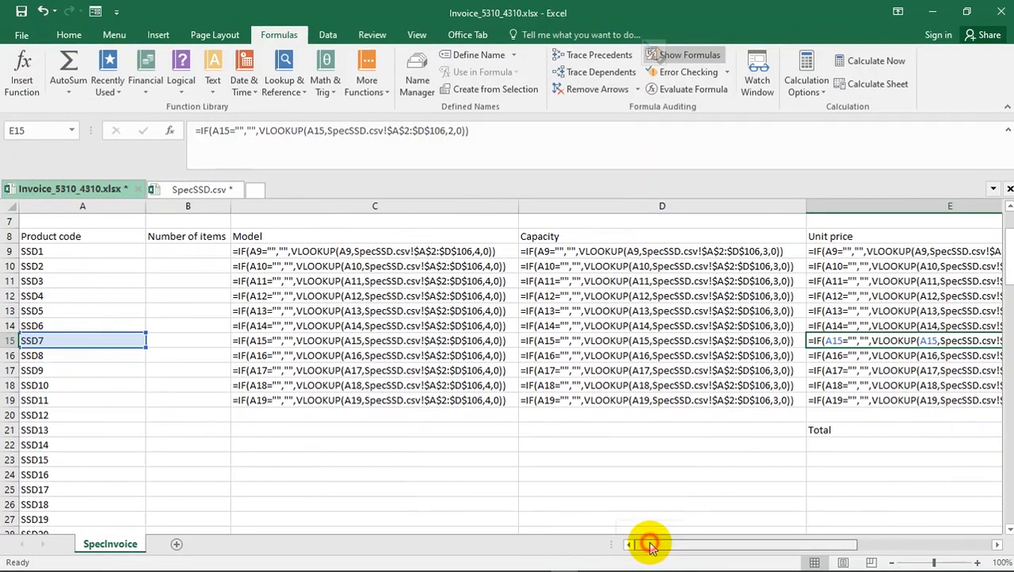
{"action": "left_click", "coordinate": [38, 414]}
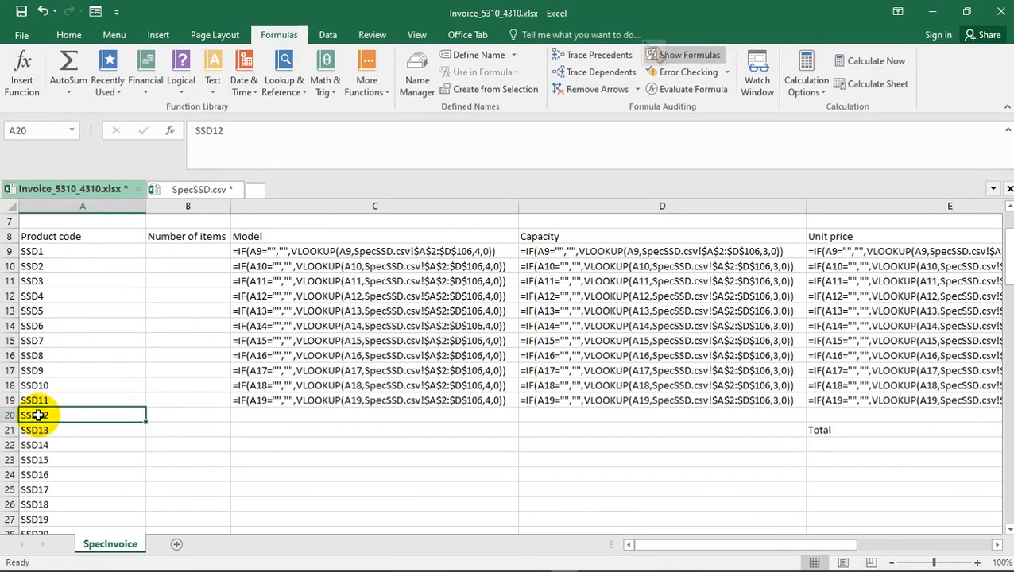
{"action": "key", "text": "ctrl+shift+d"}
{"action": "key", "text": "ctrl+shift+Down"}
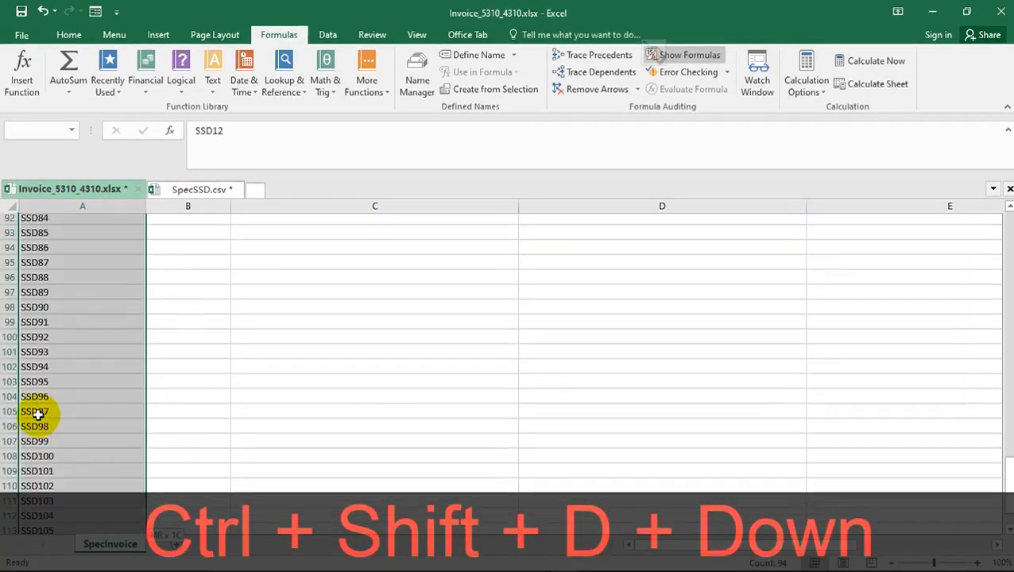
{"action": "key", "text": "Delete"}
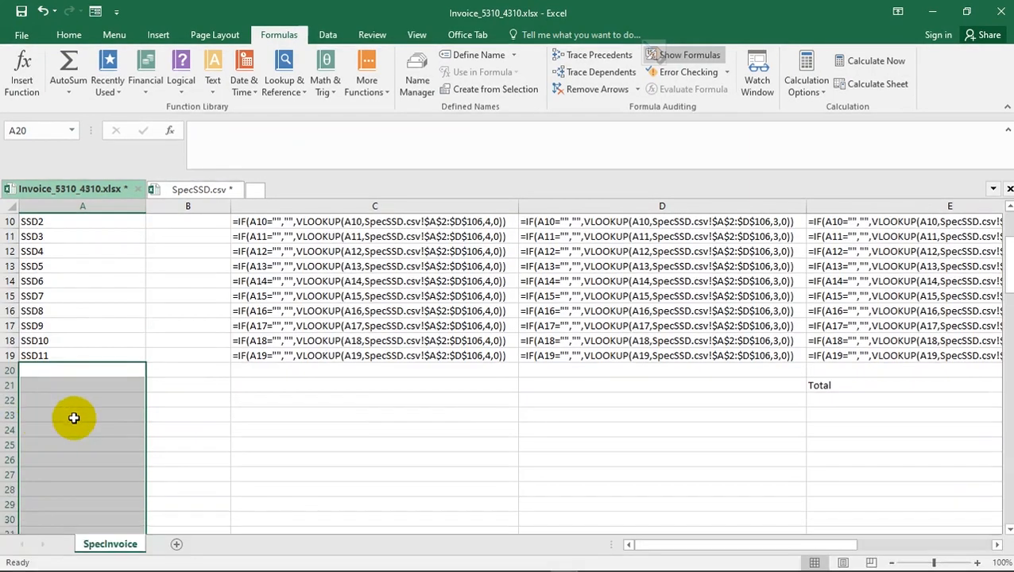
{"action": "left_click", "coordinate": [265, 416]}
{"action": "scroll", "coordinate": [118, 392], "scroll_direction": "up", "scroll_amount": 3}
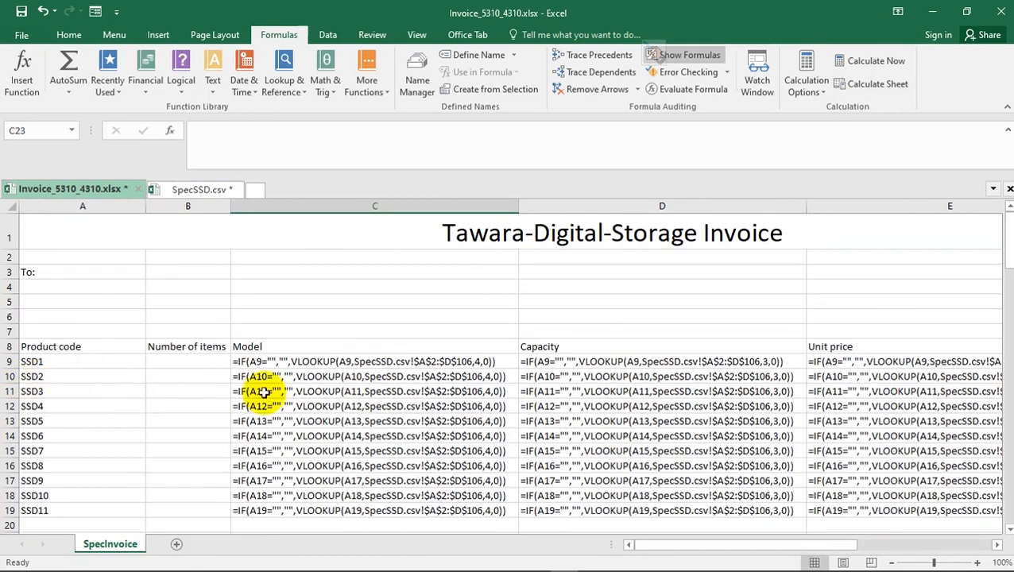
- Check the print preview of the shortened invoice, and switch to Acrobat Reader to read question 16 of the specimen paper
{"action": "key", "text": "ctrl+d"}
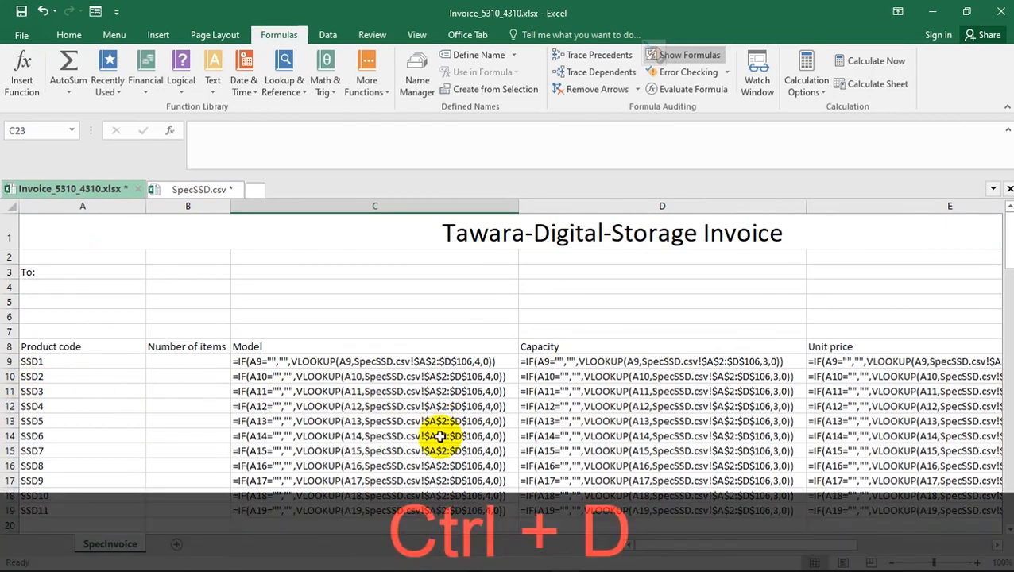
{"action": "key", "text": "ctrl+p"}
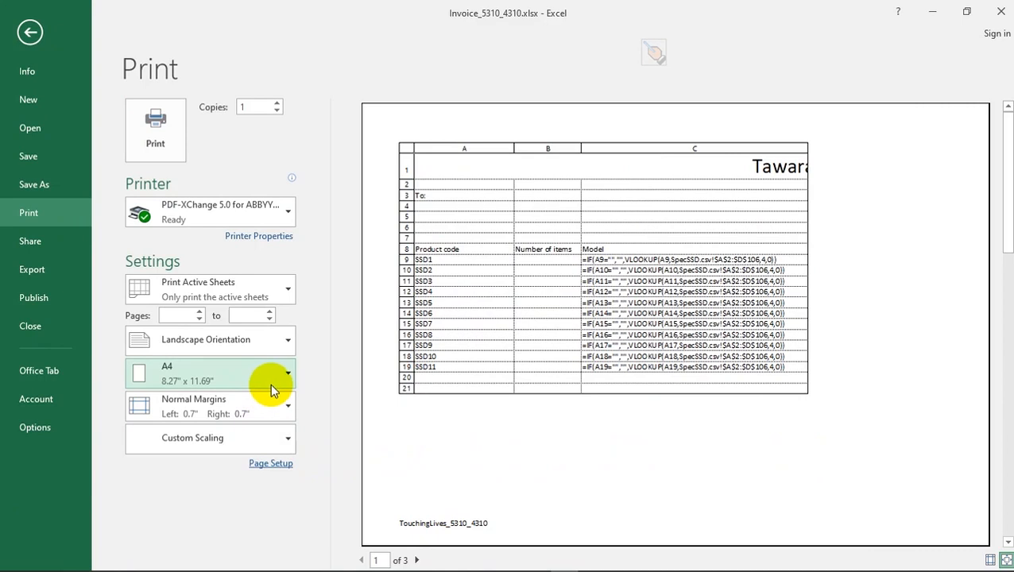
{"action": "key", "text": "alt+Tab"}
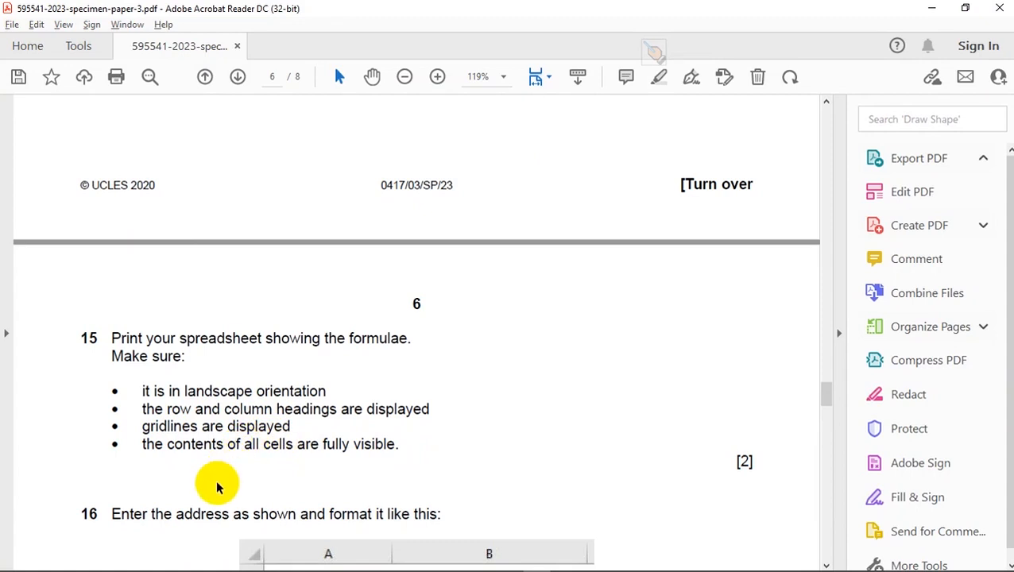
{"action": "scroll", "coordinate": [215, 484], "scroll_direction": "down", "scroll_amount": 2}
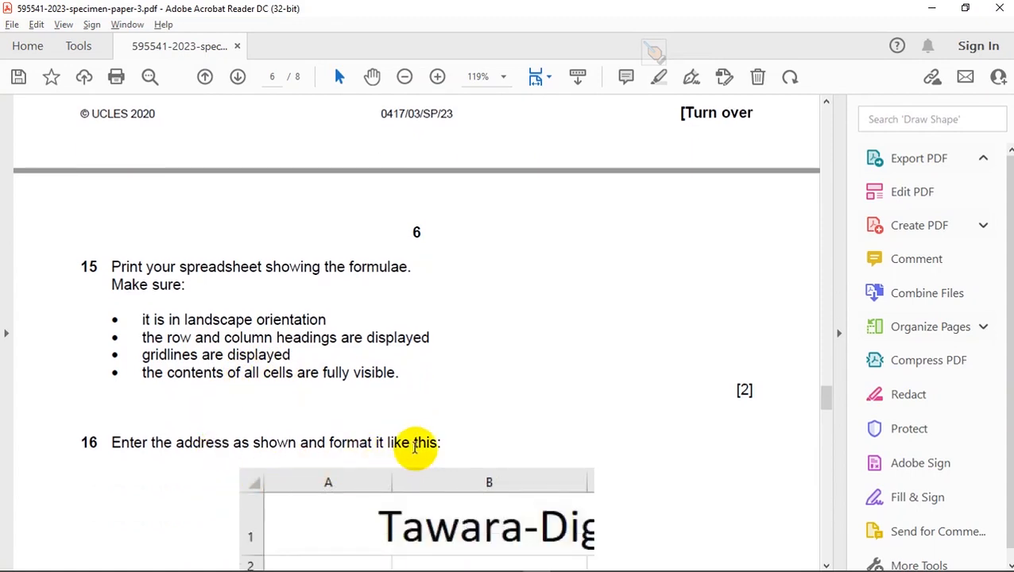
{"action": "scroll", "coordinate": [413, 451], "scroll_direction": "down", "scroll_amount": 4}
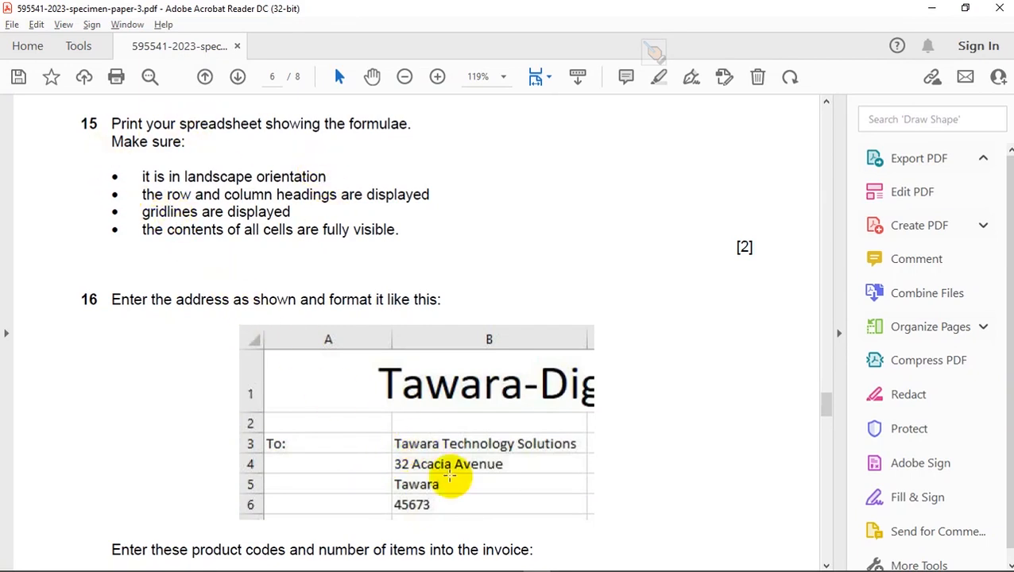
{"action": "scroll", "coordinate": [449, 429], "scroll_direction": "down", "scroll_amount": 1}
{"action": "scroll", "coordinate": [449, 413], "scroll_direction": "down", "scroll_amount": 1}
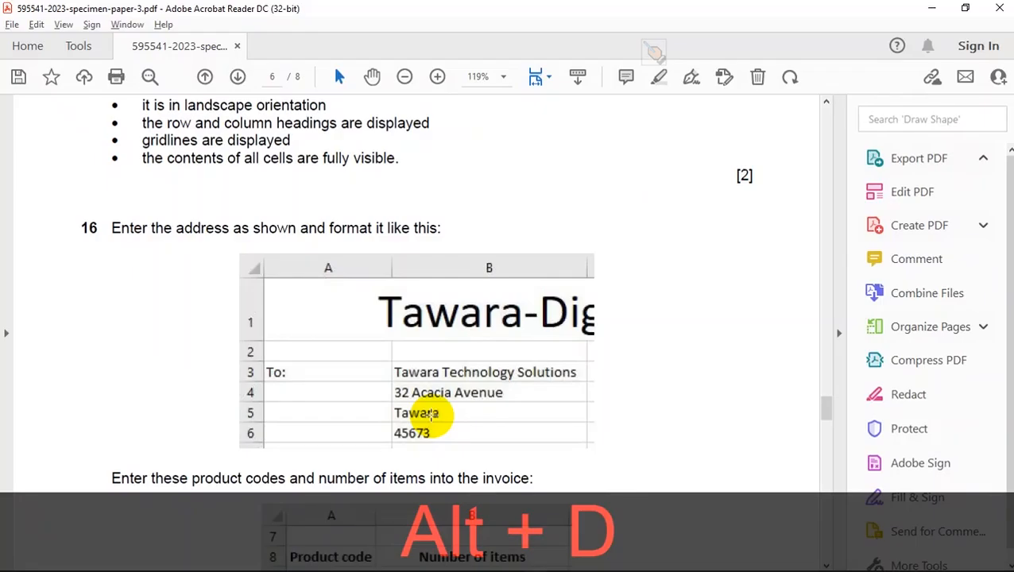
- Switch to Excel, turn off Show Formulas for the SpecInvoice sheet and recheck question 16's address layout in the paper
{"action": "key", "text": "alt+Tab"}
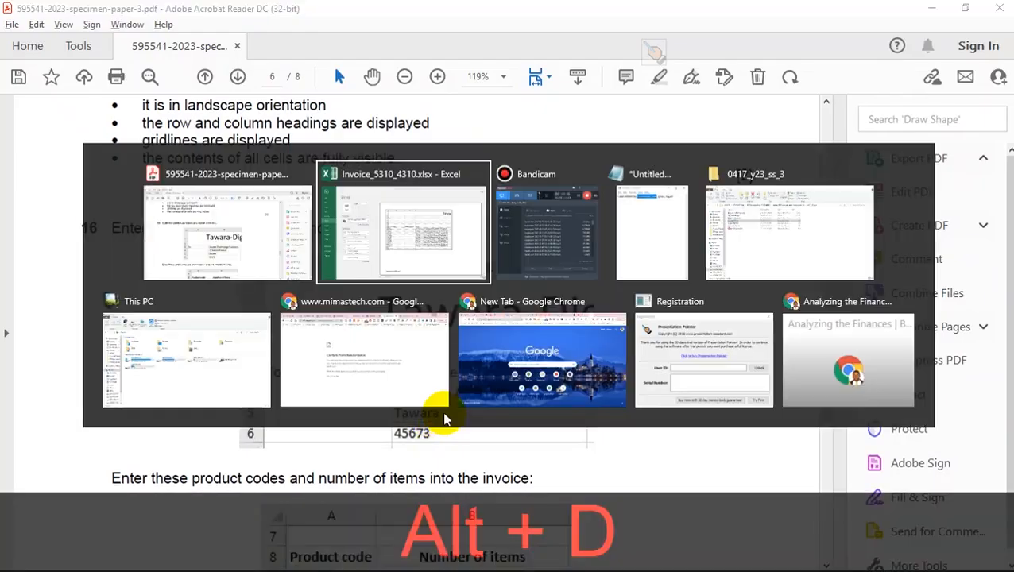
{"action": "left_click", "coordinate": [30, 32]}
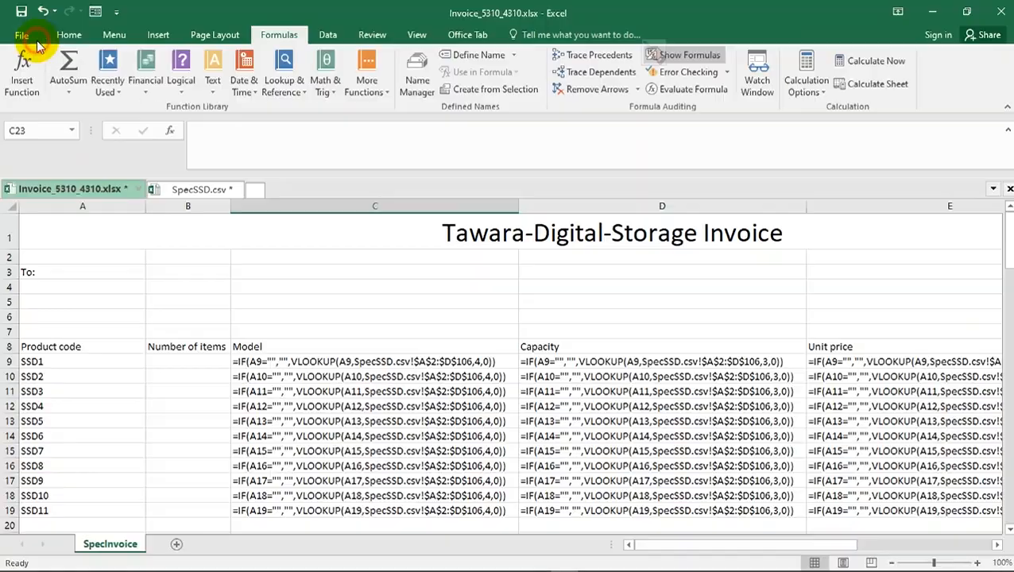
{"action": "left_click", "coordinate": [680, 56]}
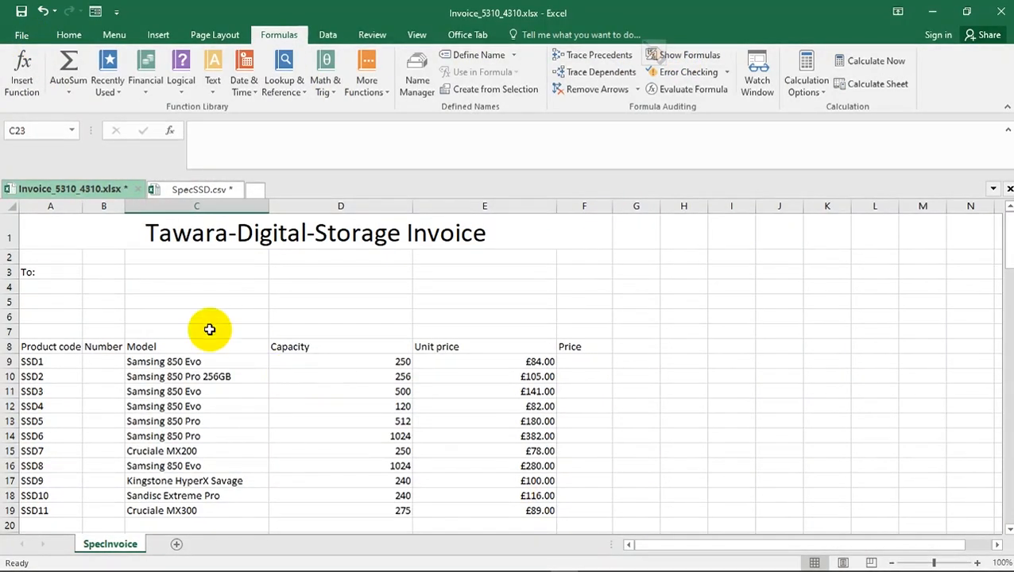
{"action": "key", "text": "alt+Tab"}
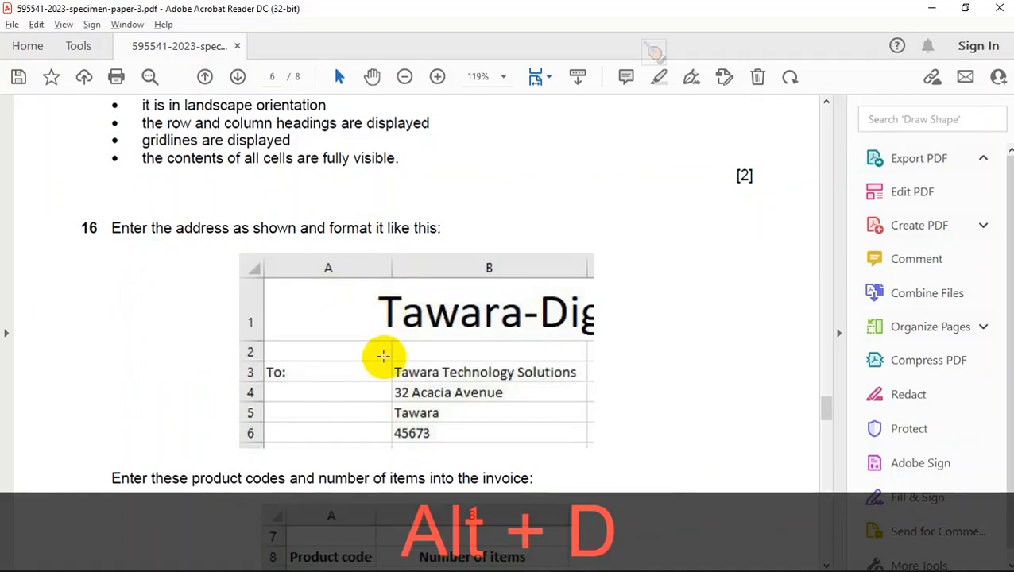
{"action": "key", "text": "alt+Tab"}
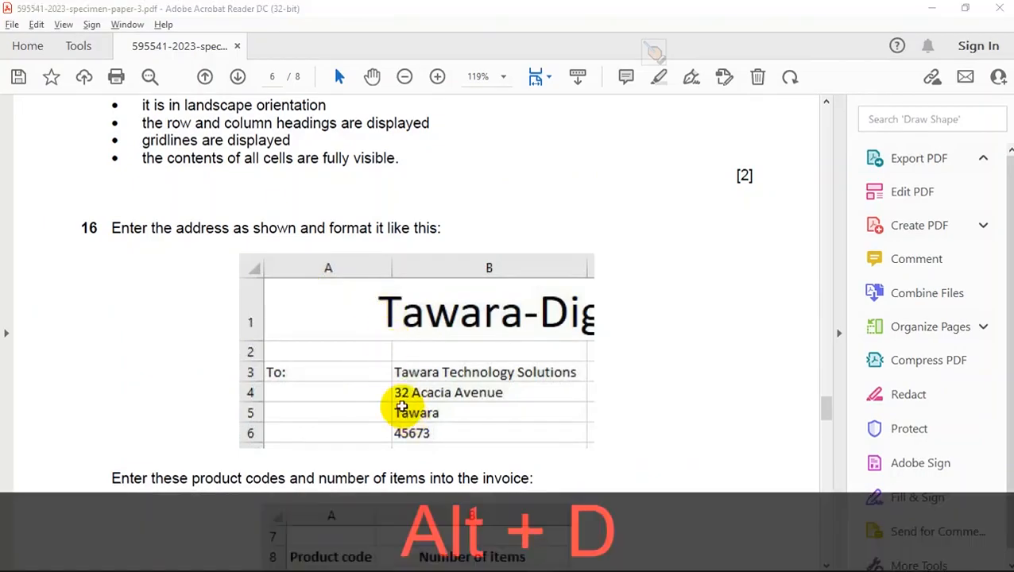
- Switch to Excel and enter the company name Tawara Technology Solutions in cell B3 of the SpecInvoice sheet
{"action": "left_click", "coordinate": [98, 272]}
{"action": "key", "text": "alt+Tab"}
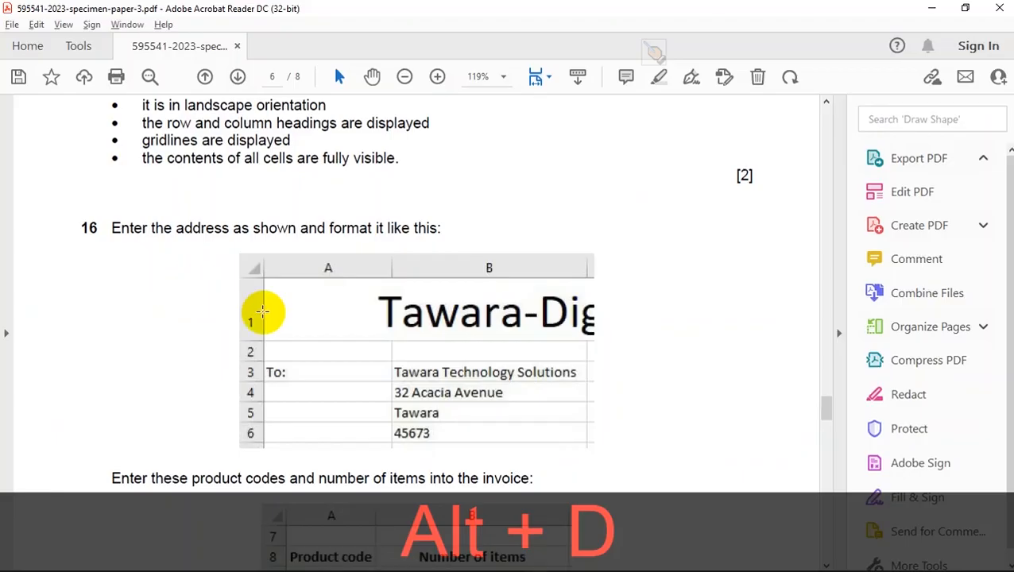
{"action": "key", "text": "alt+Tab"}
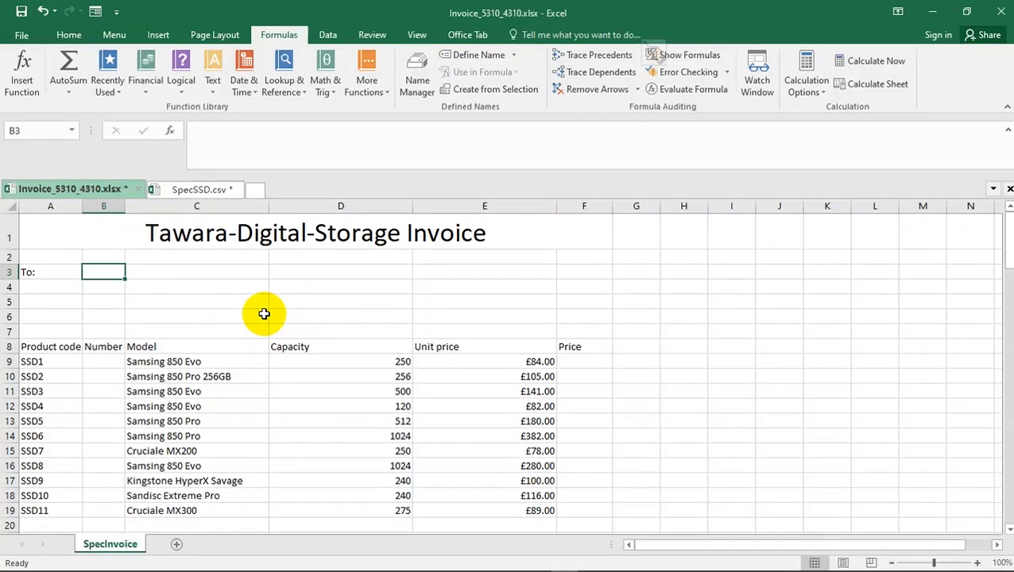
{"action": "type", "text": "Tawara"}
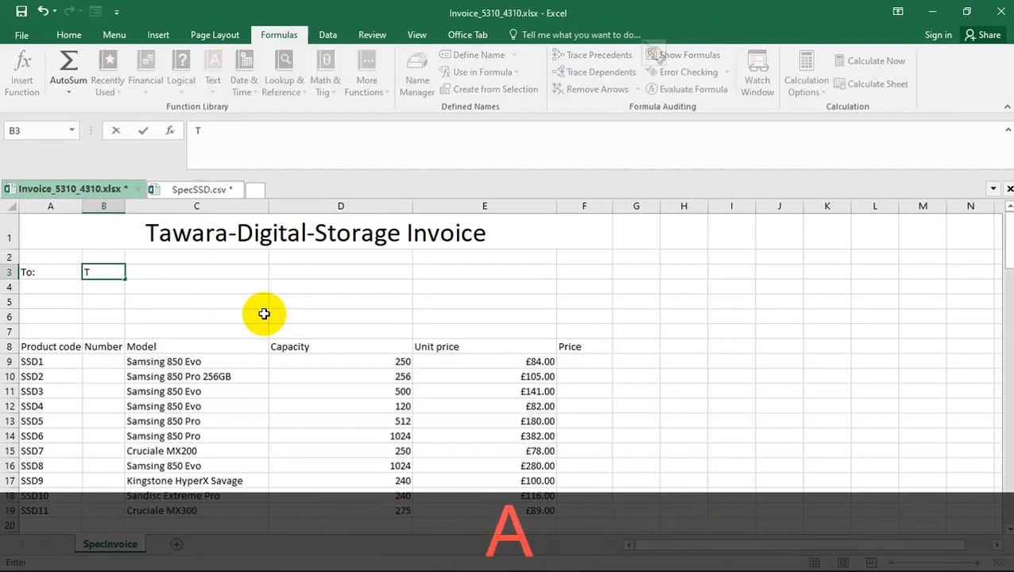
{"action": "type", "text": " Techno"}
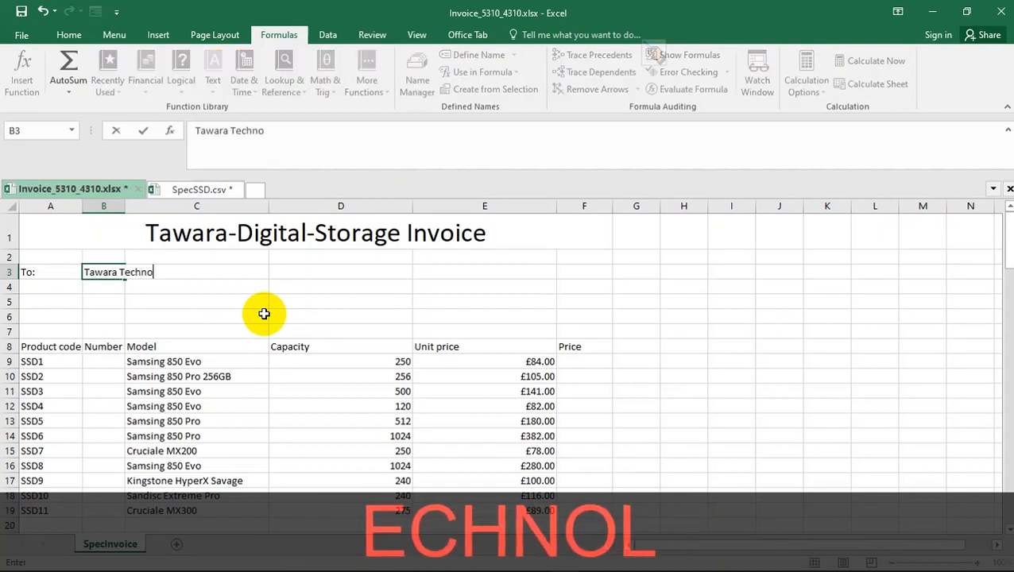
{"action": "type", "text": "logy Soluti"}
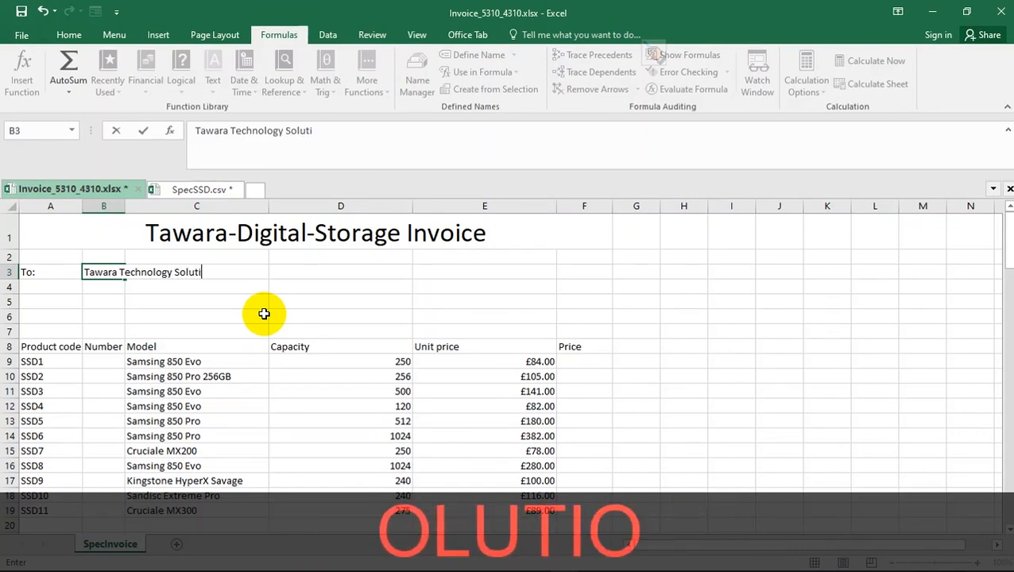
{"action": "type", "text": "ons"}
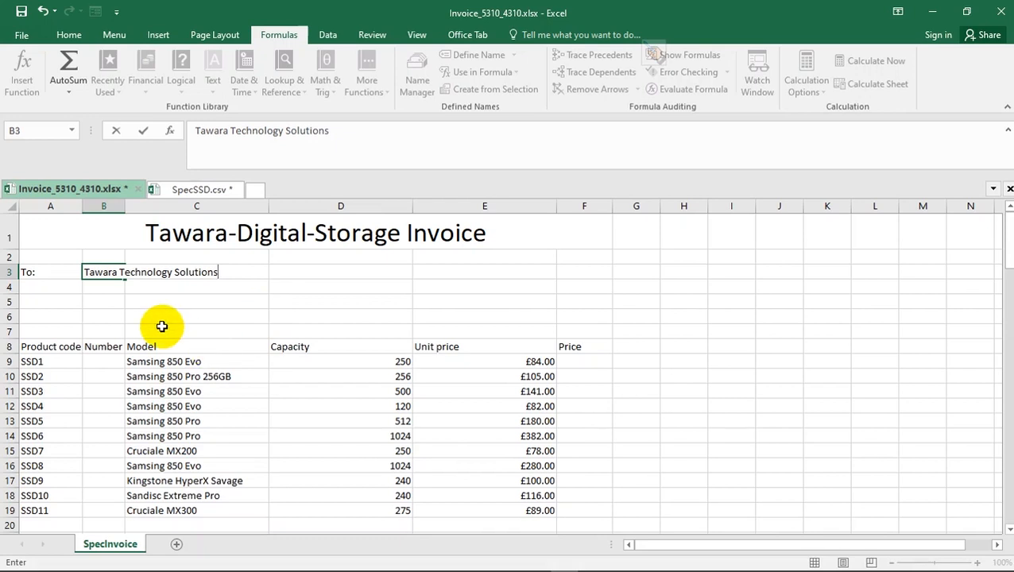
{"action": "left_click", "coordinate": [163, 327]}
- Check question 16 in Acrobat Reader and enter its street address line in cell B4 of the Excel invoice
{"action": "left_click", "coordinate": [100, 286]}
{"action": "key", "text": "alt+d"}
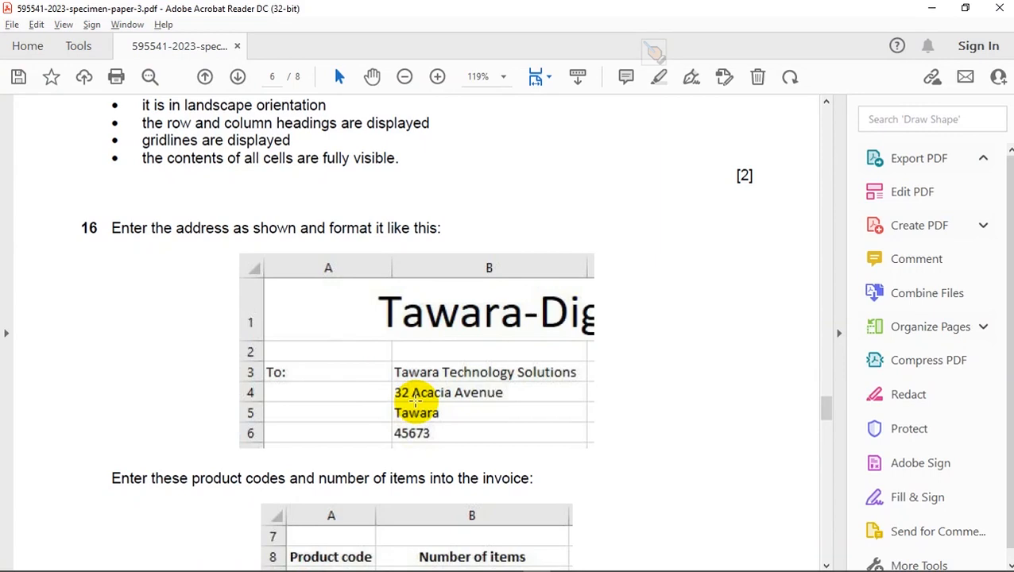
{"action": "key", "text": "alt+d"}
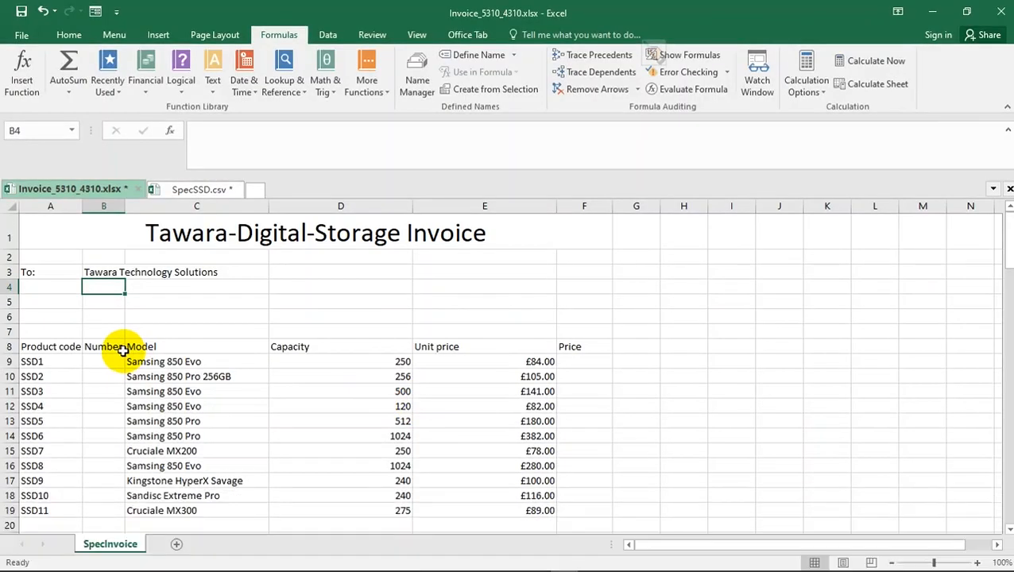
{"action": "type", "text": "32 Aca"}
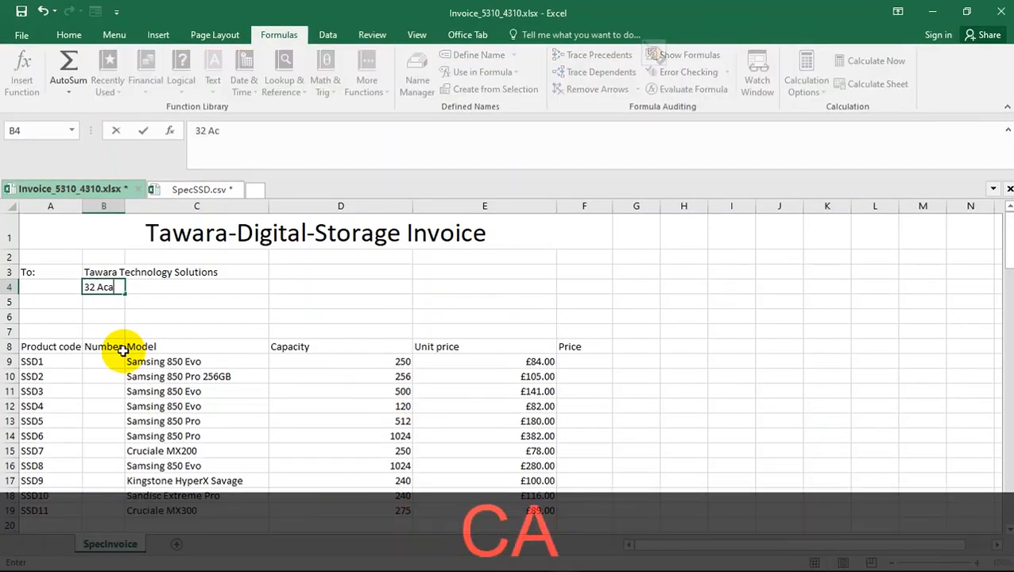
{"action": "type", "text": "cia"}
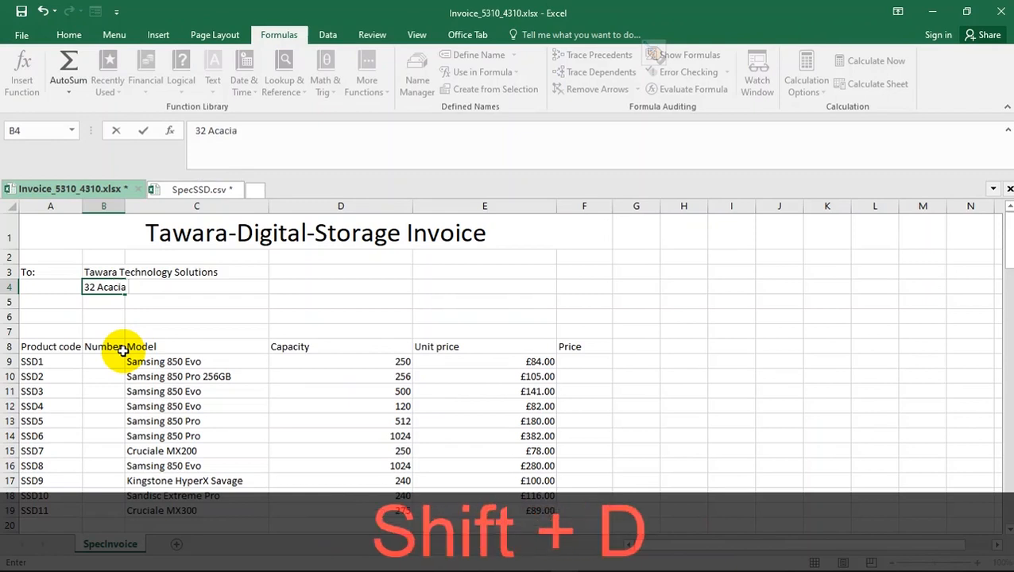
{"action": "type", "text": " Avenue"}
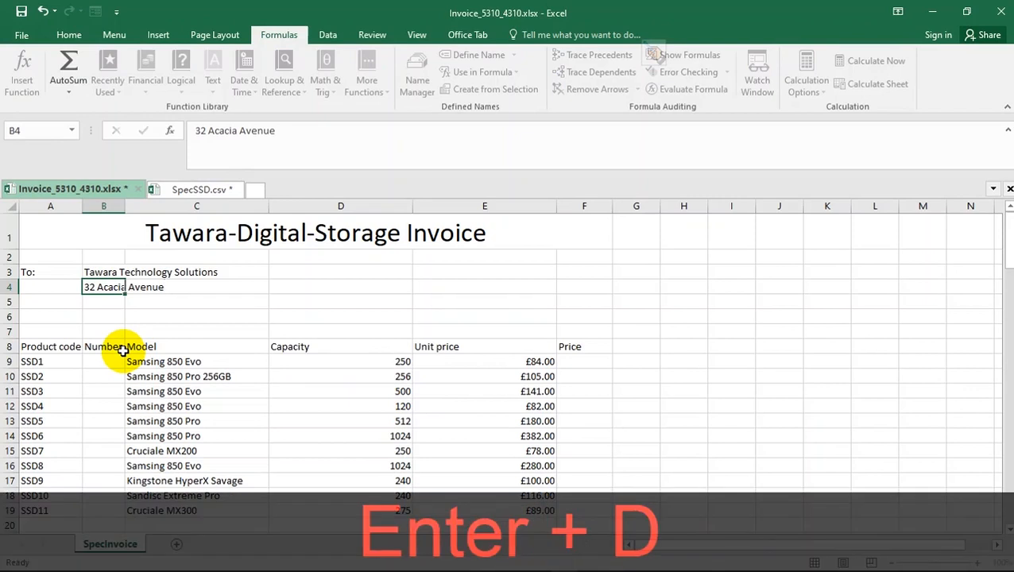
{"action": "key", "text": "Return"}
- Enter the address's town line in B5, removing the autocompleted words so that only the town name is kept
{"action": "key", "text": "alt+Tab"}
{"action": "key", "text": "alt+Tab"}
{"action": "type", "text": "Tawara"}
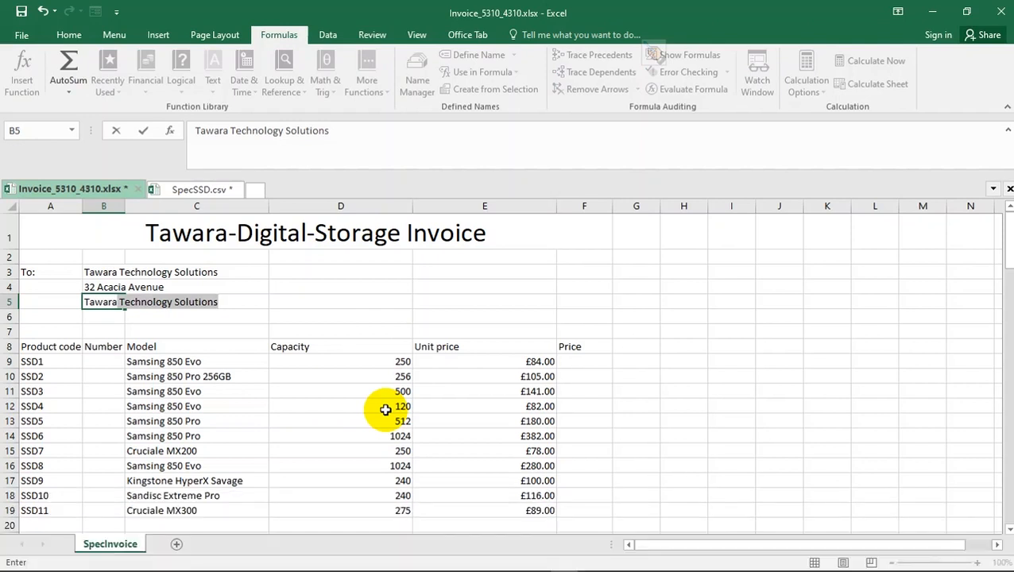
{"action": "key", "text": "Return"}
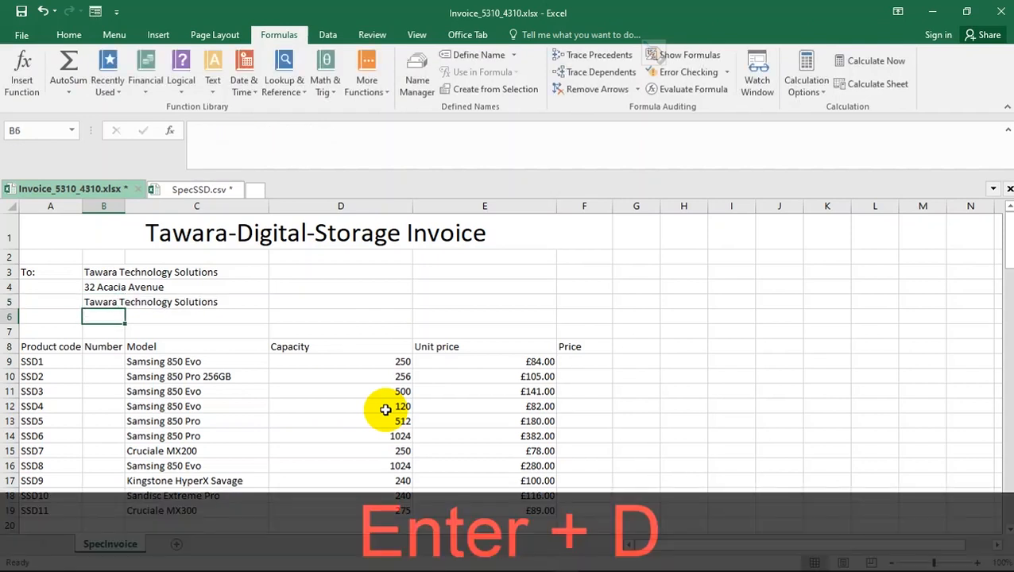
{"action": "left_click", "coordinate": [96, 302]}
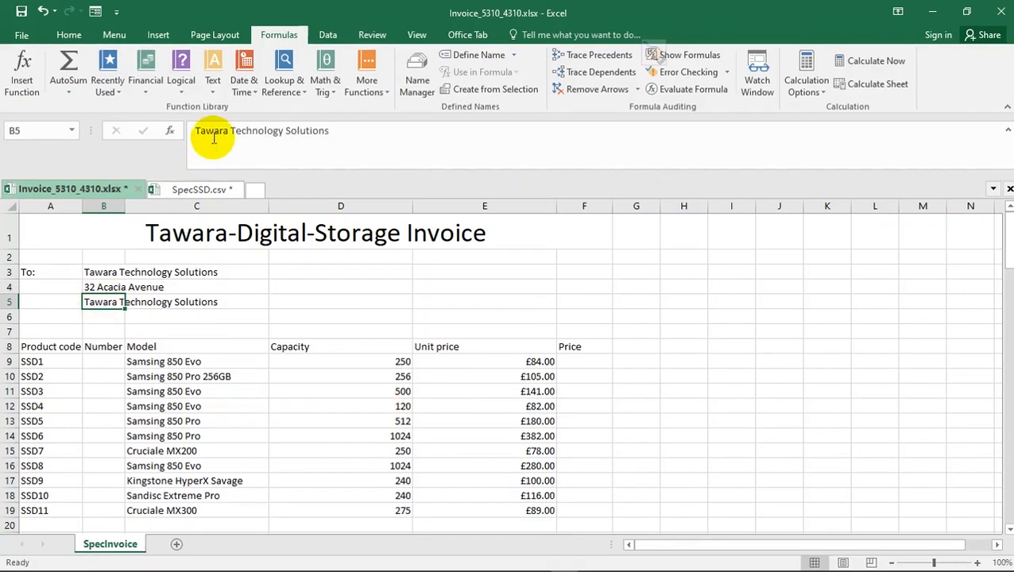
{"action": "left_click_drag", "start_coordinate": [228, 131], "coordinate": [404, 130]}
{"action": "key", "text": "BackSpace"}
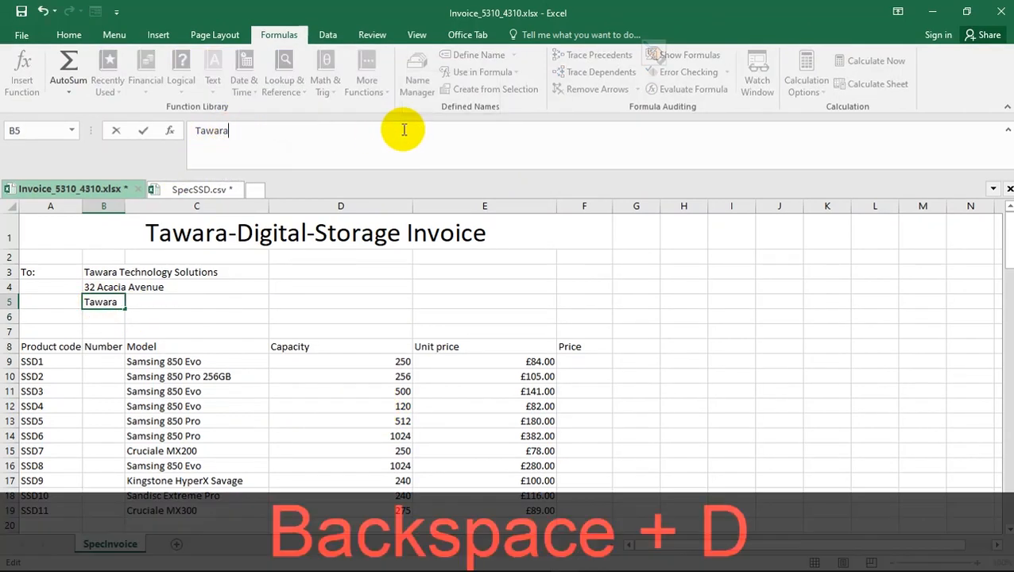
{"action": "key", "text": "Return"}
- Check the last address line in Acrobat Reader and enter the postcode in cell B6 of the Excel invoice
{"action": "key", "text": "alt+Tab"}
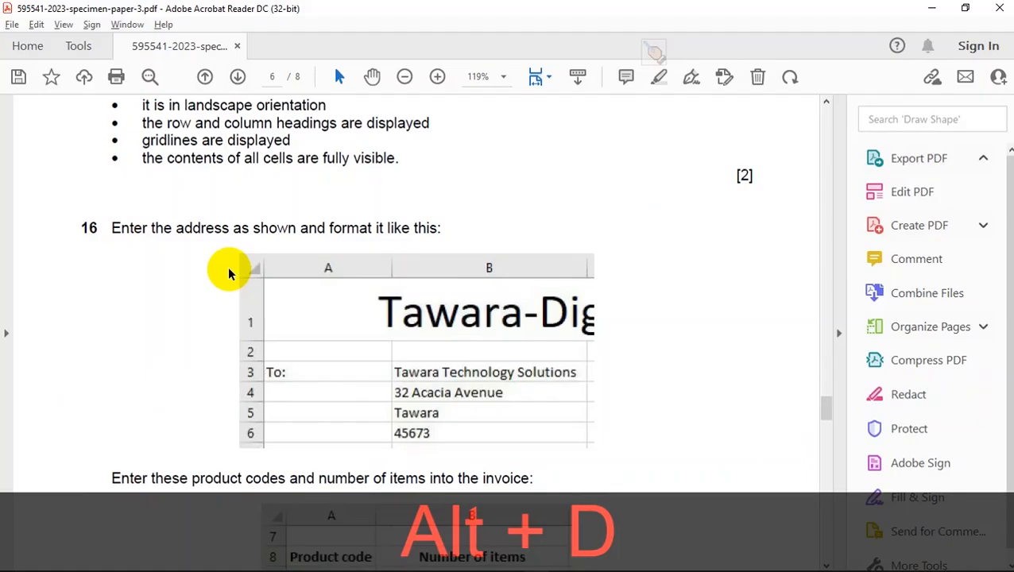
{"action": "key", "text": "alt+Tab"}
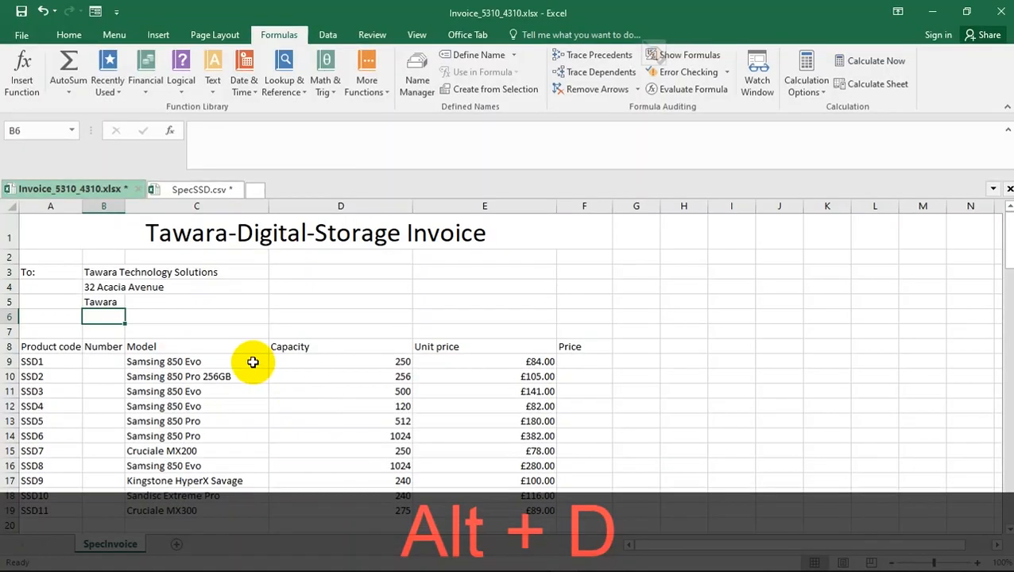
{"action": "type", "text": "45673"}
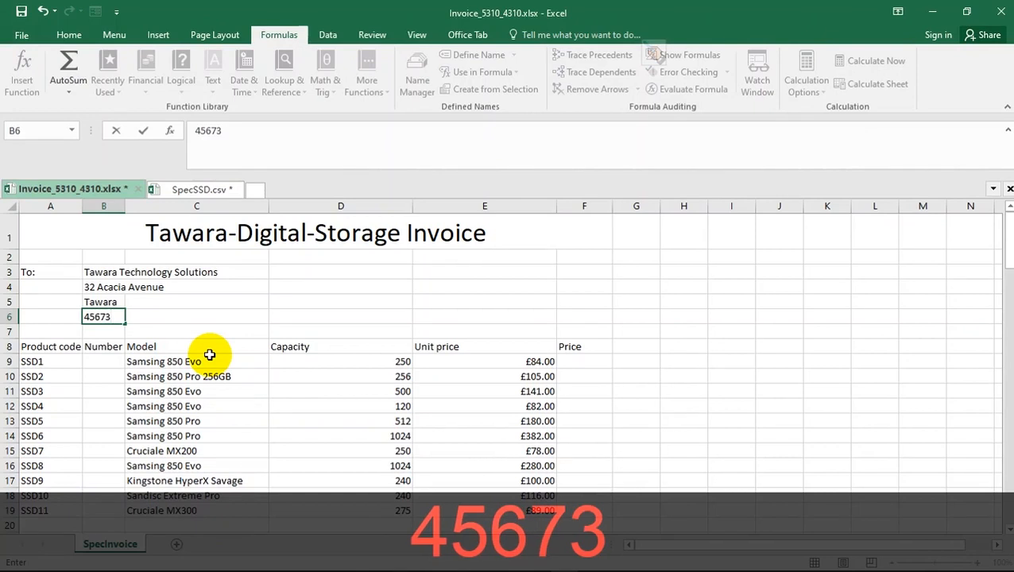
{"action": "key", "text": "Return"}
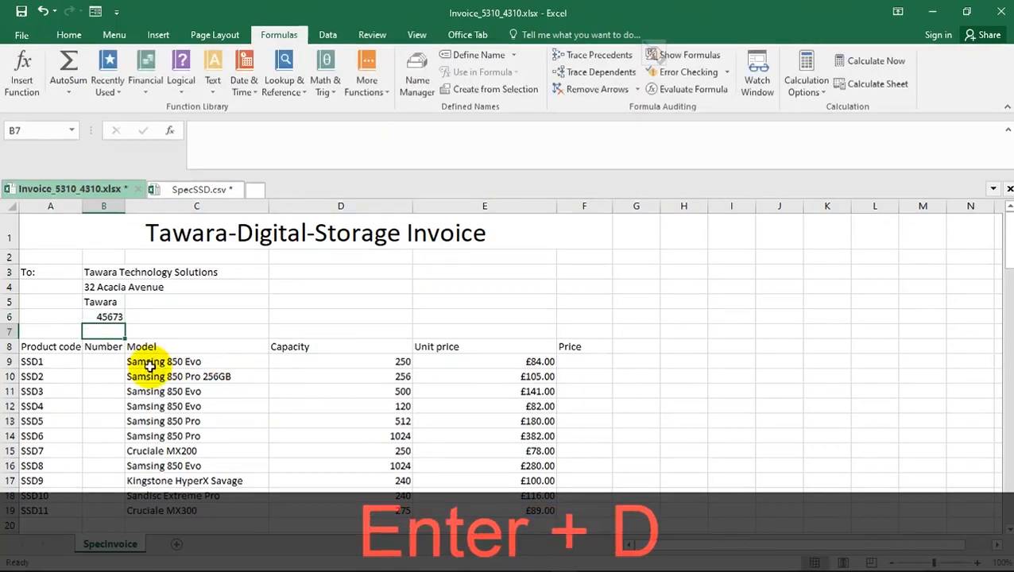
- Compare the postcode's layout with question 16 and left-align cell B6
{"action": "key", "text": "alt+Tab"}
{"action": "key", "text": "alt+Tab"}
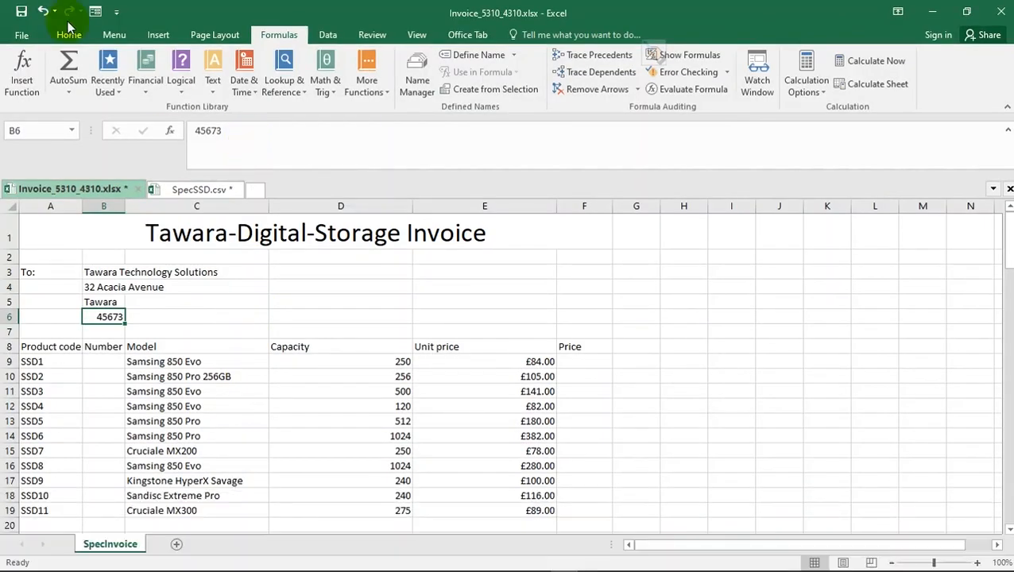
{"action": "left_click", "coordinate": [23, 38]}
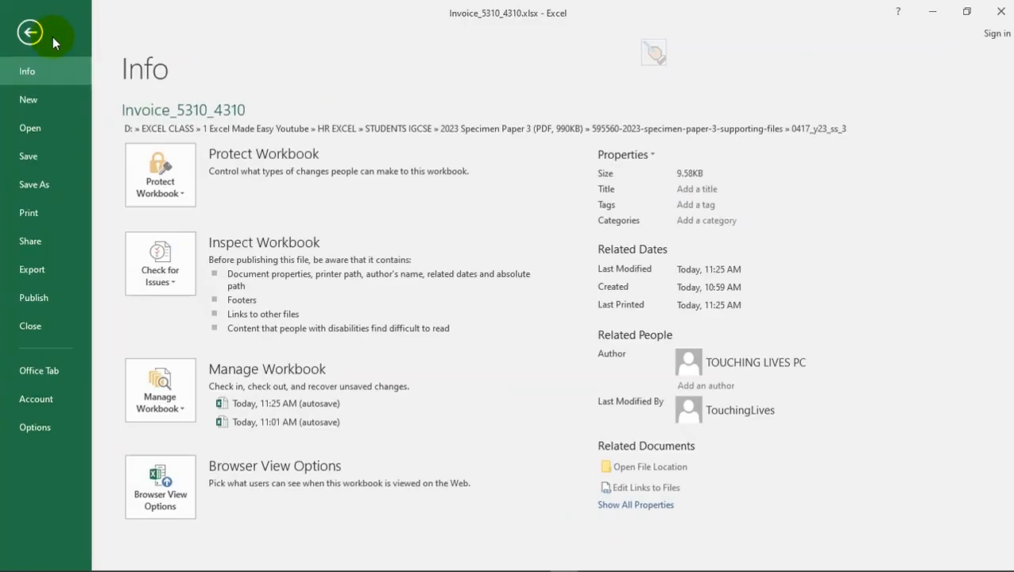
{"action": "left_click", "coordinate": [27, 32]}
{"action": "left_click", "coordinate": [64, 37]}
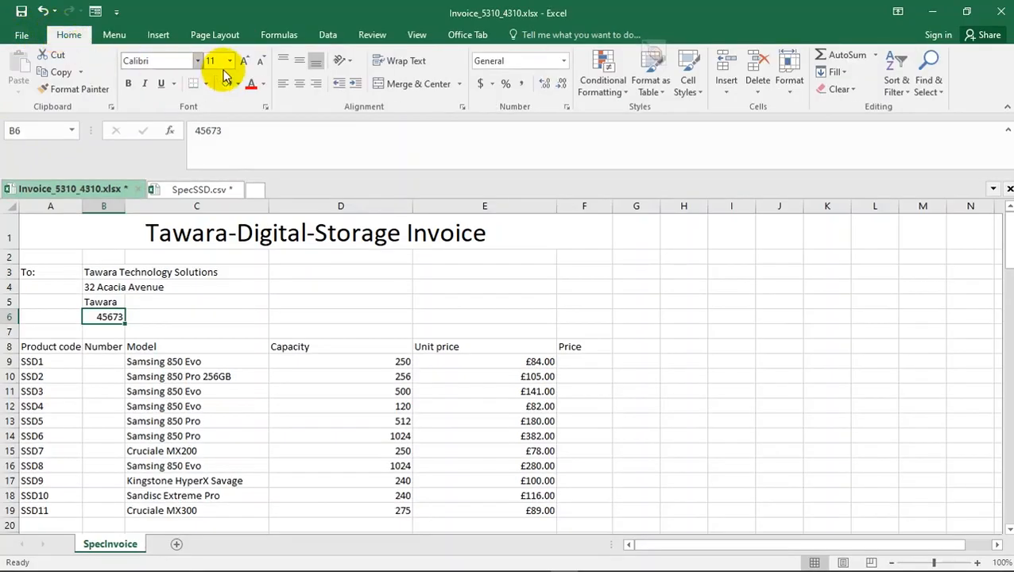
{"action": "left_click", "coordinate": [281, 84]}
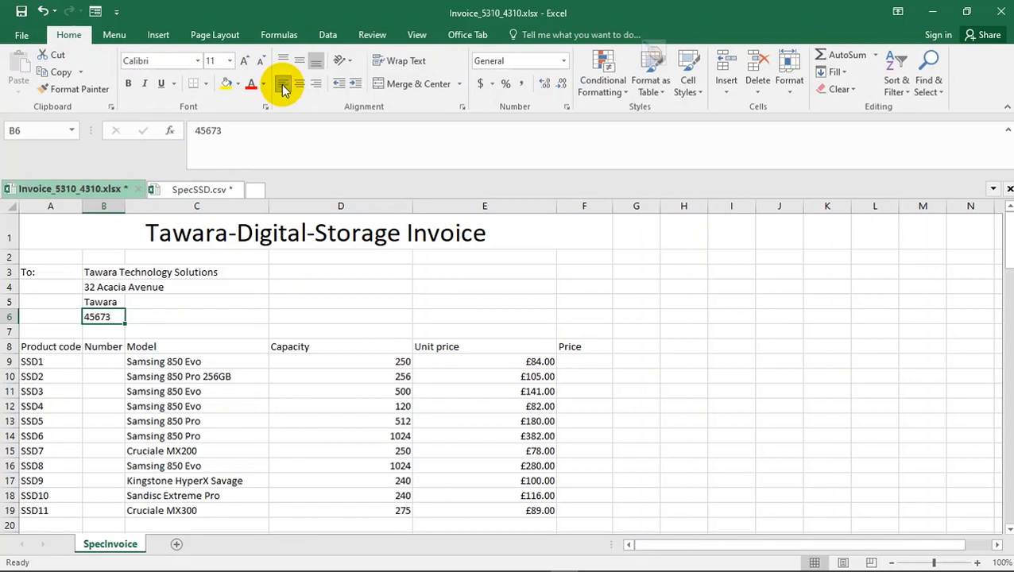
- Compare the column widths with question 16 and autofit column B to its contents
{"action": "left_click", "coordinate": [225, 318]}
{"action": "key", "text": "alt+d"}
{"action": "key", "text": "alt+d"}
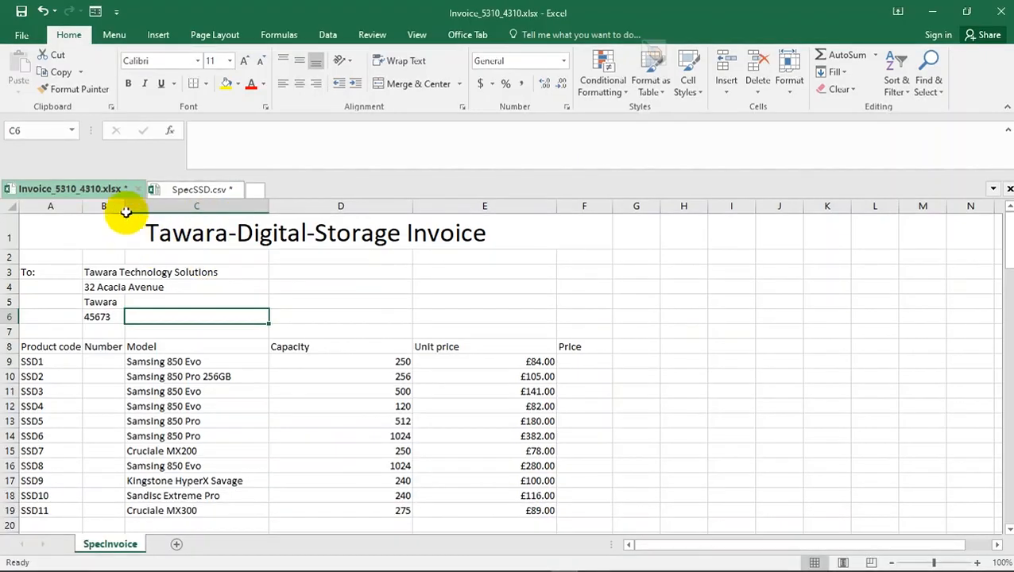
{"action": "double_click", "coordinate": [125, 206]}
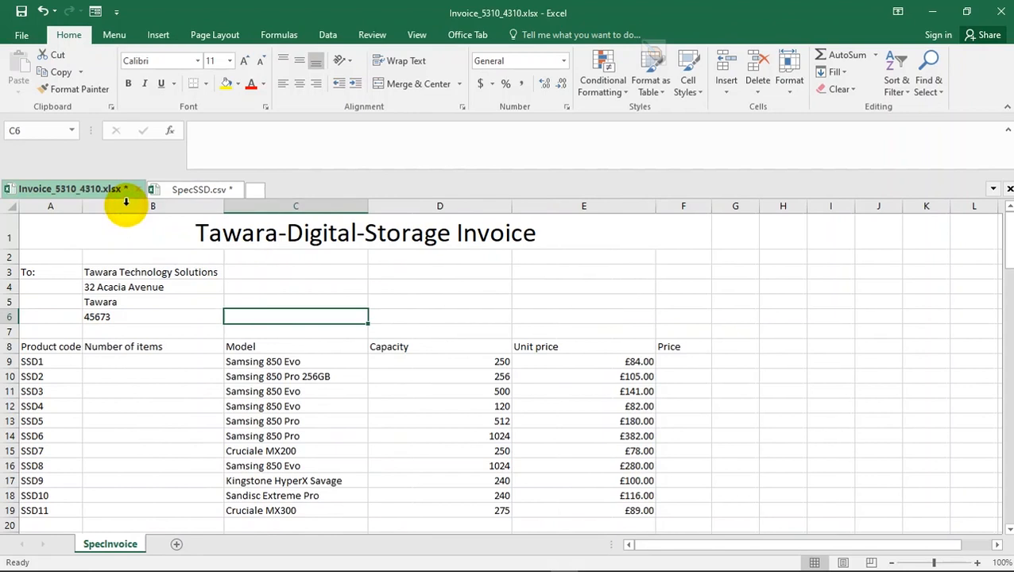
- Recheck the entered address against question 16 in Acrobat Reader and read the product codes and numbers of items required in the invoice
{"action": "left_click", "coordinate": [146, 299]}
{"action": "key", "text": "alt+d"}
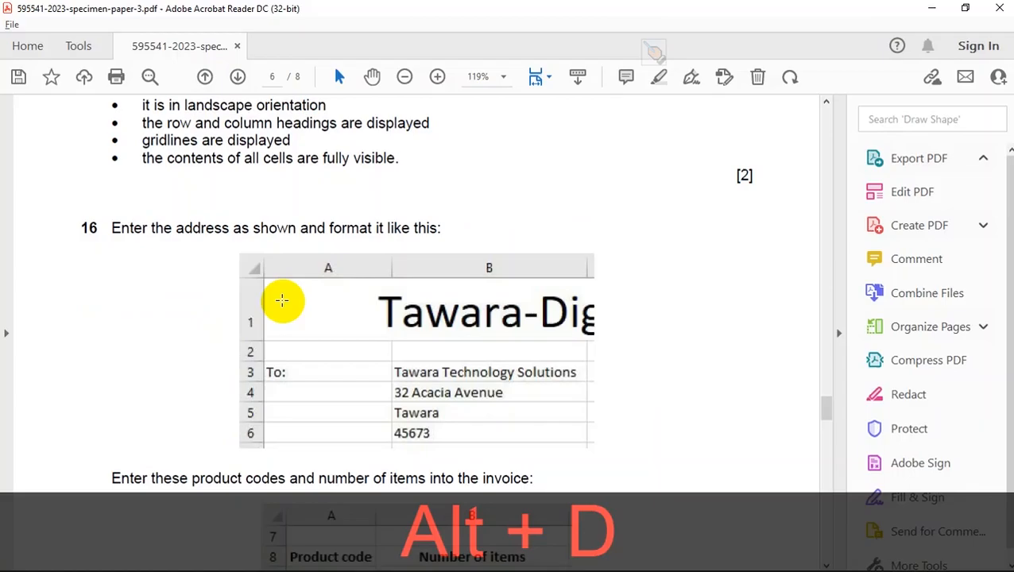
{"action": "key", "text": "alt+d"}
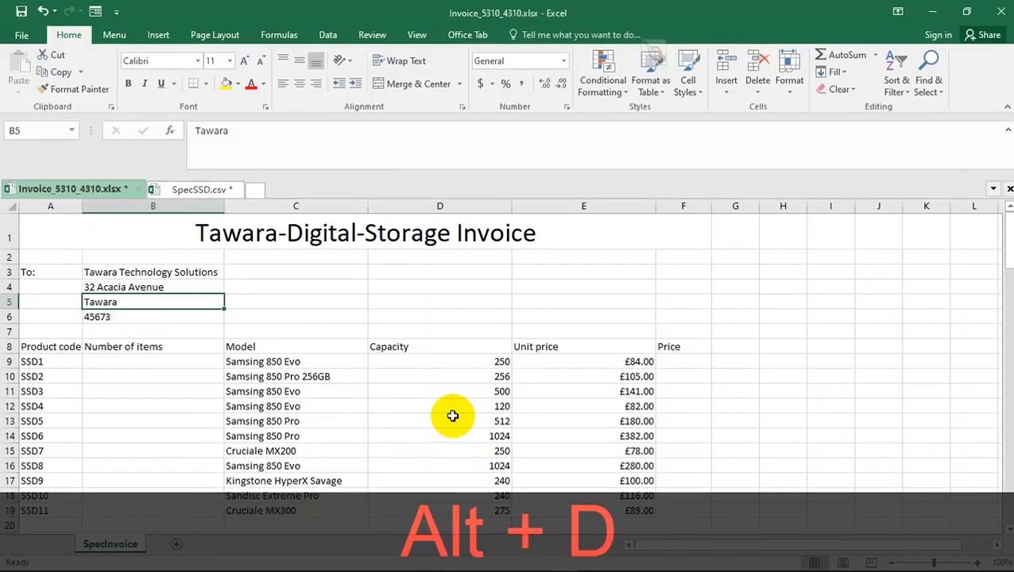
{"action": "key", "text": "alt+d"}
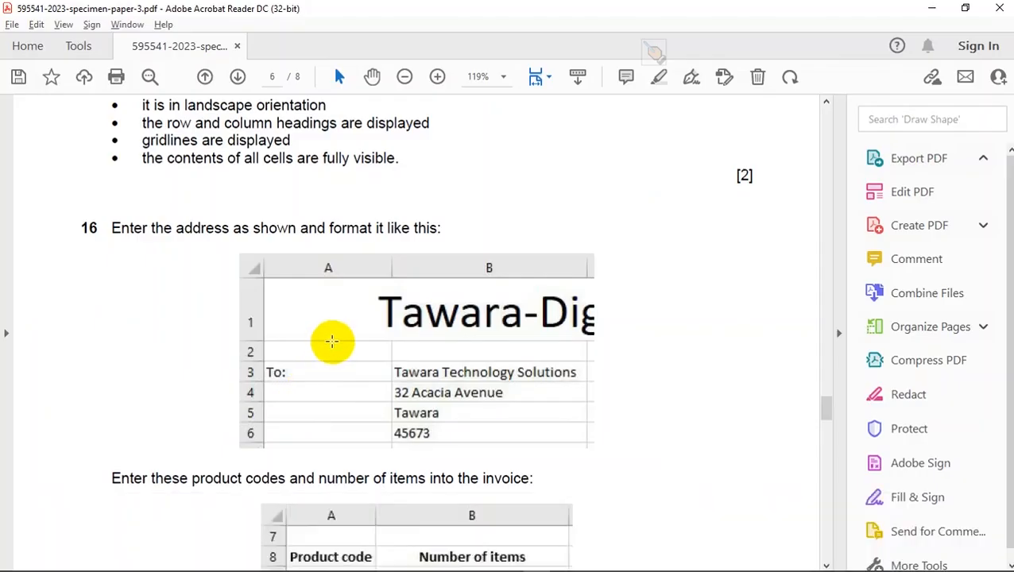
{"action": "scroll", "coordinate": [331, 373], "scroll_direction": "down", "scroll_amount": 2}
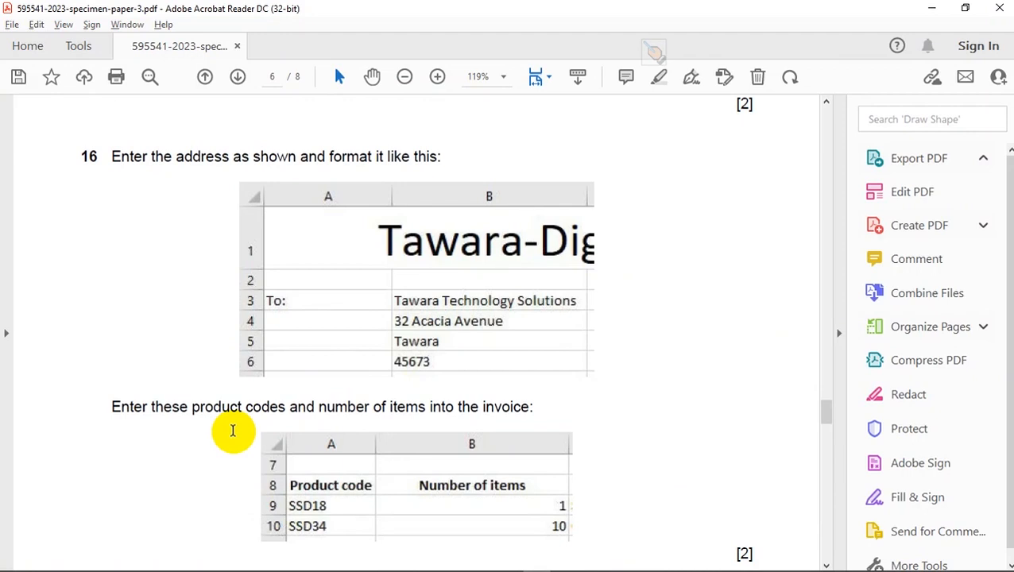
{"action": "scroll", "coordinate": [238, 435], "scroll_direction": "down", "scroll_amount": 2}
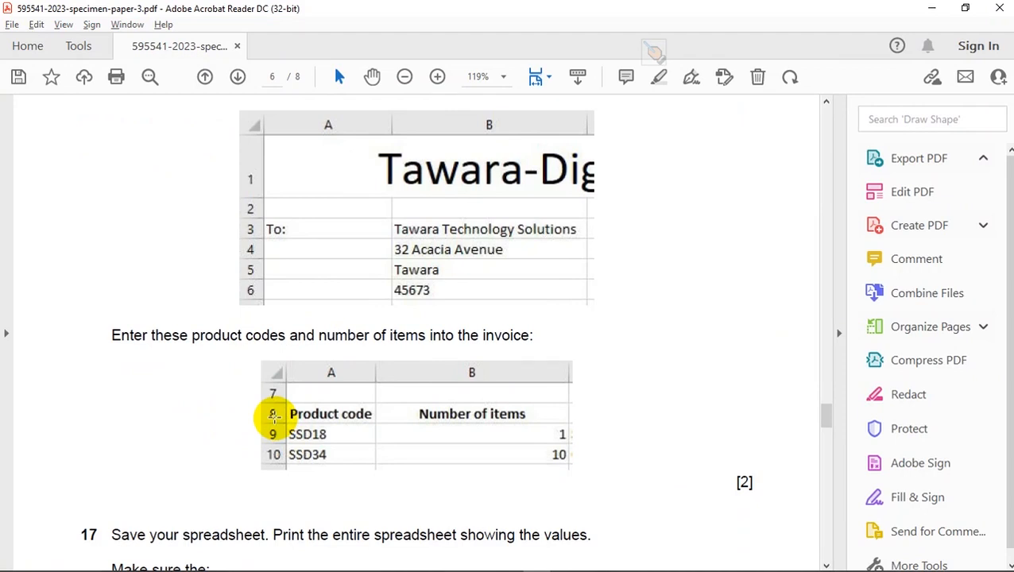
{"action": "key", "text": "alt+Tab"}
{"action": "key", "text": "alt+Tab"}
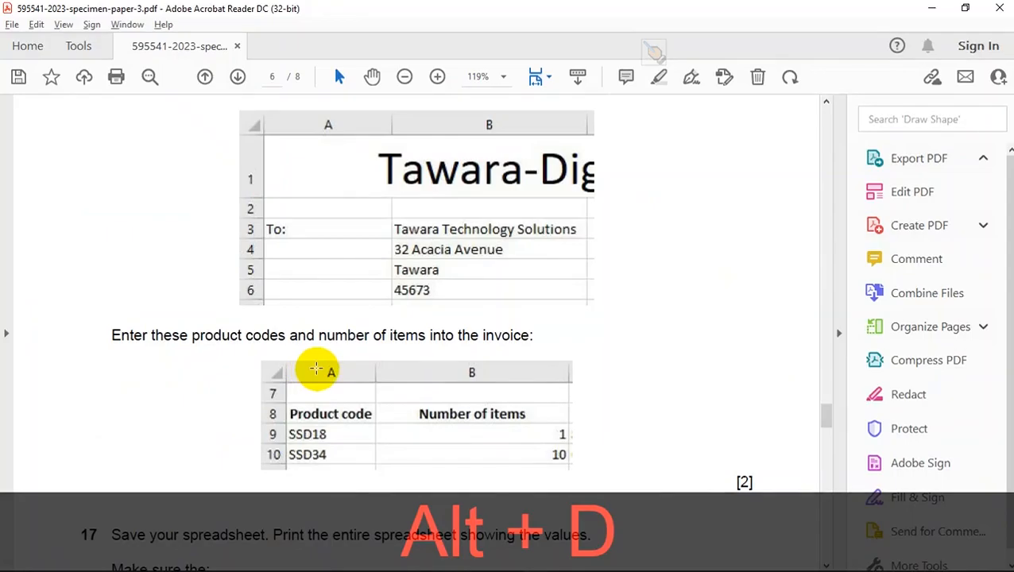
{"action": "scroll", "coordinate": [363, 395], "scroll_direction": "down", "scroll_amount": 2}
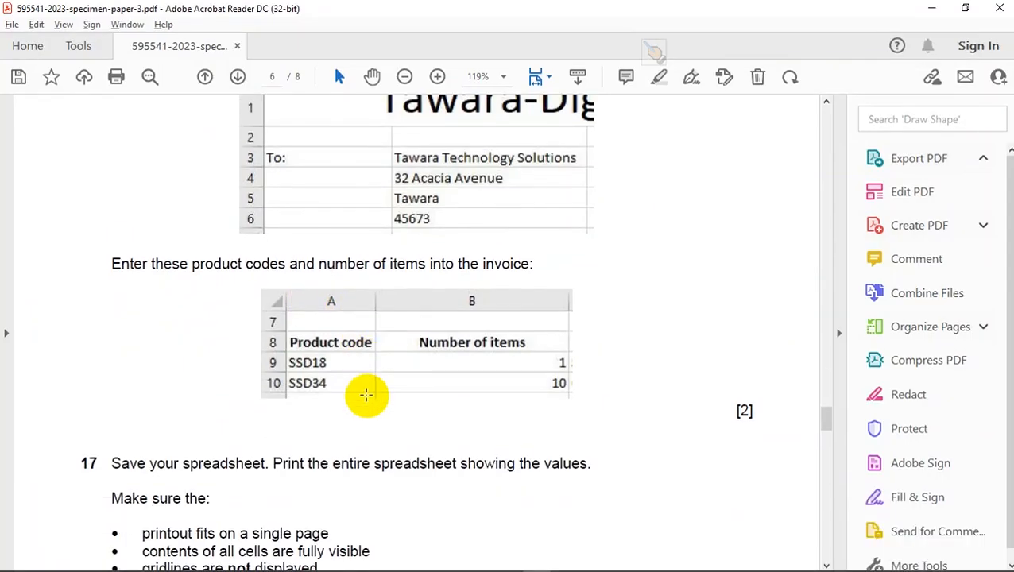
- Switch to Excel, clear the existing product codes from A9 to A19 and select A9 for a new entry
{"action": "key", "text": "alt+Tab"}
{"action": "scroll", "coordinate": [318, 394], "scroll_direction": "down", "scroll_amount": 2}
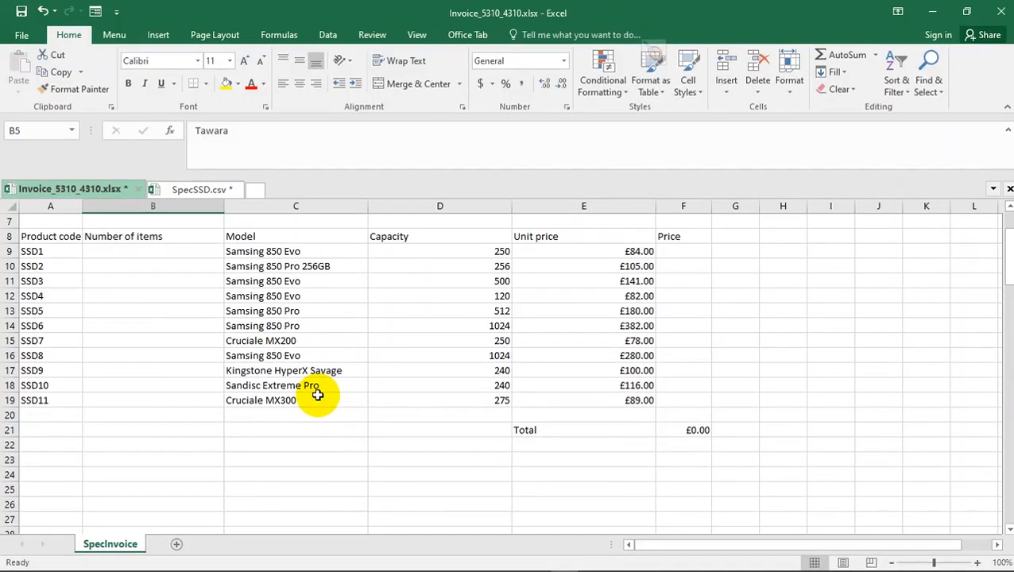
{"action": "left_click_drag", "start_coordinate": [30, 251], "coordinate": [42, 399]}
{"action": "key", "text": "Delete"}
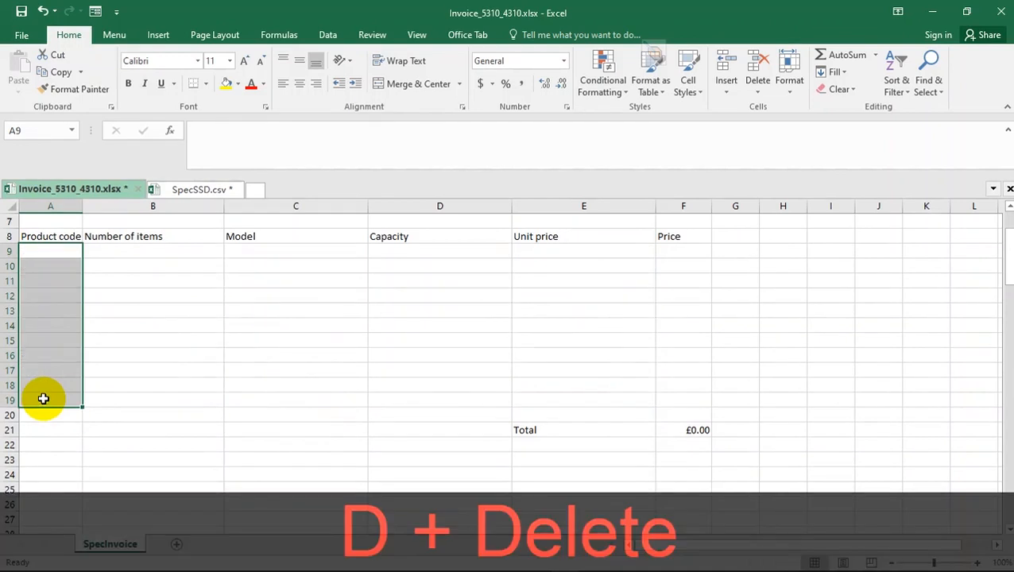
{"action": "left_click", "coordinate": [54, 251]}
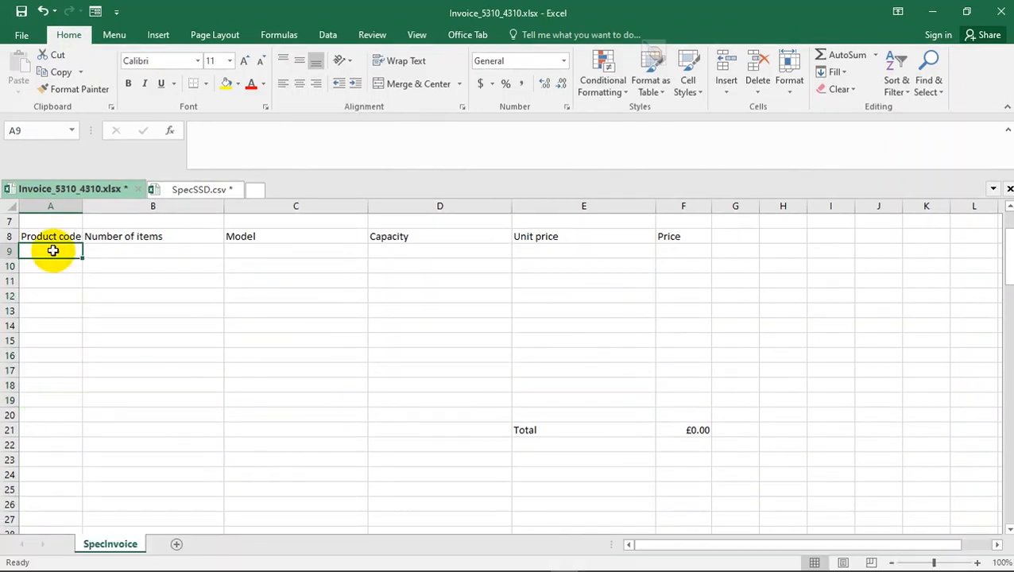
- Check the first product code in question 16 in Acrobat Reader and enter SSD18 in cell A9 of the Excel invoice
{"action": "key", "text": "alt+Tab"}
{"action": "key", "text": "alt+Tab"}
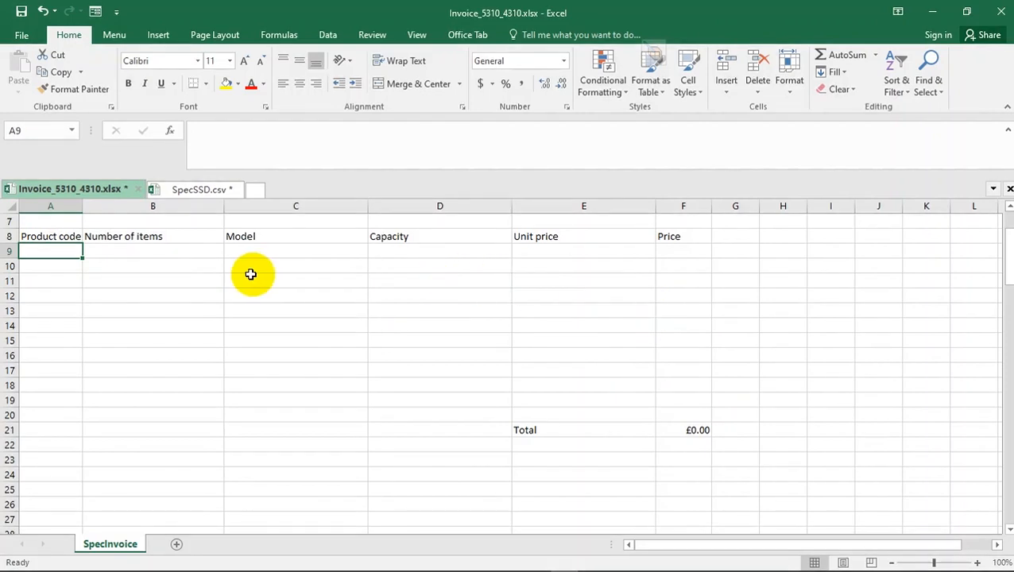
{"action": "key", "text": "alt+Tab"}
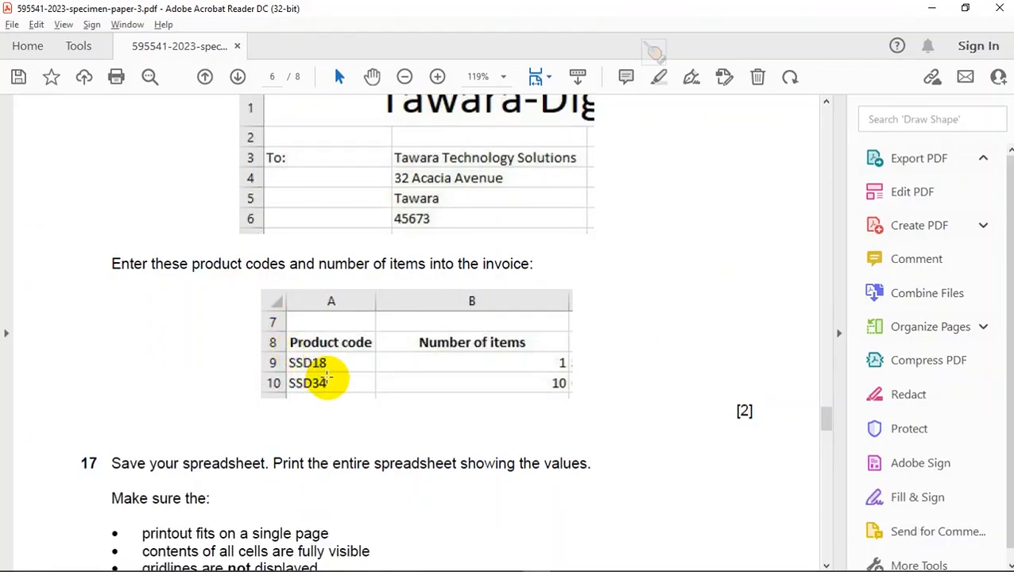
{"action": "key", "text": "alt+Tab"}
{"action": "key", "text": "Caps_Lock"}
{"action": "type", "text": "SSD18"}
{"action": "key", "text": "Return"}
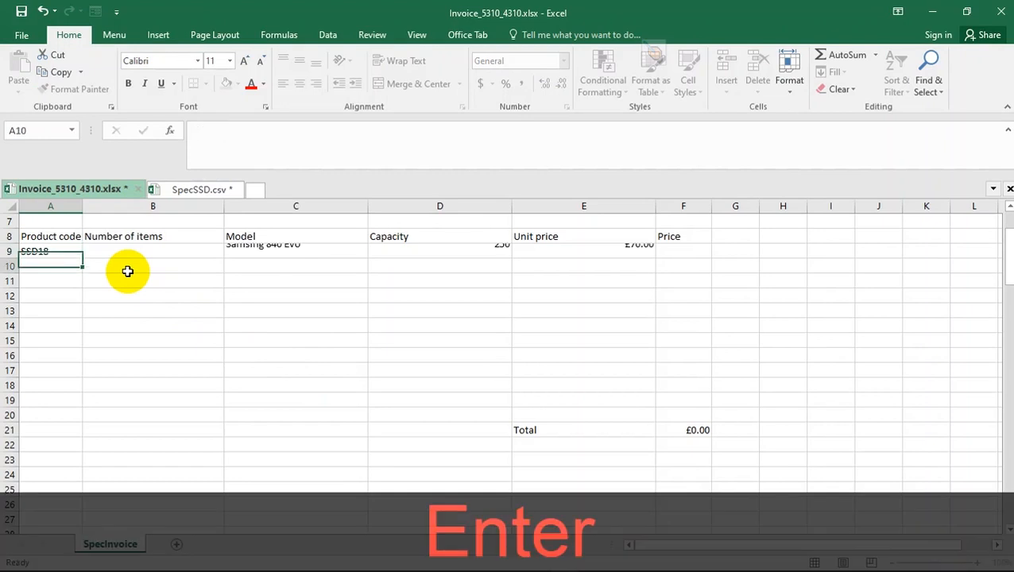
- Check the first item quantity in question 16 and enter 1 as the number of items in cell B9
{"action": "key", "text": "alt+Tab"}
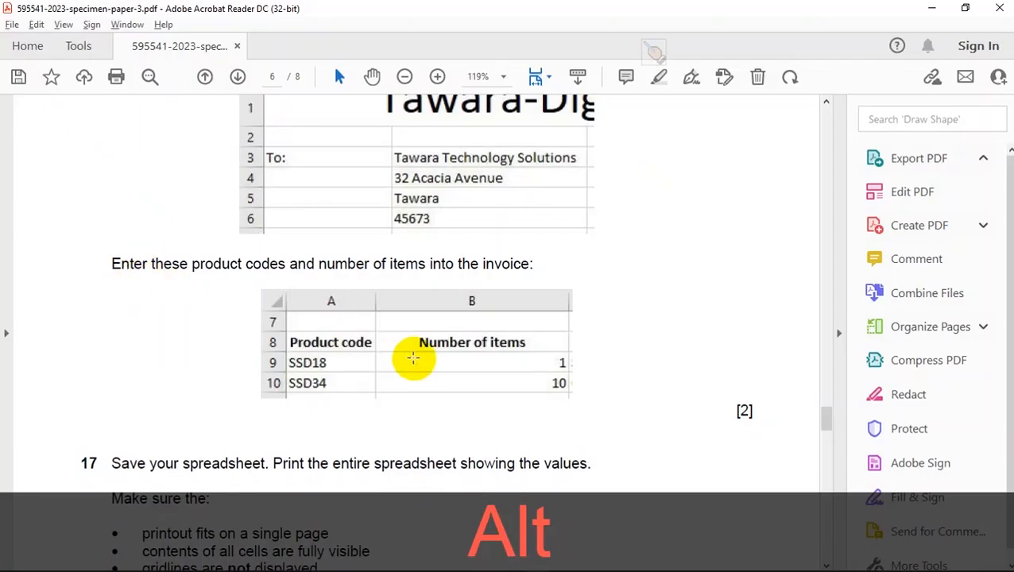
{"action": "key", "text": "alt+Tab"}
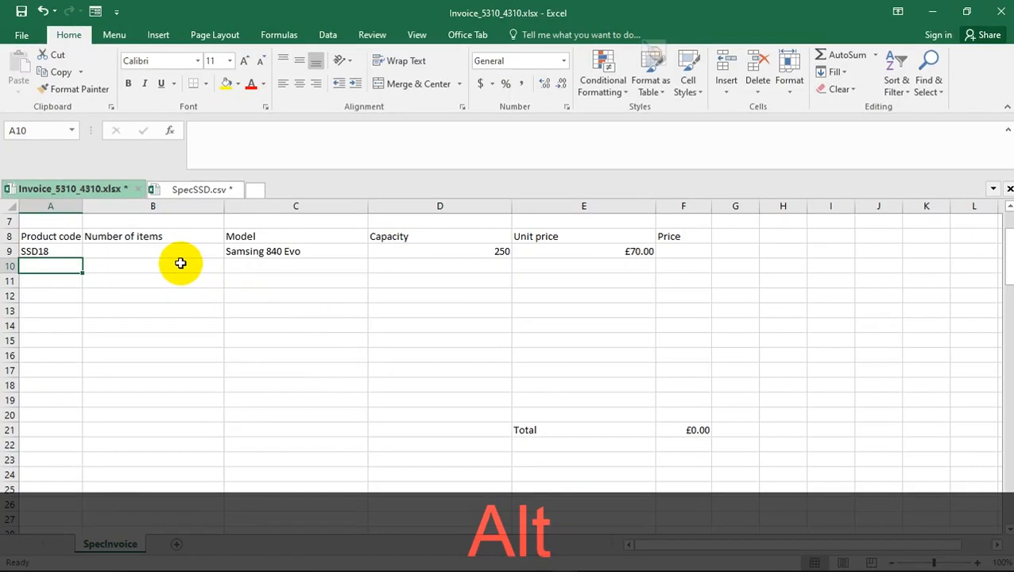
{"action": "left_click", "coordinate": [180, 263]}
{"action": "type", "text": "1"}
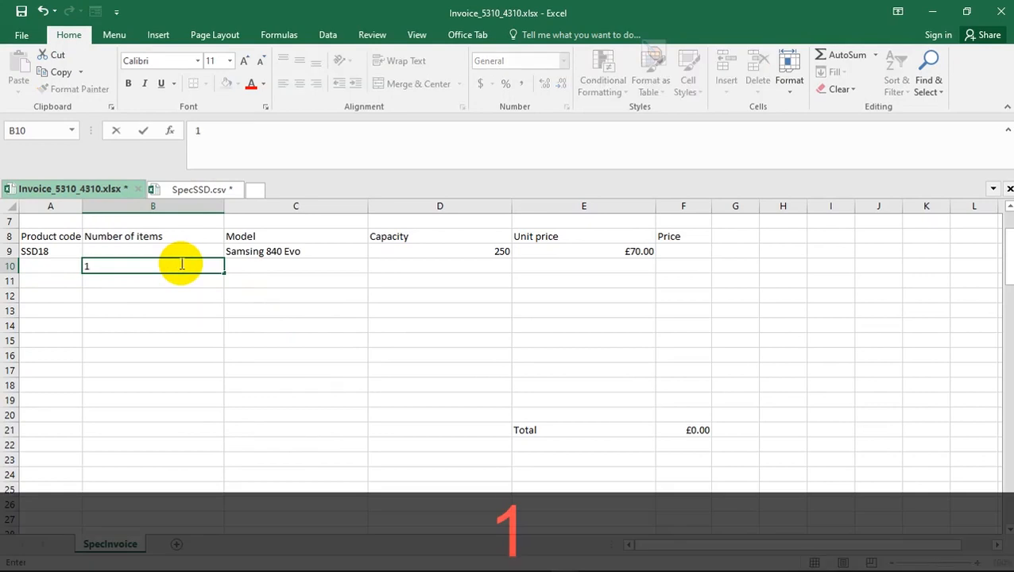
{"action": "key", "text": "Escape"}
{"action": "left_click", "coordinate": [176, 250]}
{"action": "type", "text": "1"}
{"action": "key", "text": "Return"}
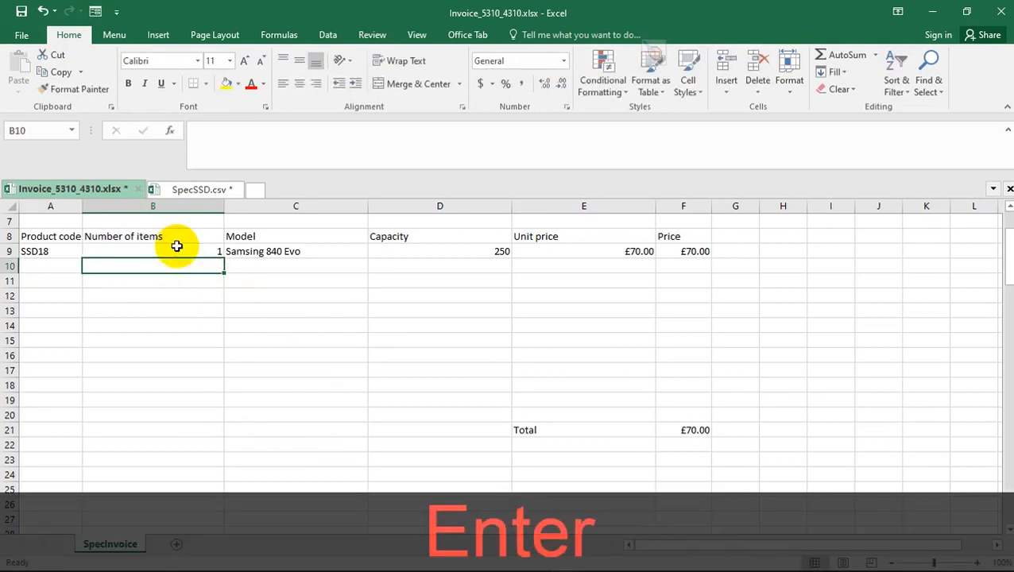
- Check the second product code in question 16 and enter SSD34 in cell A10 of the invoice
{"action": "left_click", "coordinate": [54, 263]}
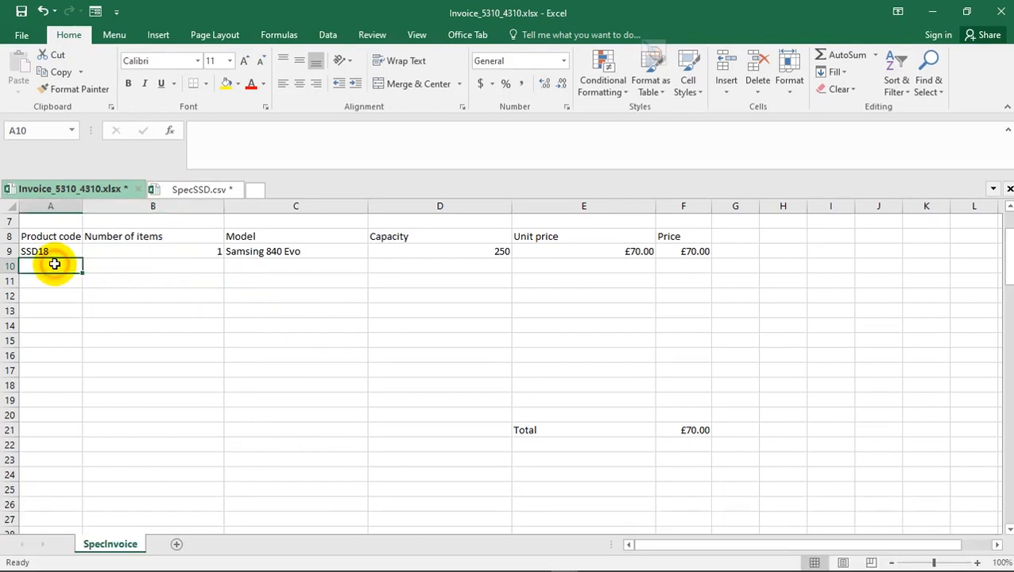
{"action": "key", "text": "alt+Tab"}
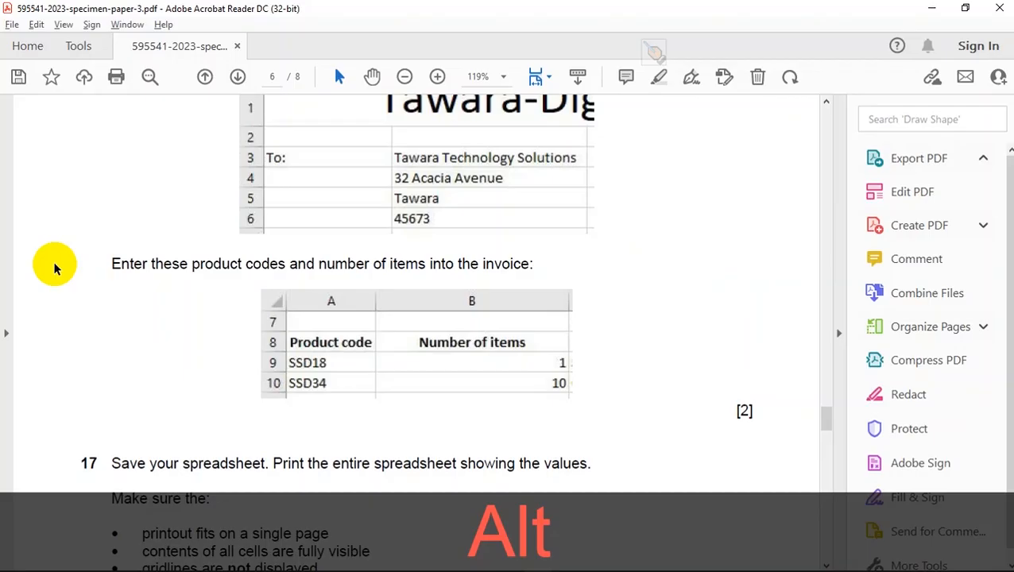
{"action": "key", "text": "alt+Tab"}
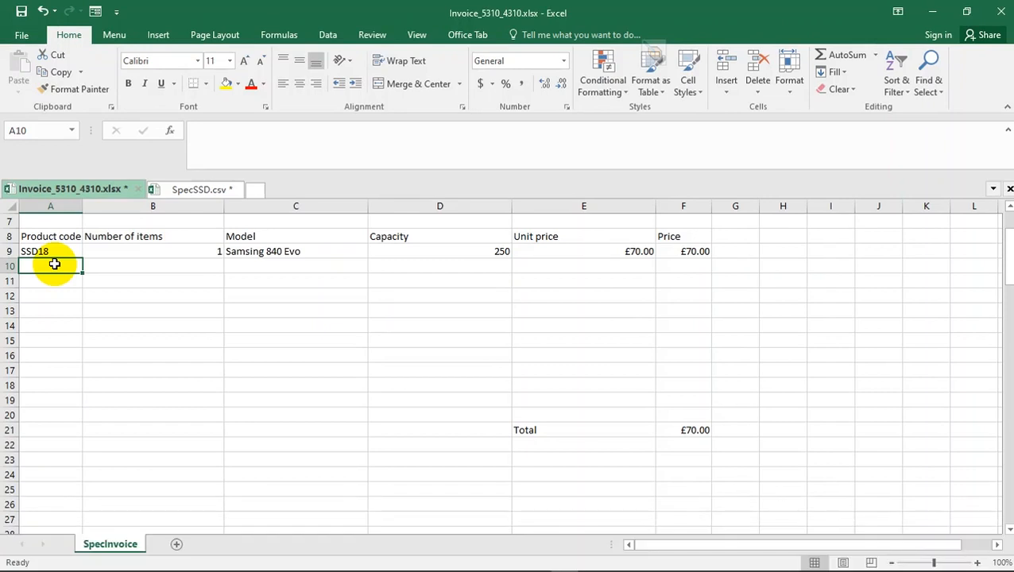
{"action": "type", "text": "SSD34"}
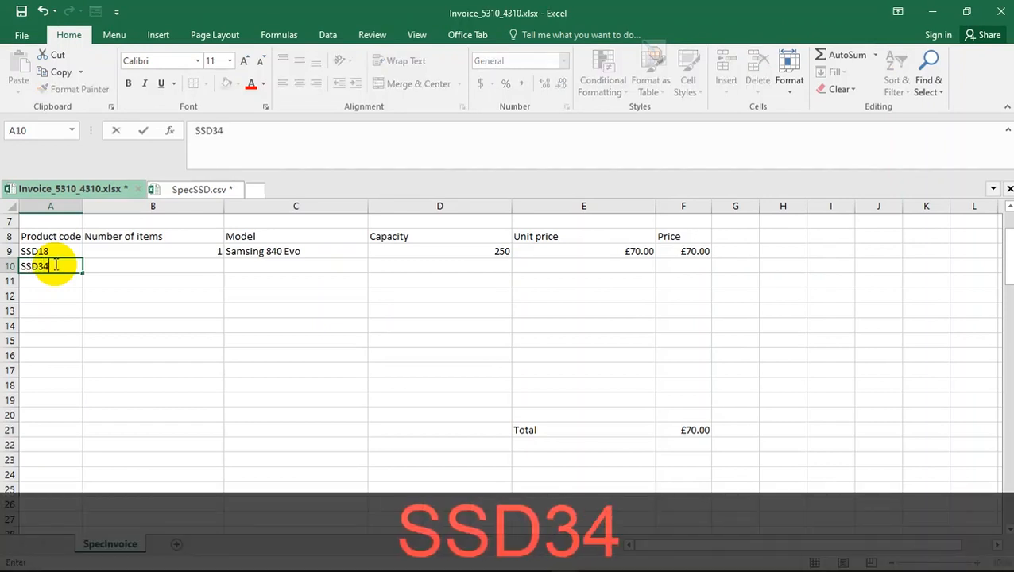
{"action": "key", "text": "Return"}
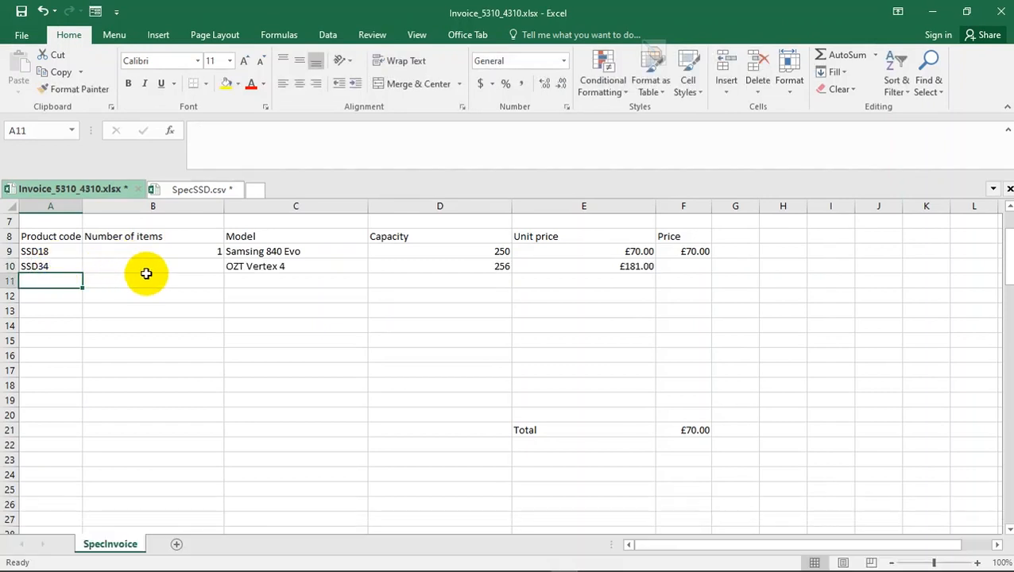
- Check the second item quantity in question 16 and enter 10 as the number of items in cell B10
{"action": "left_click", "coordinate": [146, 271]}
{"action": "key", "text": "alt+Tab"}
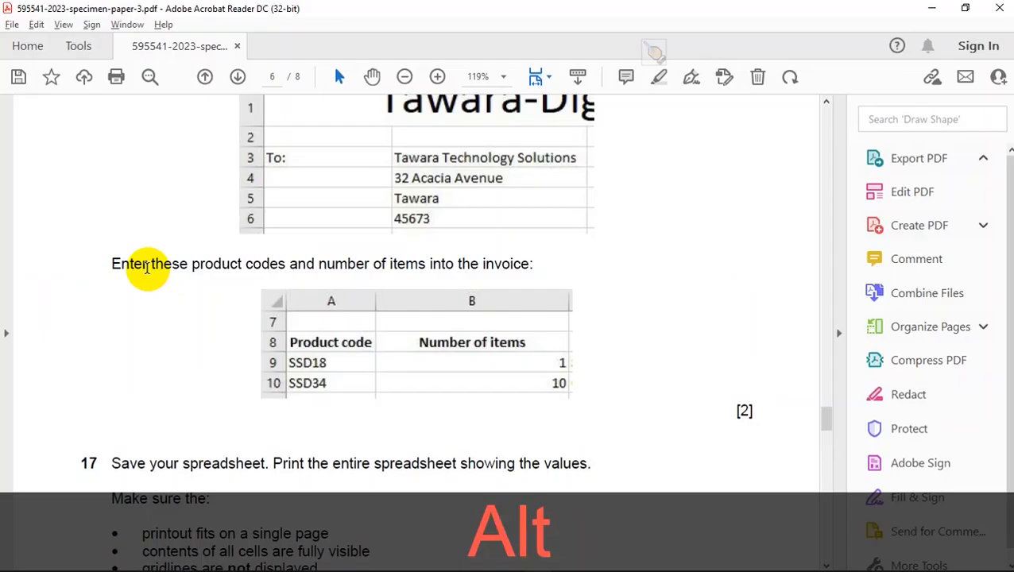
{"action": "key", "text": "alt+Tab"}
{"action": "type", "text": "10"}
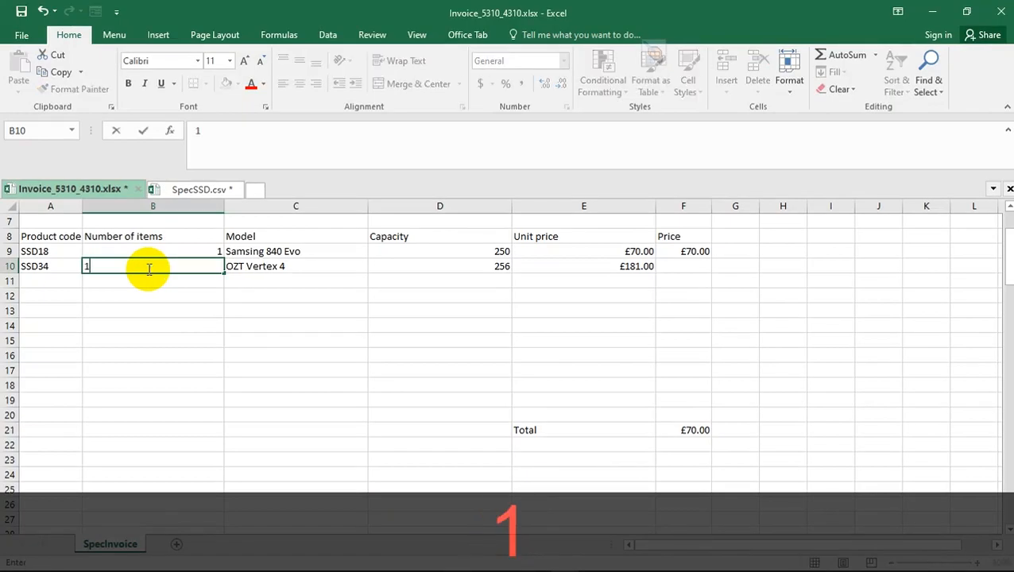
{"action": "key", "text": "Return"}
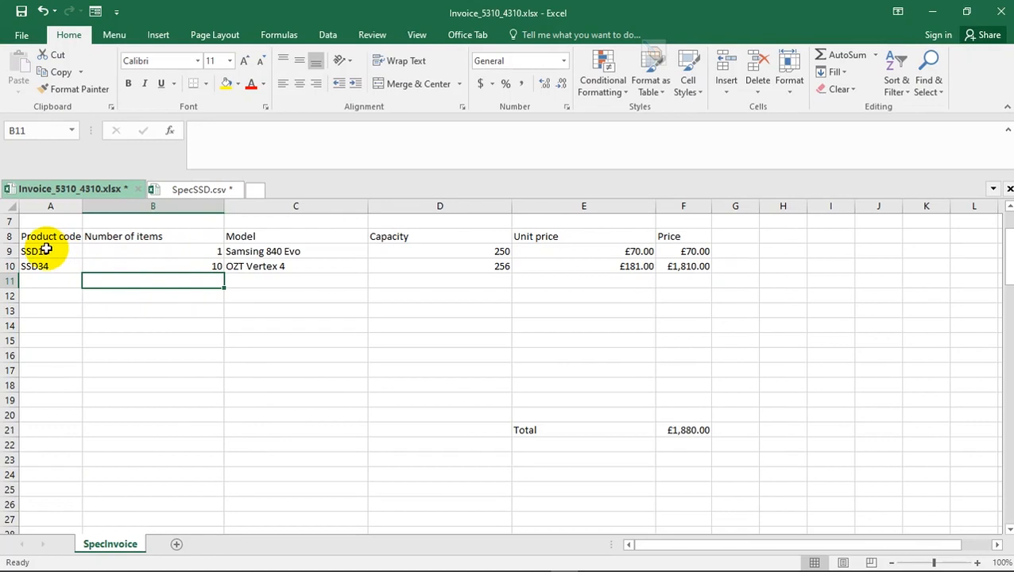
- Review the product code cells A9 to A18 and read question 17's saving and printing instructions in Acrobat Reader
{"action": "left_click_drag", "start_coordinate": [56, 245], "coordinate": [46, 387]}
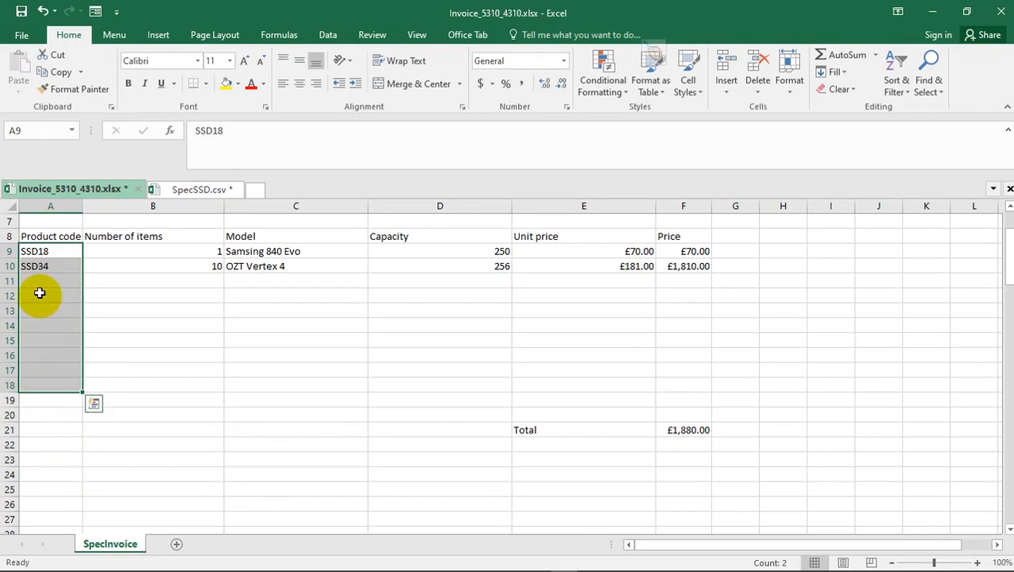
{"action": "left_click", "coordinate": [48, 251]}
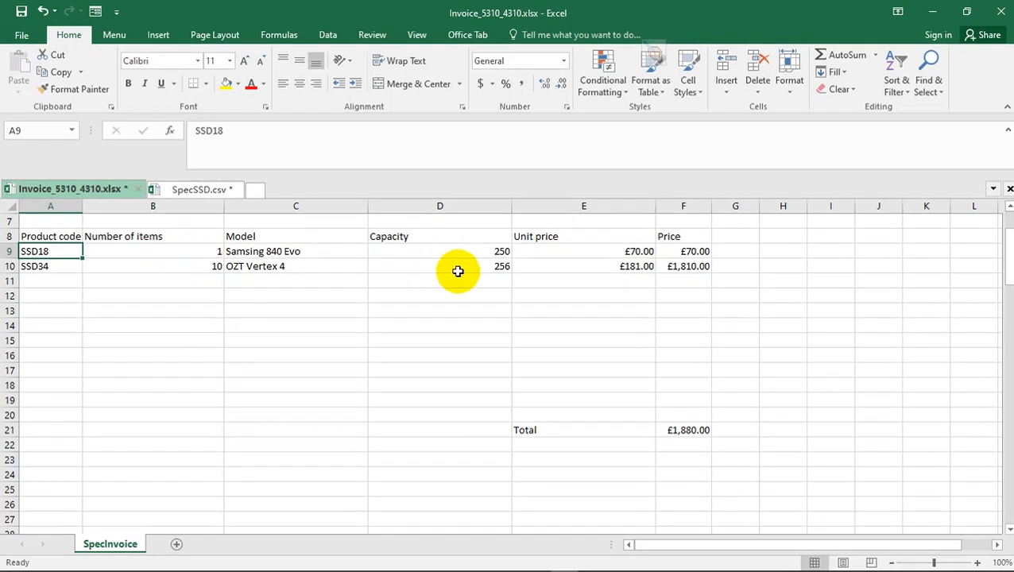
{"action": "key", "text": "alt+Tab"}
{"action": "scroll", "coordinate": [513, 316], "scroll_direction": "down", "scroll_amount": 1}
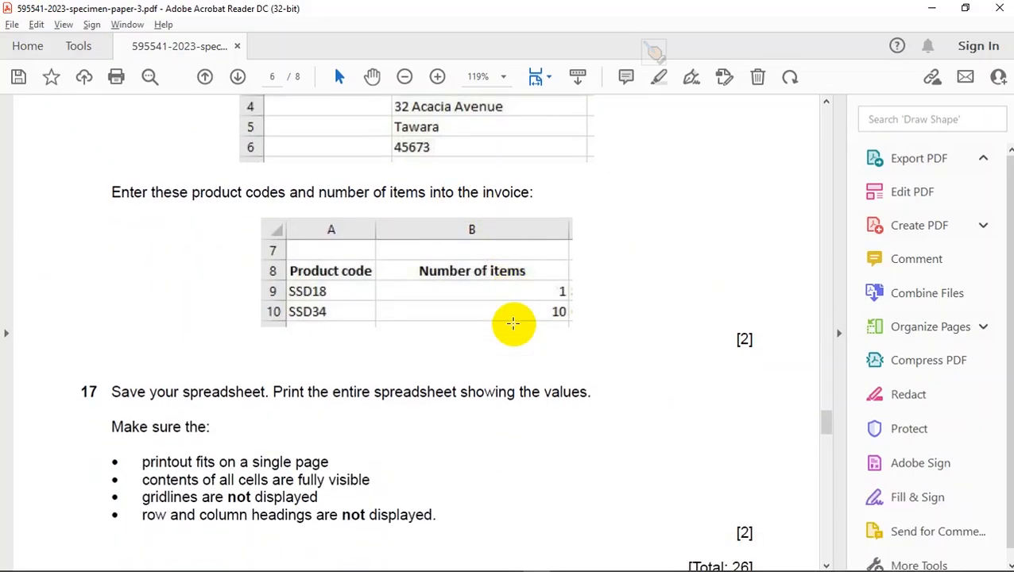
{"action": "key", "text": "alt+Tab"}
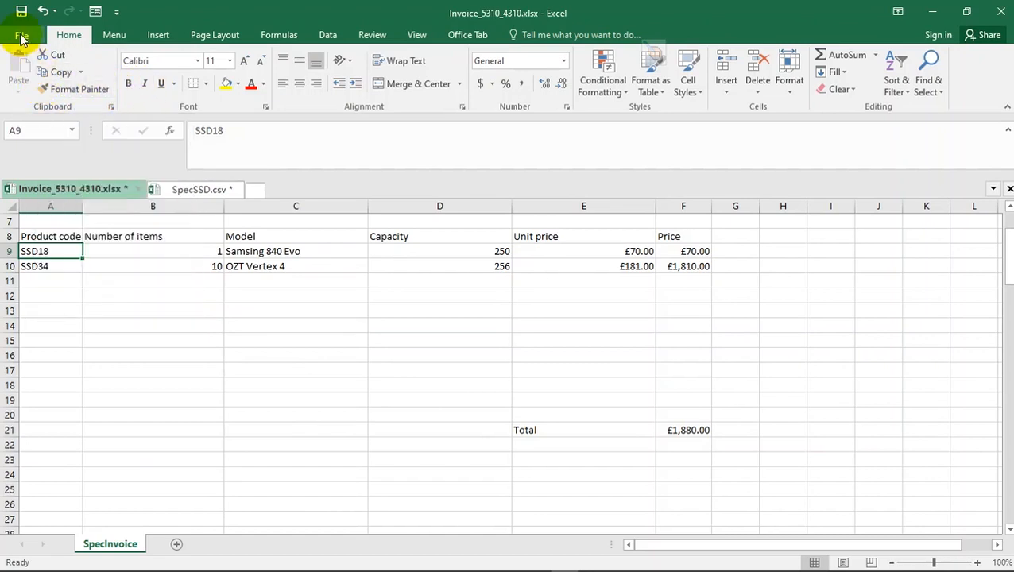
{"action": "key", "text": "alt+Tab"}
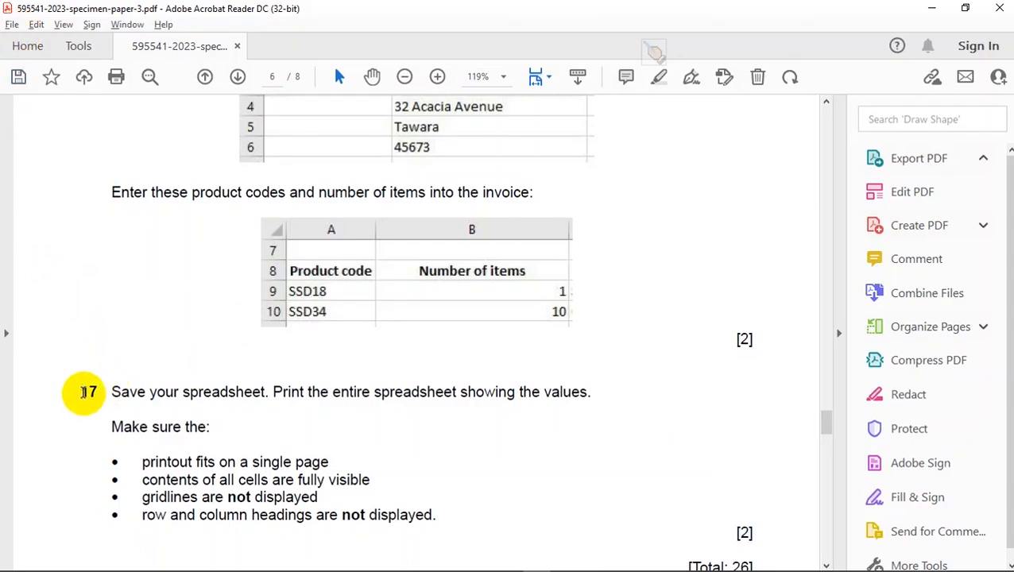
{"action": "key", "text": "alt+Tab"}
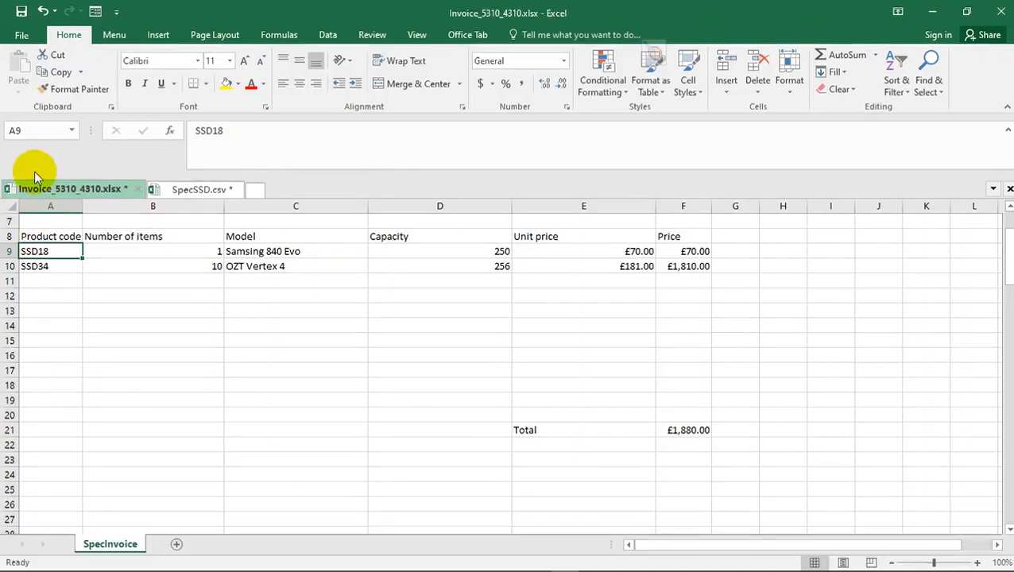
{"action": "left_click", "coordinate": [24, 37]}
{"action": "left_click", "coordinate": [41, 192]}
{"action": "left_click", "coordinate": [417, 145]}
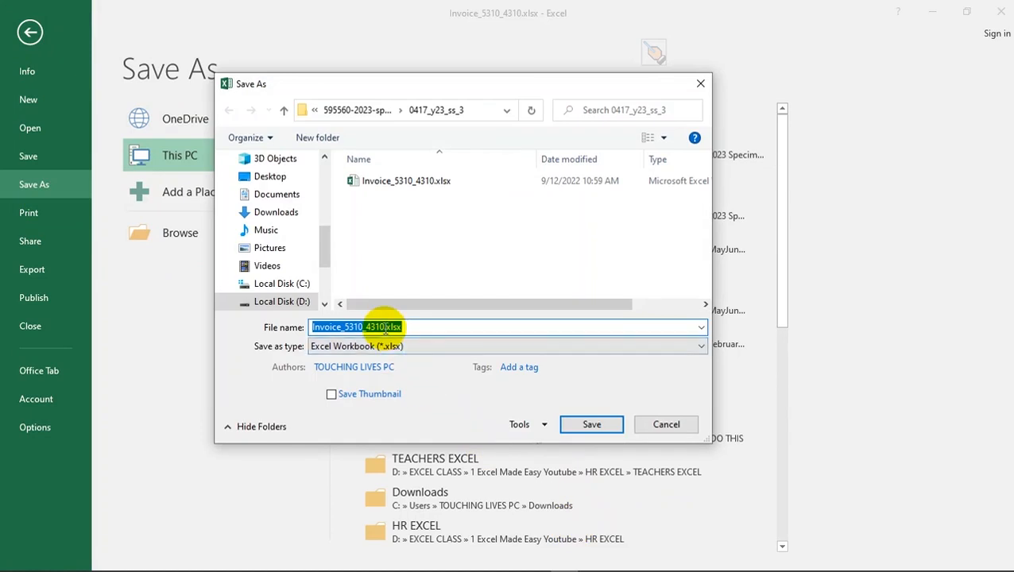
{"action": "type", "text": "_17"}
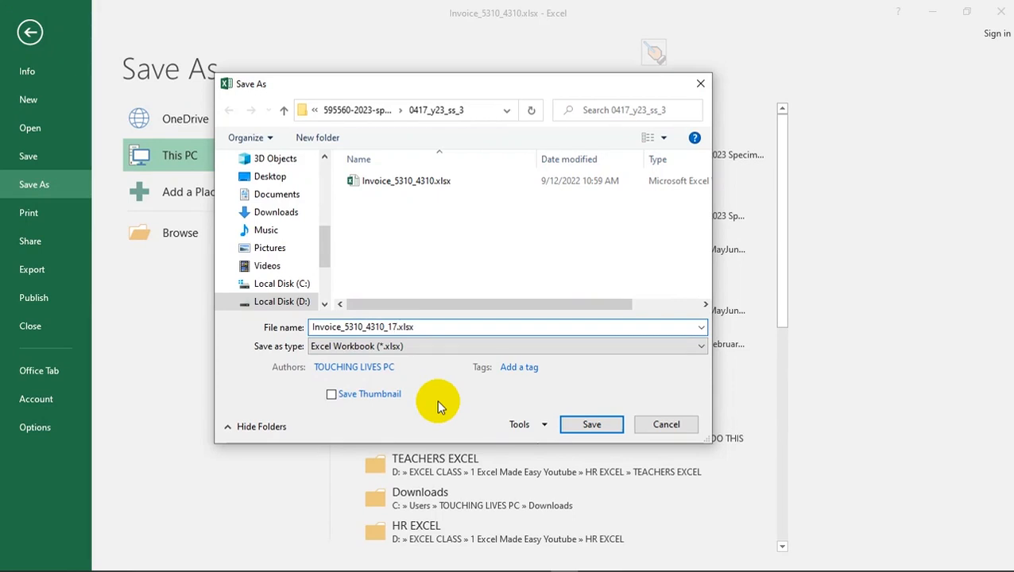
{"action": "key", "text": "Left"}
{"action": "key", "text": "Left"}
{"action": "key", "text": "Caps_Lock"}
{"action": "type", "text": "step"}
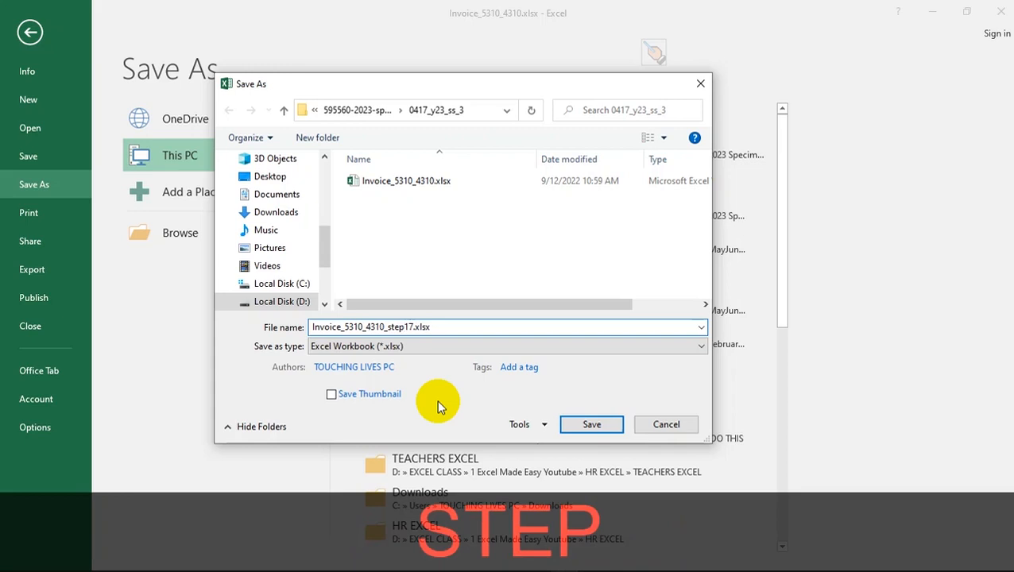
{"action": "key", "text": "Return"}
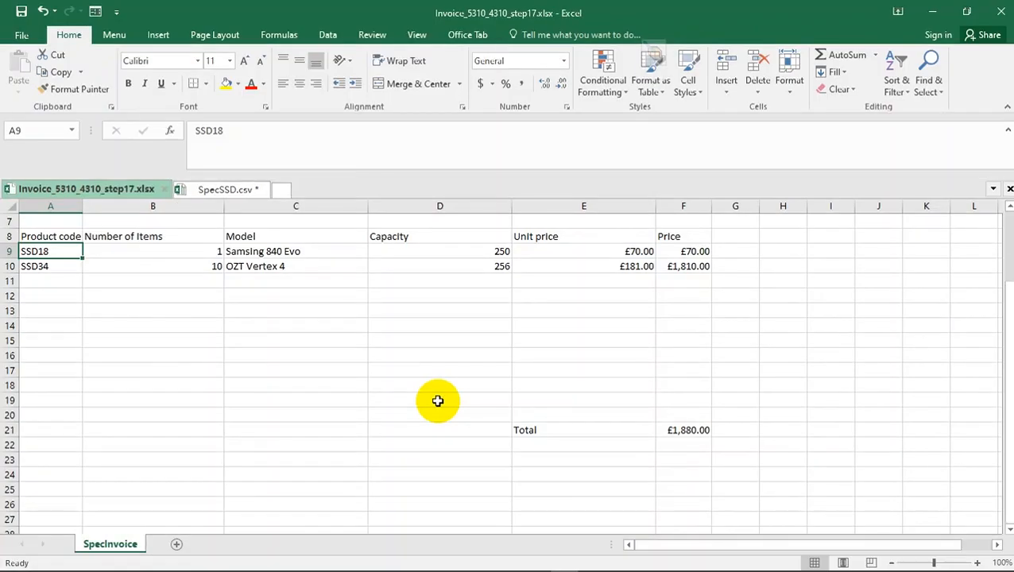
- Read question 17's printing requirements in Acrobat Reader and open the invoice's print preview in Excel
{"action": "key", "text": "alt"}
{"action": "key", "text": "alt+Tab"}
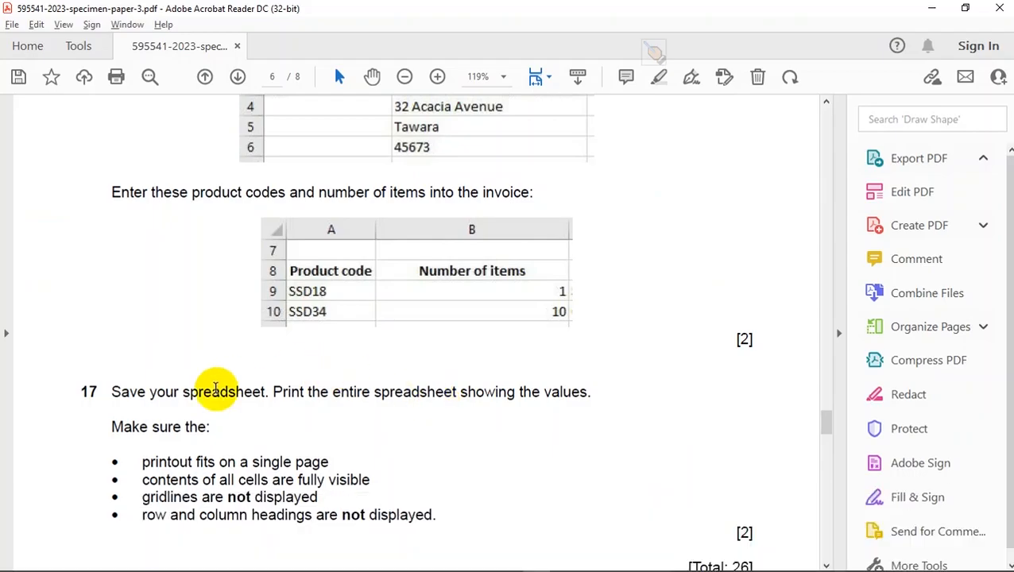
{"action": "scroll", "coordinate": [237, 385], "scroll_direction": "down", "scroll_amount": 1}
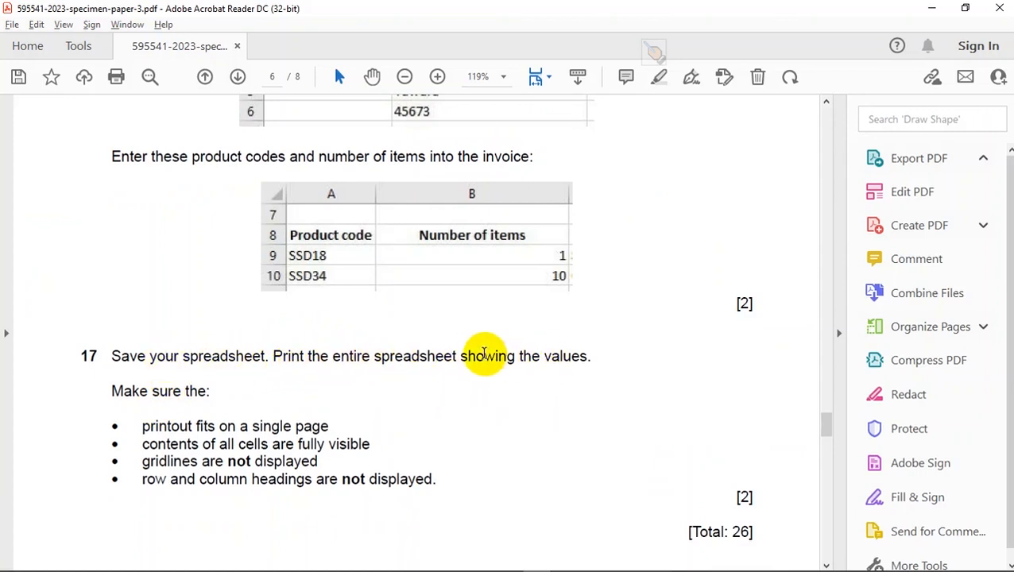
{"action": "key", "text": "alt+Tab"}
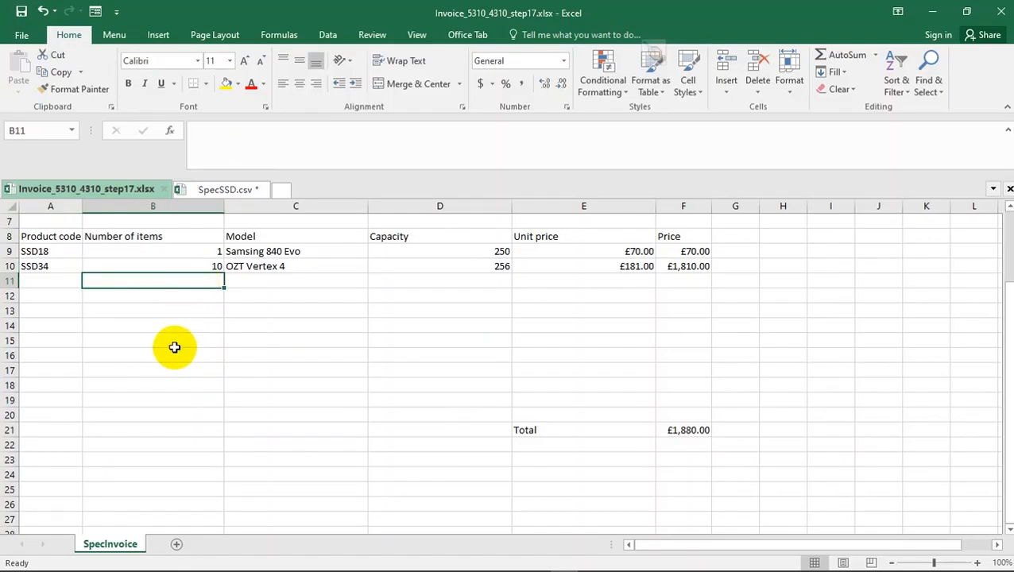
{"action": "key", "text": "ctrl+p"}
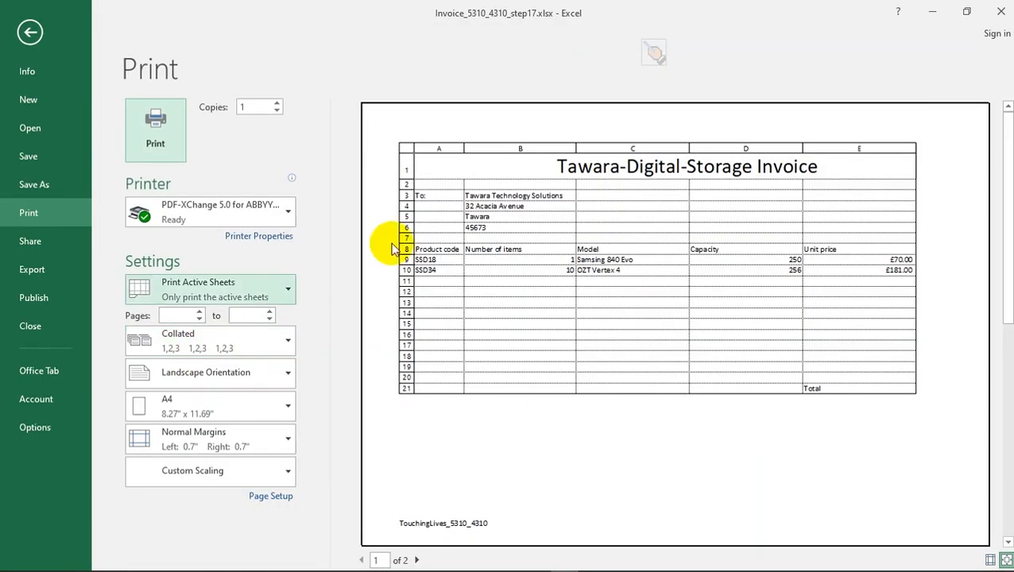
- Compare the print preview with question 17's requirements and turn off printing of gridlines in the page setup
{"action": "key", "text": "alt+Tab"}
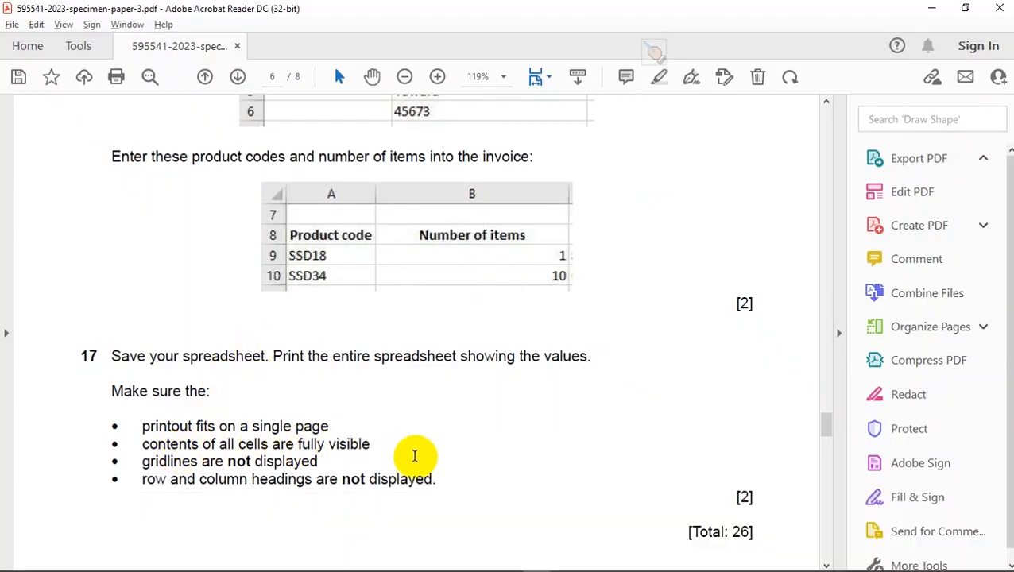
{"action": "key", "text": "alt+Tab"}
{"action": "key", "text": "alt+Tab"}
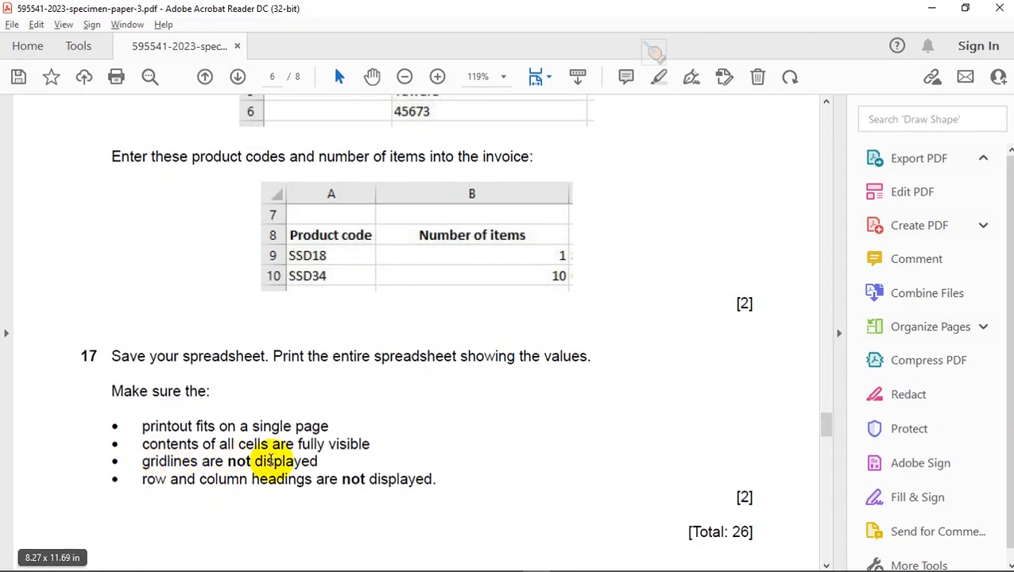
{"action": "key", "text": "alt+Tab"}
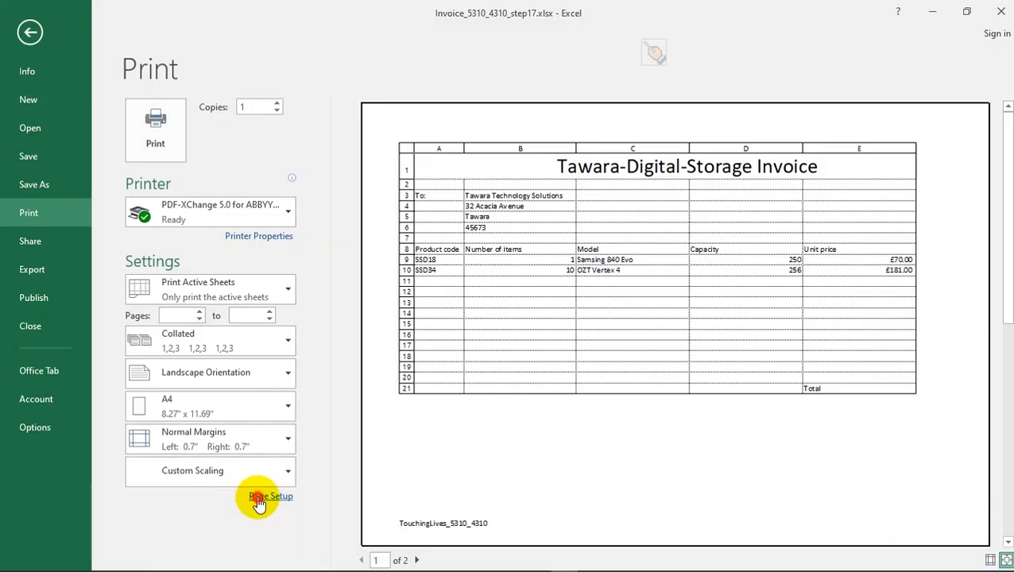
{"action": "left_click", "coordinate": [257, 497]}
{"action": "left_click", "coordinate": [705, 193]}
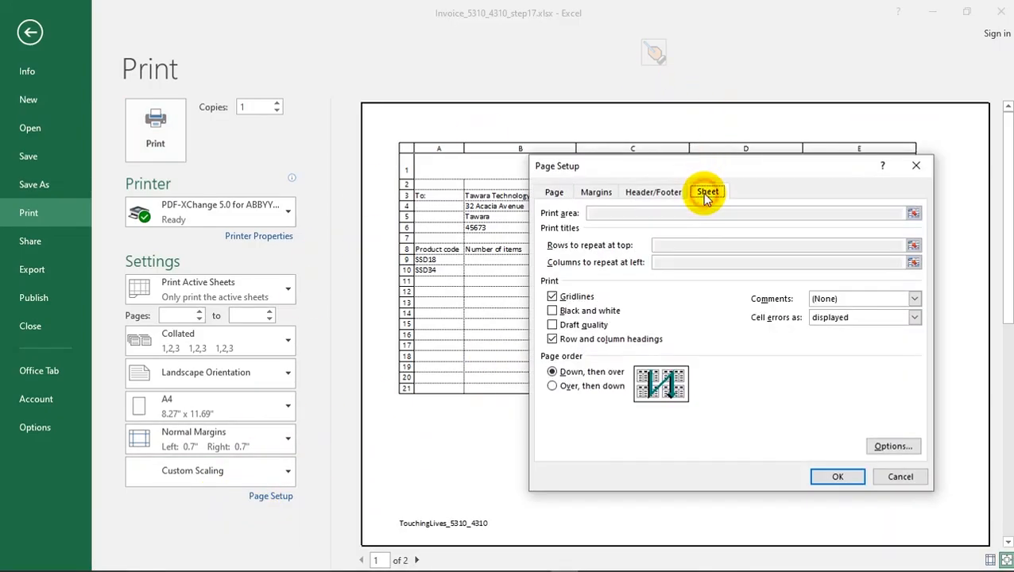
{"action": "left_click", "coordinate": [553, 297]}
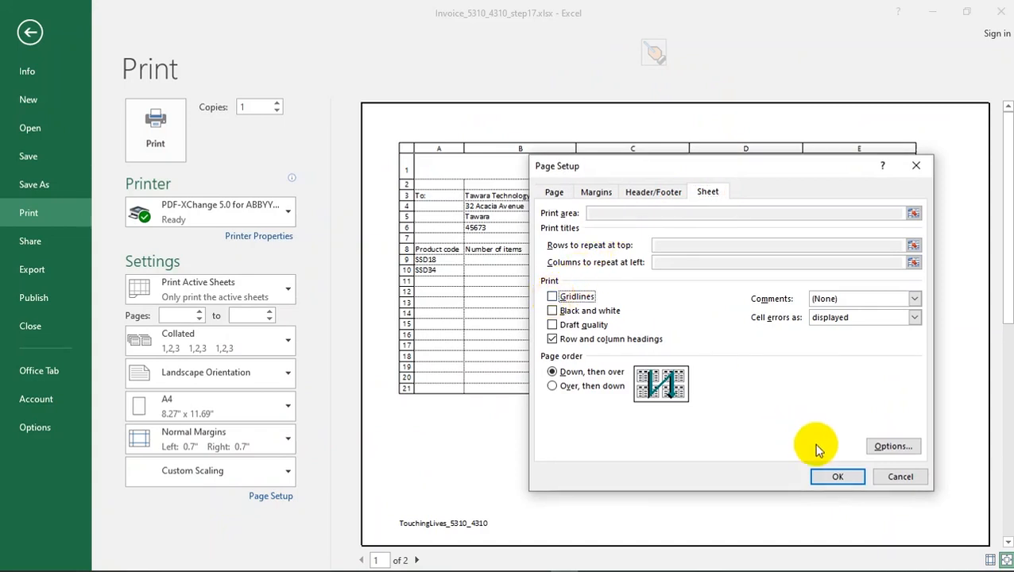
{"action": "left_click", "coordinate": [834, 478]}
{"action": "key", "text": "alt+Tab"}
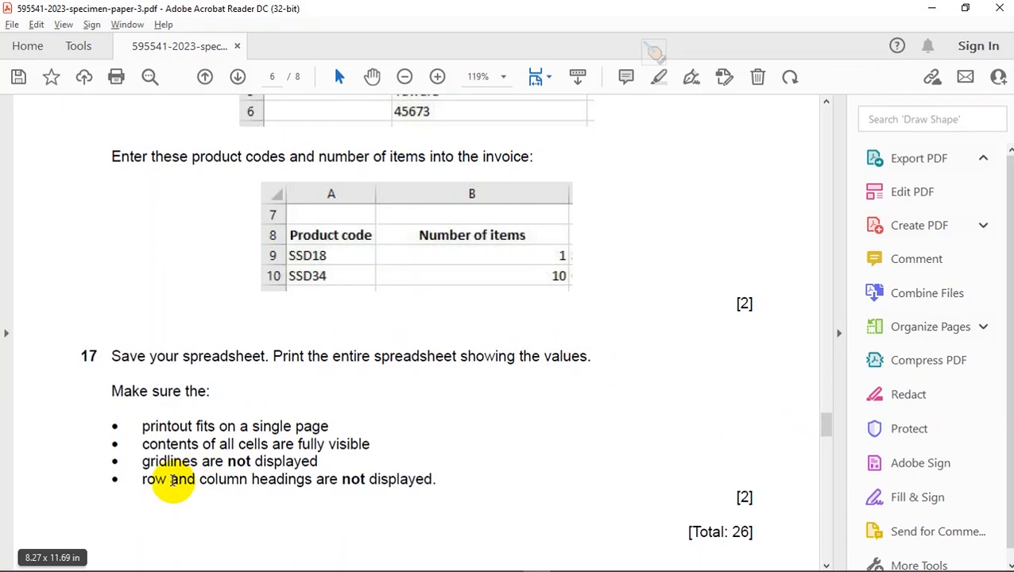
- Switch to Excel and turn off printing of row and column headings in the invoice's page setup
{"action": "key", "text": "alt+Tab"}
{"action": "left_click", "coordinate": [274, 466]}
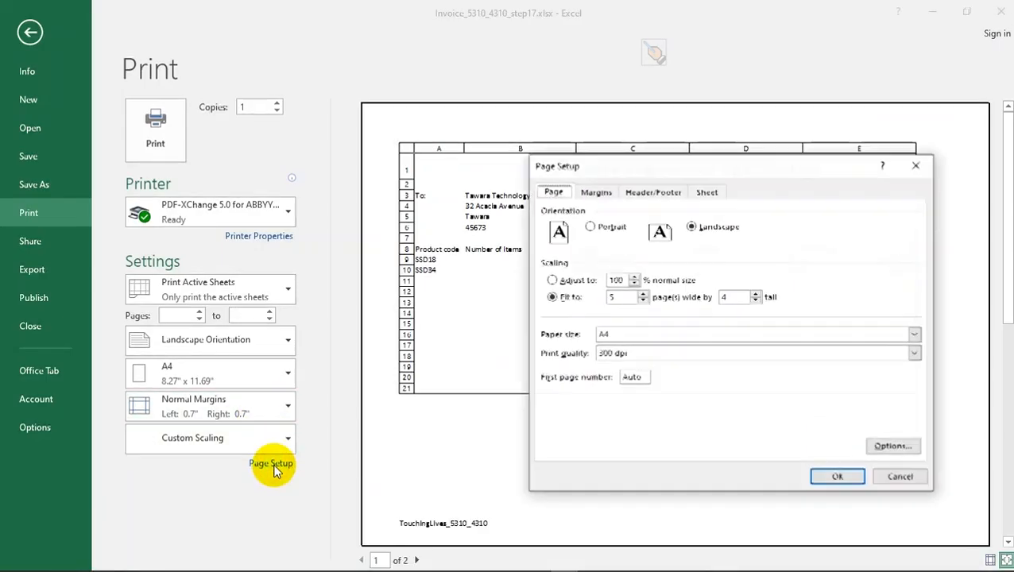
{"action": "left_click", "coordinate": [707, 193]}
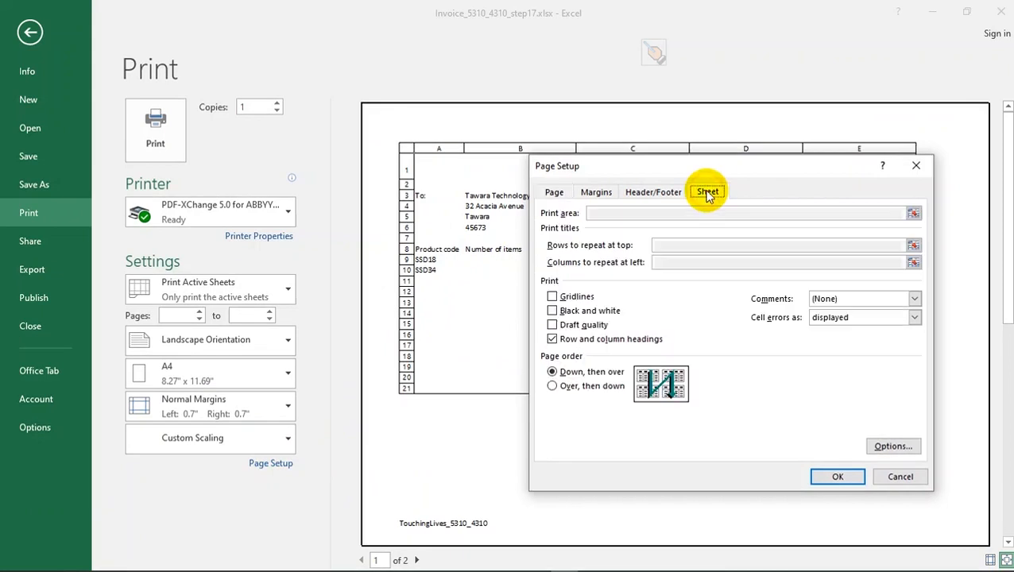
{"action": "left_click", "coordinate": [551, 339]}
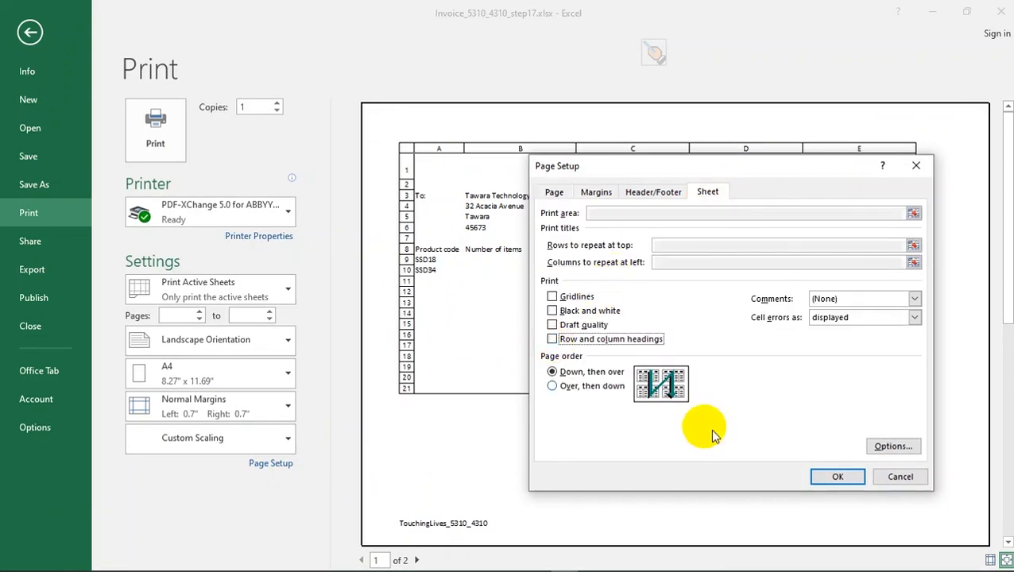
{"action": "left_click", "coordinate": [831, 477]}
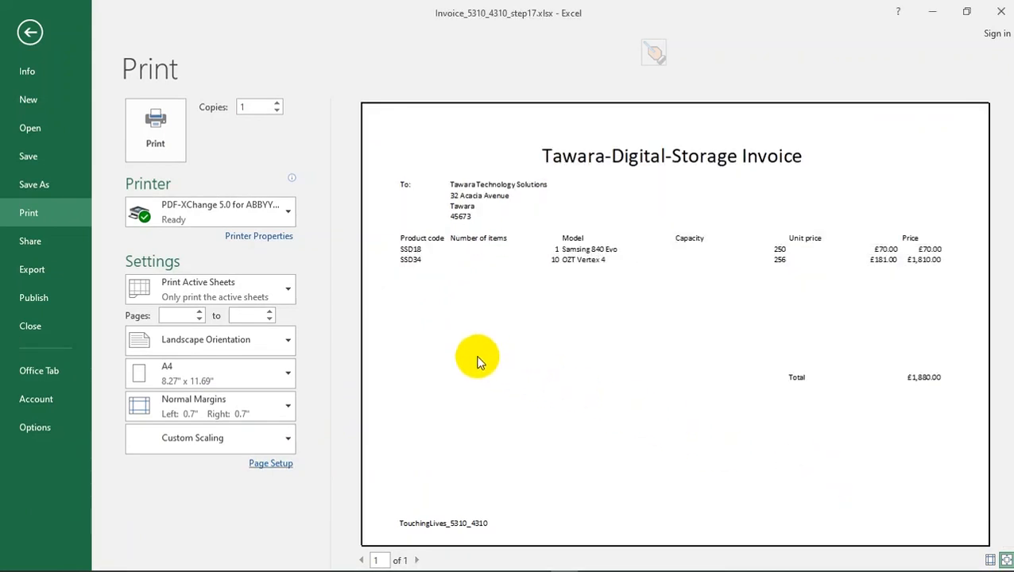
- Review questions 10 to 17 of the specimen paper in Acrobat Reader to check the completed spreadsheet tasks
{"action": "key", "text": "alt+Tab"}
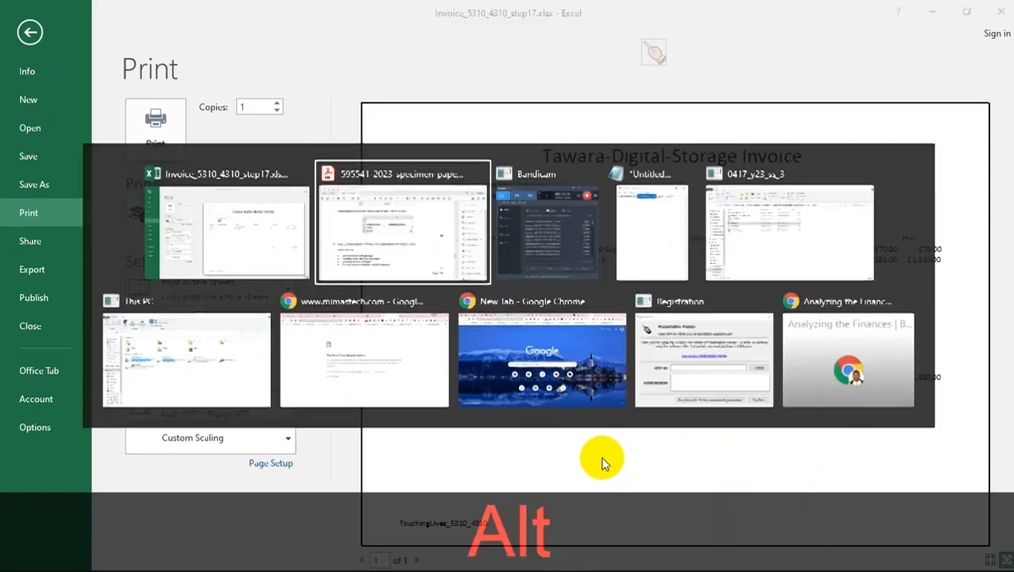
{"action": "scroll", "coordinate": [347, 371], "scroll_direction": "down", "scroll_amount": 1}
{"action": "scroll", "coordinate": [347, 371], "scroll_direction": "down", "scroll_amount": 3}
{"action": "scroll", "coordinate": [346, 373], "scroll_direction": "up", "scroll_amount": 2}
{"action": "scroll", "coordinate": [346, 358], "scroll_direction": "down", "scroll_amount": 3}
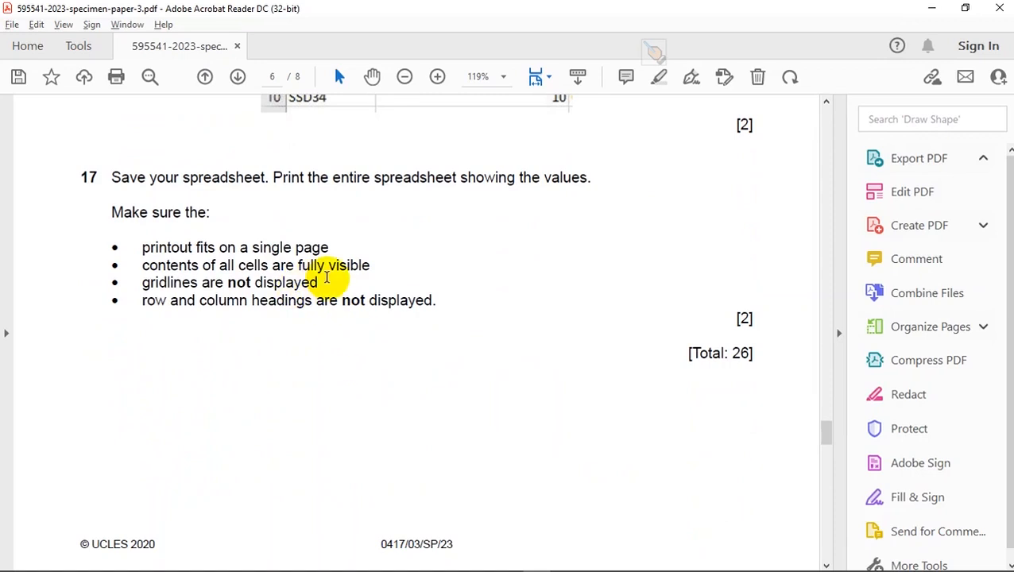
{"action": "scroll", "coordinate": [326, 276], "scroll_direction": "up", "scroll_amount": 12}
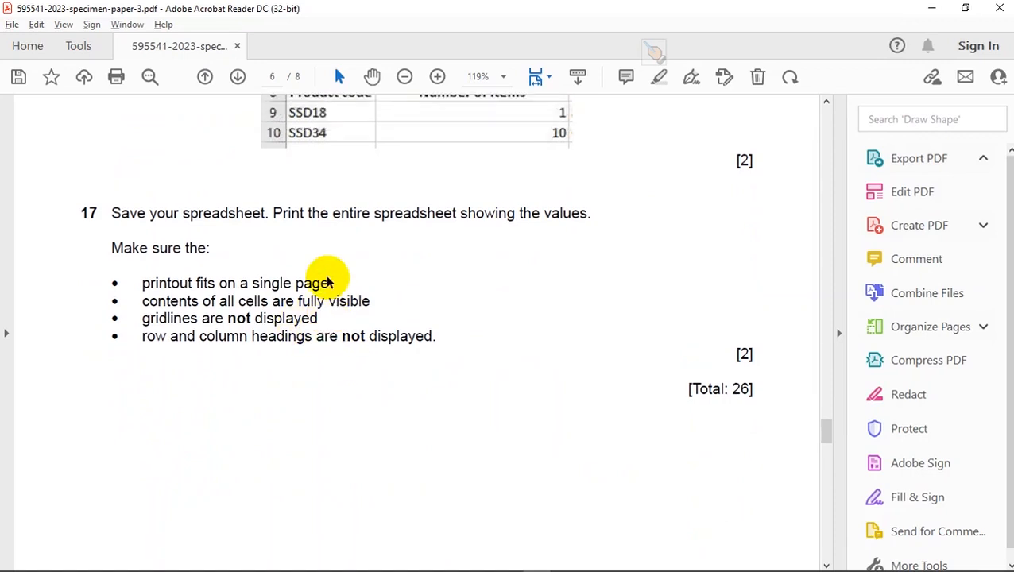
{"action": "scroll", "coordinate": [326, 277], "scroll_direction": "up", "scroll_amount": 15}
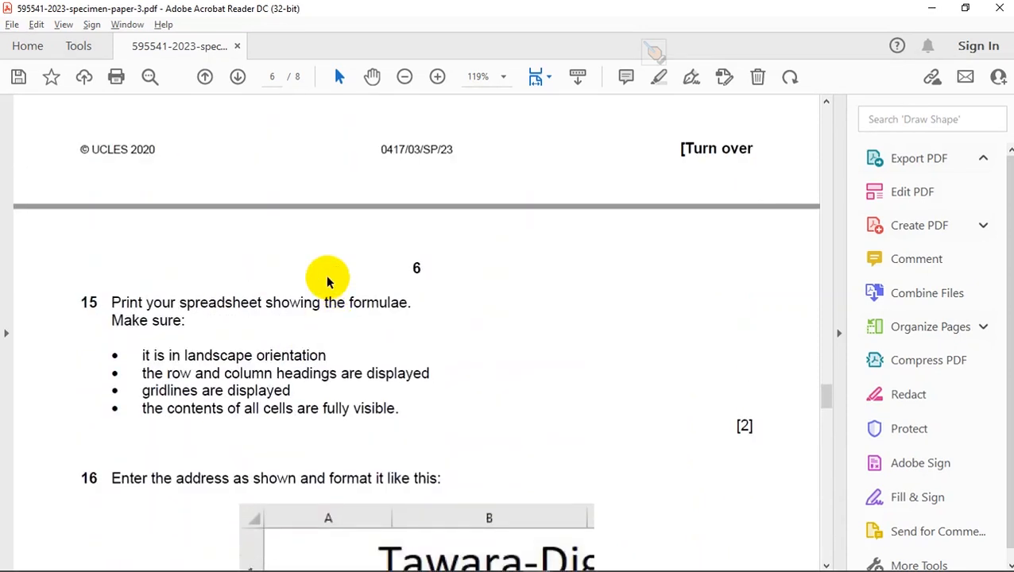
{"action": "scroll", "coordinate": [325, 277], "scroll_direction": "up", "scroll_amount": 2}
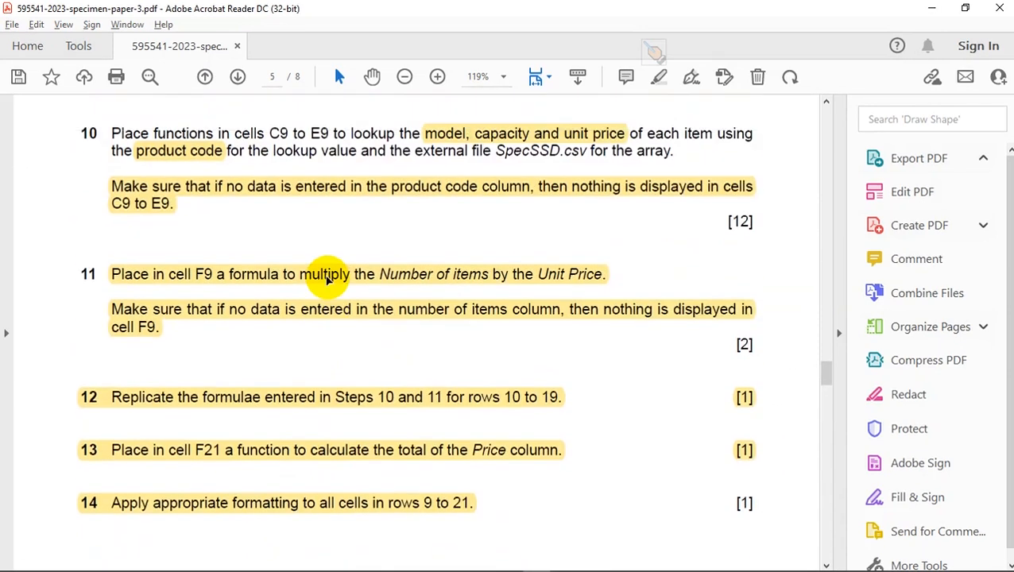
- Switch to Excel, leave the print preview and select the product code cells A9 to A15 for review
{"action": "key", "text": "alt+Tab"}
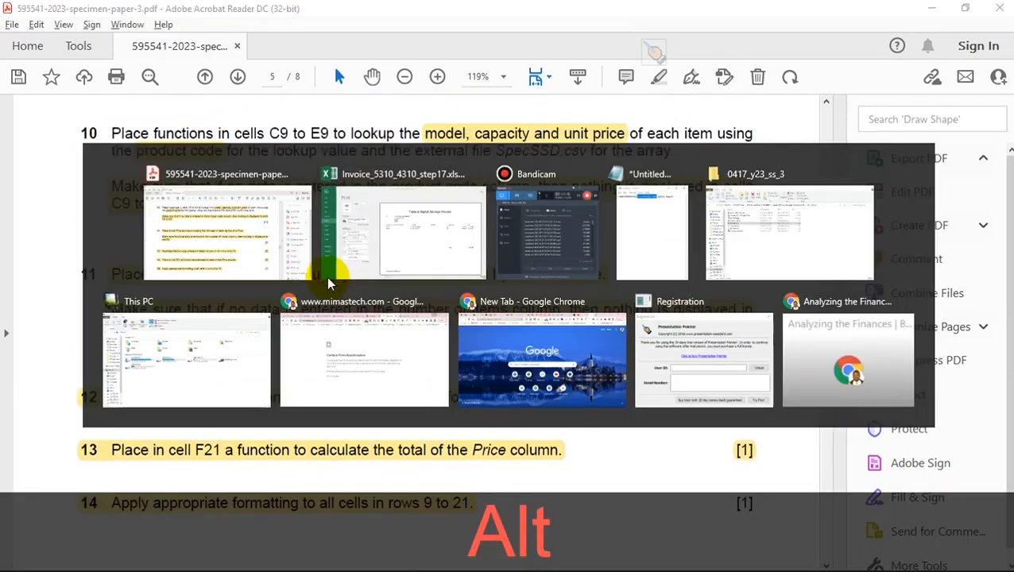
{"action": "key", "text": "Escape"}
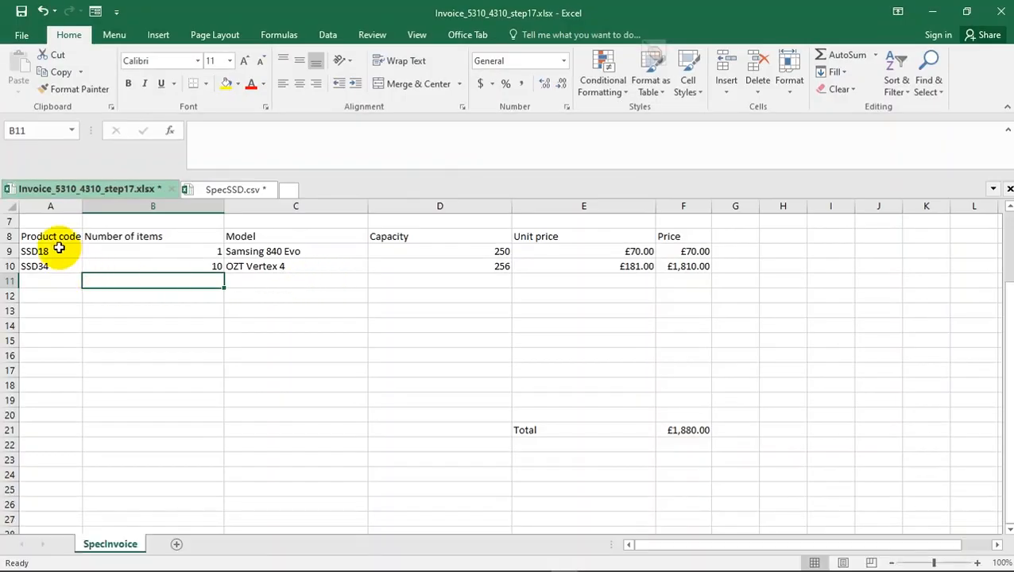
{"action": "left_click_drag", "start_coordinate": [45, 250], "coordinate": [48, 341]}
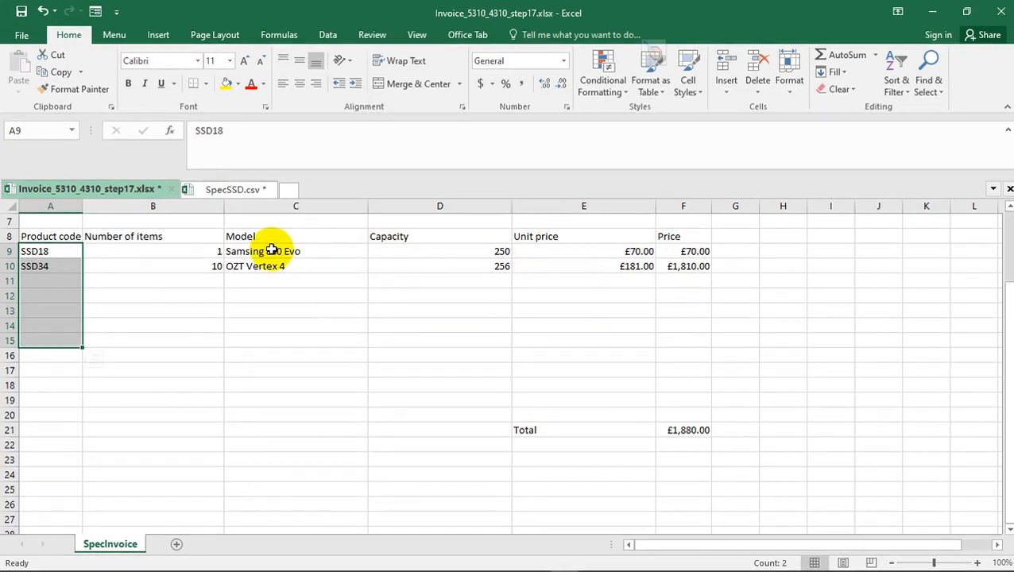
- Compare questions 15 to 17 in Acrobat Reader with the invoice in Excel and examine the formula in cell D15
{"action": "key", "text": "alt+Tab"}
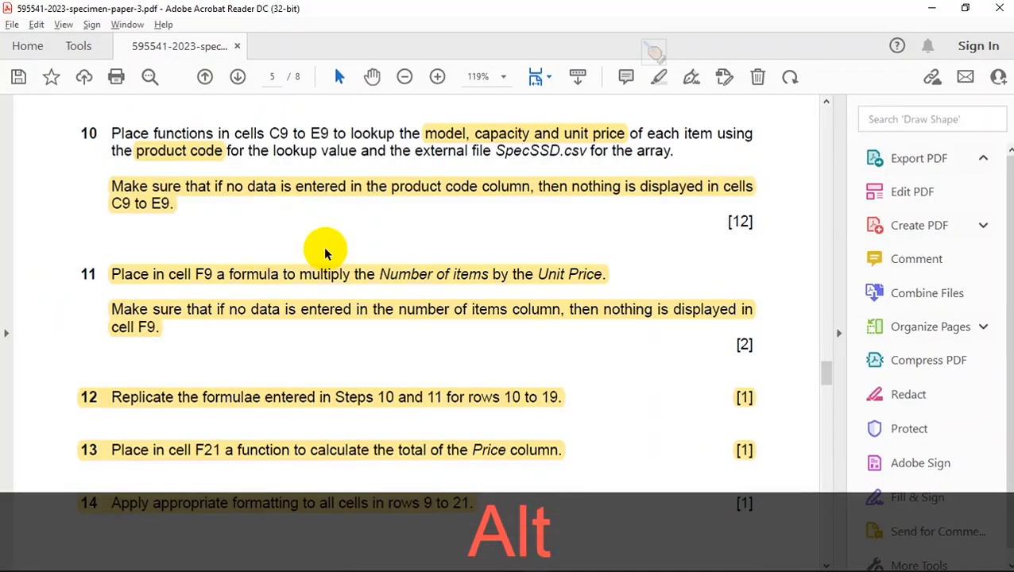
{"action": "scroll", "coordinate": [299, 249], "scroll_direction": "up", "scroll_amount": 2}
{"action": "scroll", "coordinate": [323, 248], "scroll_direction": "down", "scroll_amount": 3}
{"action": "scroll", "coordinate": [318, 254], "scroll_direction": "down", "scroll_amount": 5}
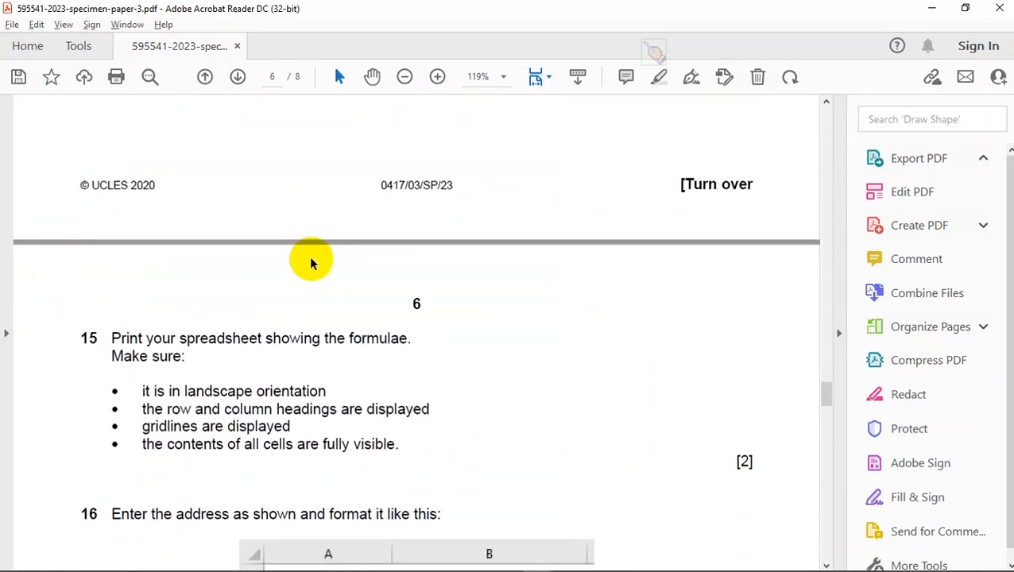
{"action": "key", "text": "alt+Tab"}
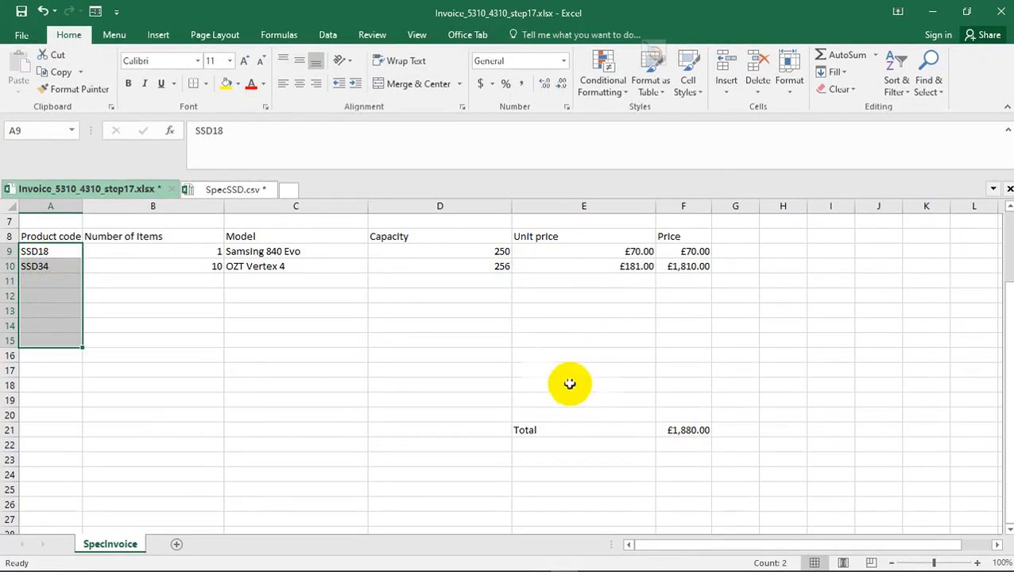
{"action": "key", "text": "alt+Tab"}
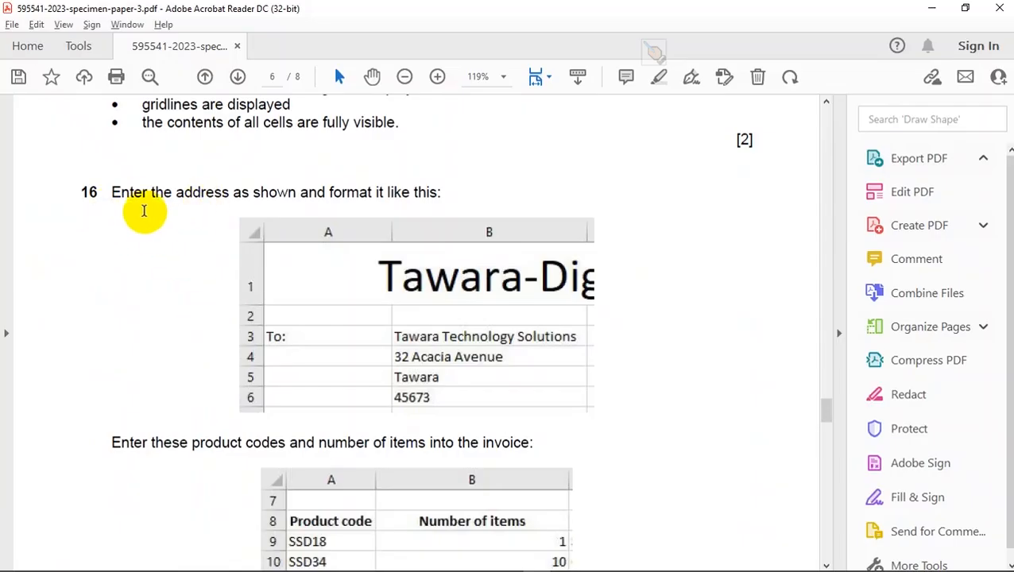
{"action": "scroll", "coordinate": [217, 300], "scroll_direction": "down", "scroll_amount": 3}
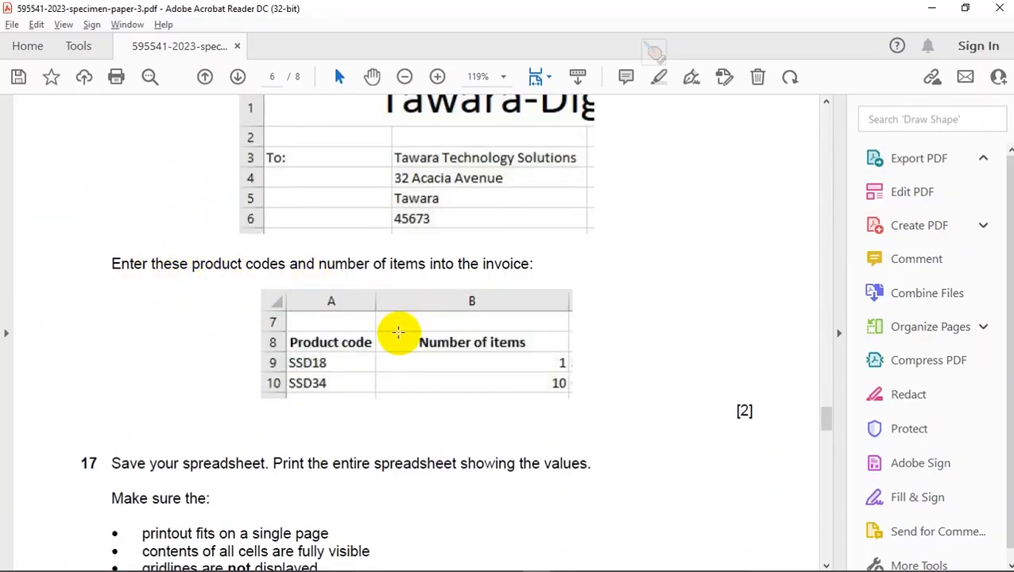
{"action": "key", "text": "alt"}
{"action": "key", "text": "alt+Tab"}
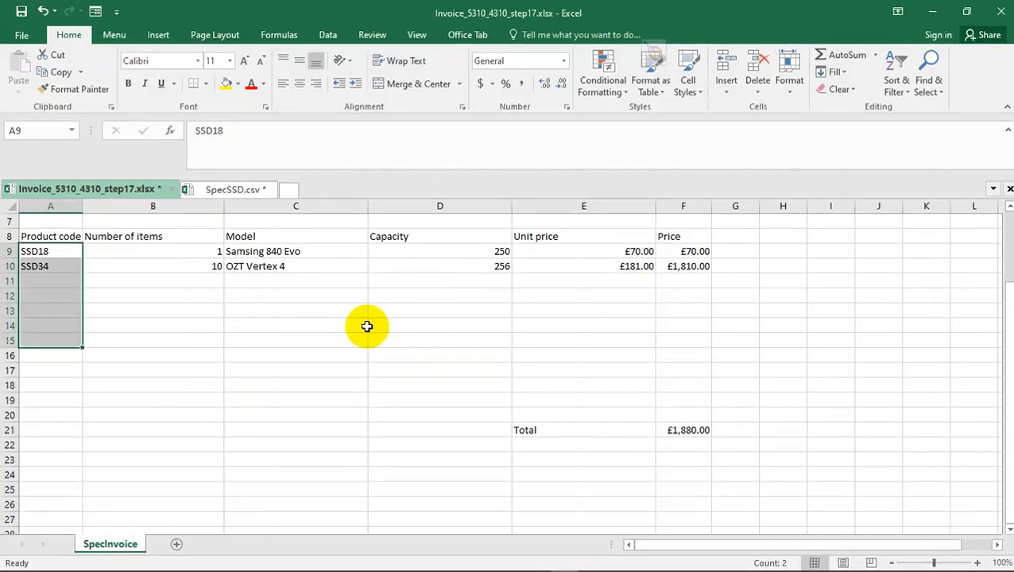
{"action": "left_click", "coordinate": [407, 337]}
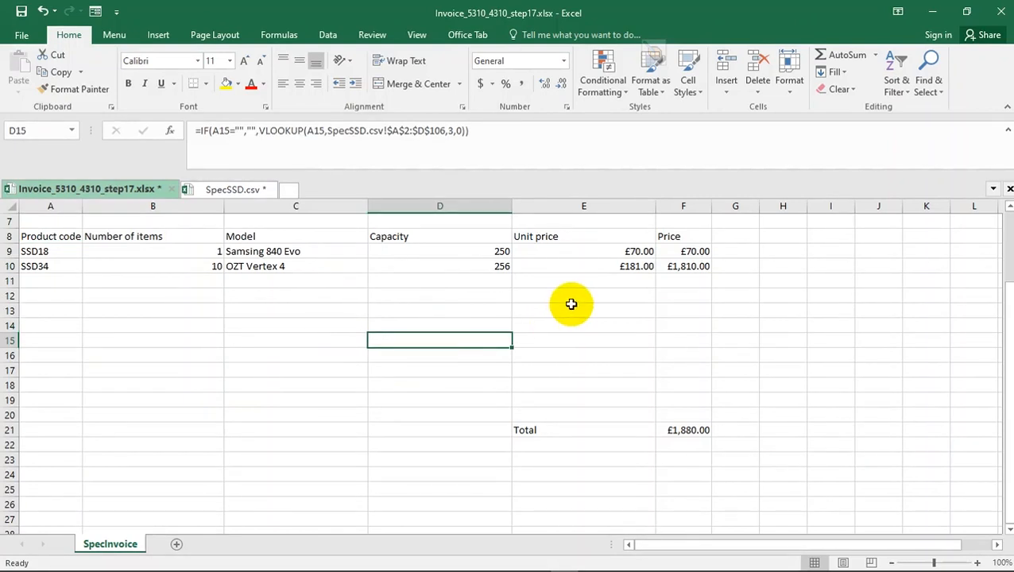